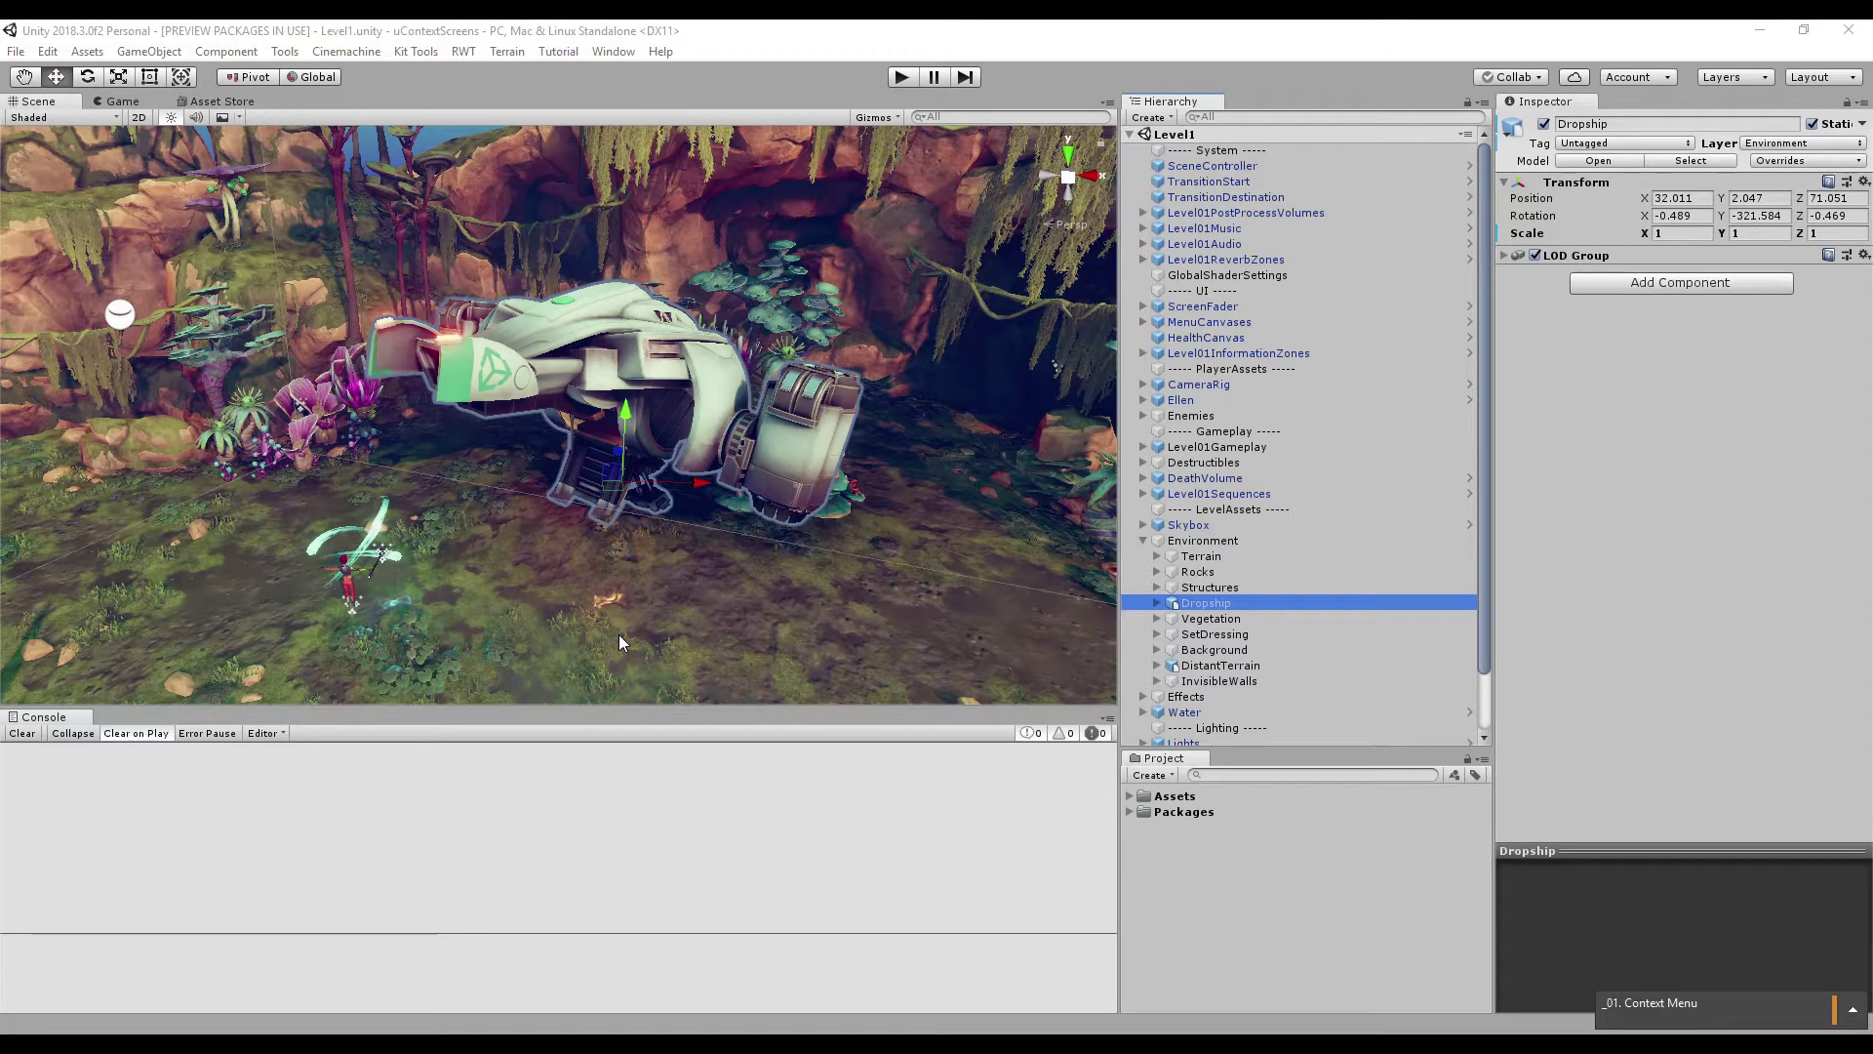
Bring up the Dropship's uContext popup, reveal its Ctrl alternate actions, and view its actions list.
{"action": "right_click", "coordinate": [595, 386]}
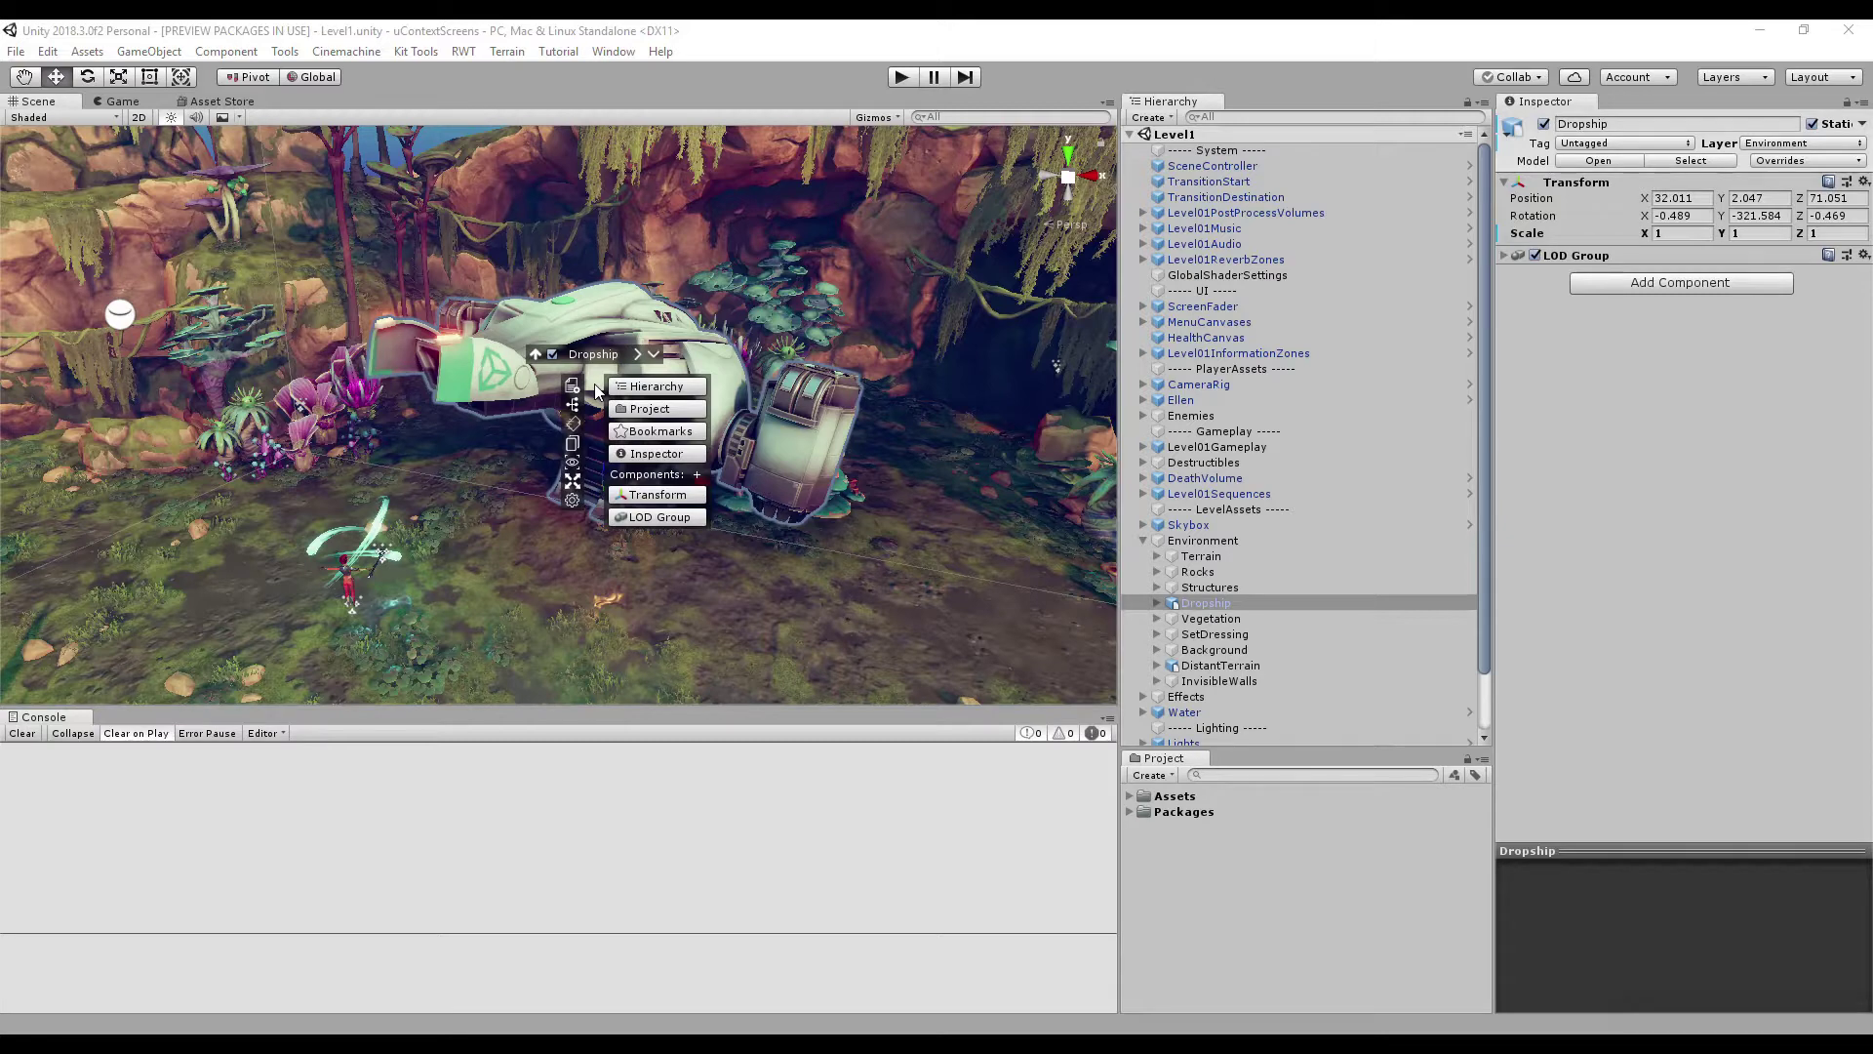
{"action": "key", "text": "ctrl"}
{"action": "right_click", "coordinate": [591, 357]}
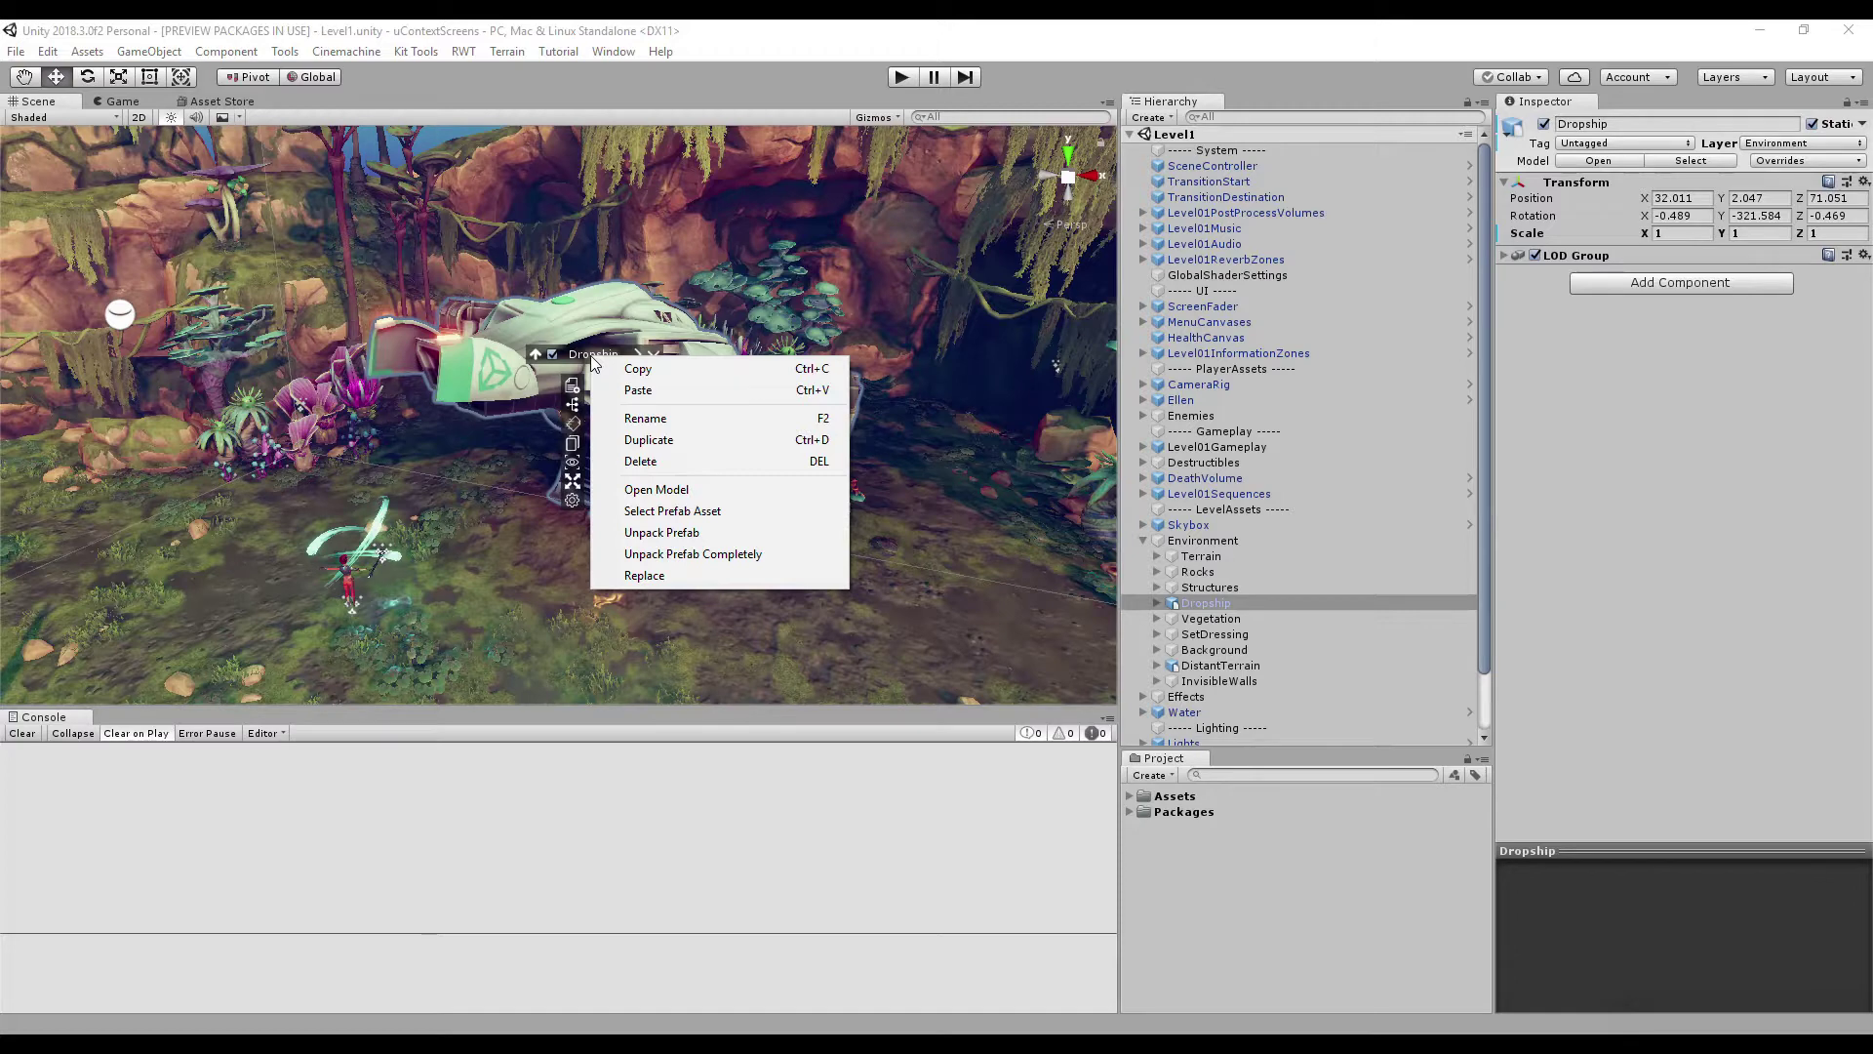
{"action": "key", "text": "Escape"}
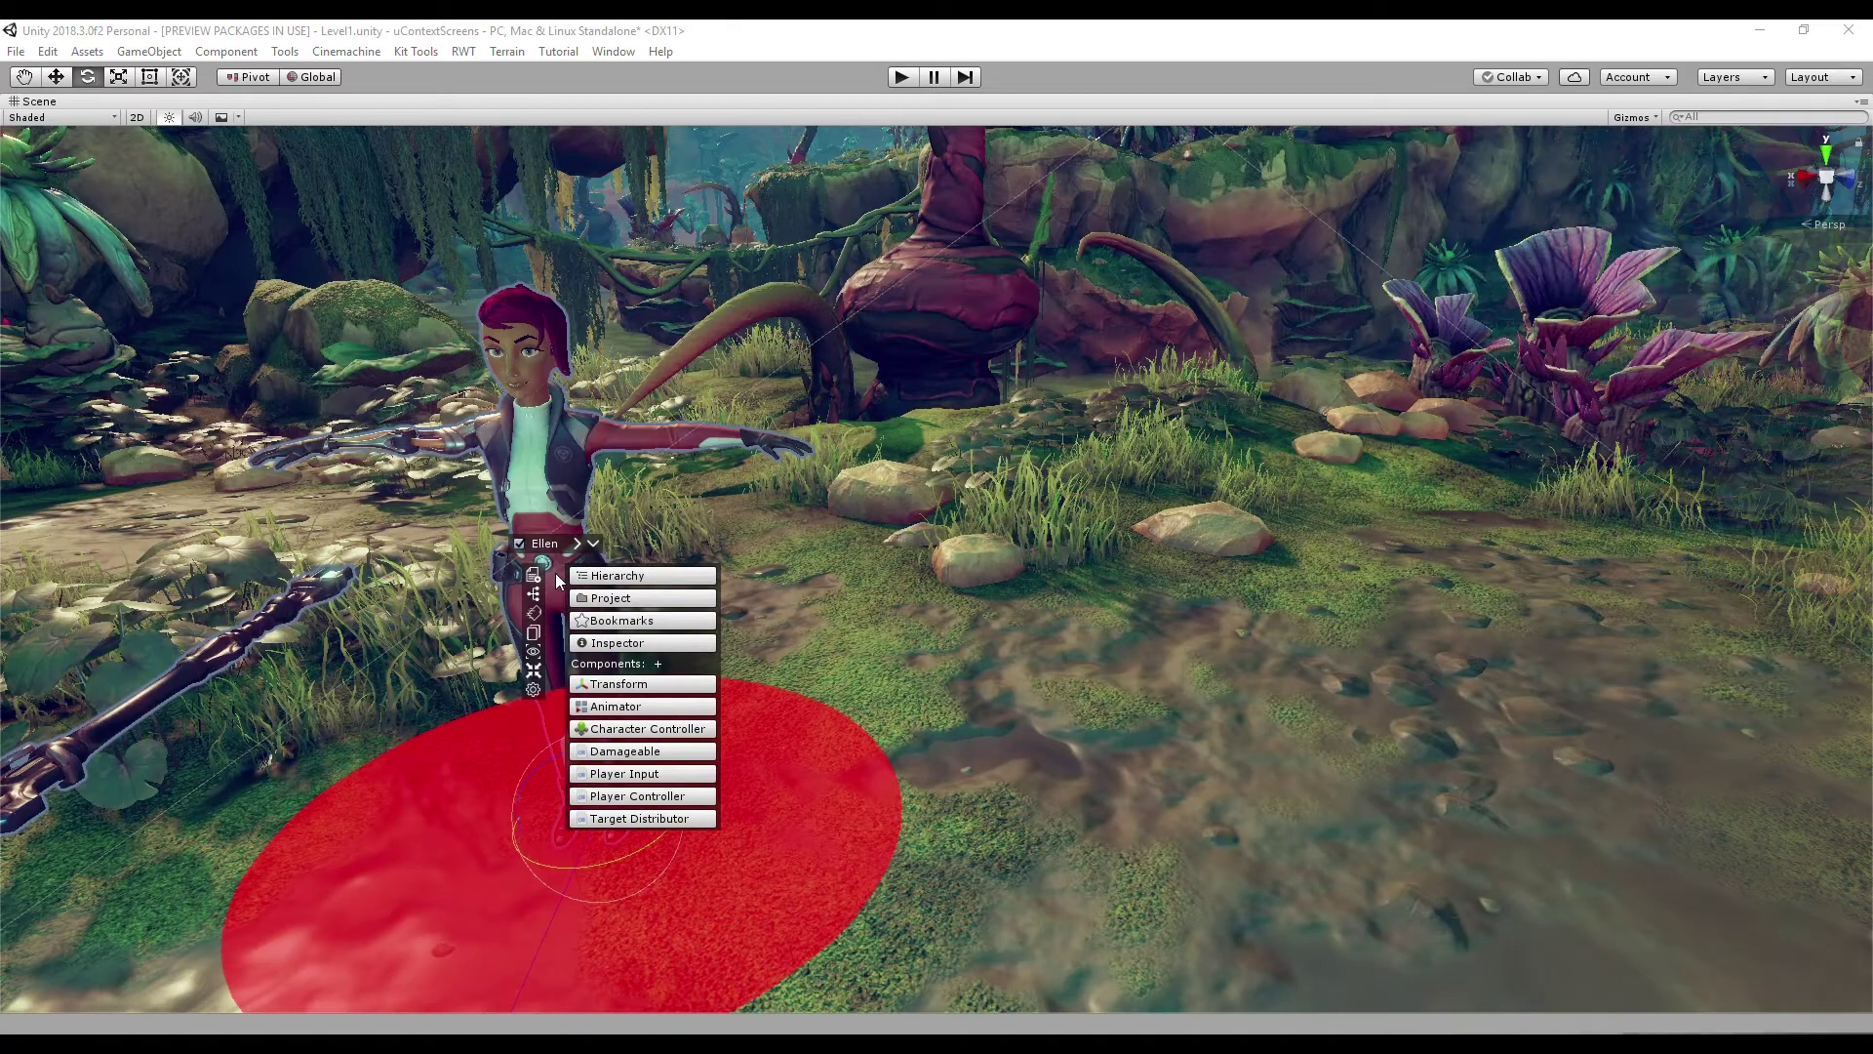
Open Ellen's Damageable component in an enlarged floating window and restore the normal editor layout.
{"action": "left_click", "coordinate": [624, 751]}
{"action": "left_click_drag", "start_coordinate": [632, 584], "coordinate": [934, 166]}
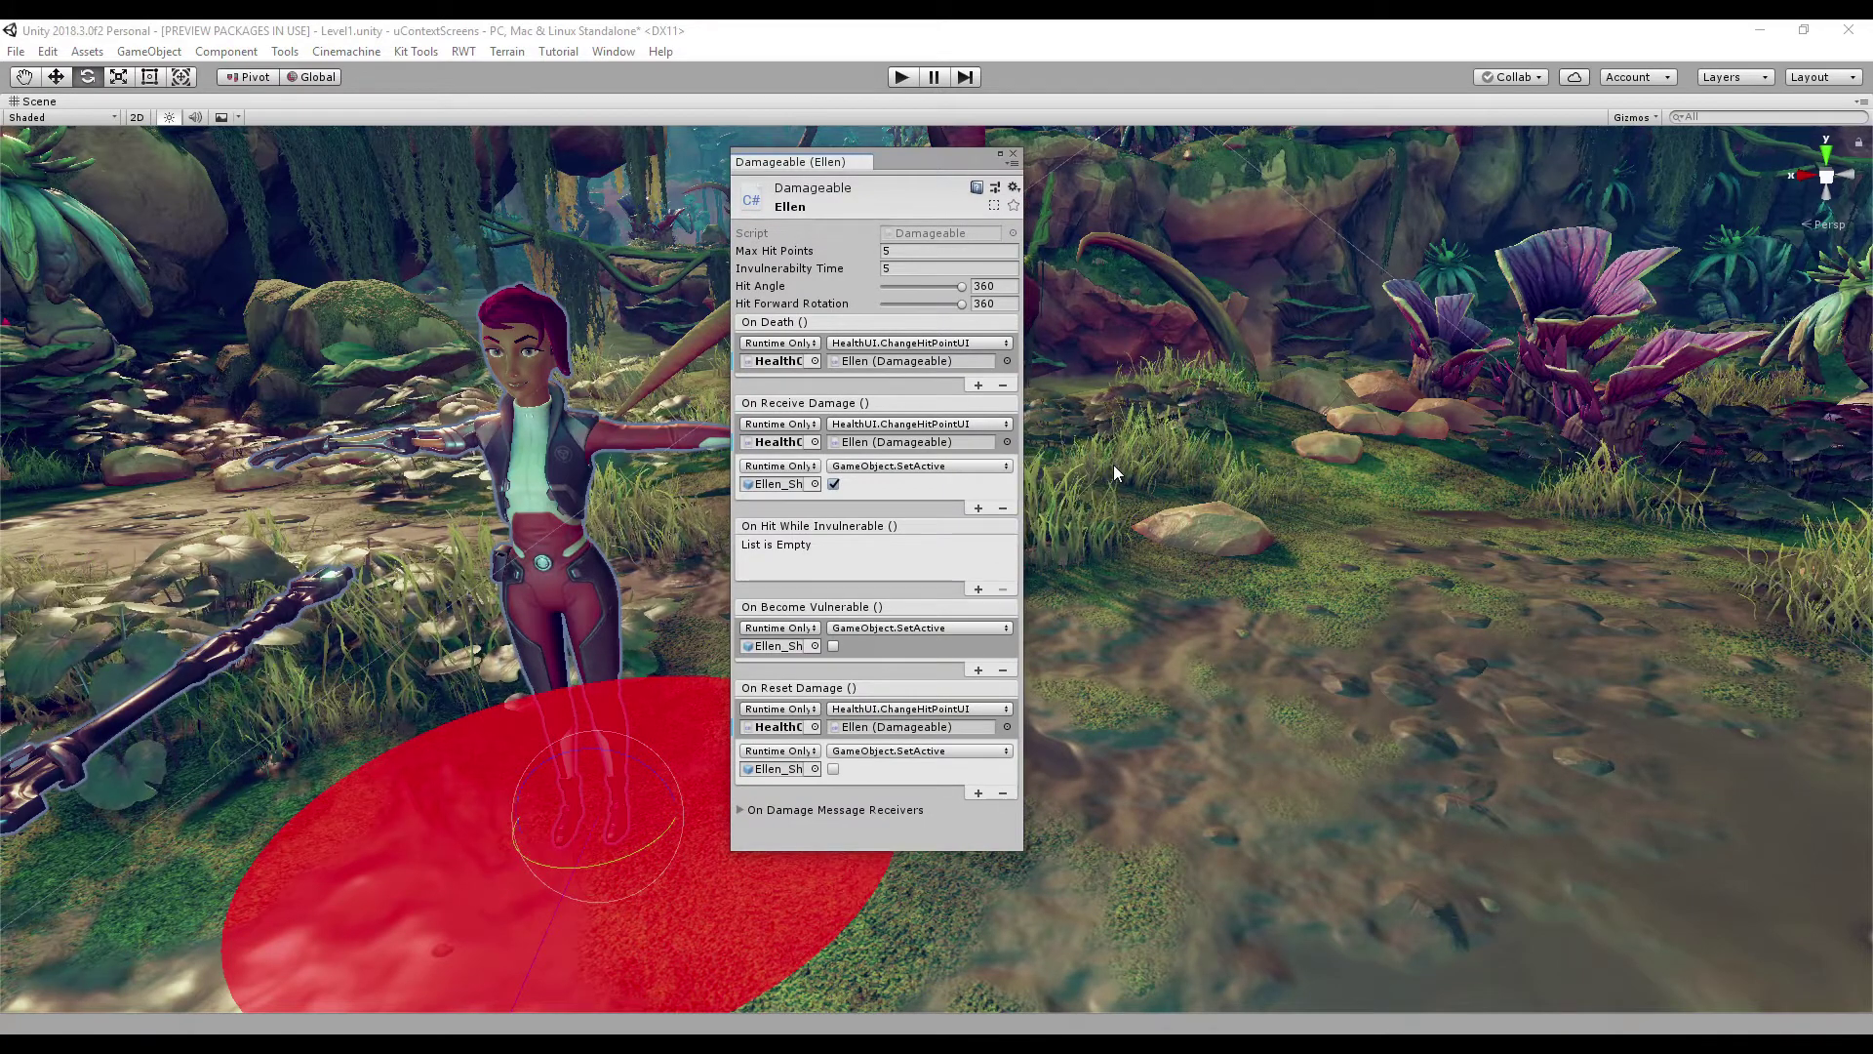
{"action": "key", "text": "shift+space"}
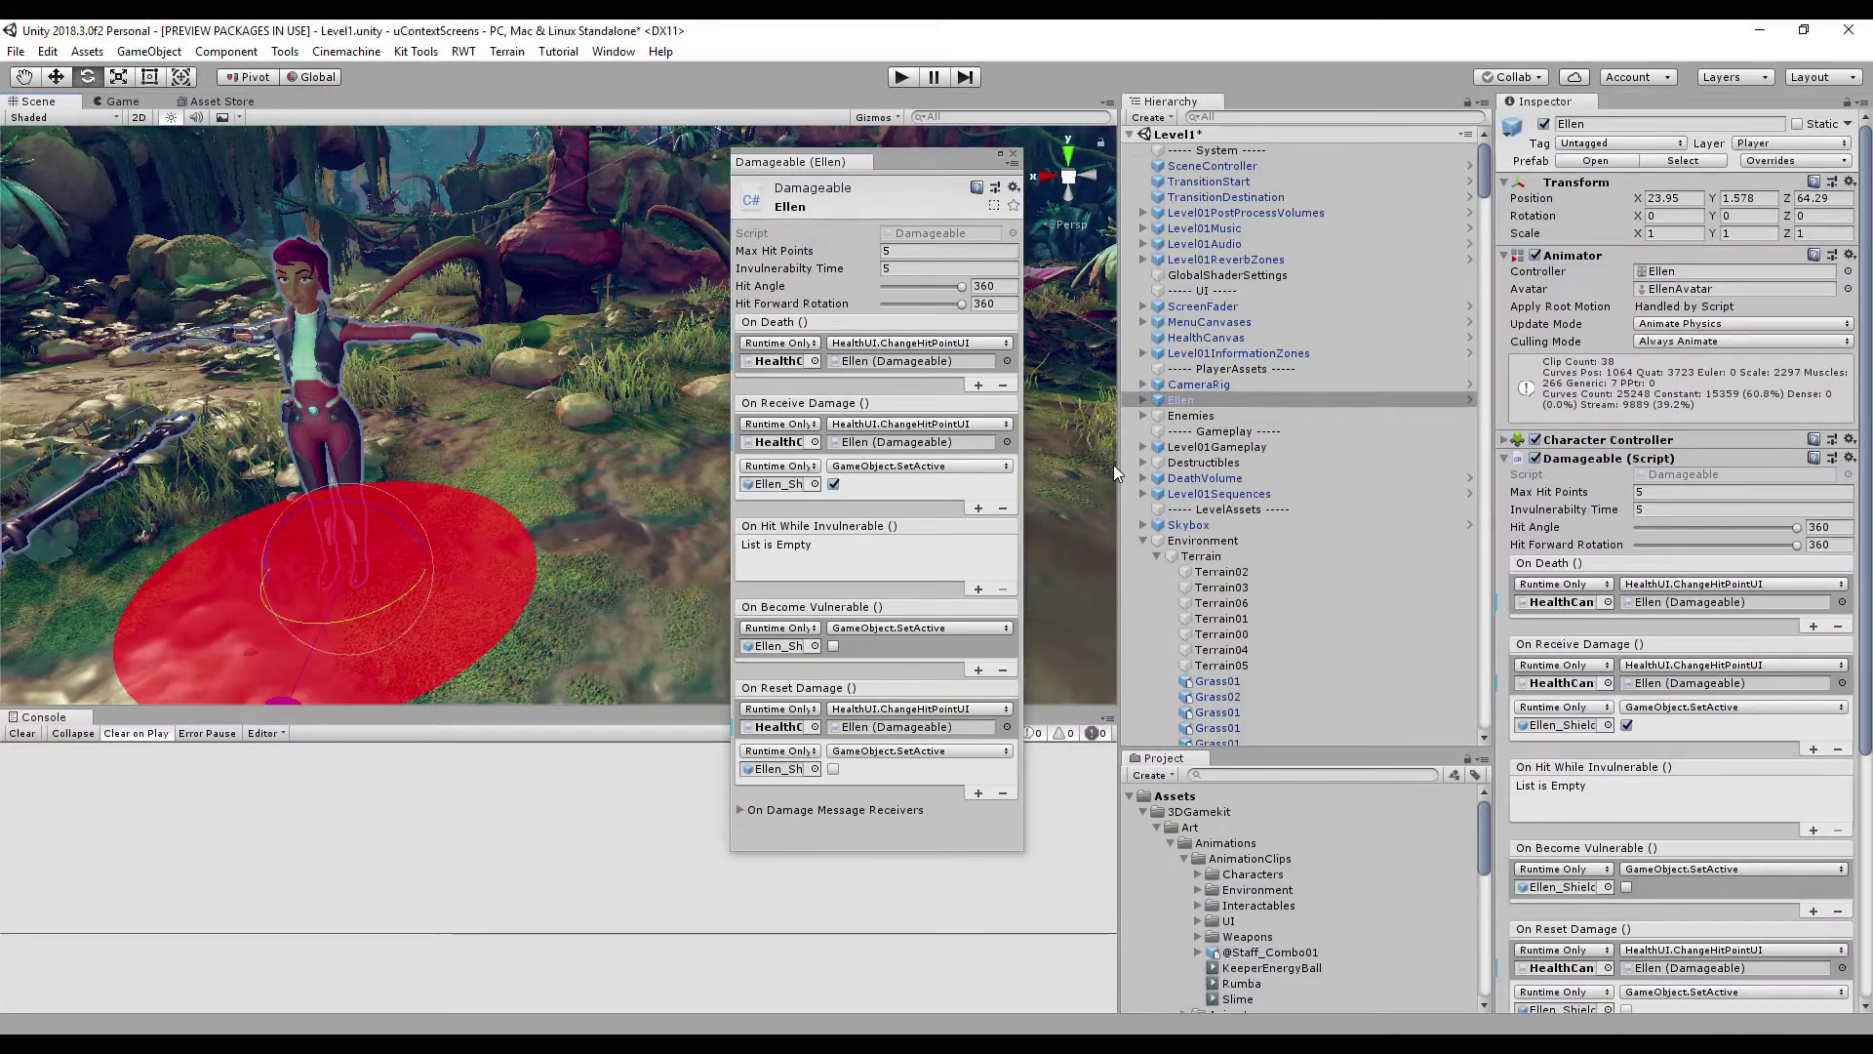
Float ScreenFader's Screen Fader component, dock it beneath Damageable, then close the combined window.
{"action": "left_click", "coordinate": [1219, 307]}
{"action": "left_click", "coordinate": [1218, 321]}
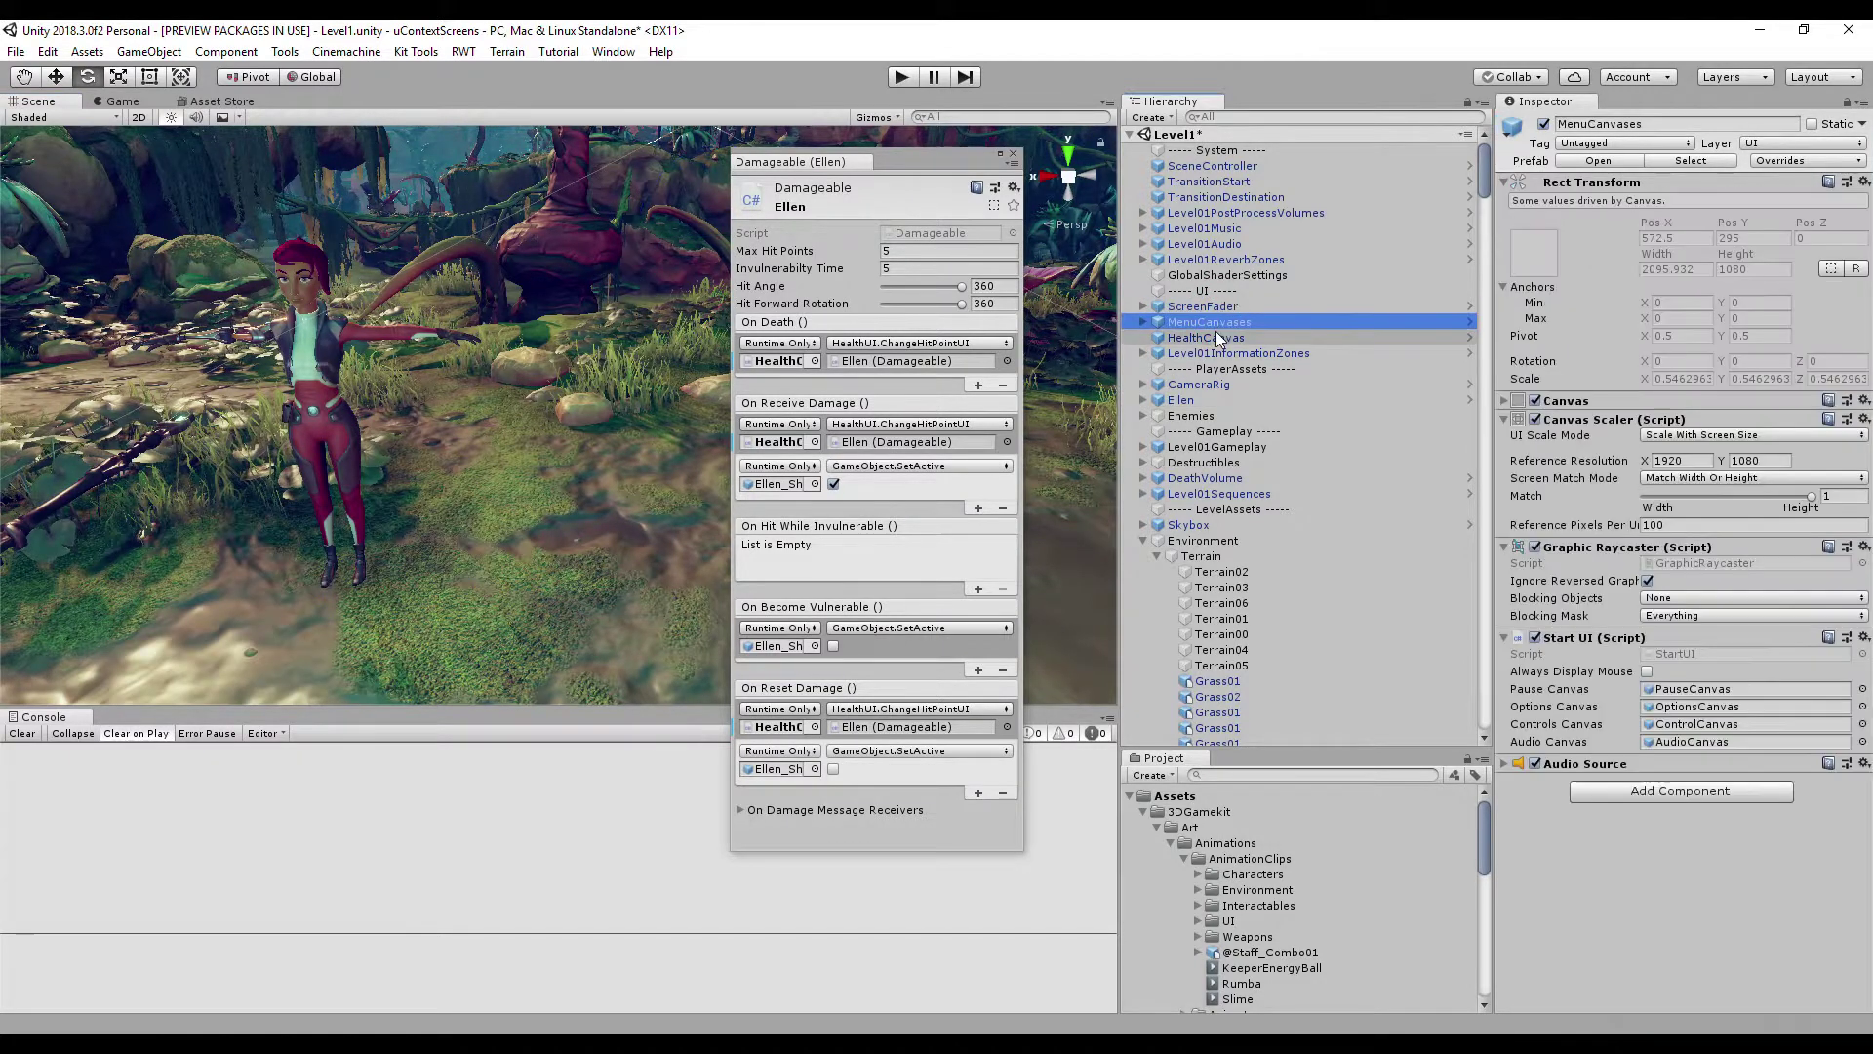
{"action": "left_click", "coordinate": [1215, 338]}
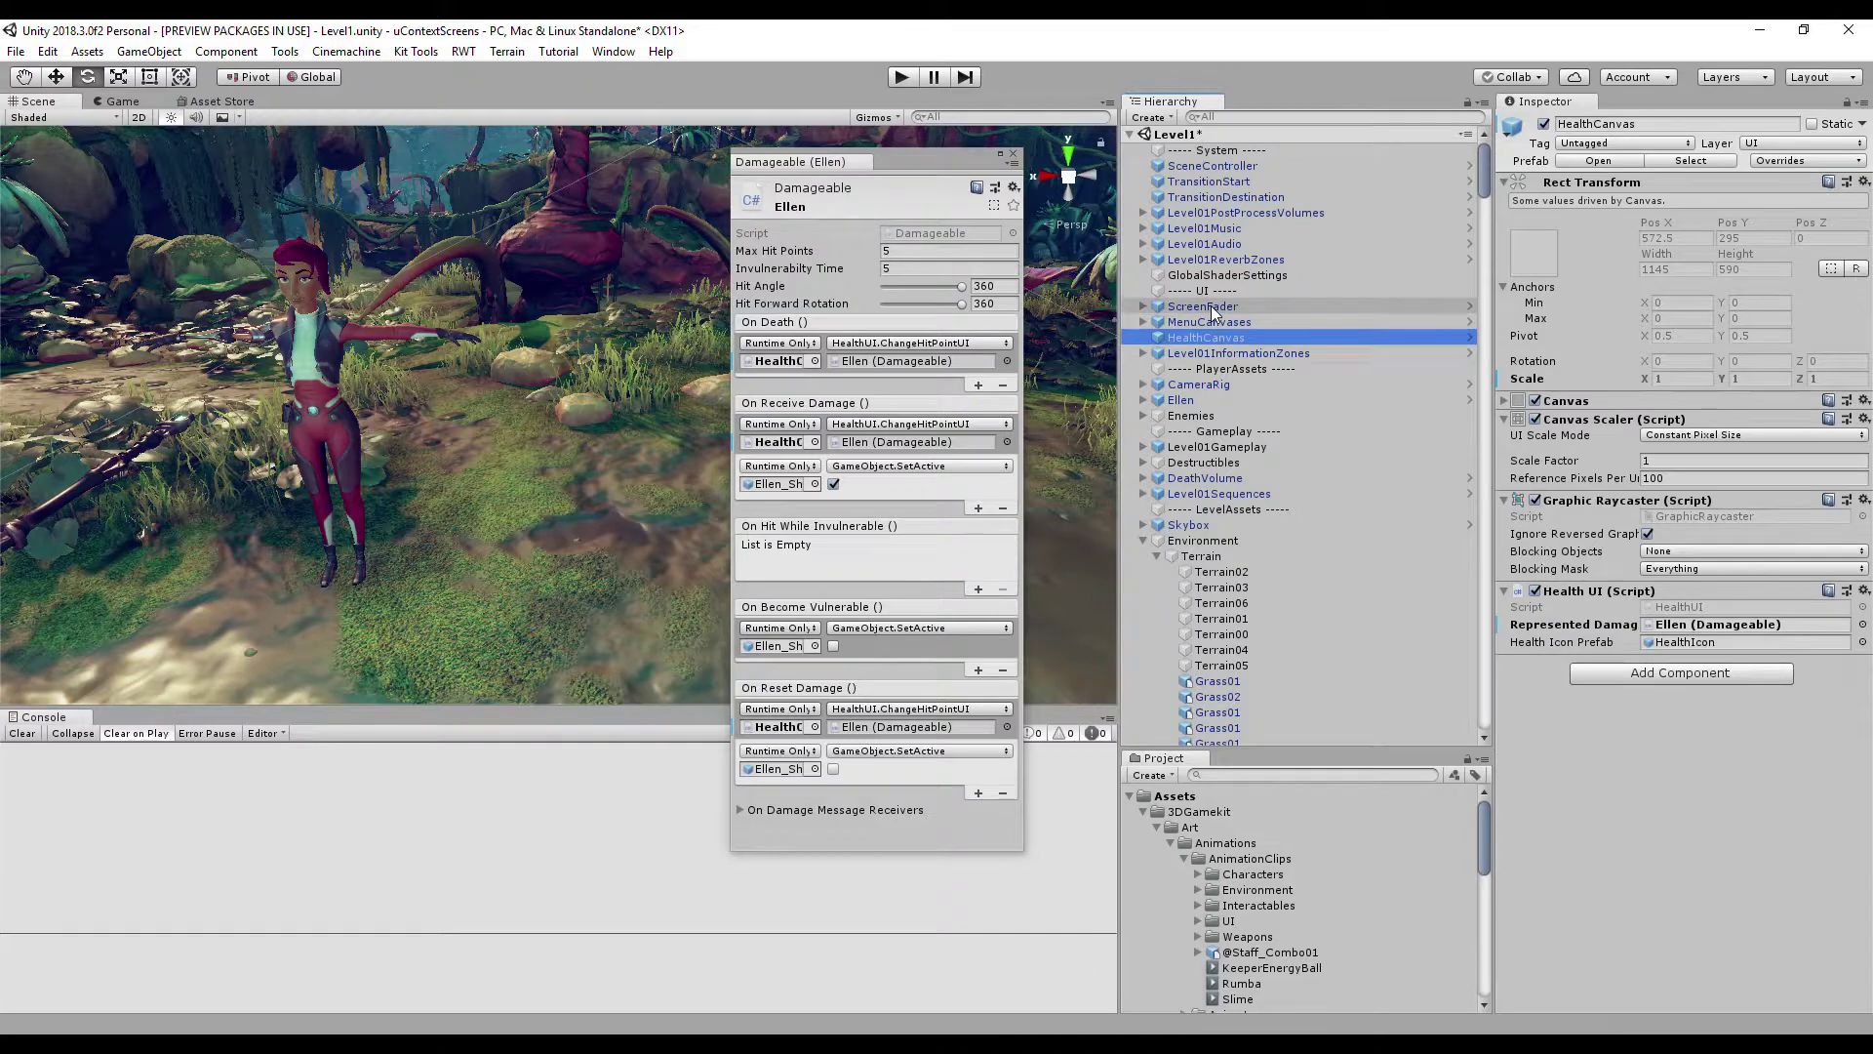
{"action": "left_click", "coordinate": [1210, 307]}
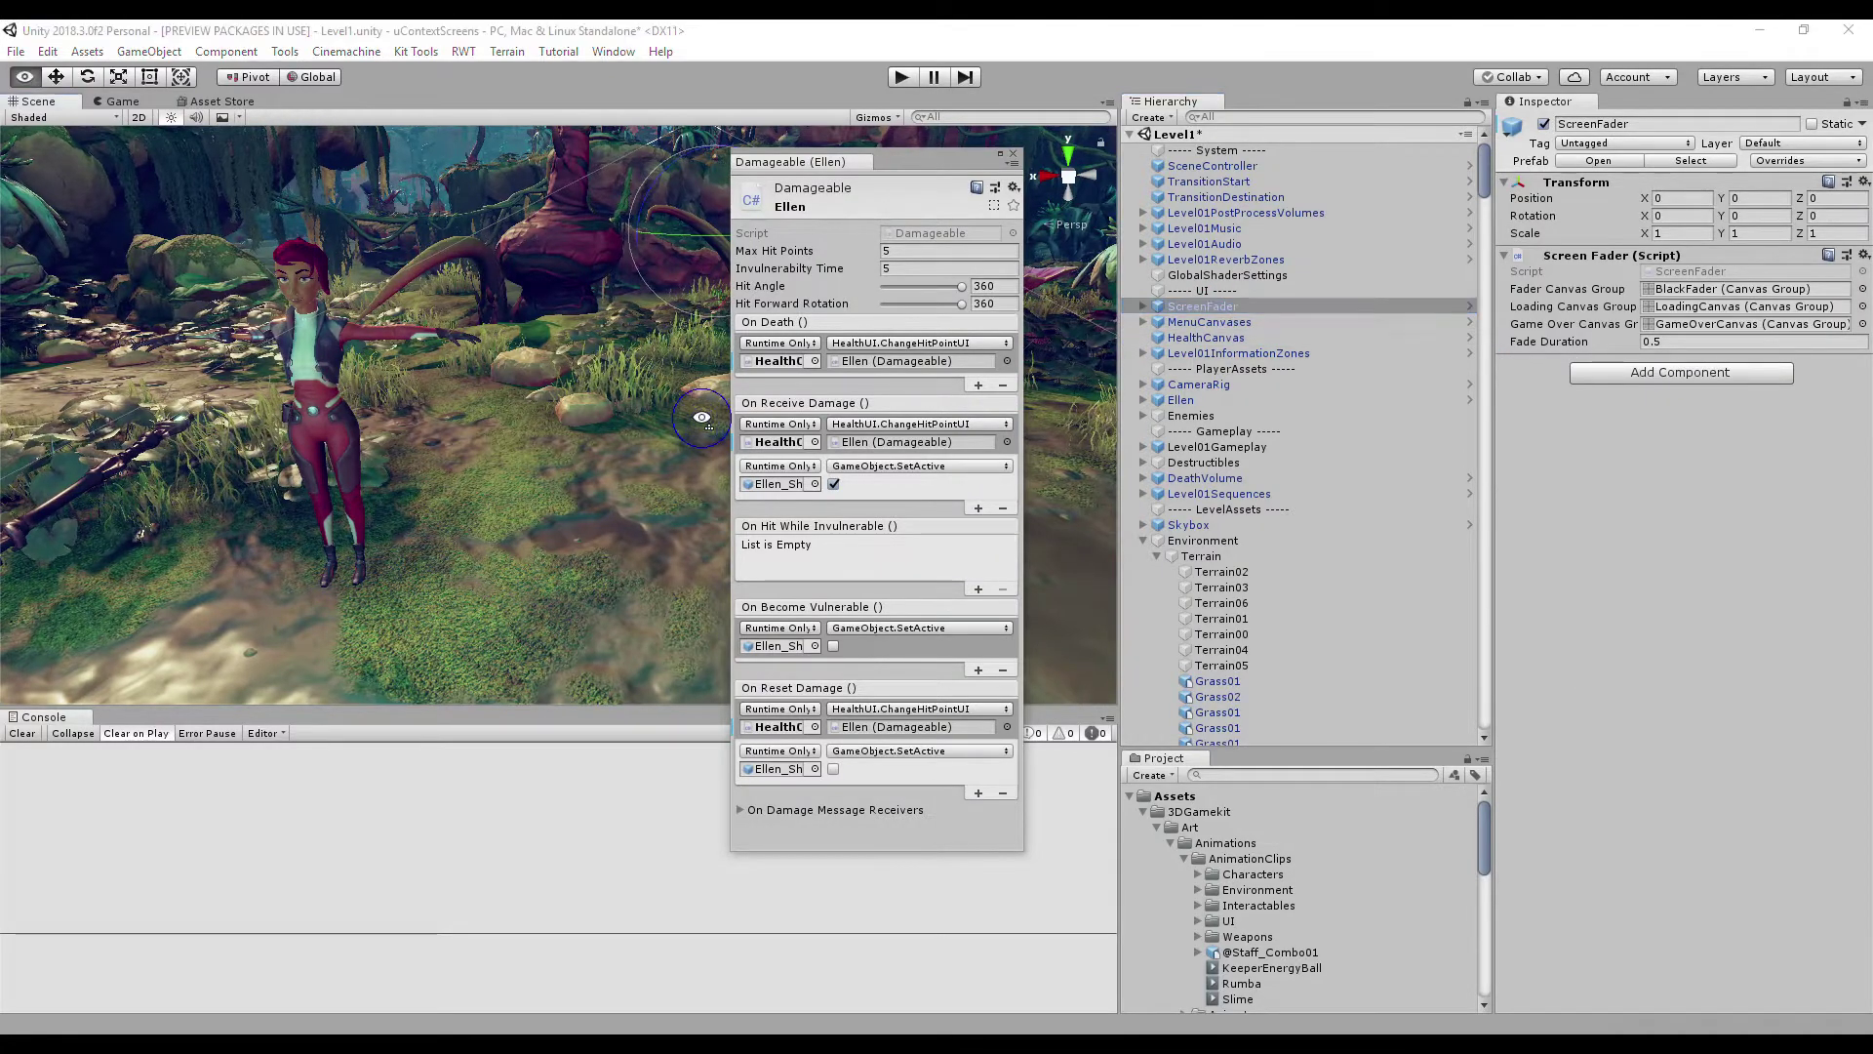
{"action": "right_click", "coordinate": [695, 468]}
{"action": "left_click", "coordinate": [771, 551]}
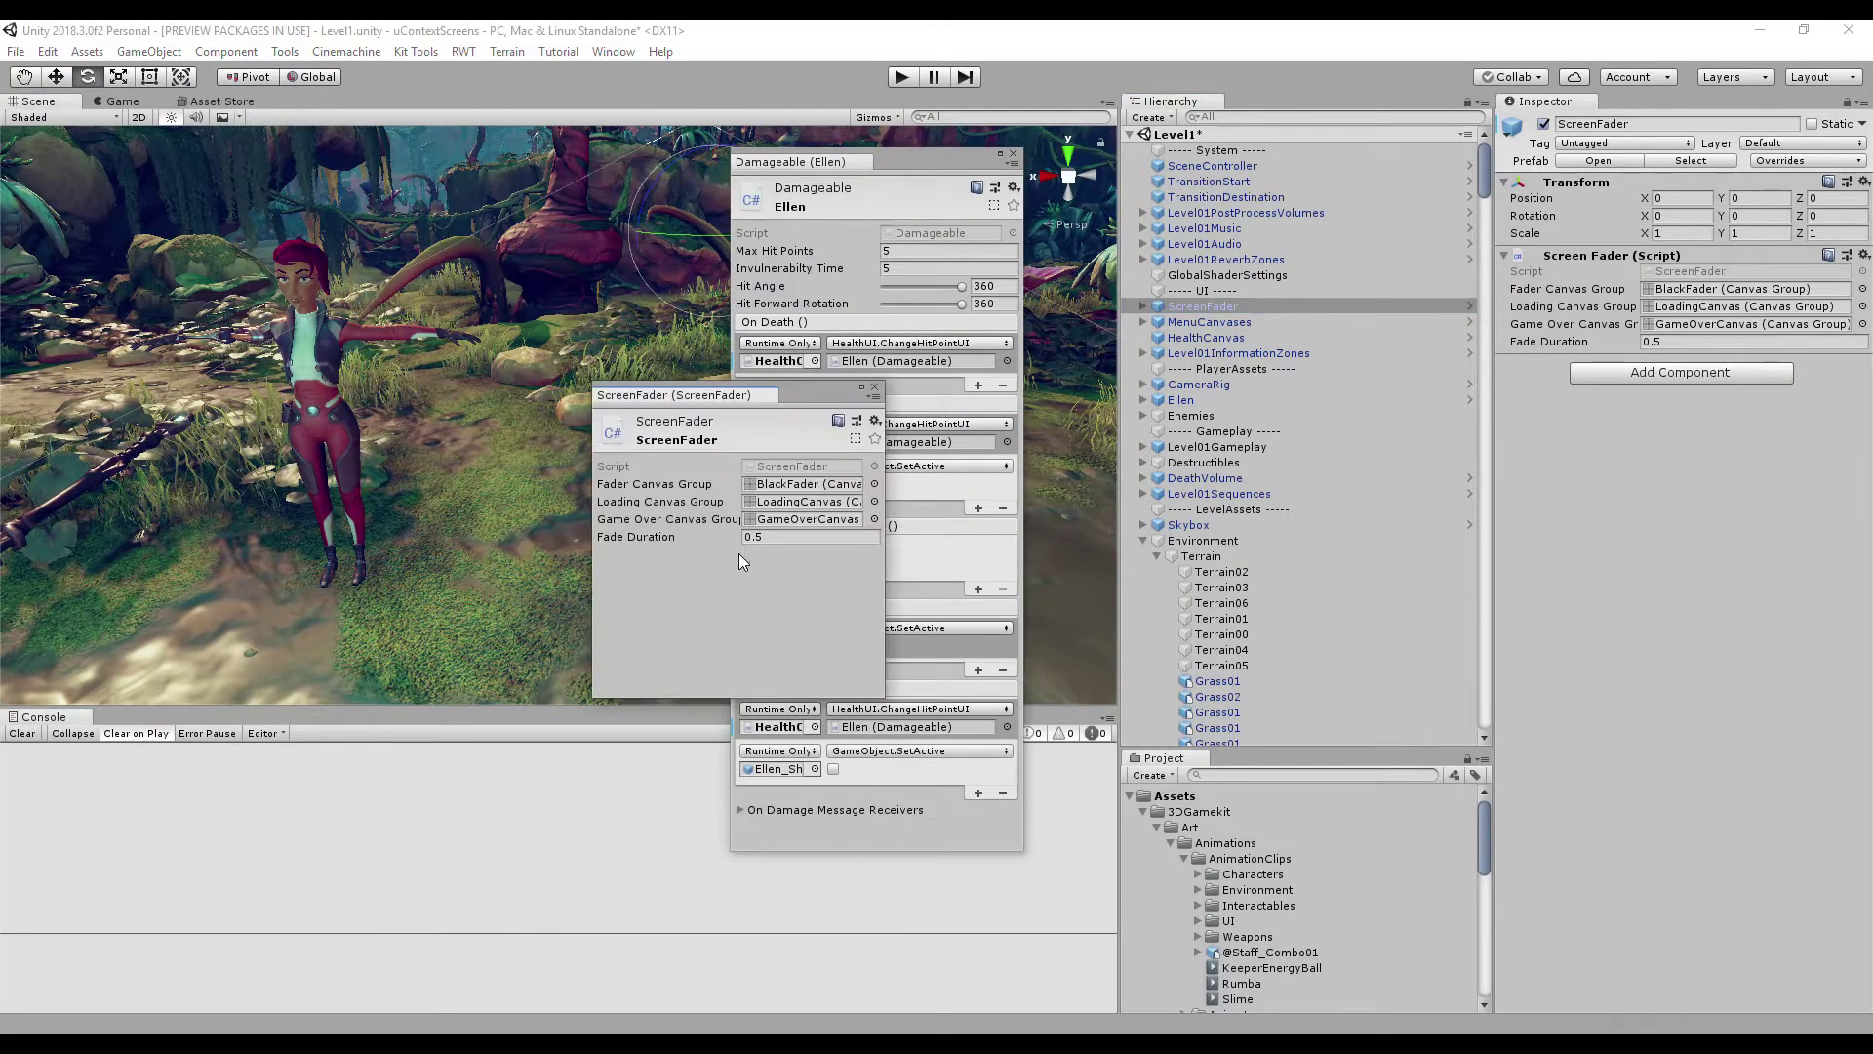
{"action": "left_click", "coordinate": [696, 394]}
{"action": "left_click_drag", "start_coordinate": [778, 580], "coordinate": [873, 693]}
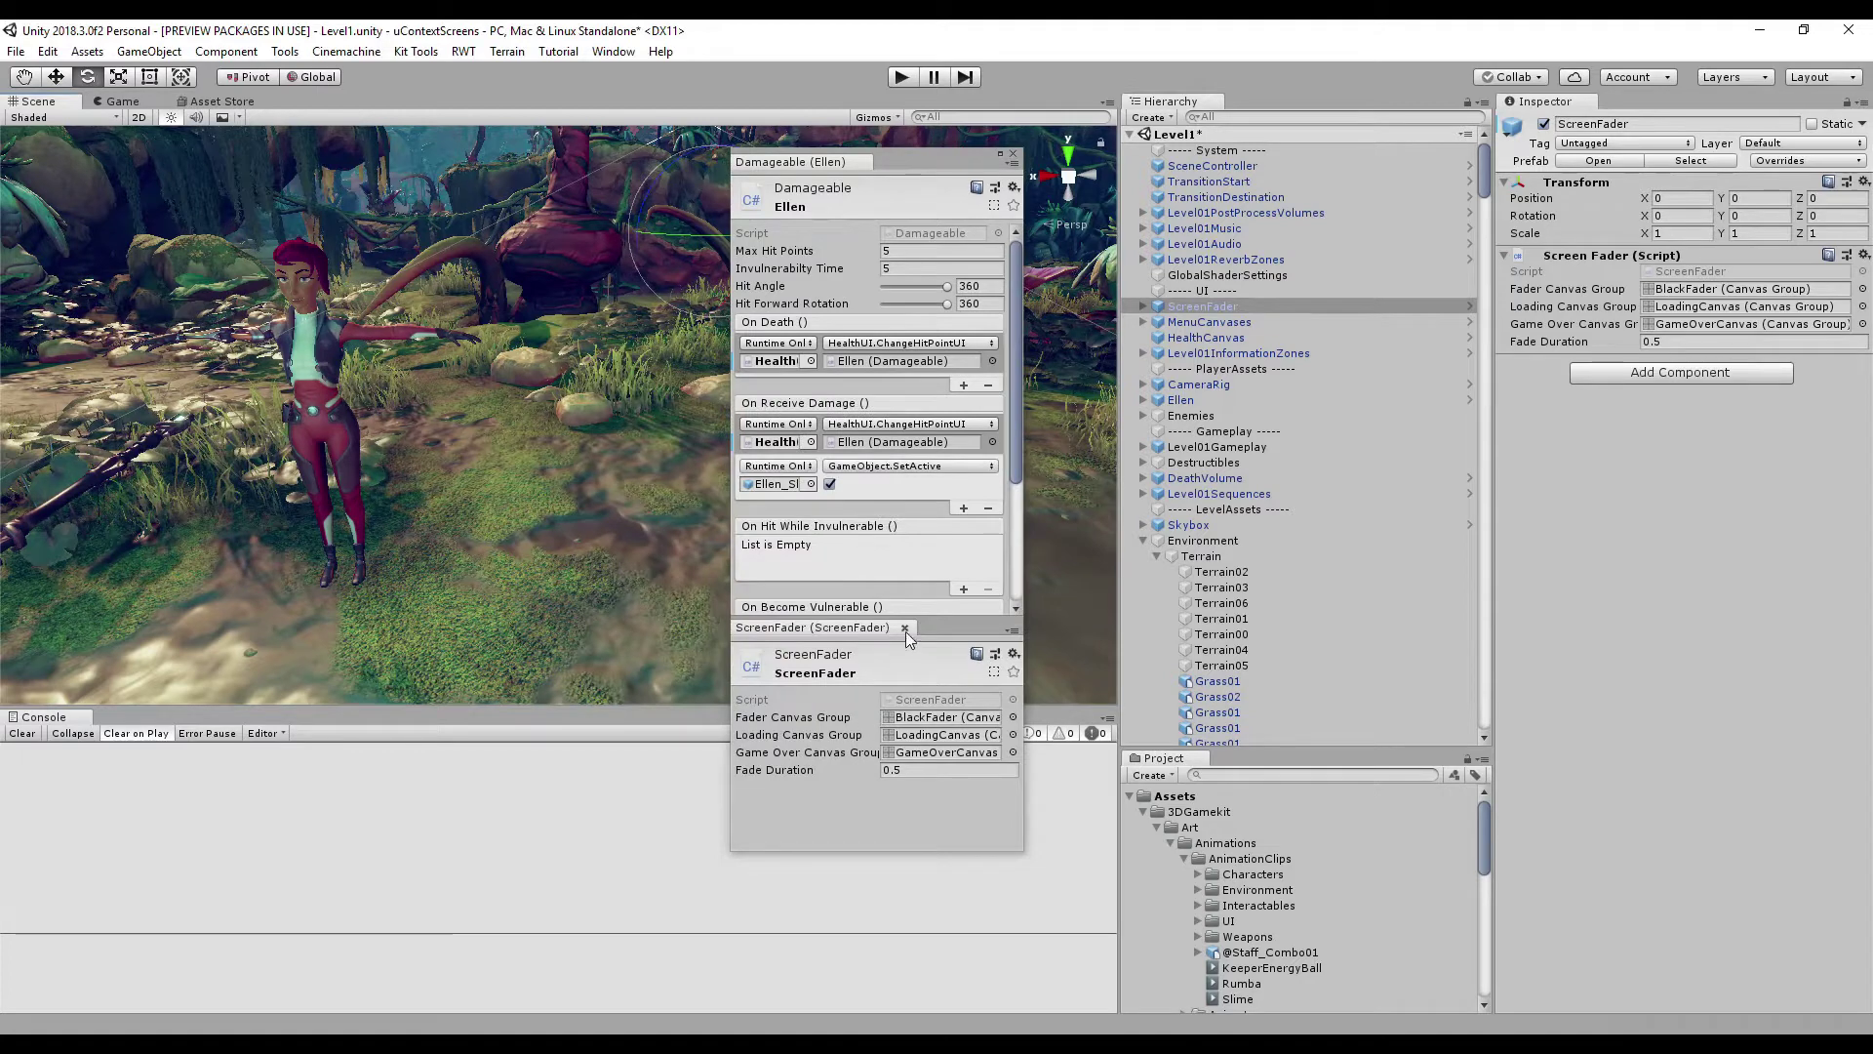
{"action": "left_click_drag", "start_coordinate": [932, 618], "coordinate": [959, 545]}
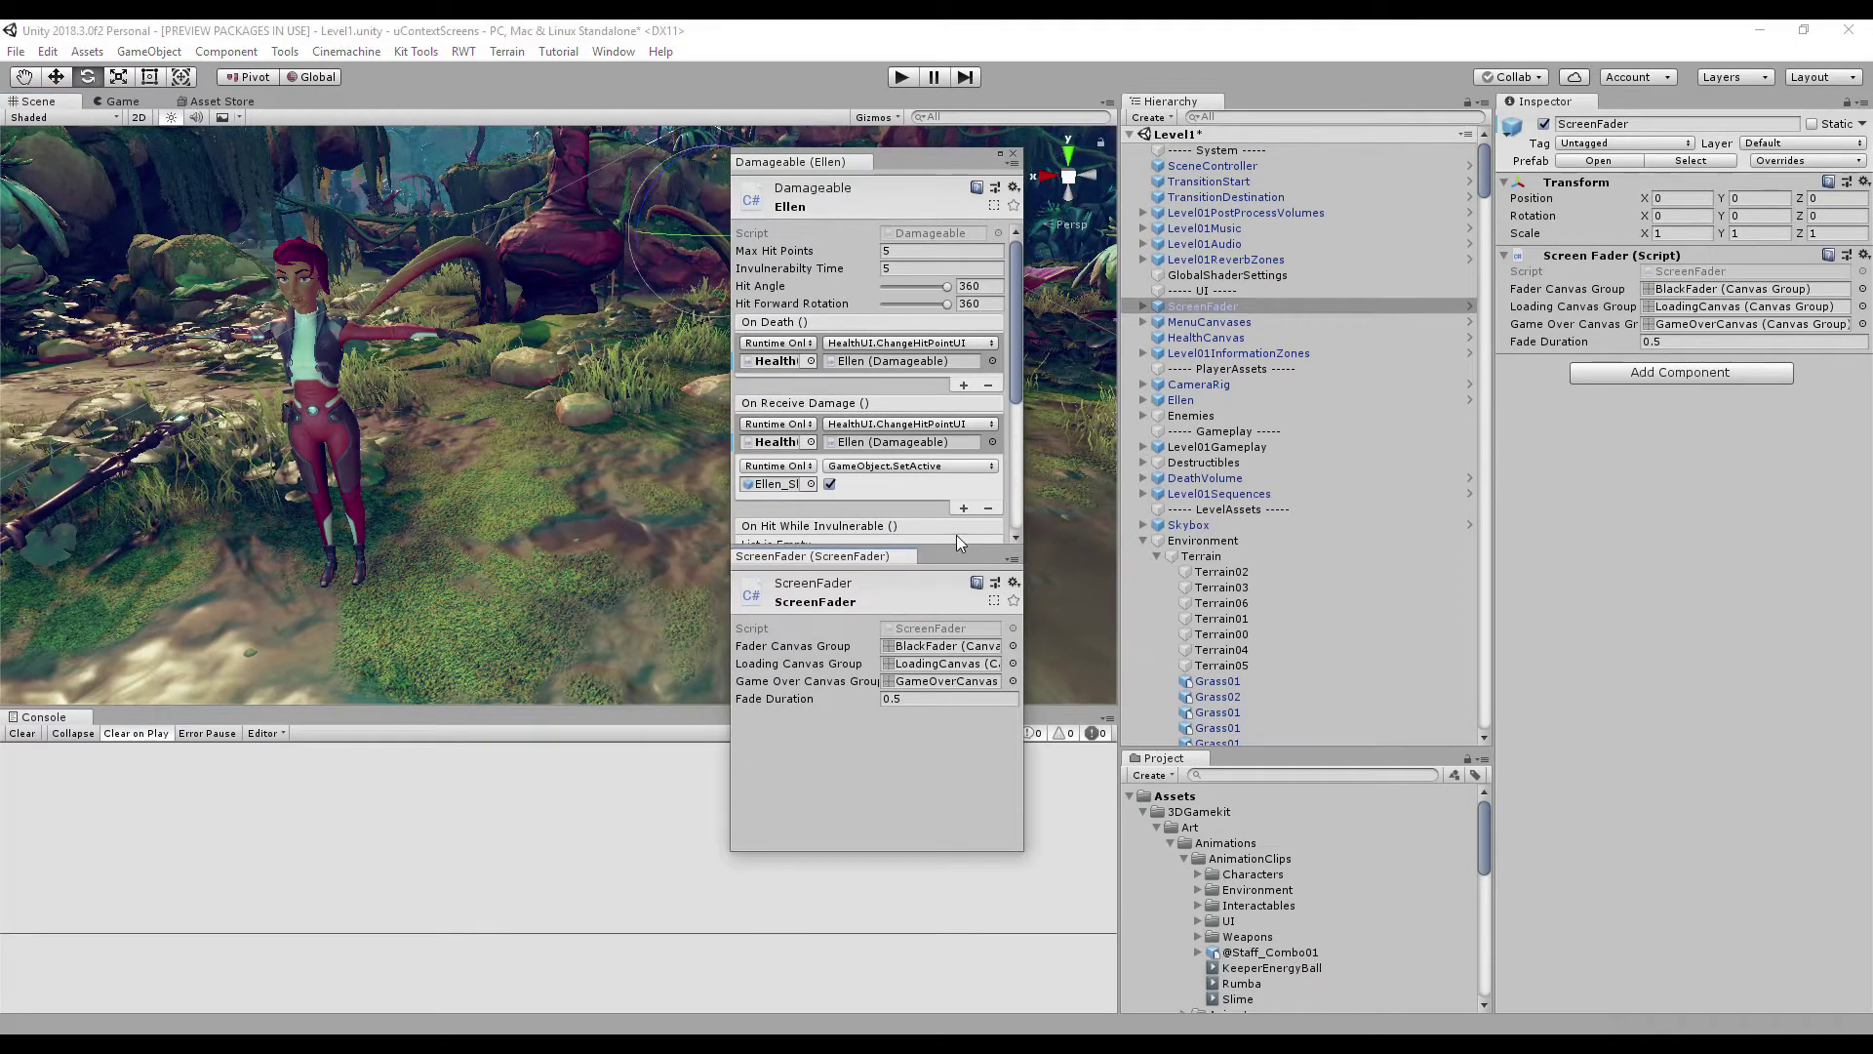
{"action": "left_click", "coordinate": [1015, 154]}
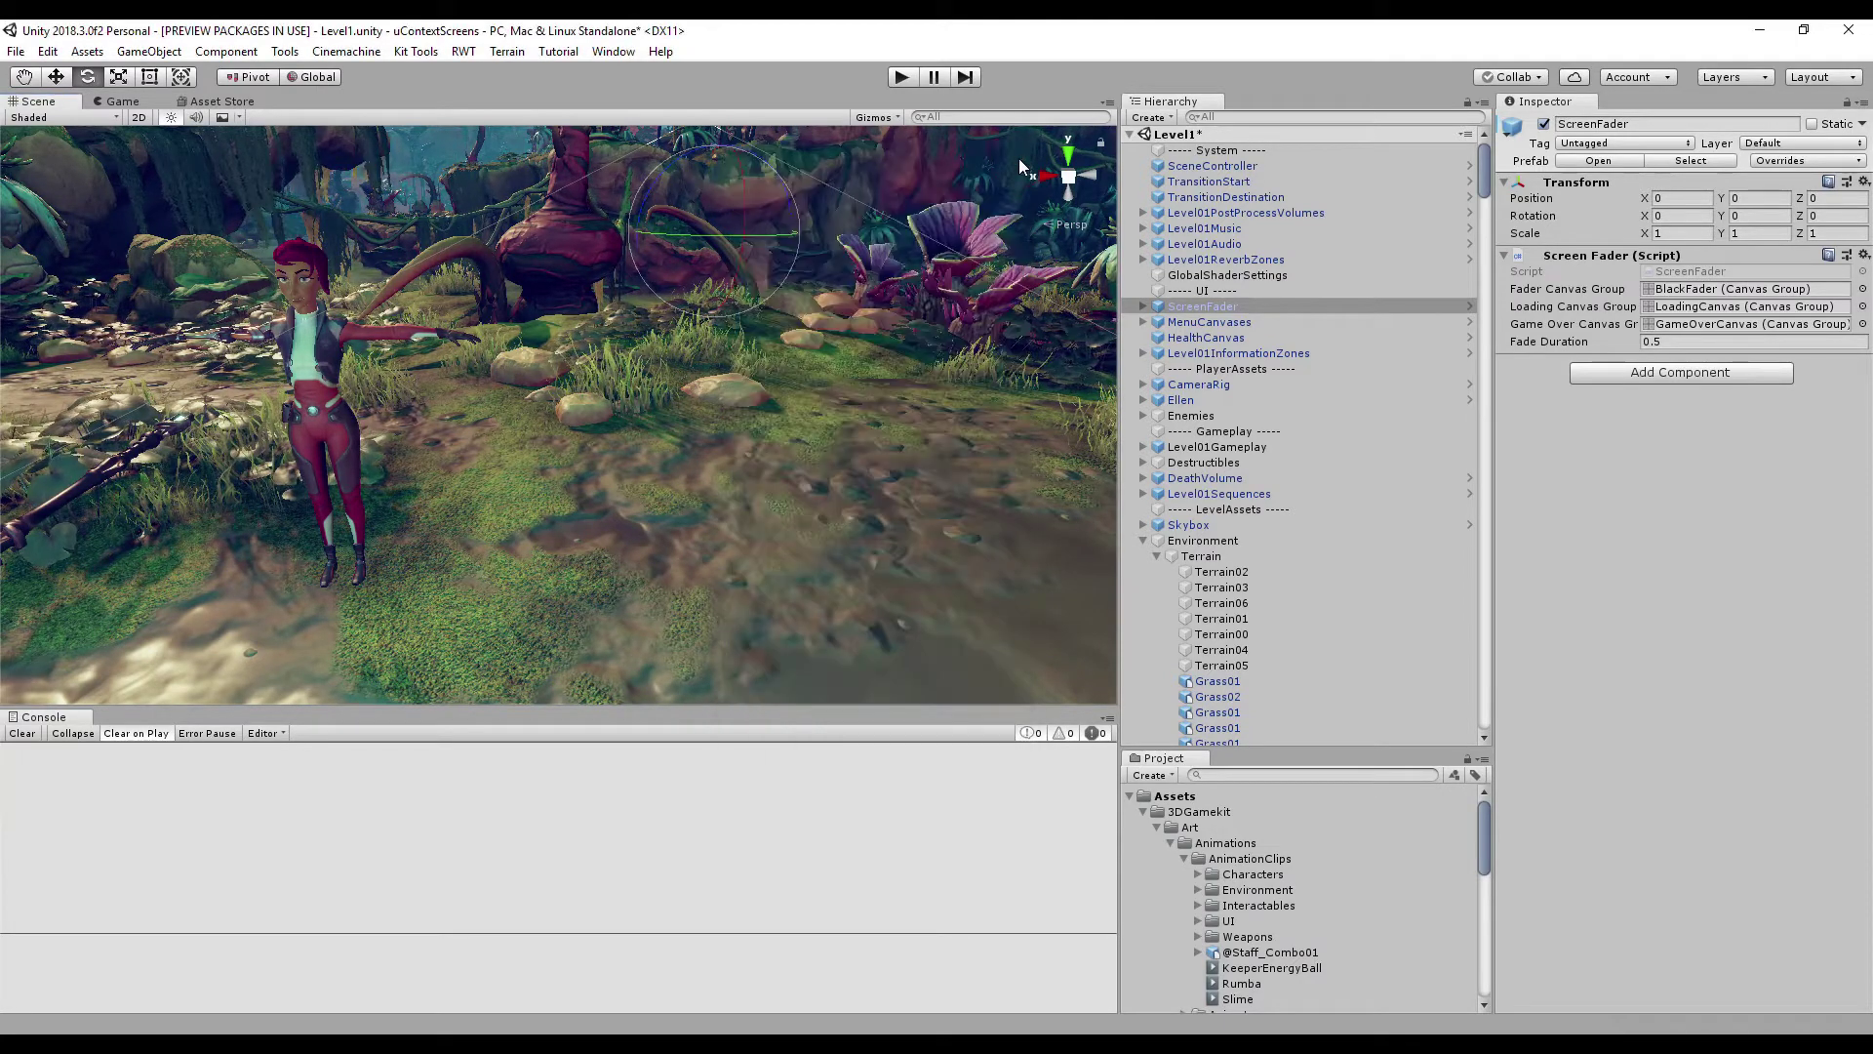
Open two floating Damageable windows for Ellen from her Hierarchy row, moved over the upper-left scene.
{"action": "left_click", "coordinate": [1249, 400]}
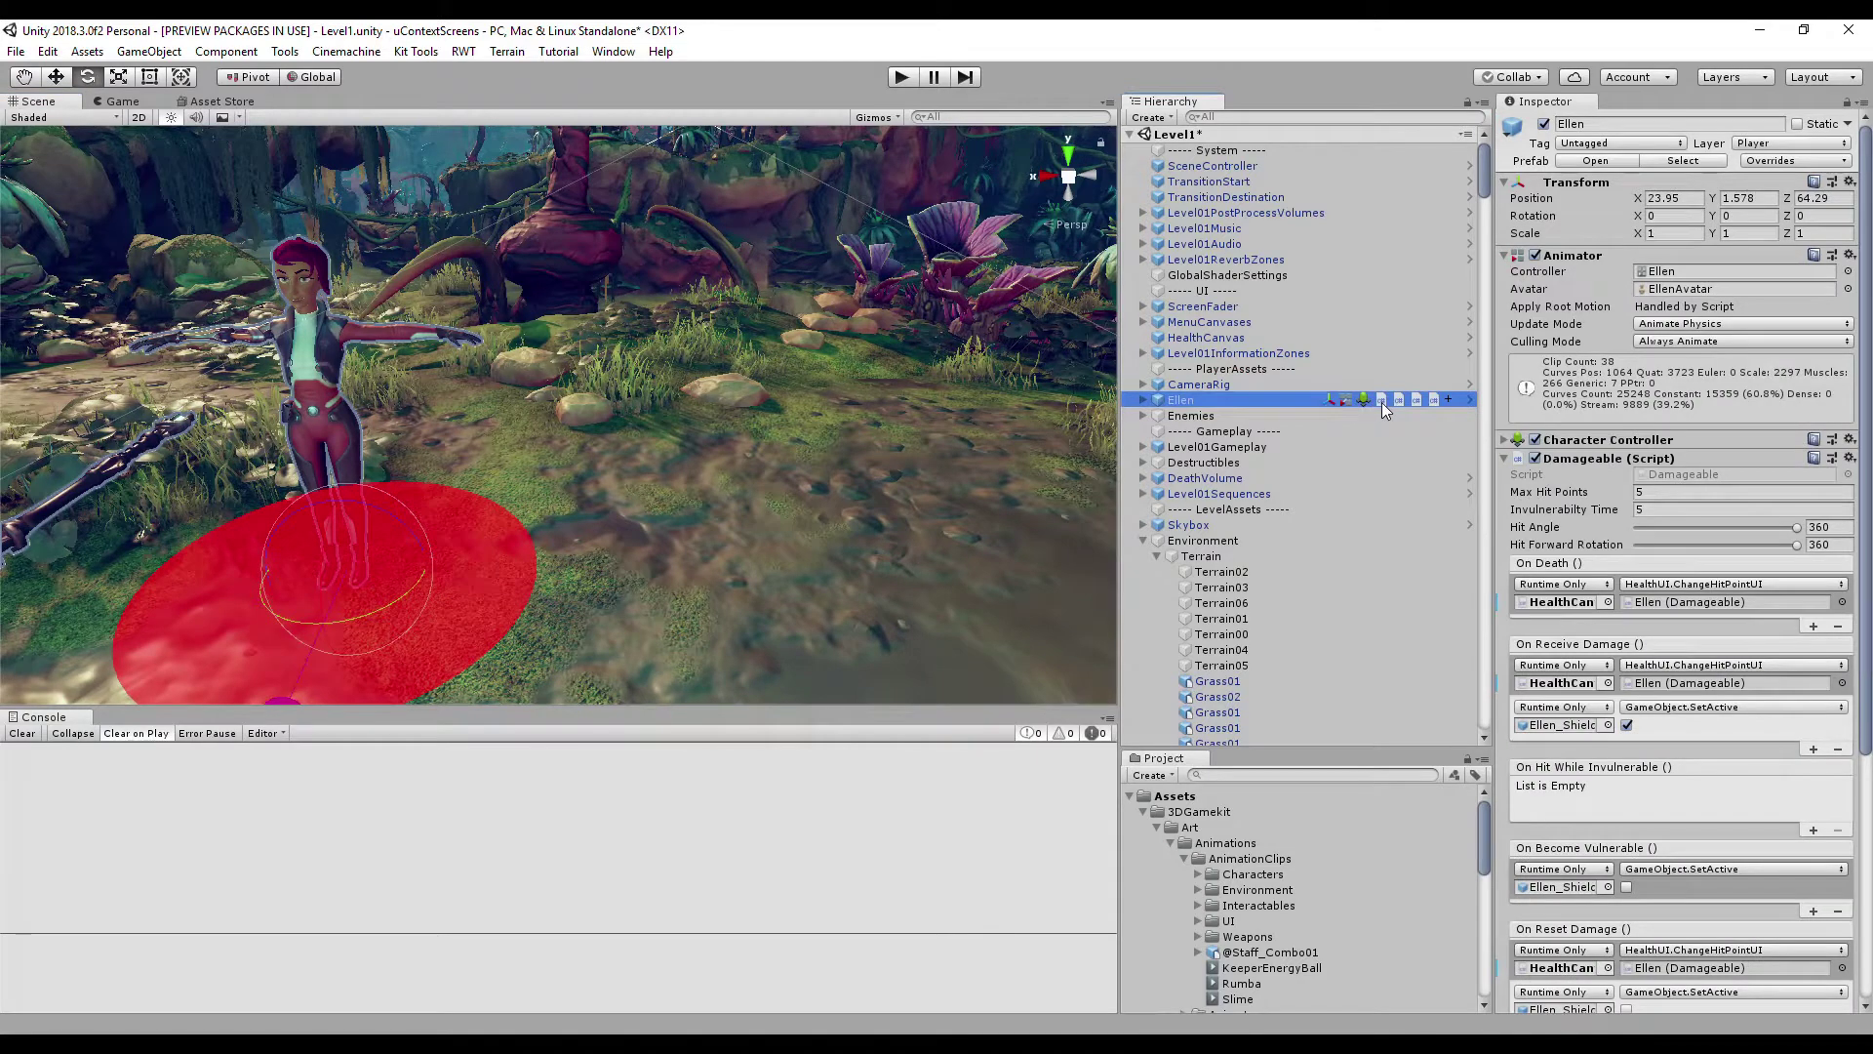
{"action": "left_click", "coordinate": [1382, 400]}
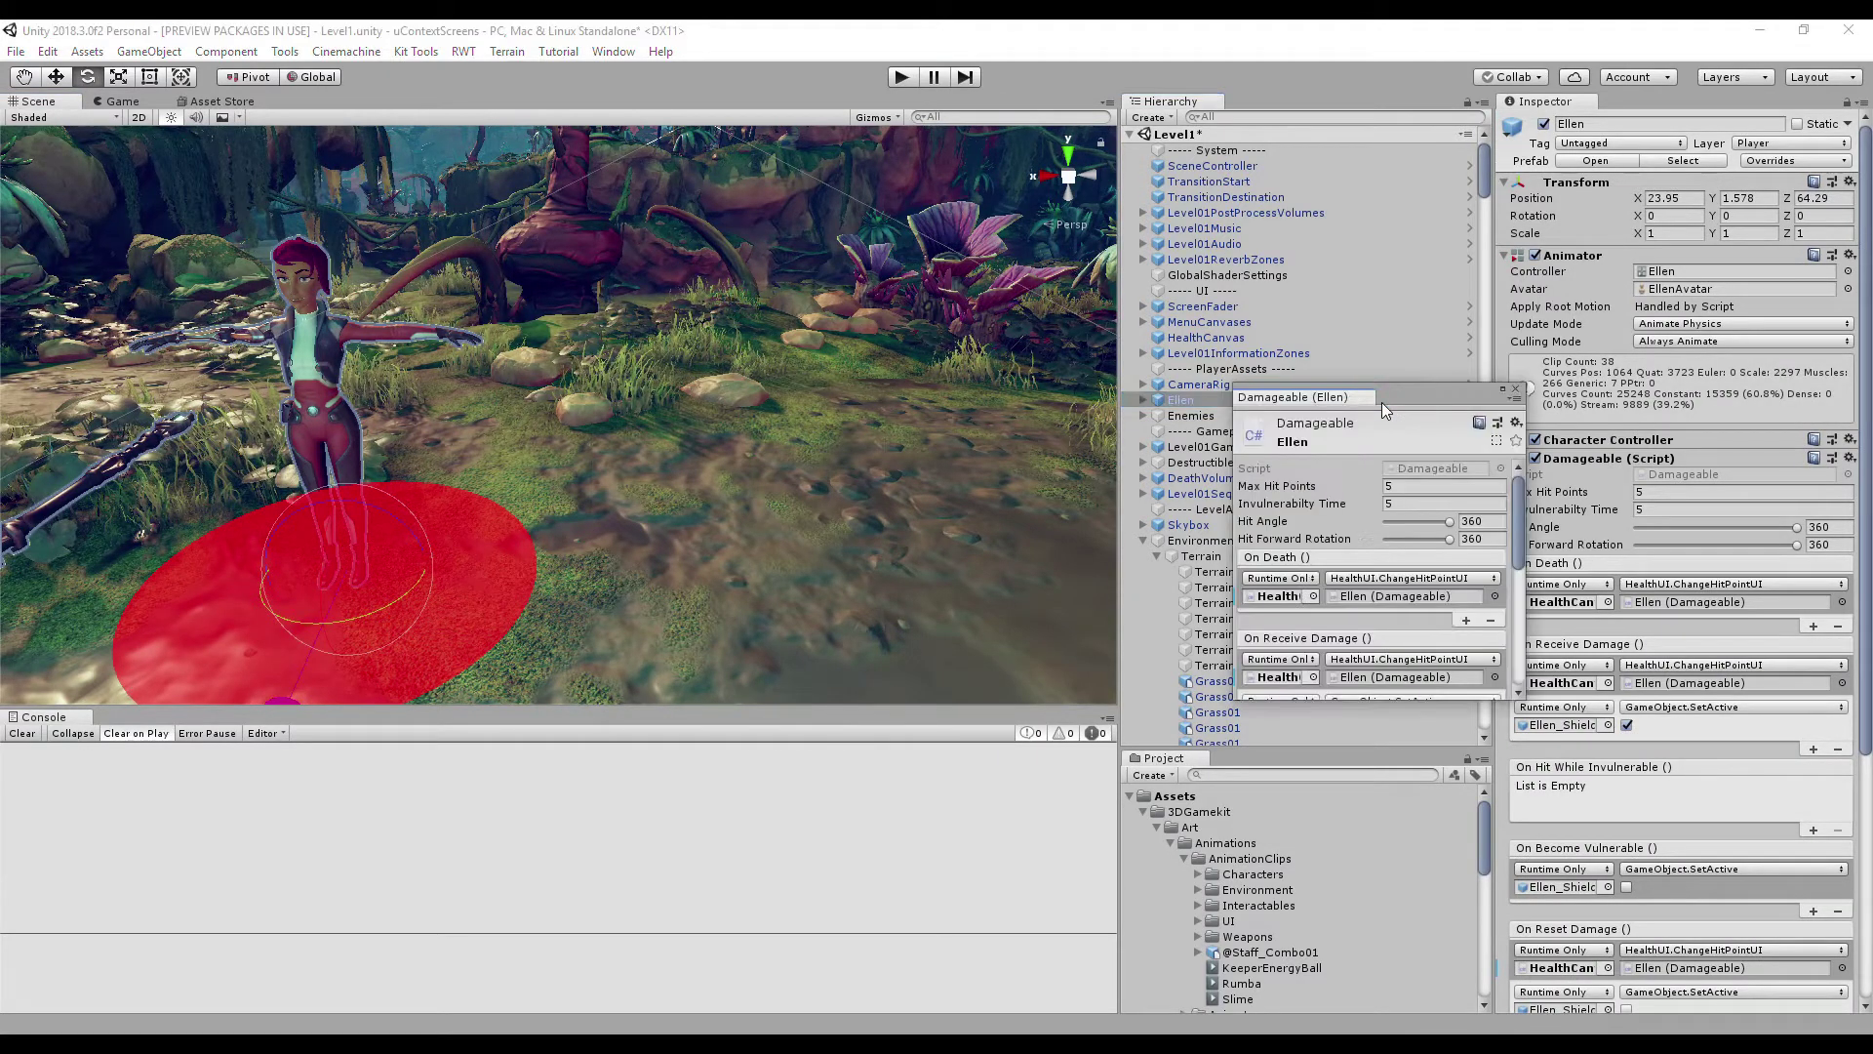
{"action": "left_click_drag", "start_coordinate": [1382, 402], "coordinate": [718, 203]}
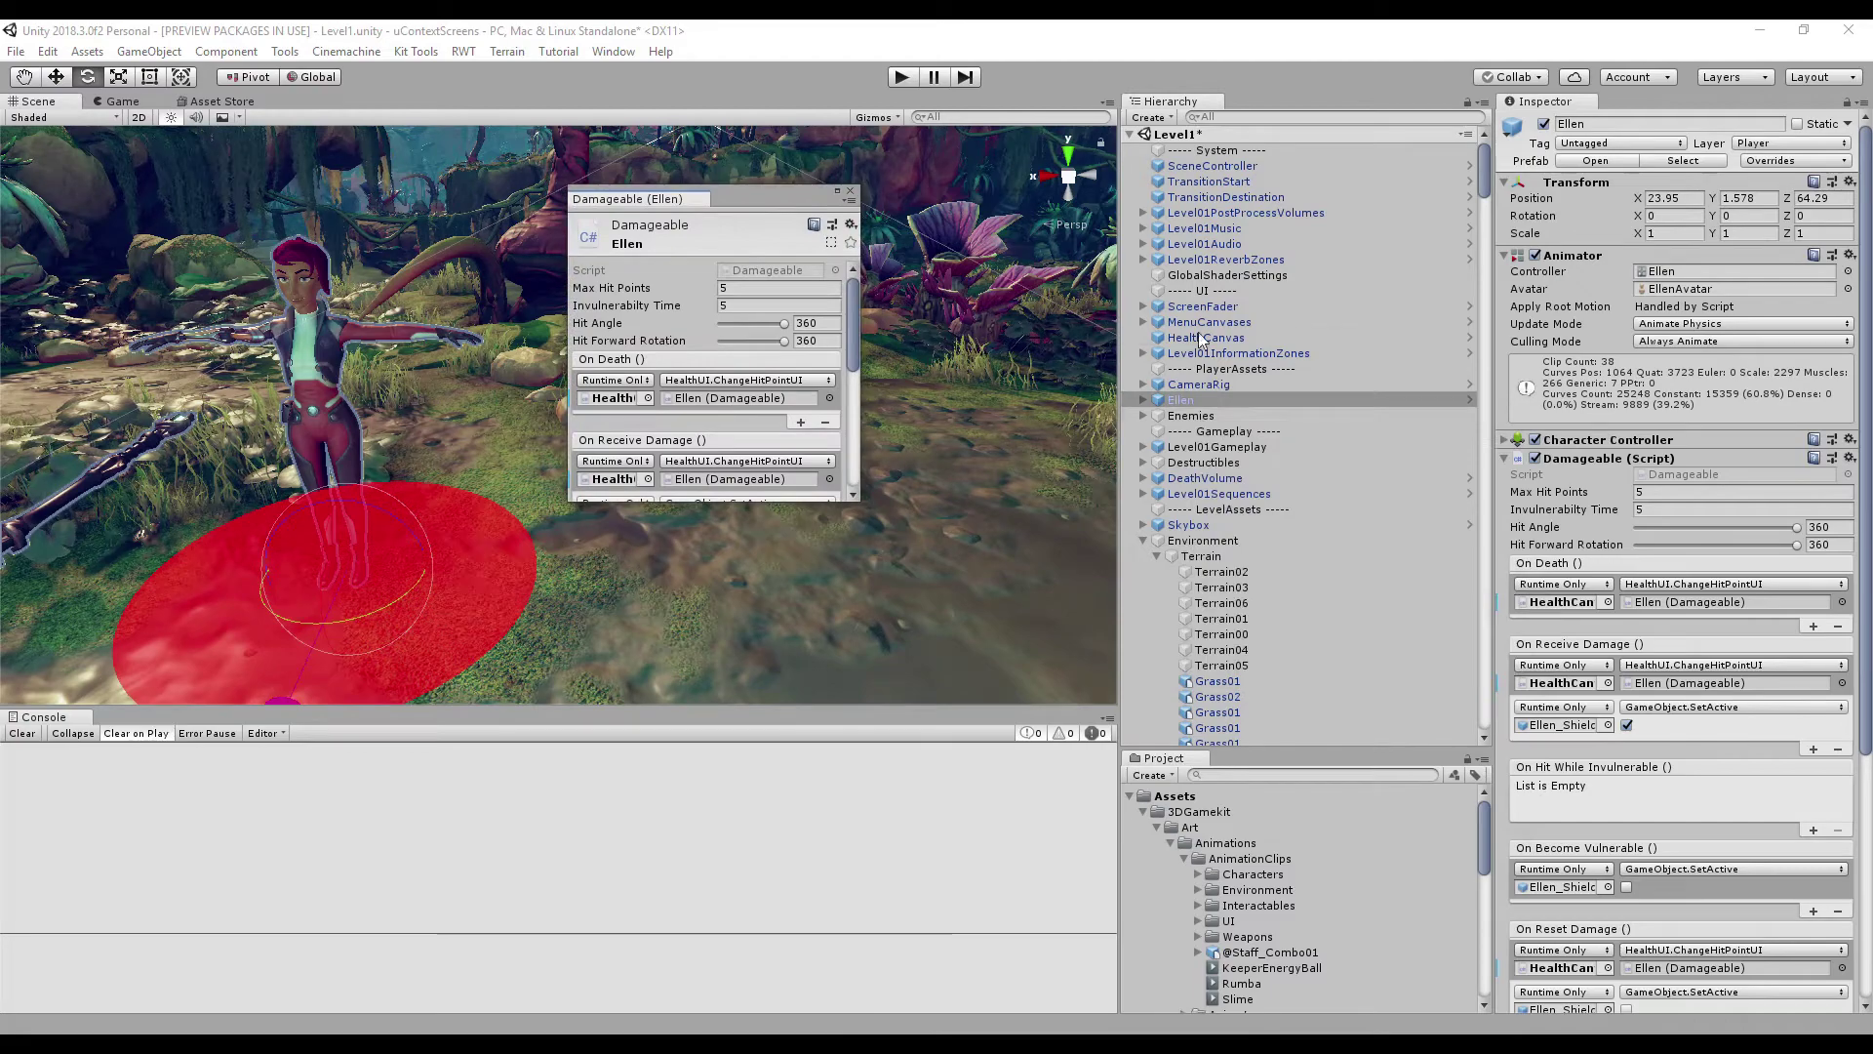
{"action": "key", "text": "ctrl+shift+c"}
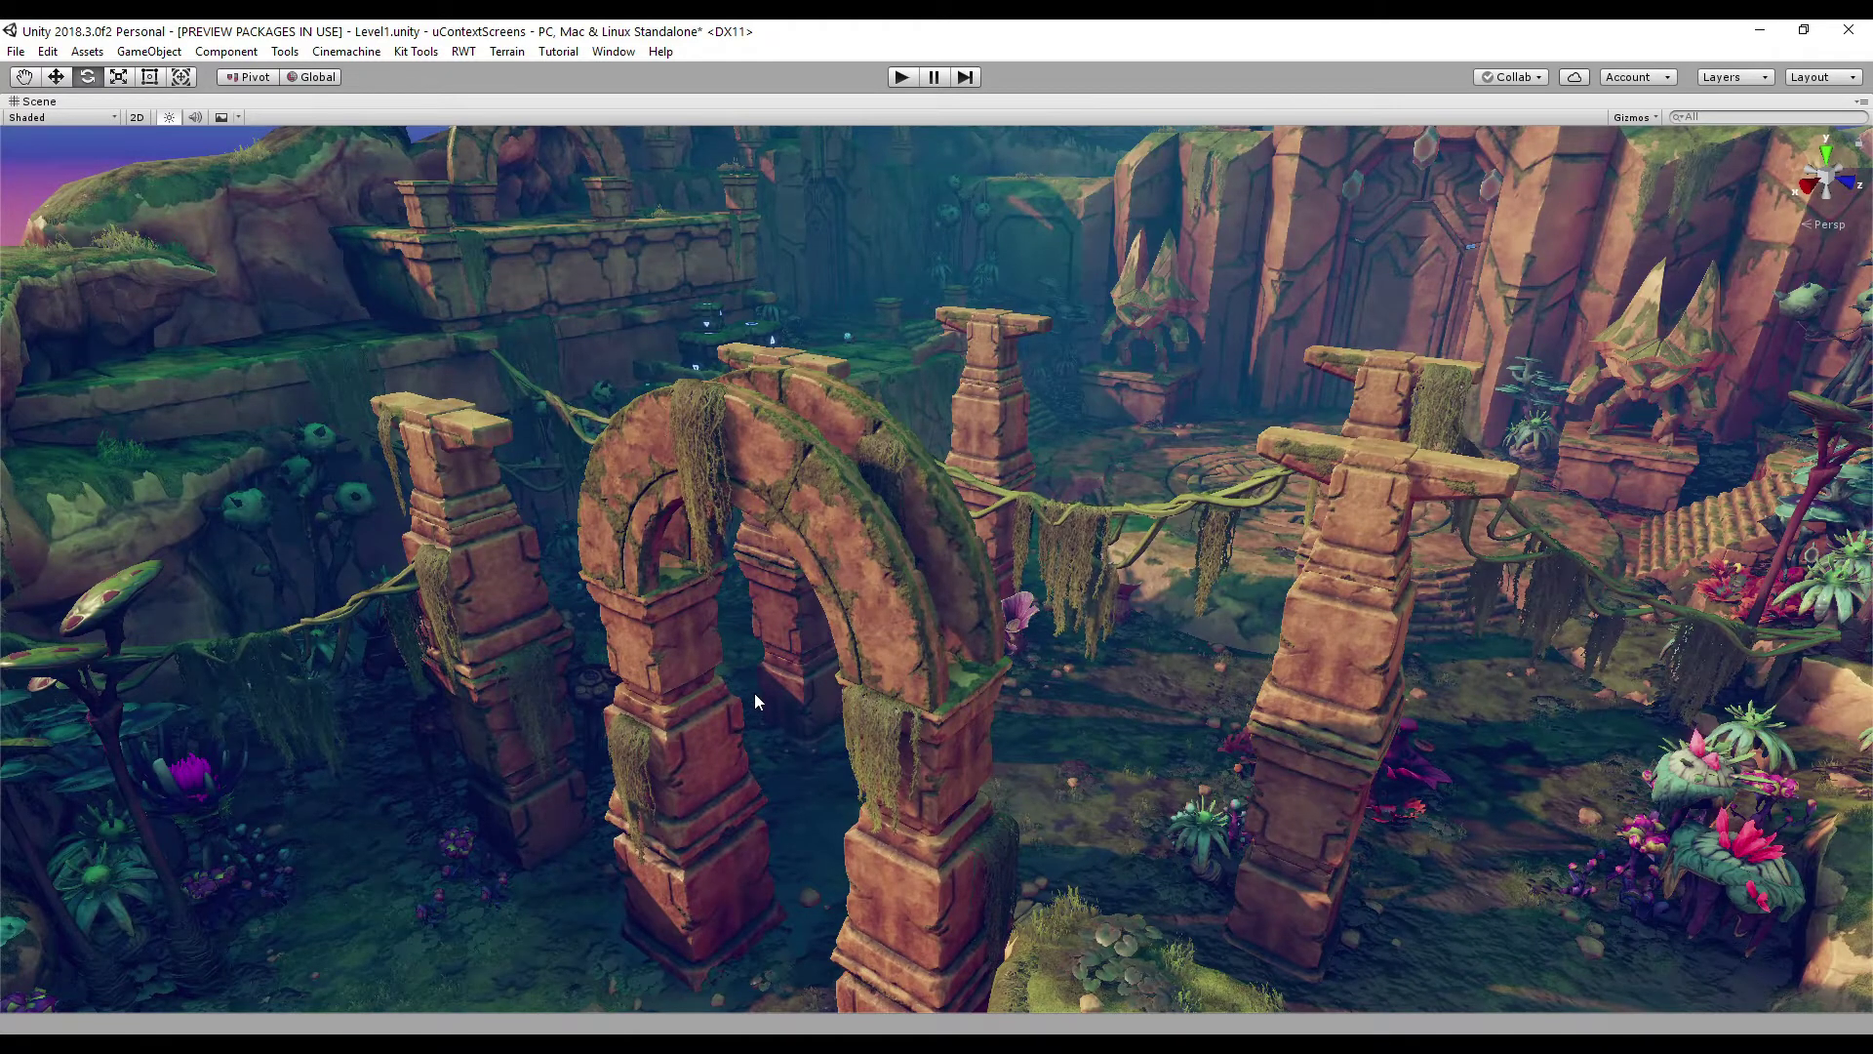
Check scene object names, orbit toward the temple door, and select AlienStatue01 from the overlap list.
{"action": "mouse_move", "coordinate": [662, 540]}
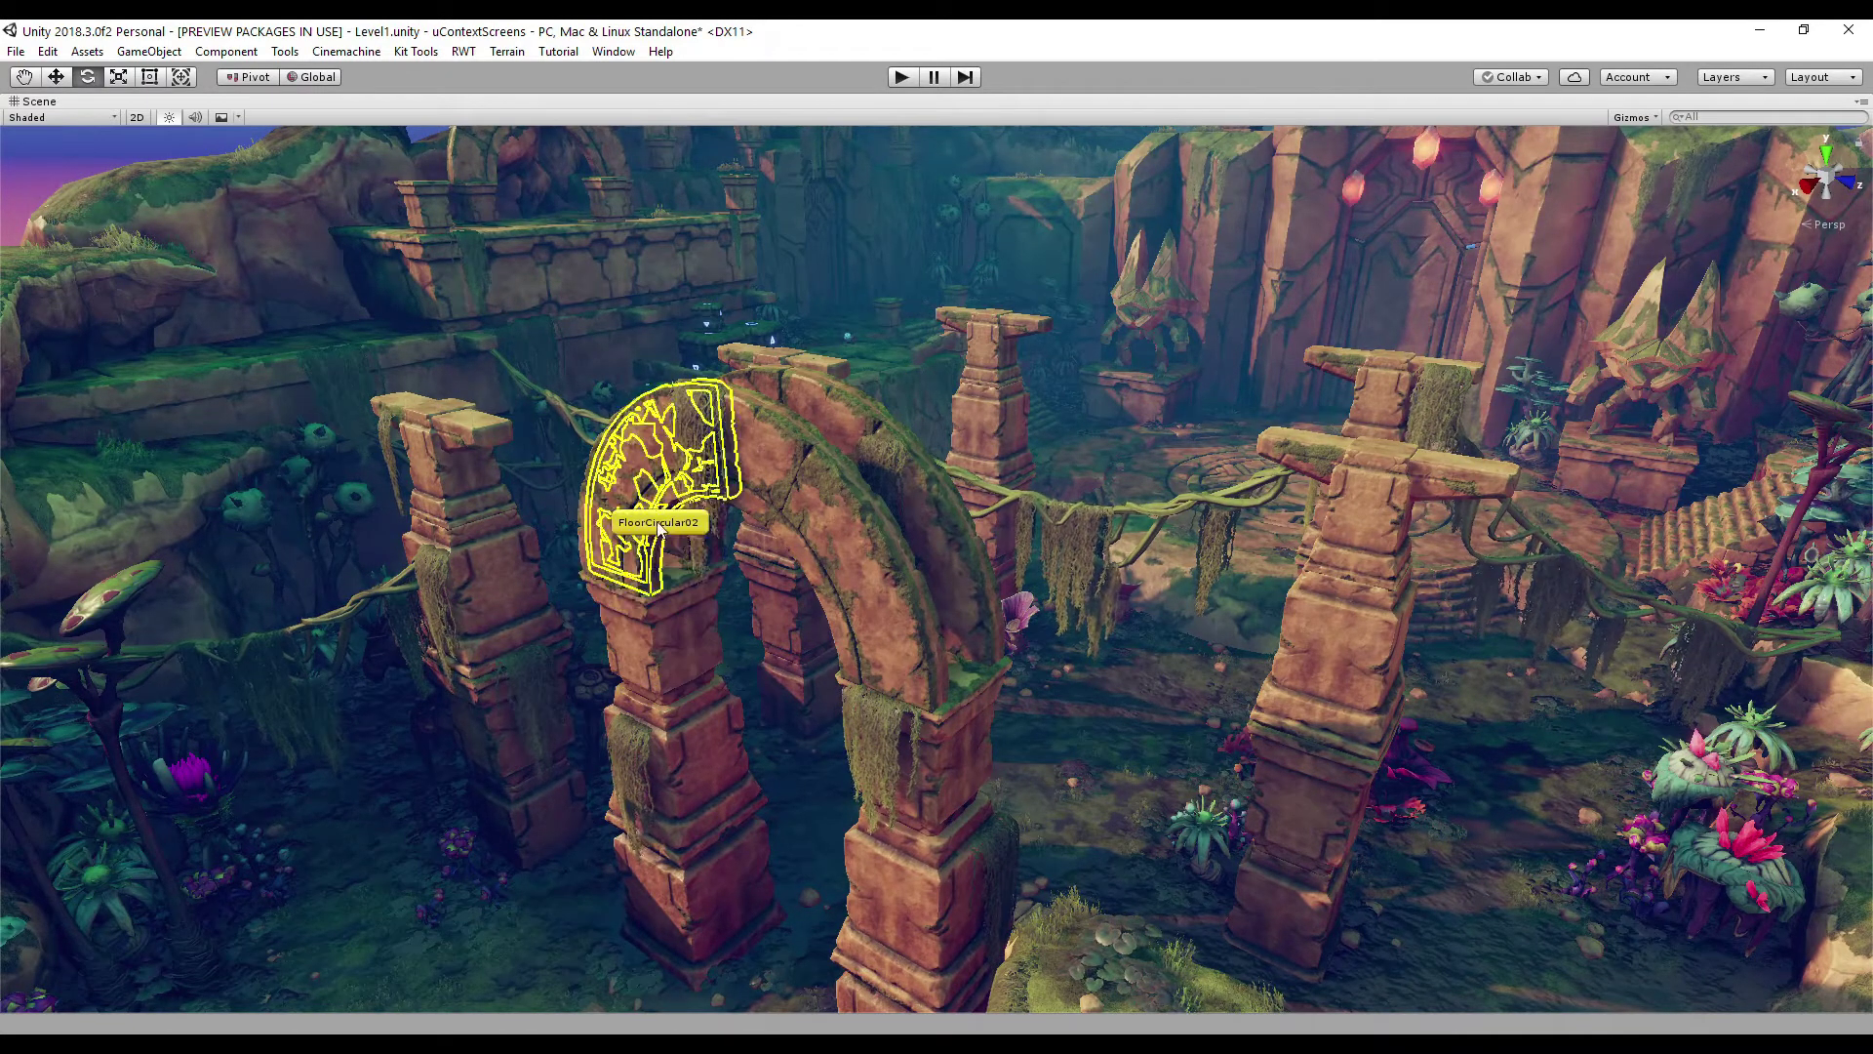
{"action": "mouse_move", "coordinate": [780, 468]}
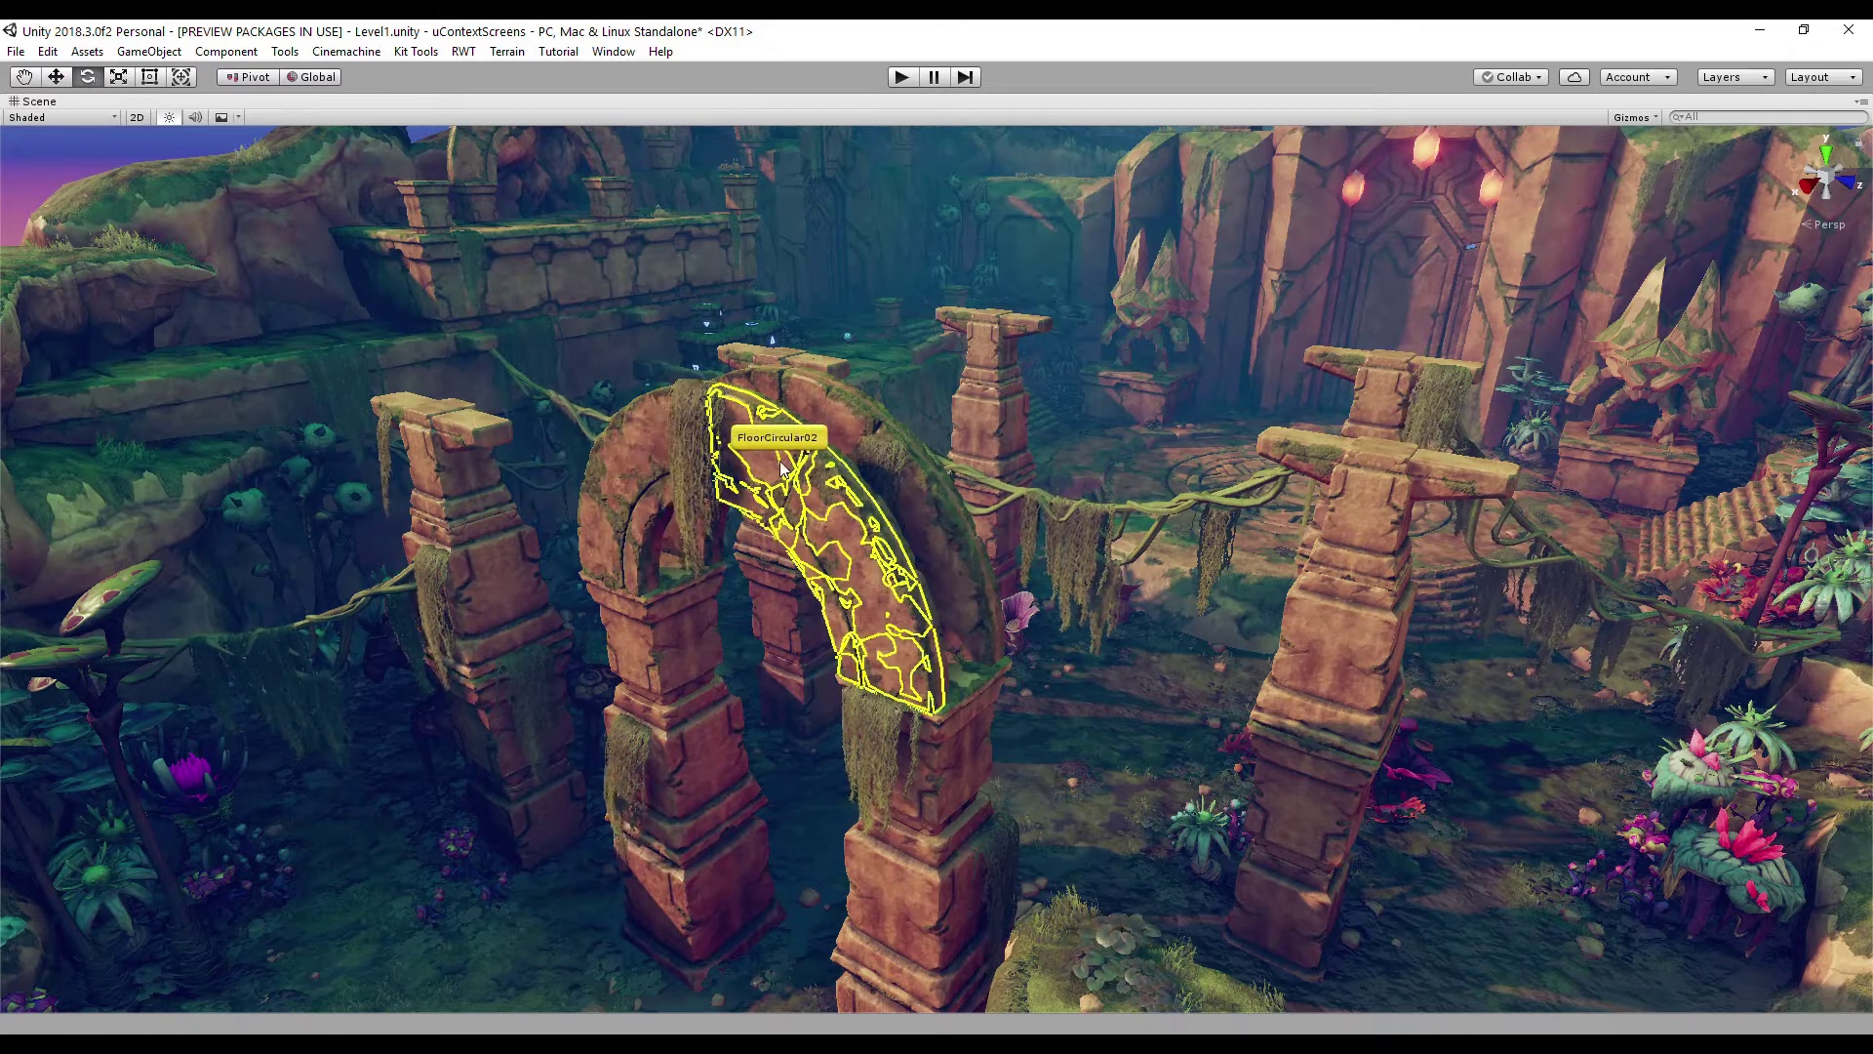
{"action": "mouse_move", "coordinate": [925, 747]}
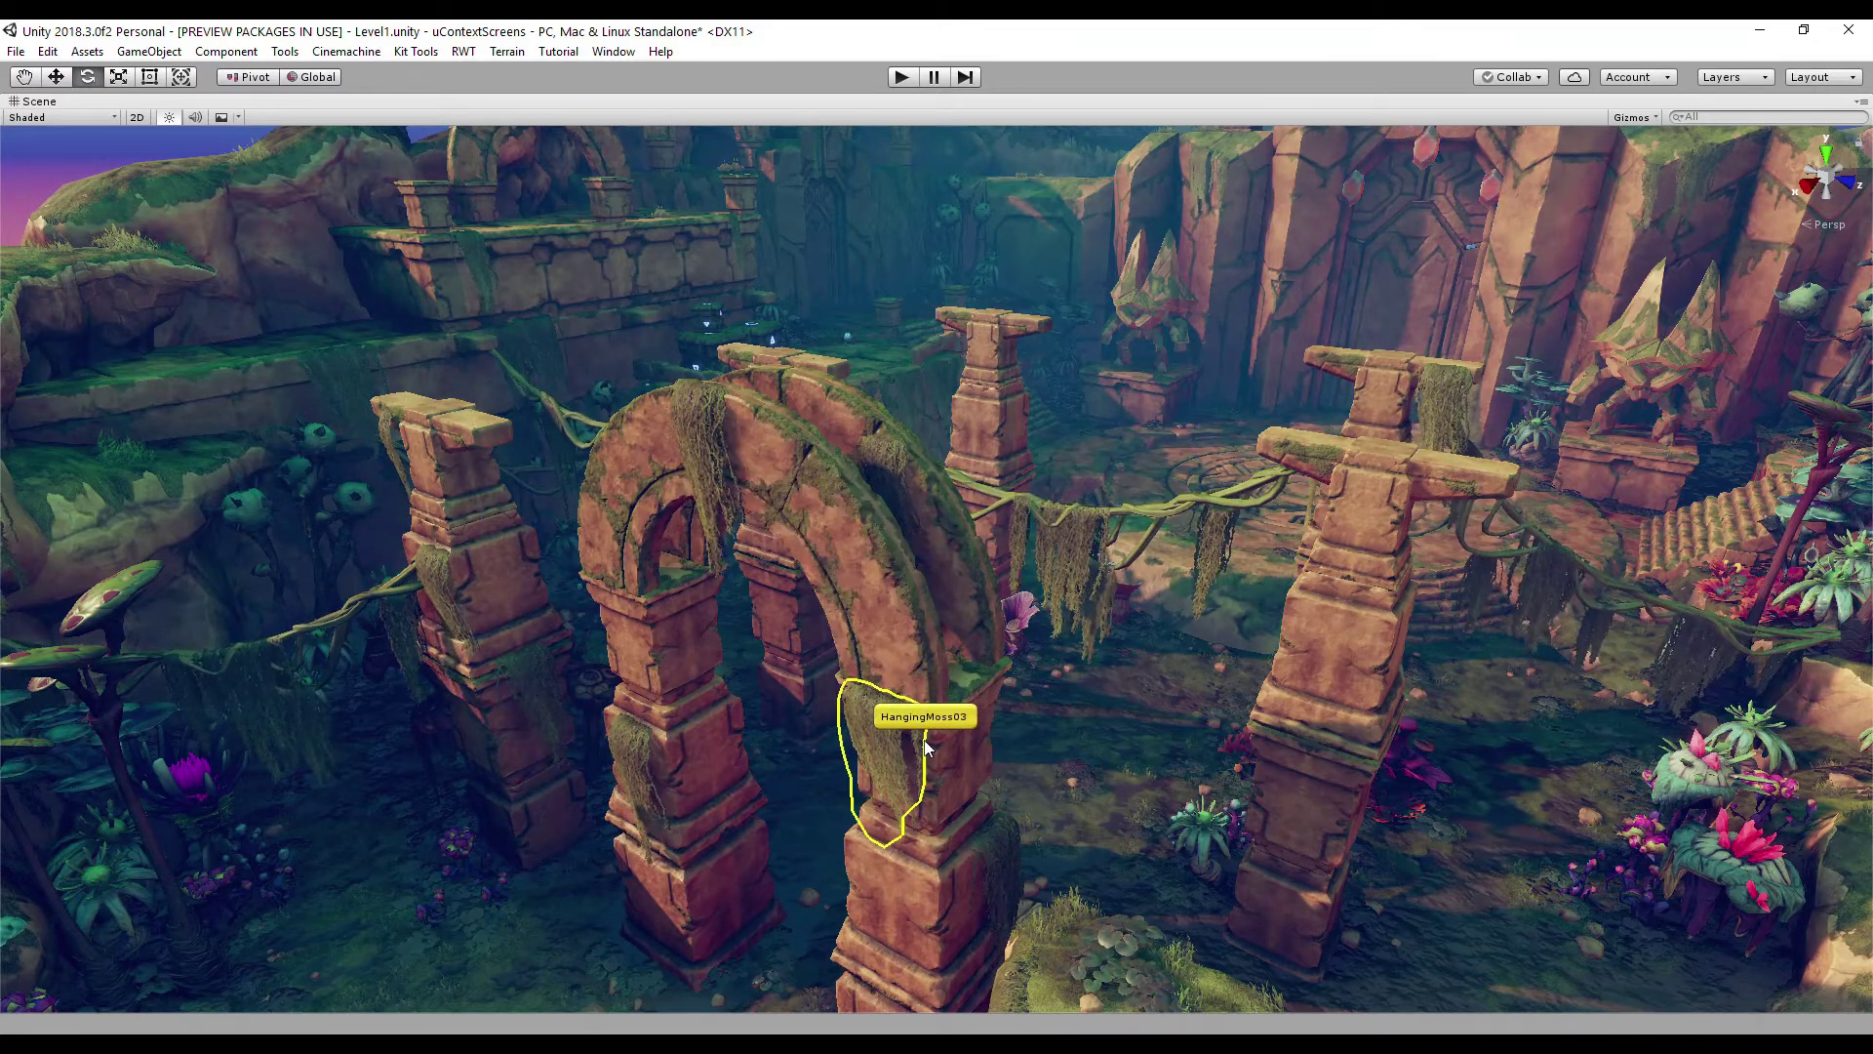
{"action": "mouse_move", "coordinate": [952, 656]}
{"action": "mouse_move", "coordinate": [954, 561]}
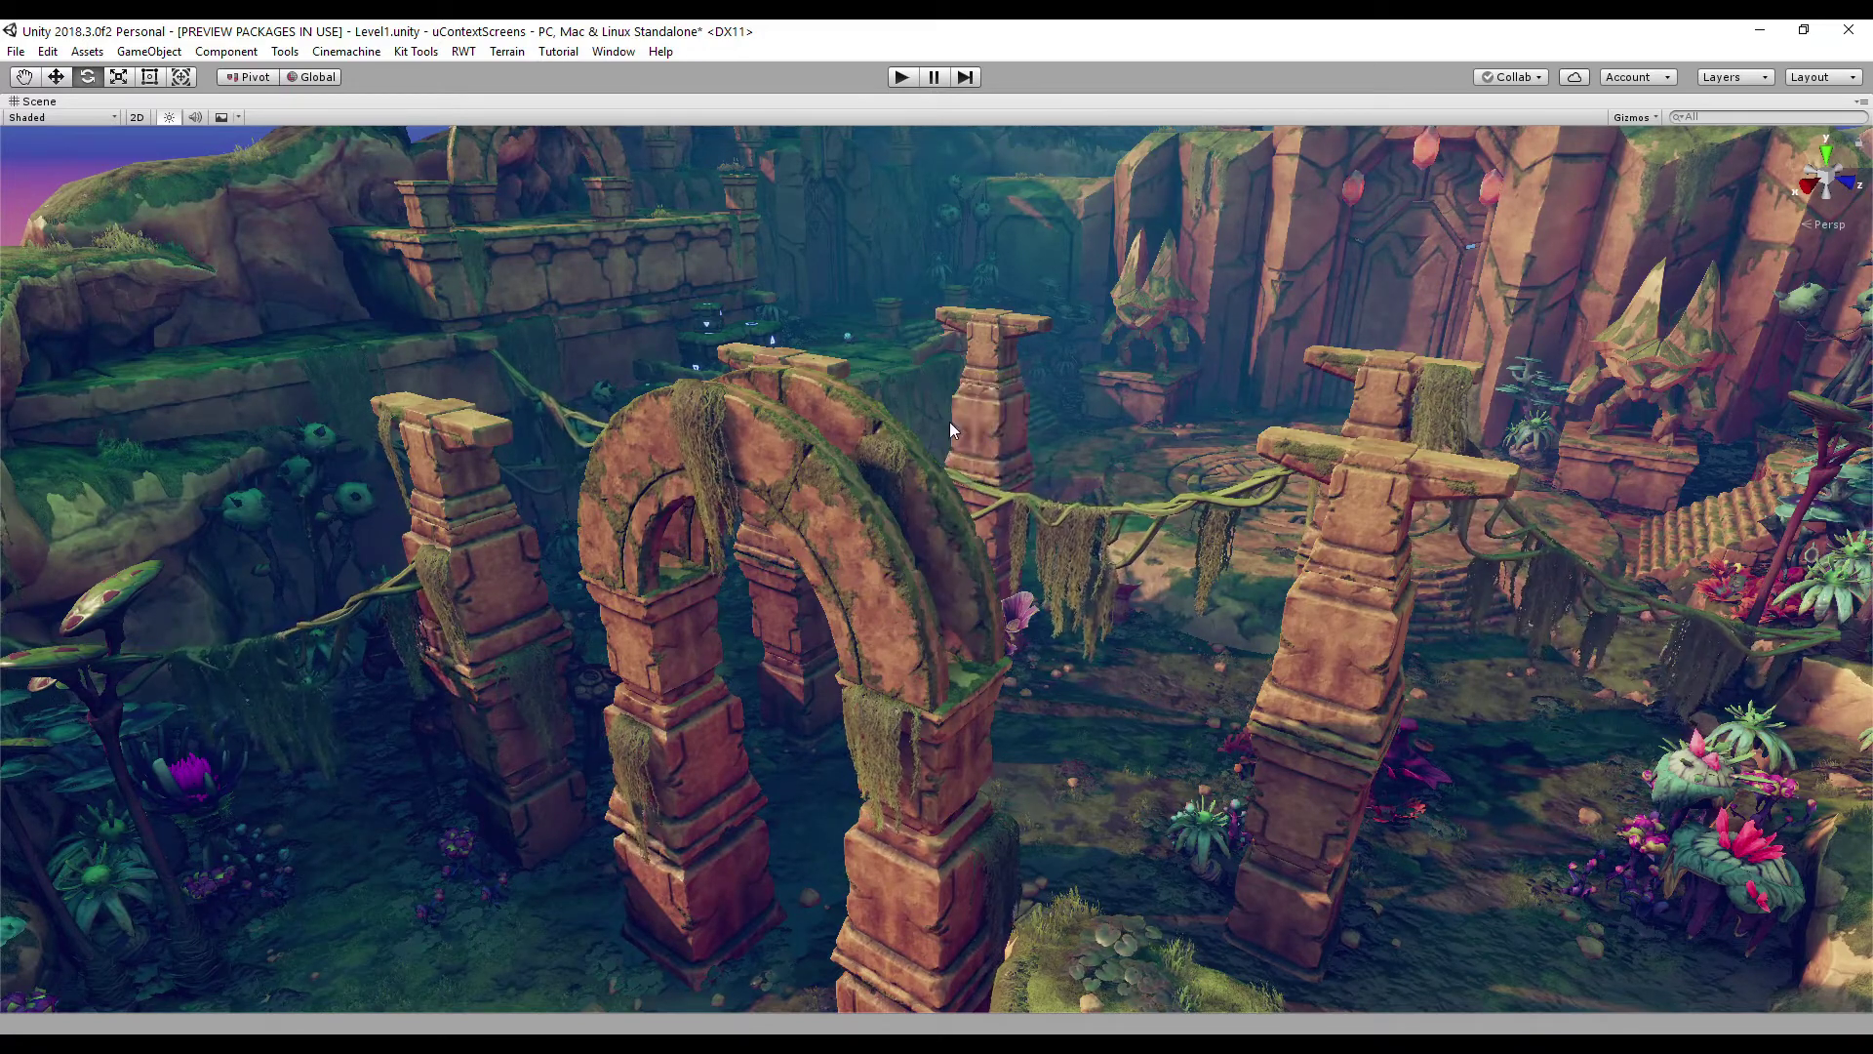
{"action": "left_click_drag", "start_coordinate": [890, 451], "coordinate": [904, 535], "text": "alt"}
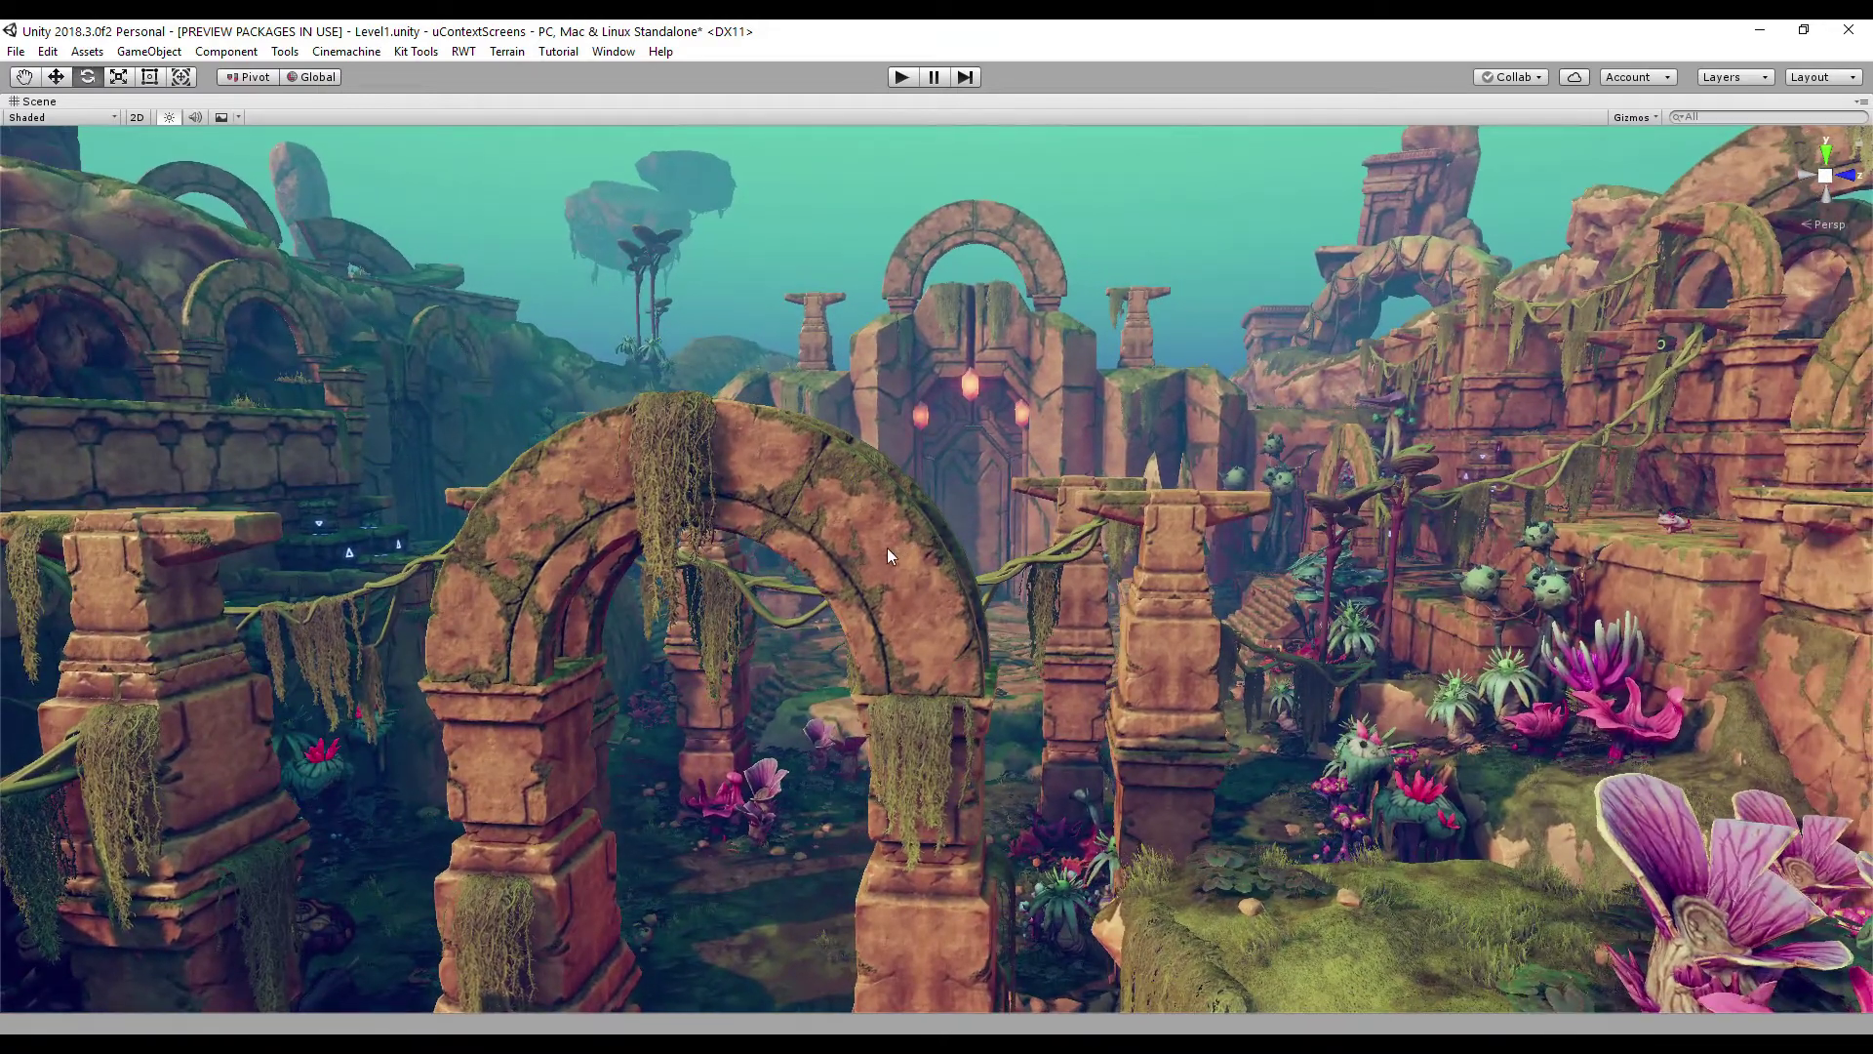
{"action": "mouse_move", "coordinate": [880, 547]}
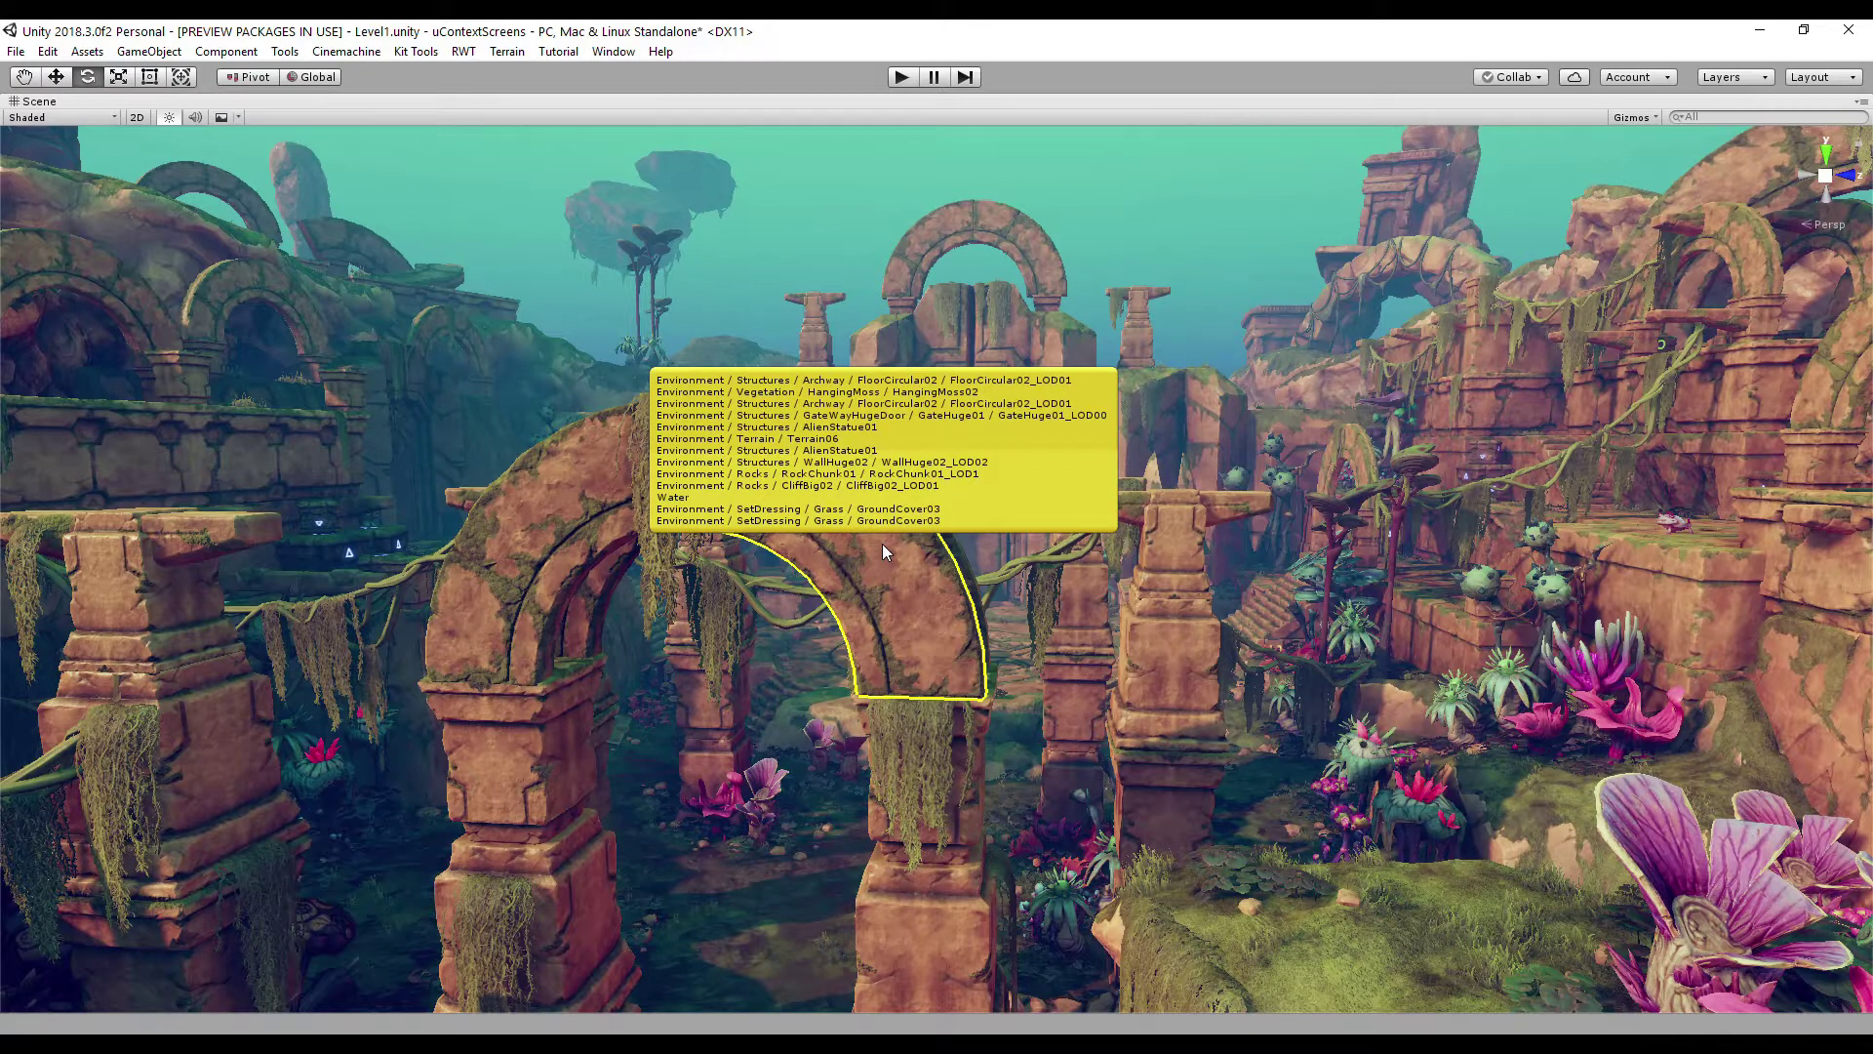
{"action": "right_click", "coordinate": [883, 544]}
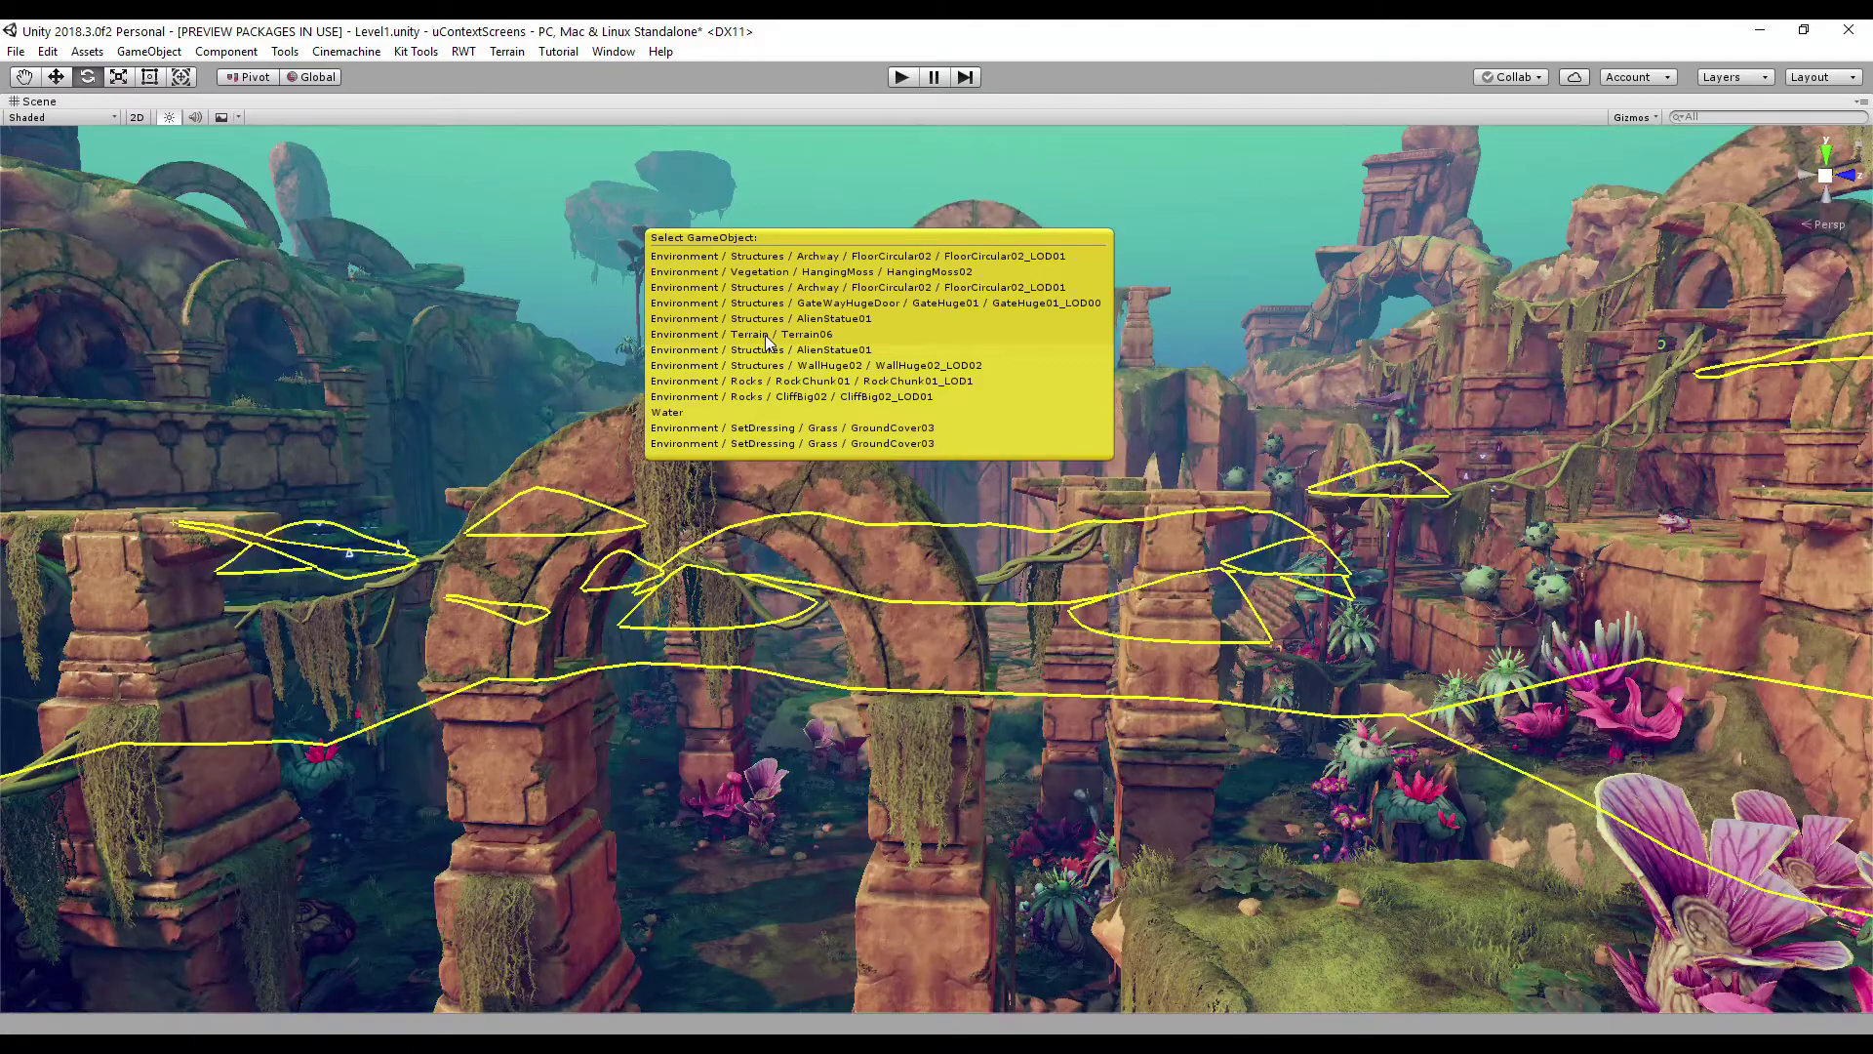
{"action": "left_click", "coordinate": [823, 318]}
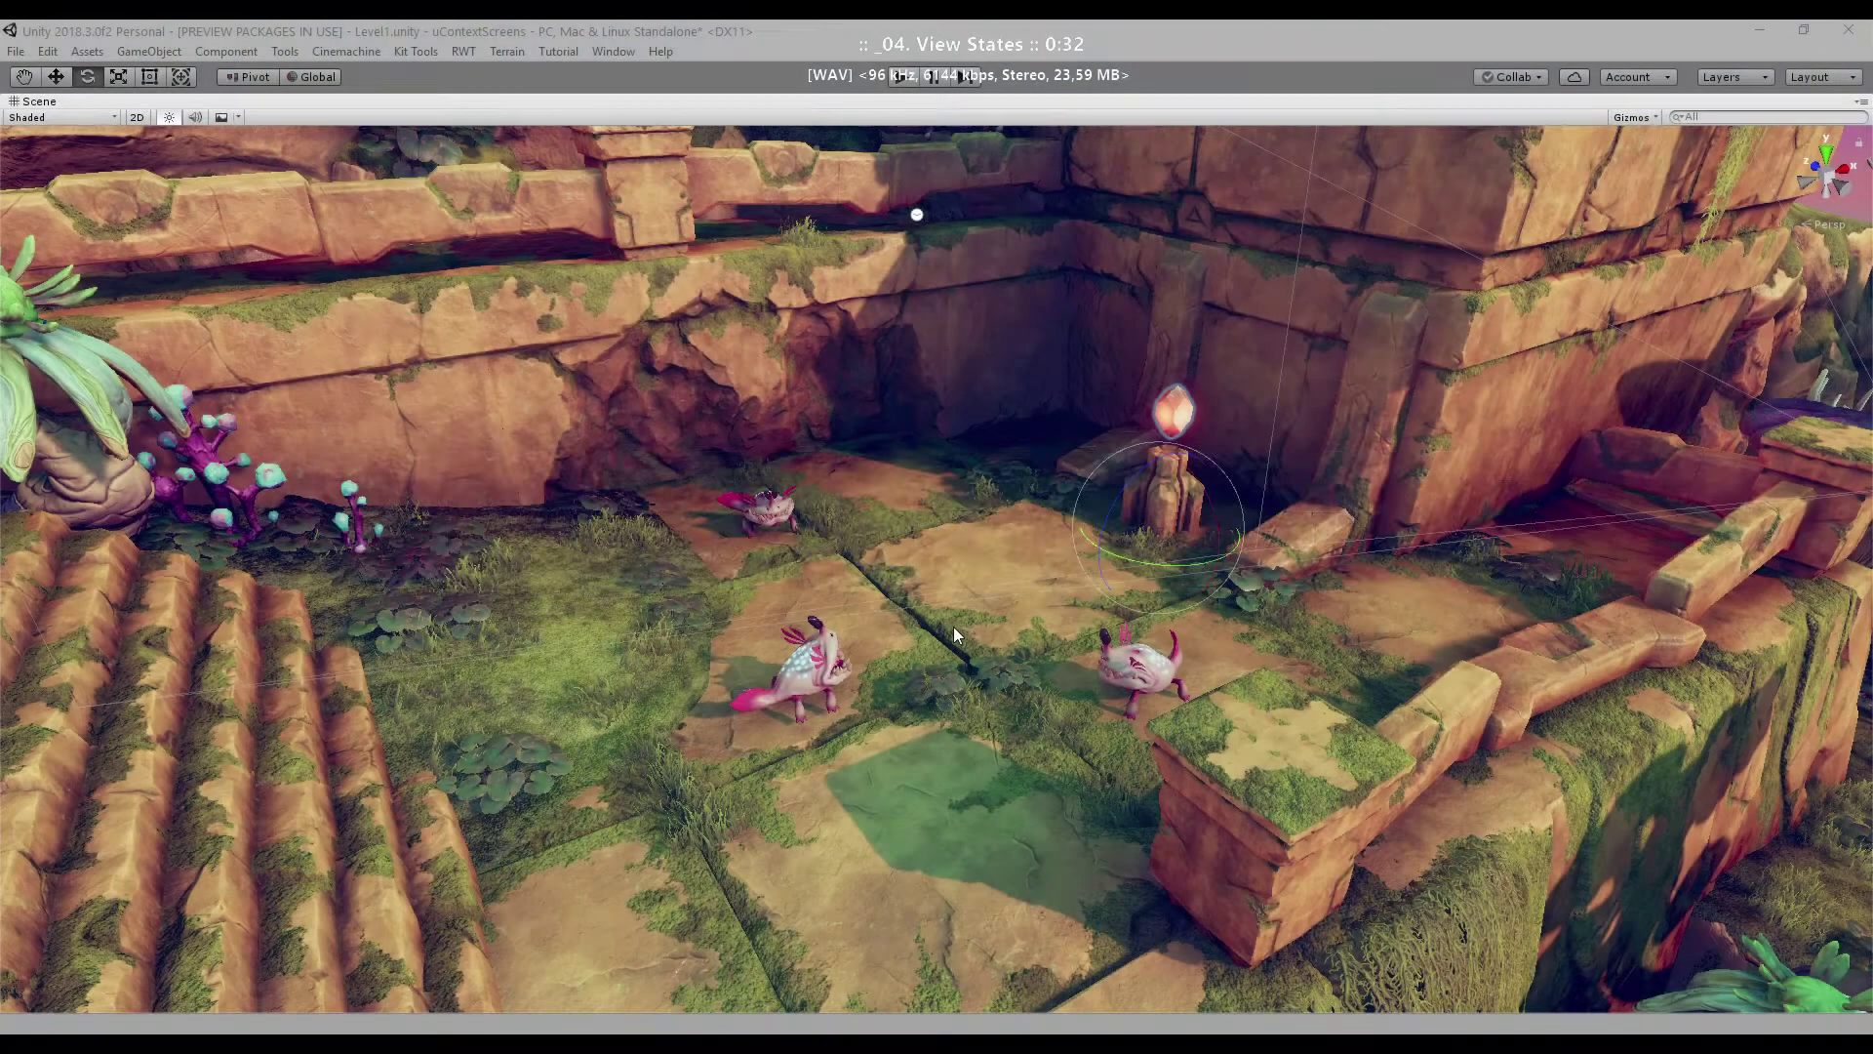
Save the current scene view as a view state titled 'Chompers' and show the View Gallery.
{"action": "right_click", "coordinate": [952, 631]}
{"action": "left_click", "coordinate": [933, 711]}
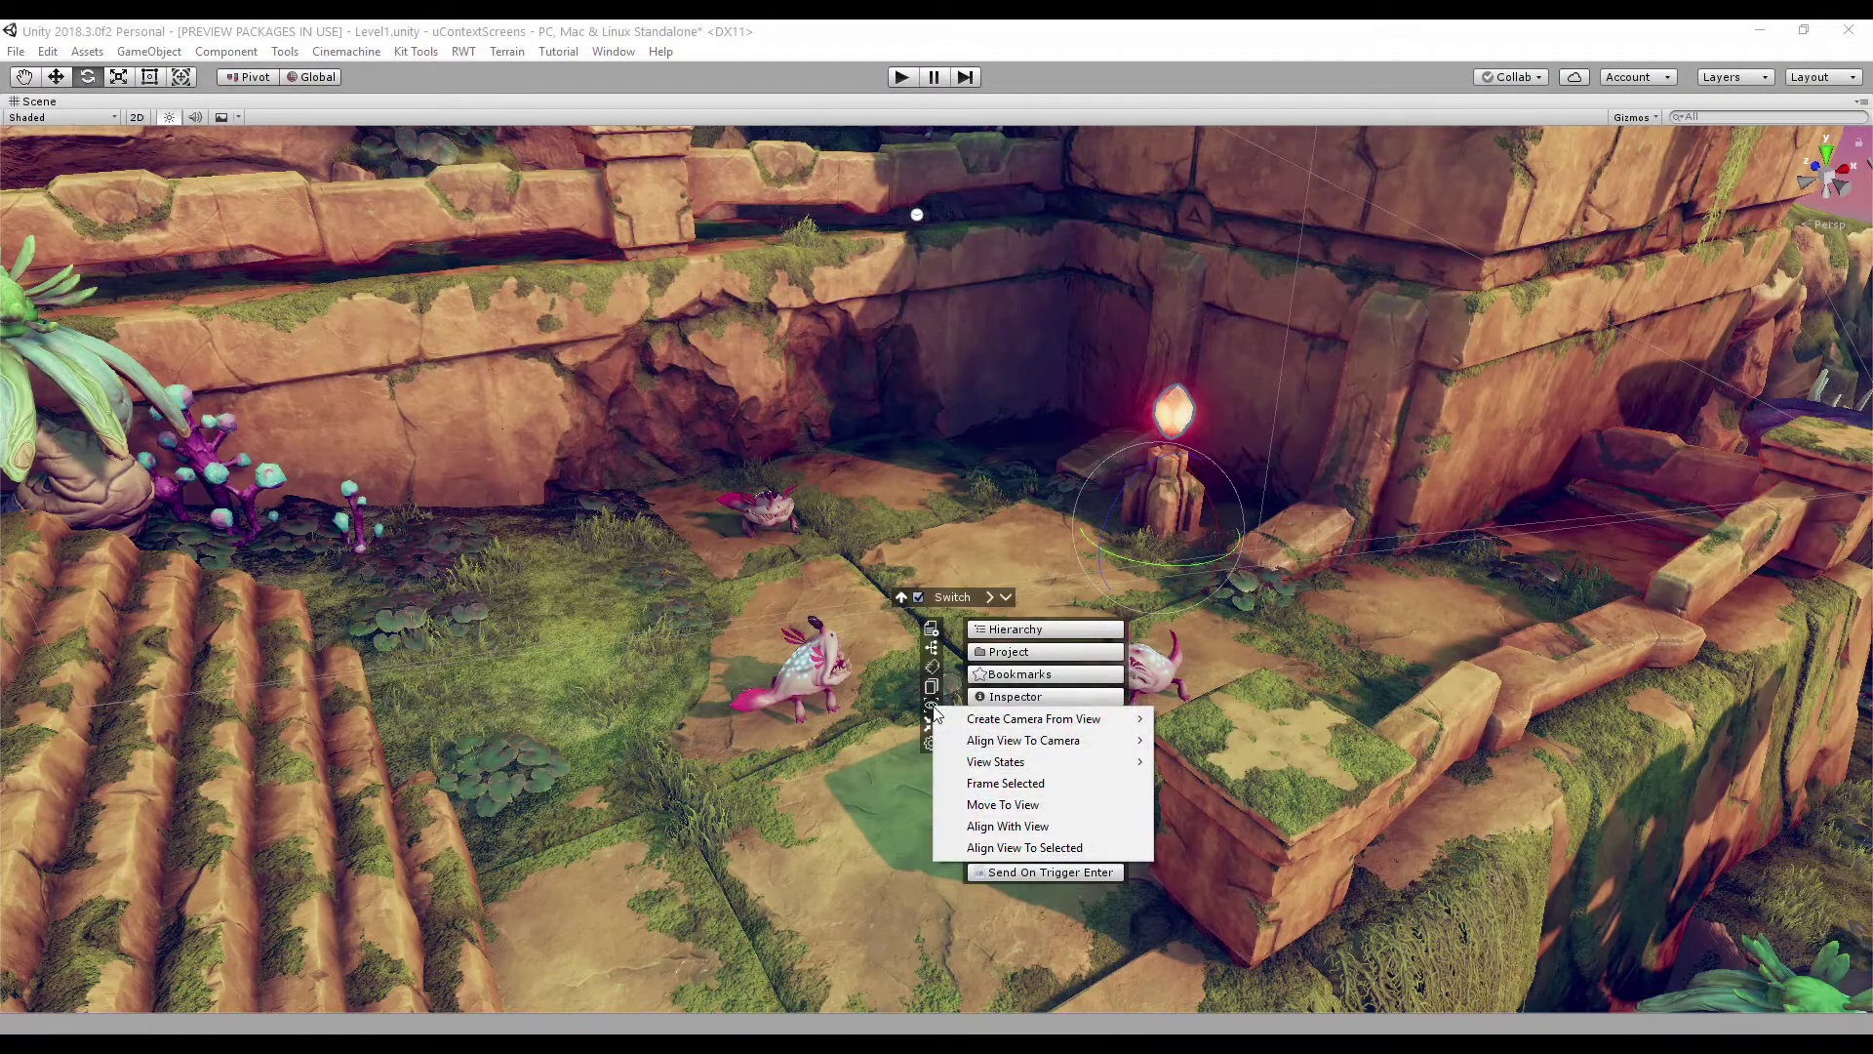
{"action": "mouse_move", "coordinate": [1010, 762]}
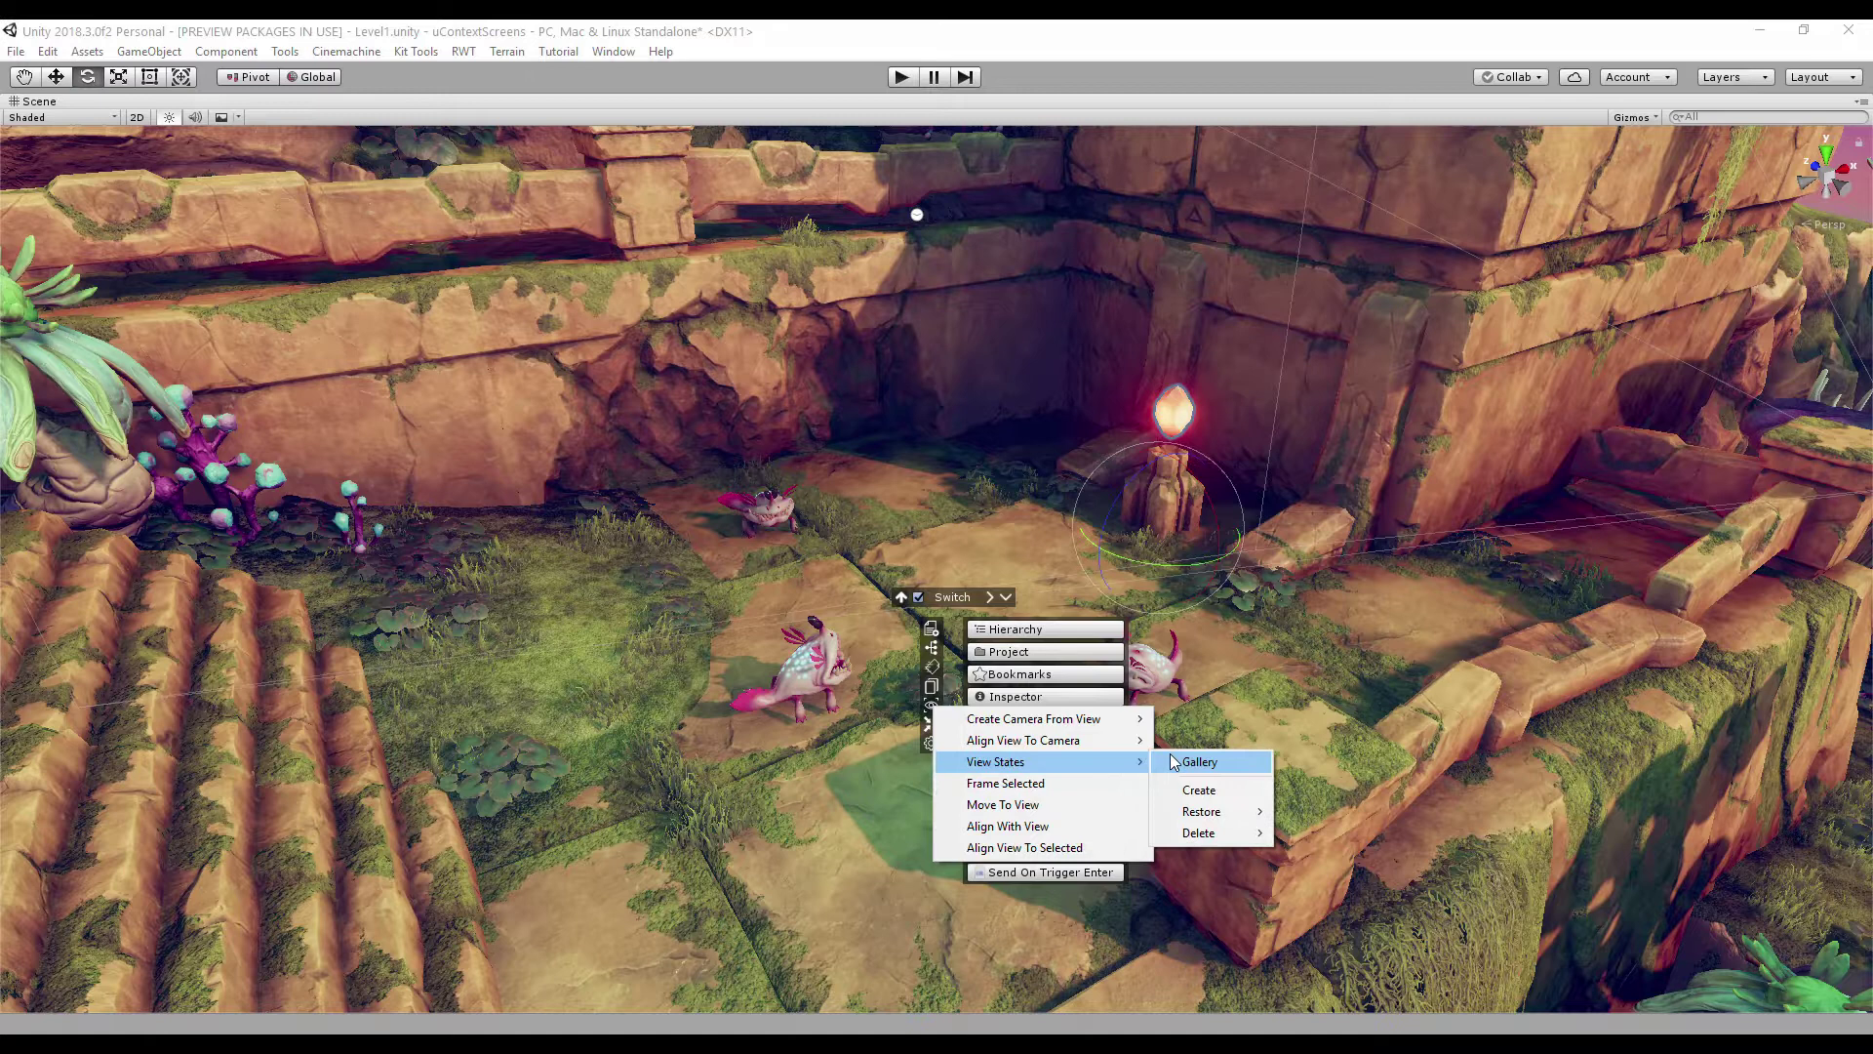
{"action": "left_click", "coordinate": [1192, 787]}
{"action": "type", "text": "Ch"}
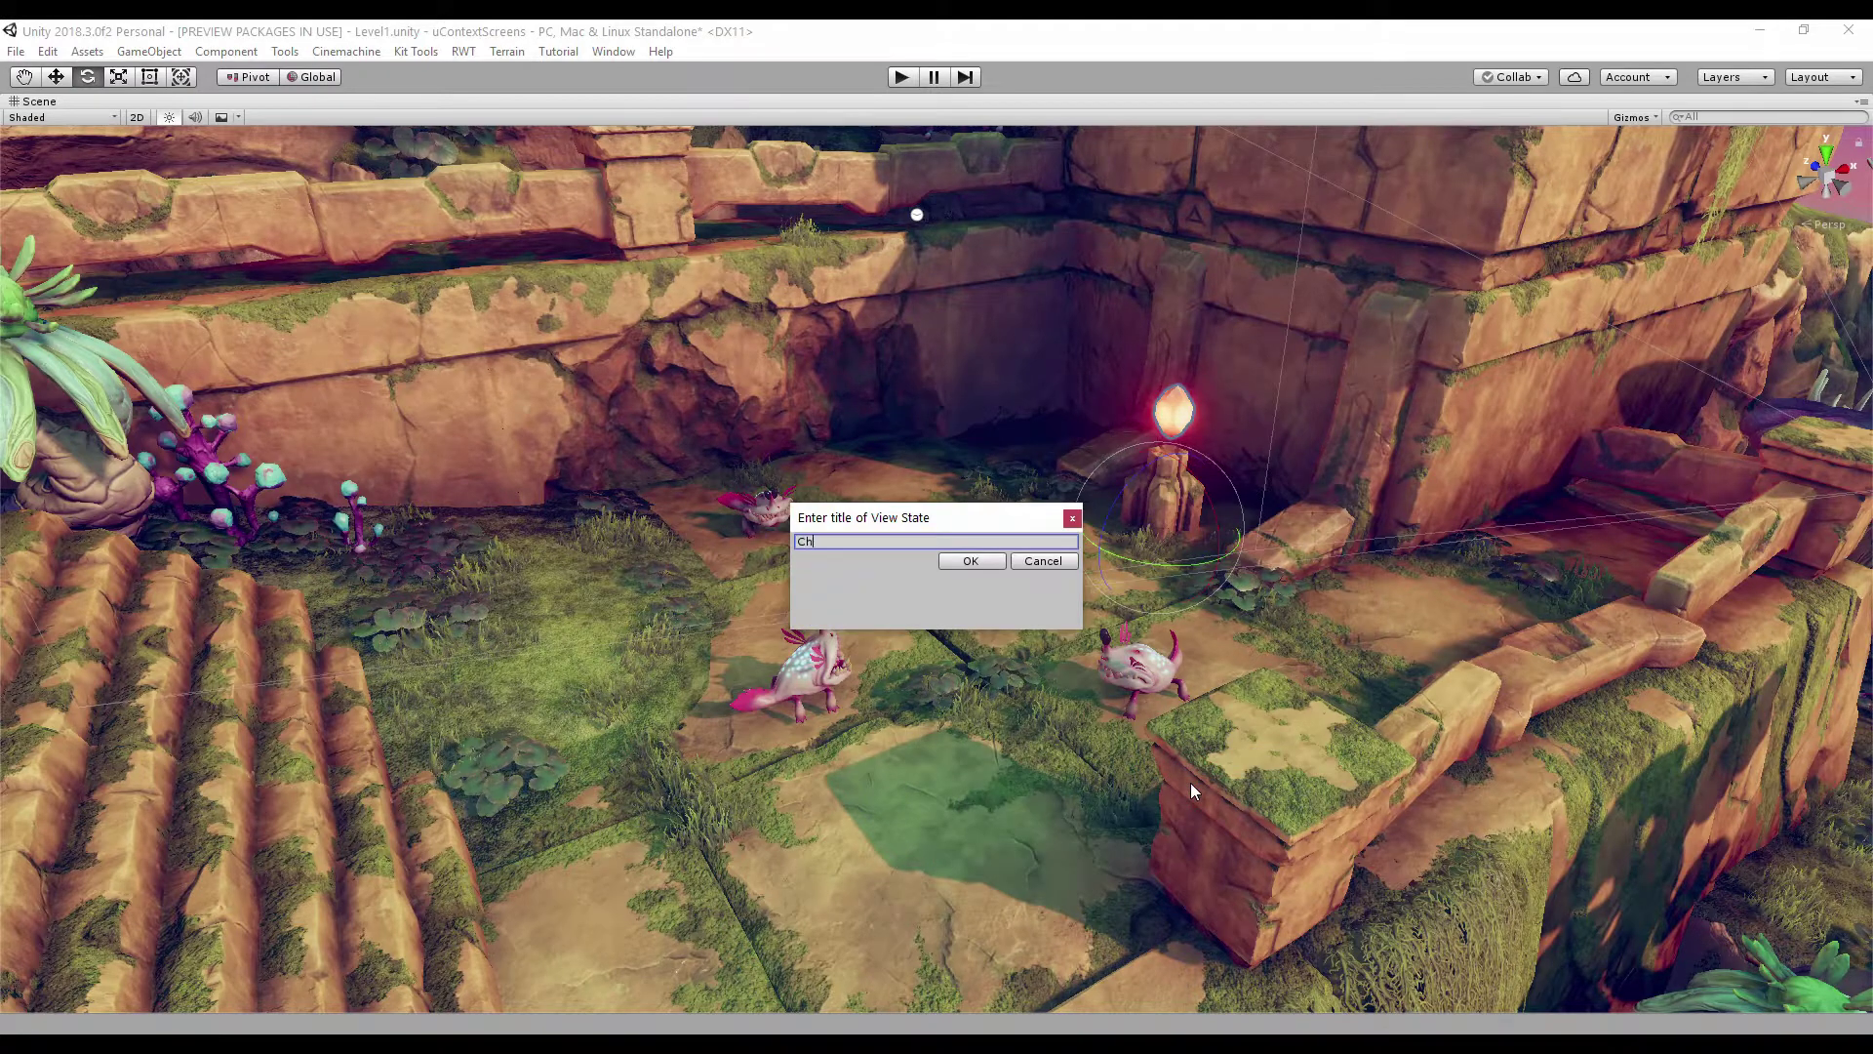
{"action": "type", "text": "ompers"}
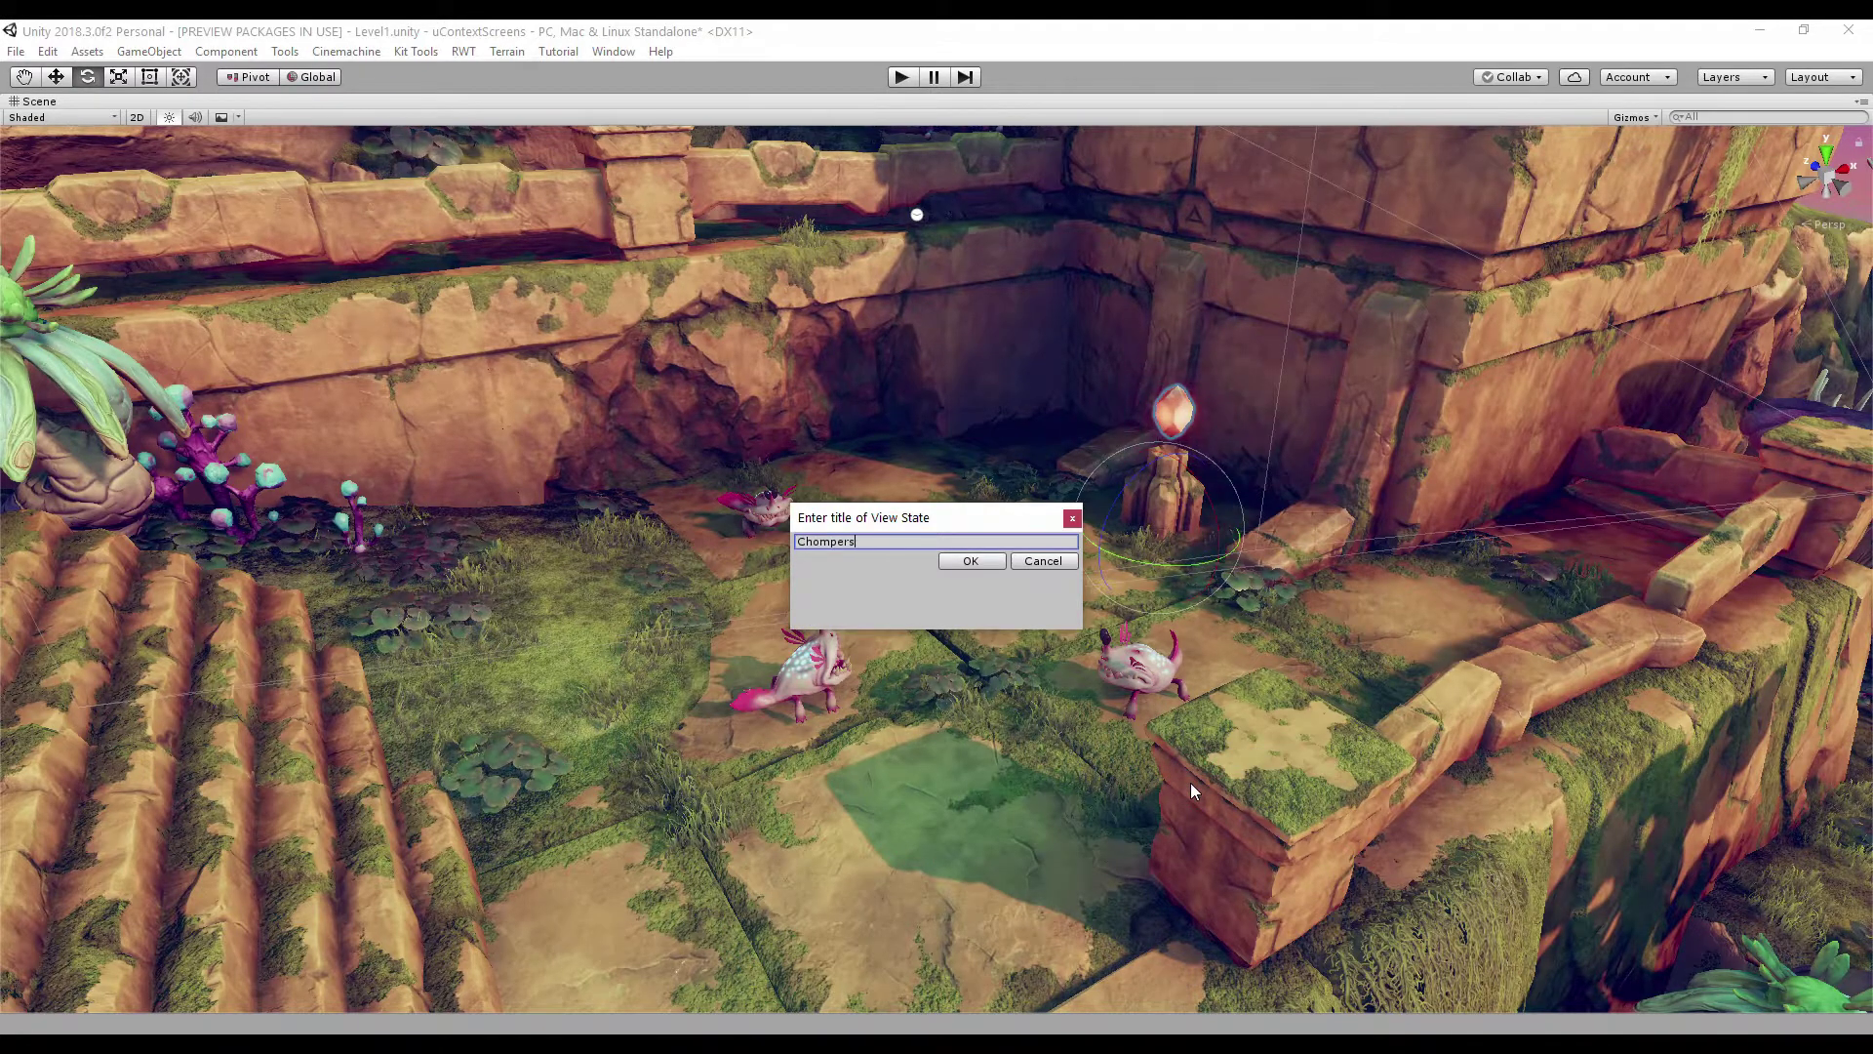
{"action": "key", "text": "Return"}
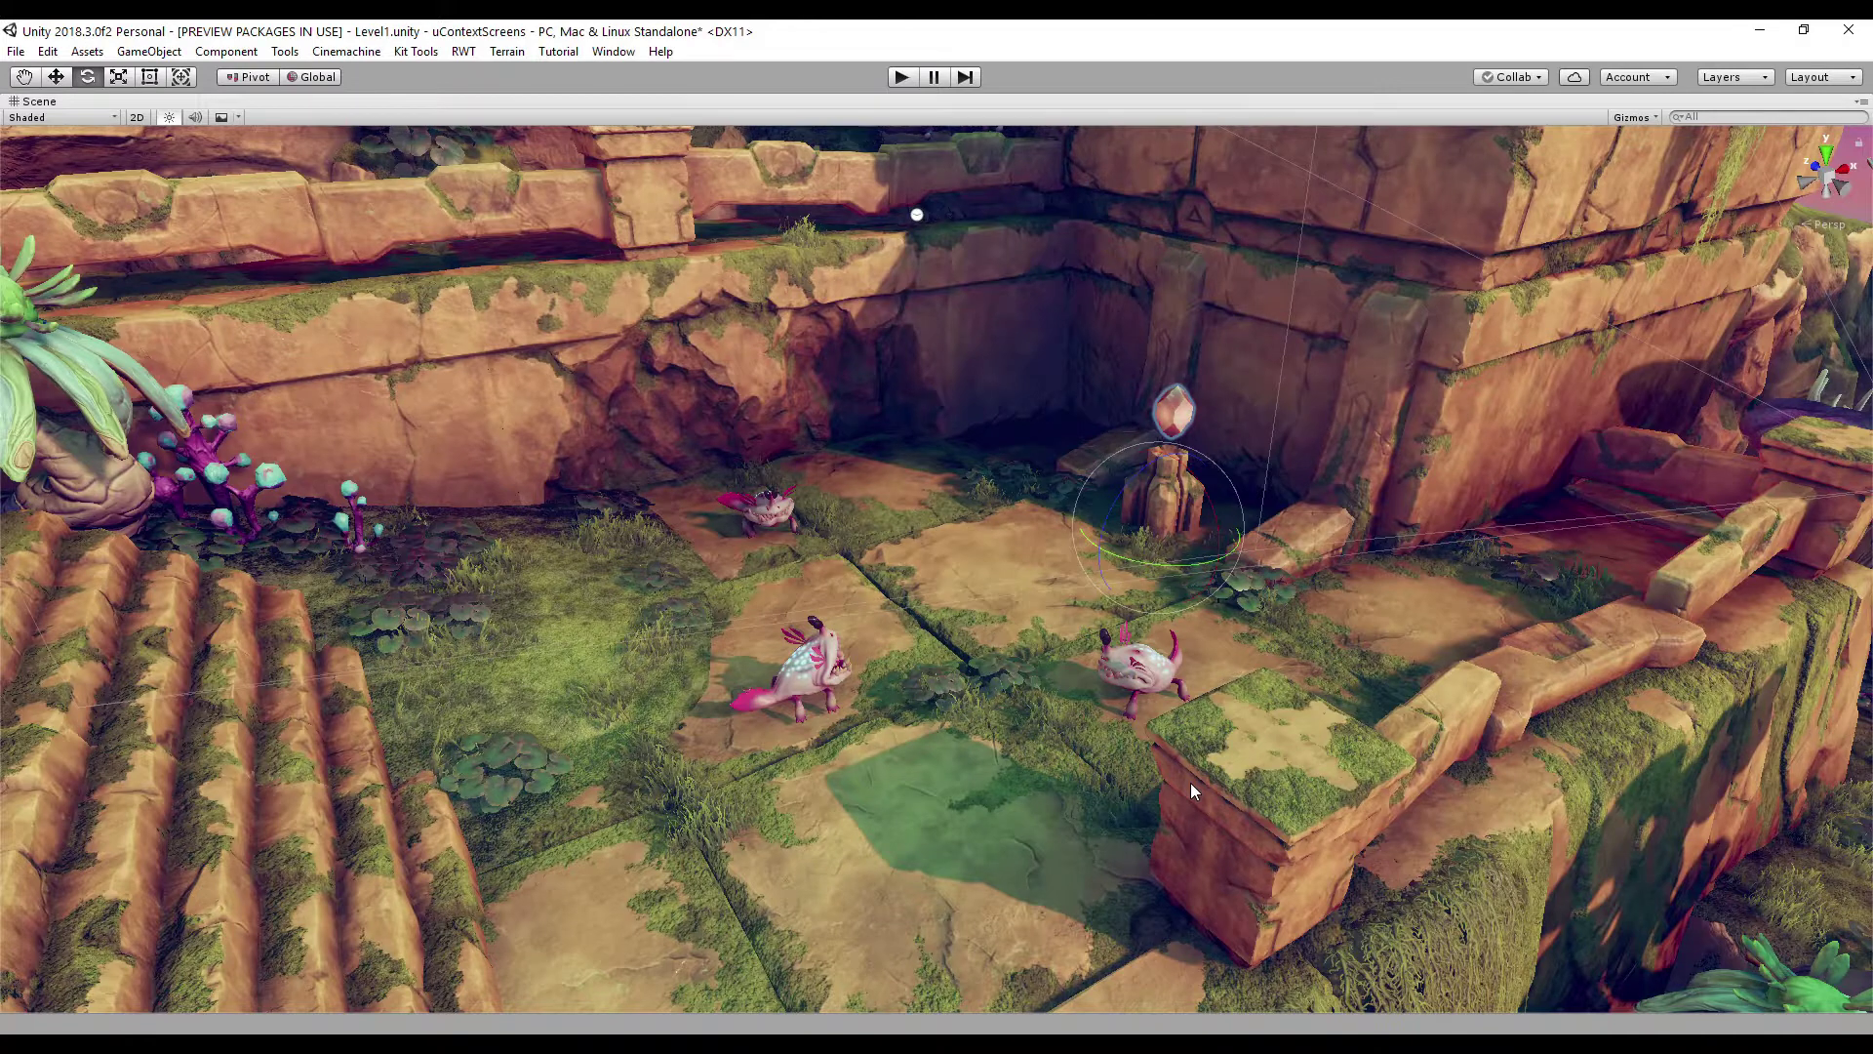
{"action": "left_click", "coordinate": [1175, 782]}
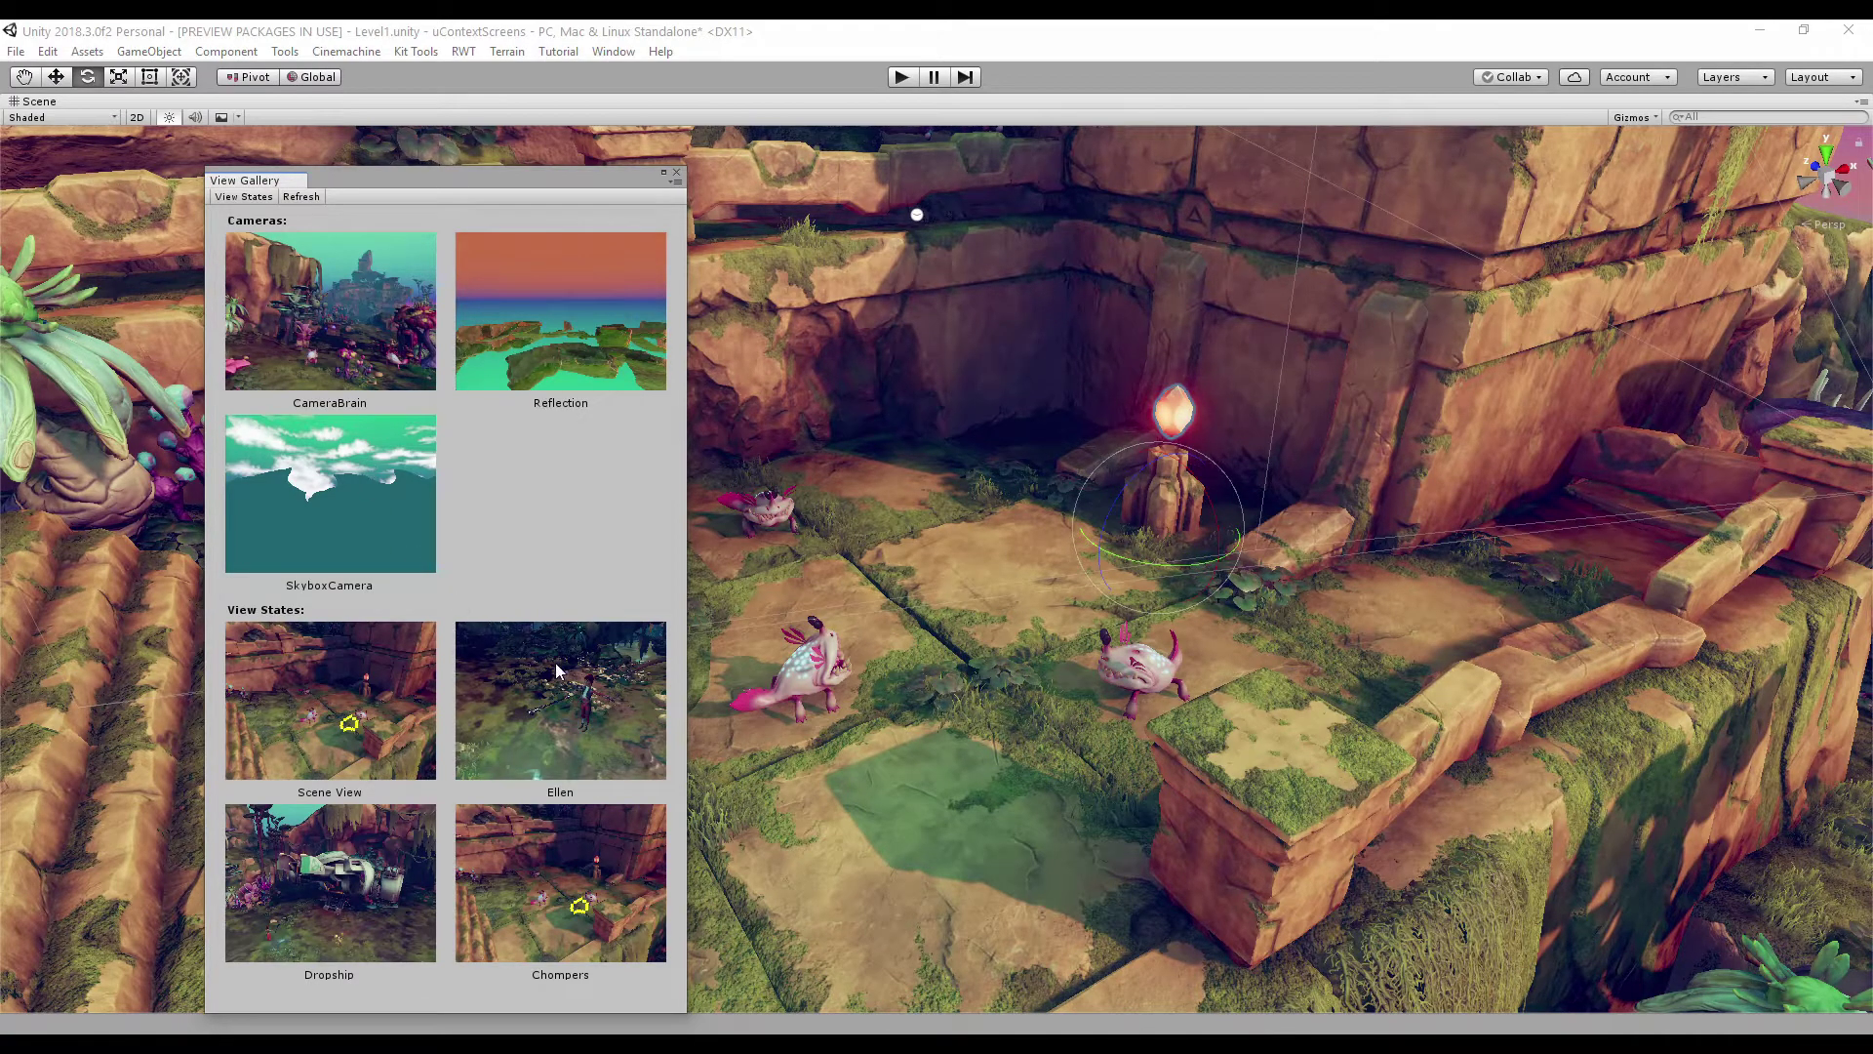
Jump the Scene view to the saved Ellen, Dropship and Chompers views in turn.
{"action": "left_click", "coordinate": [566, 688]}
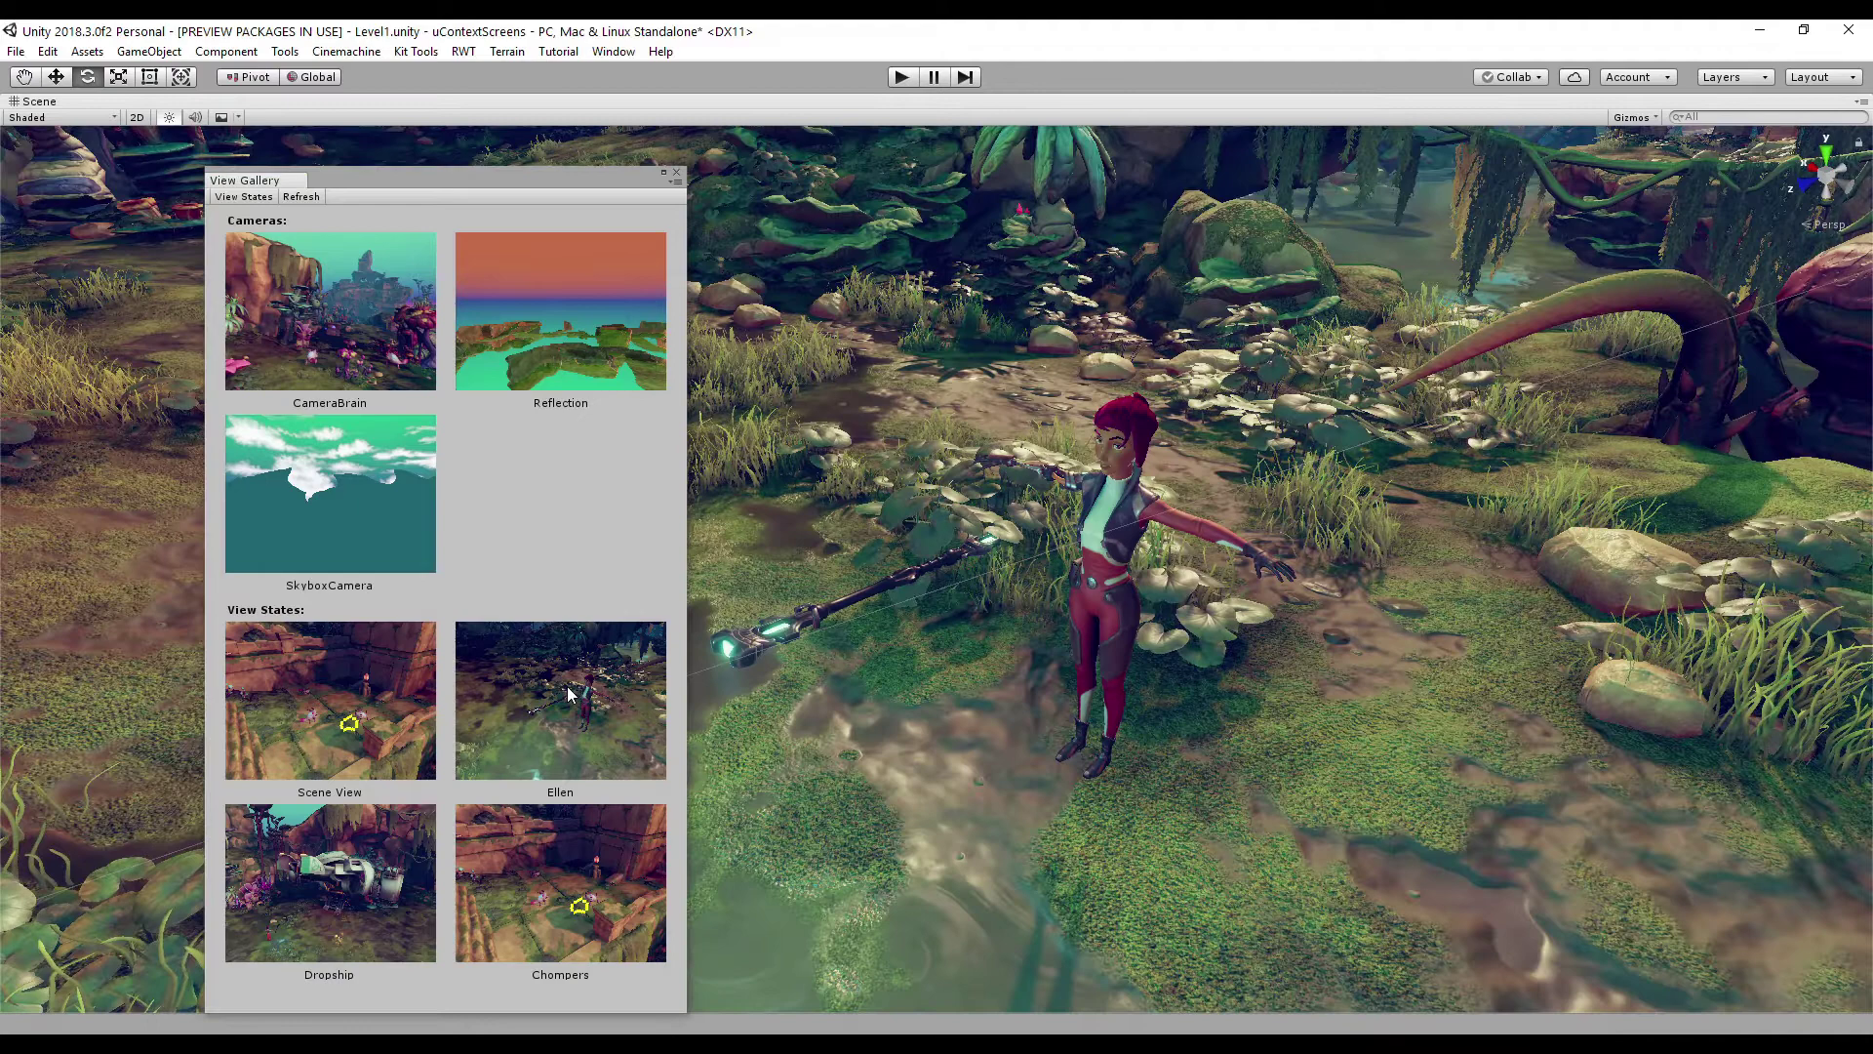
{"action": "left_click", "coordinate": [395, 878]}
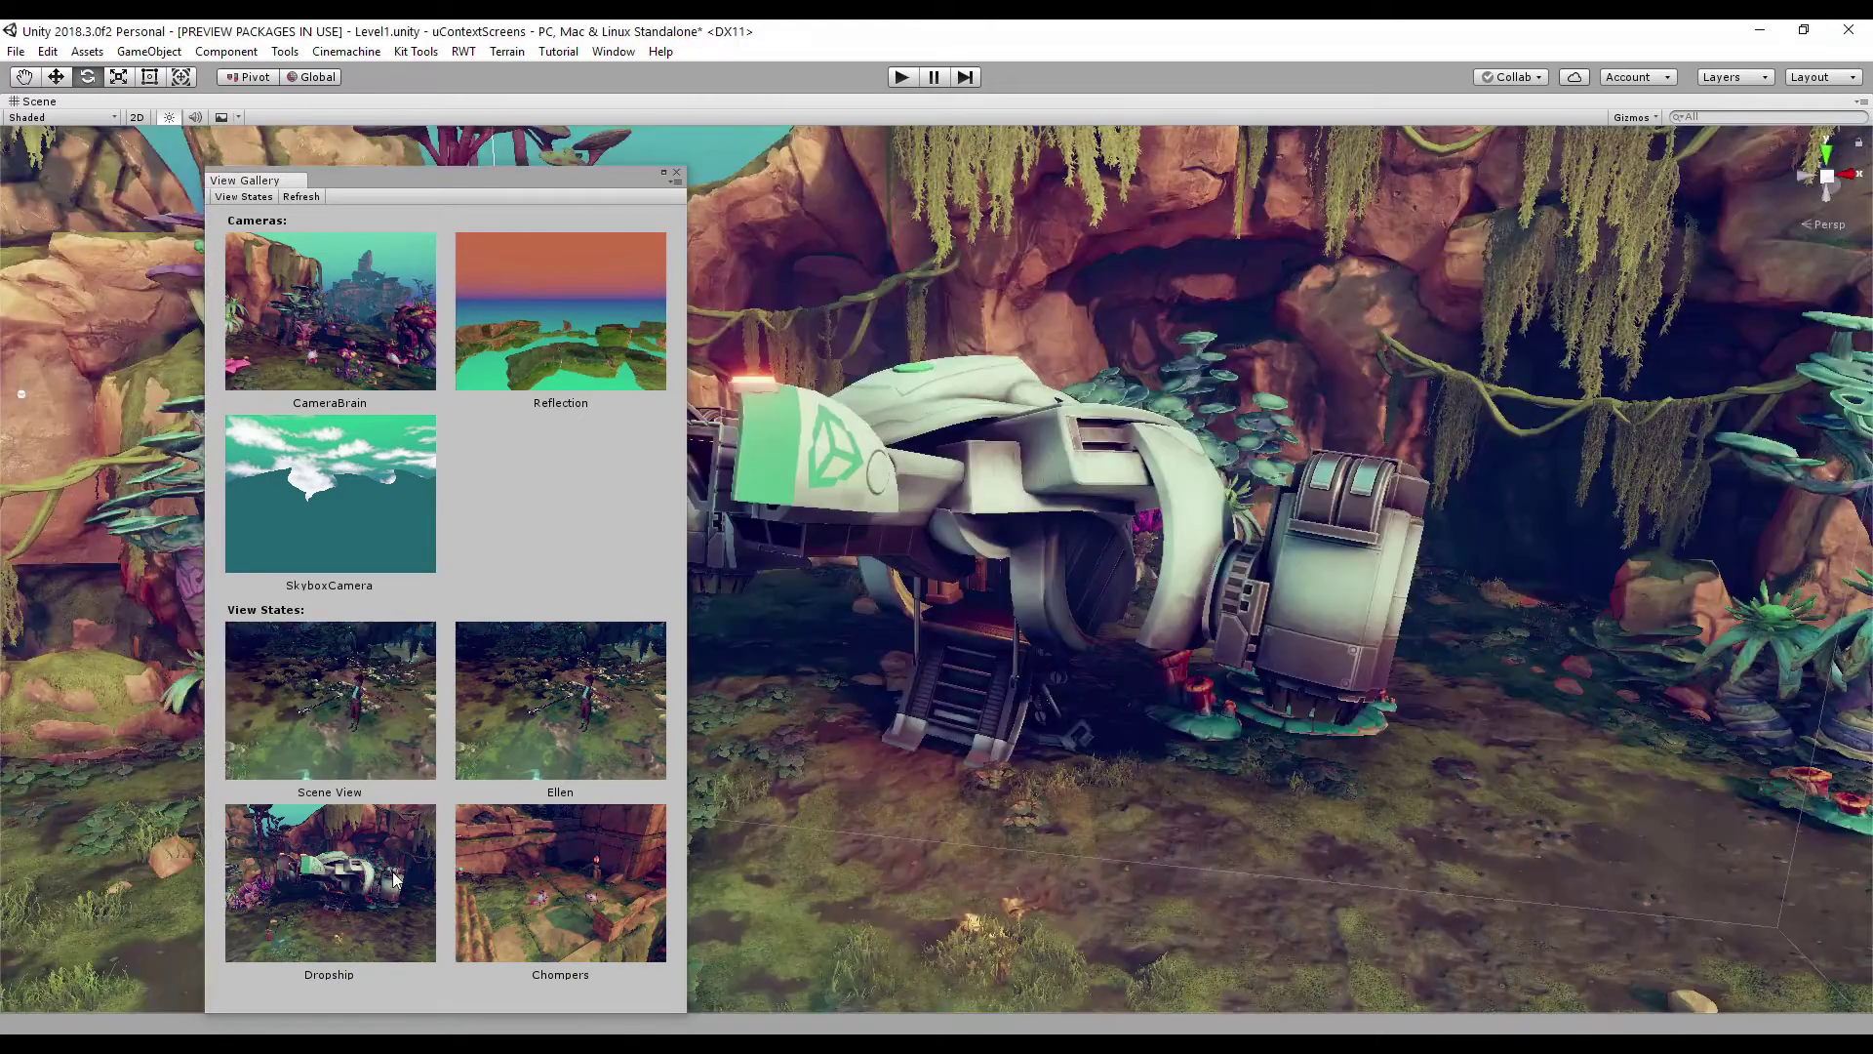
{"action": "left_click", "coordinate": [569, 905]}
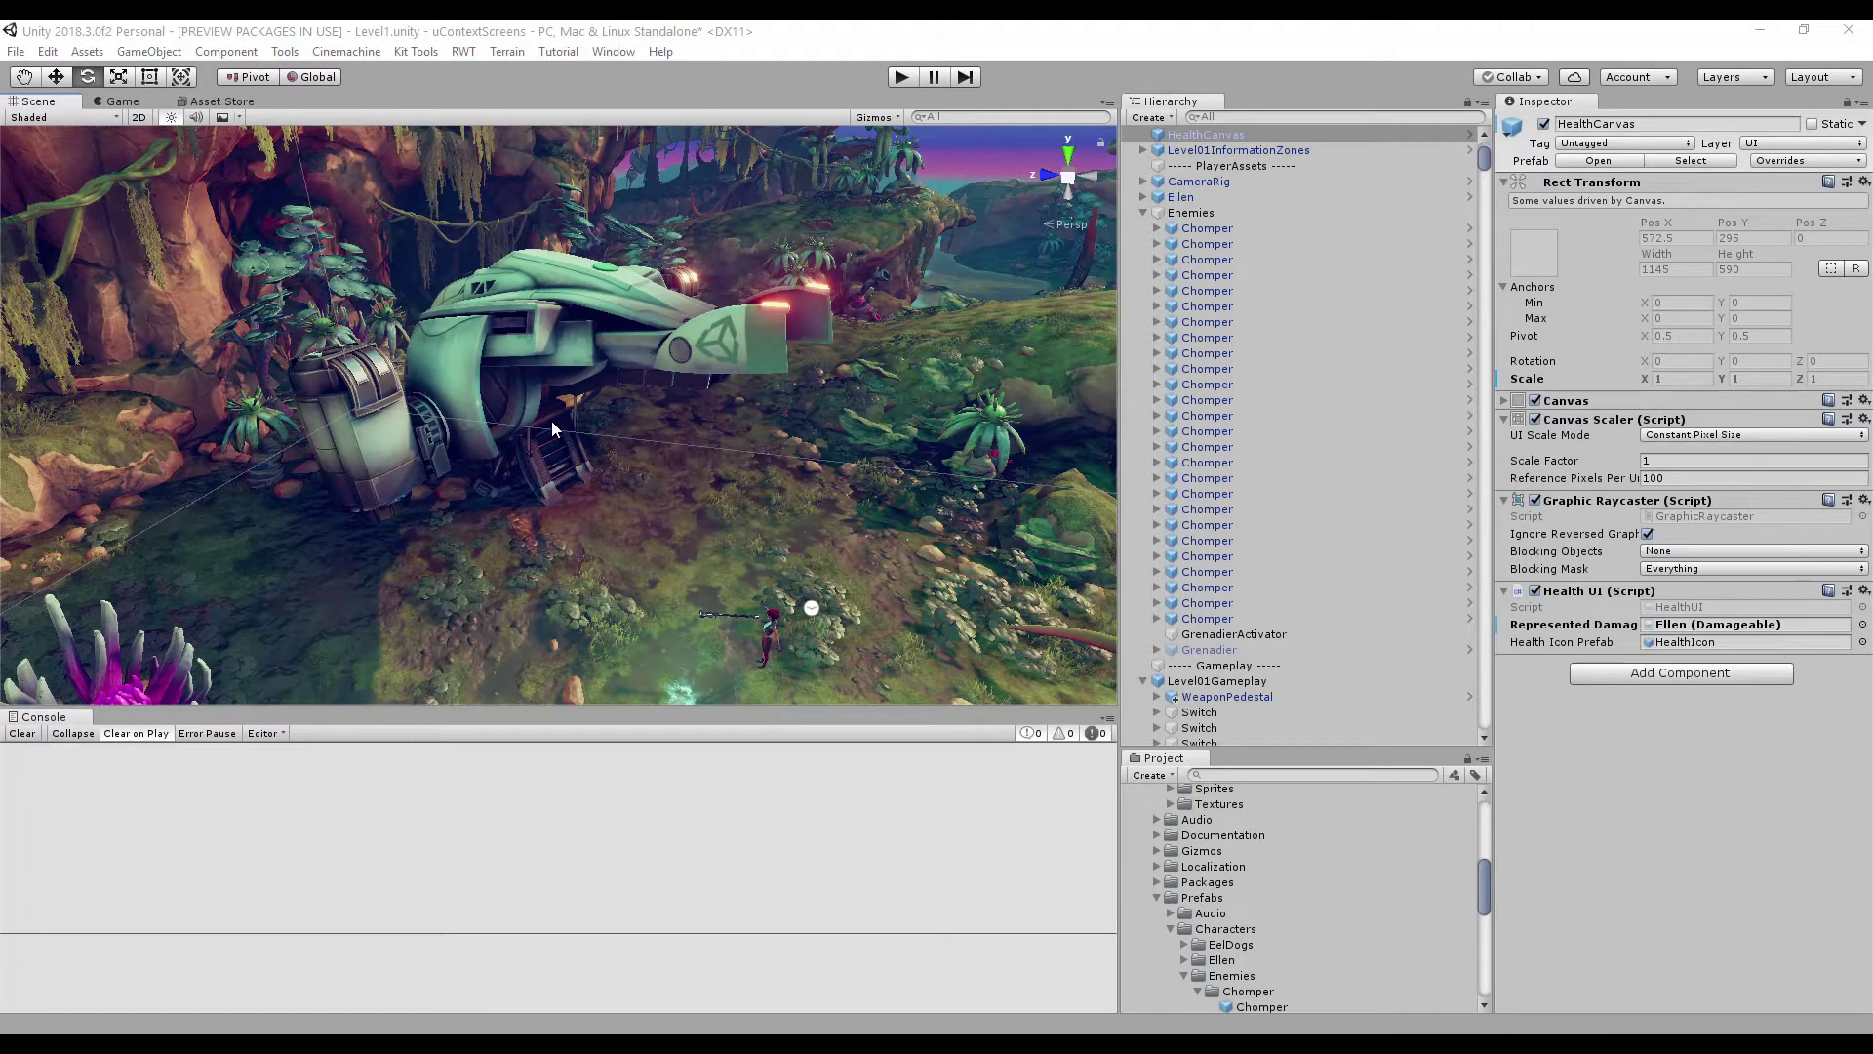
Open Bookmarks from HealthCanvas's popup, move the window left, and bookmark Enemies.
{"action": "right_click", "coordinate": [552, 427]}
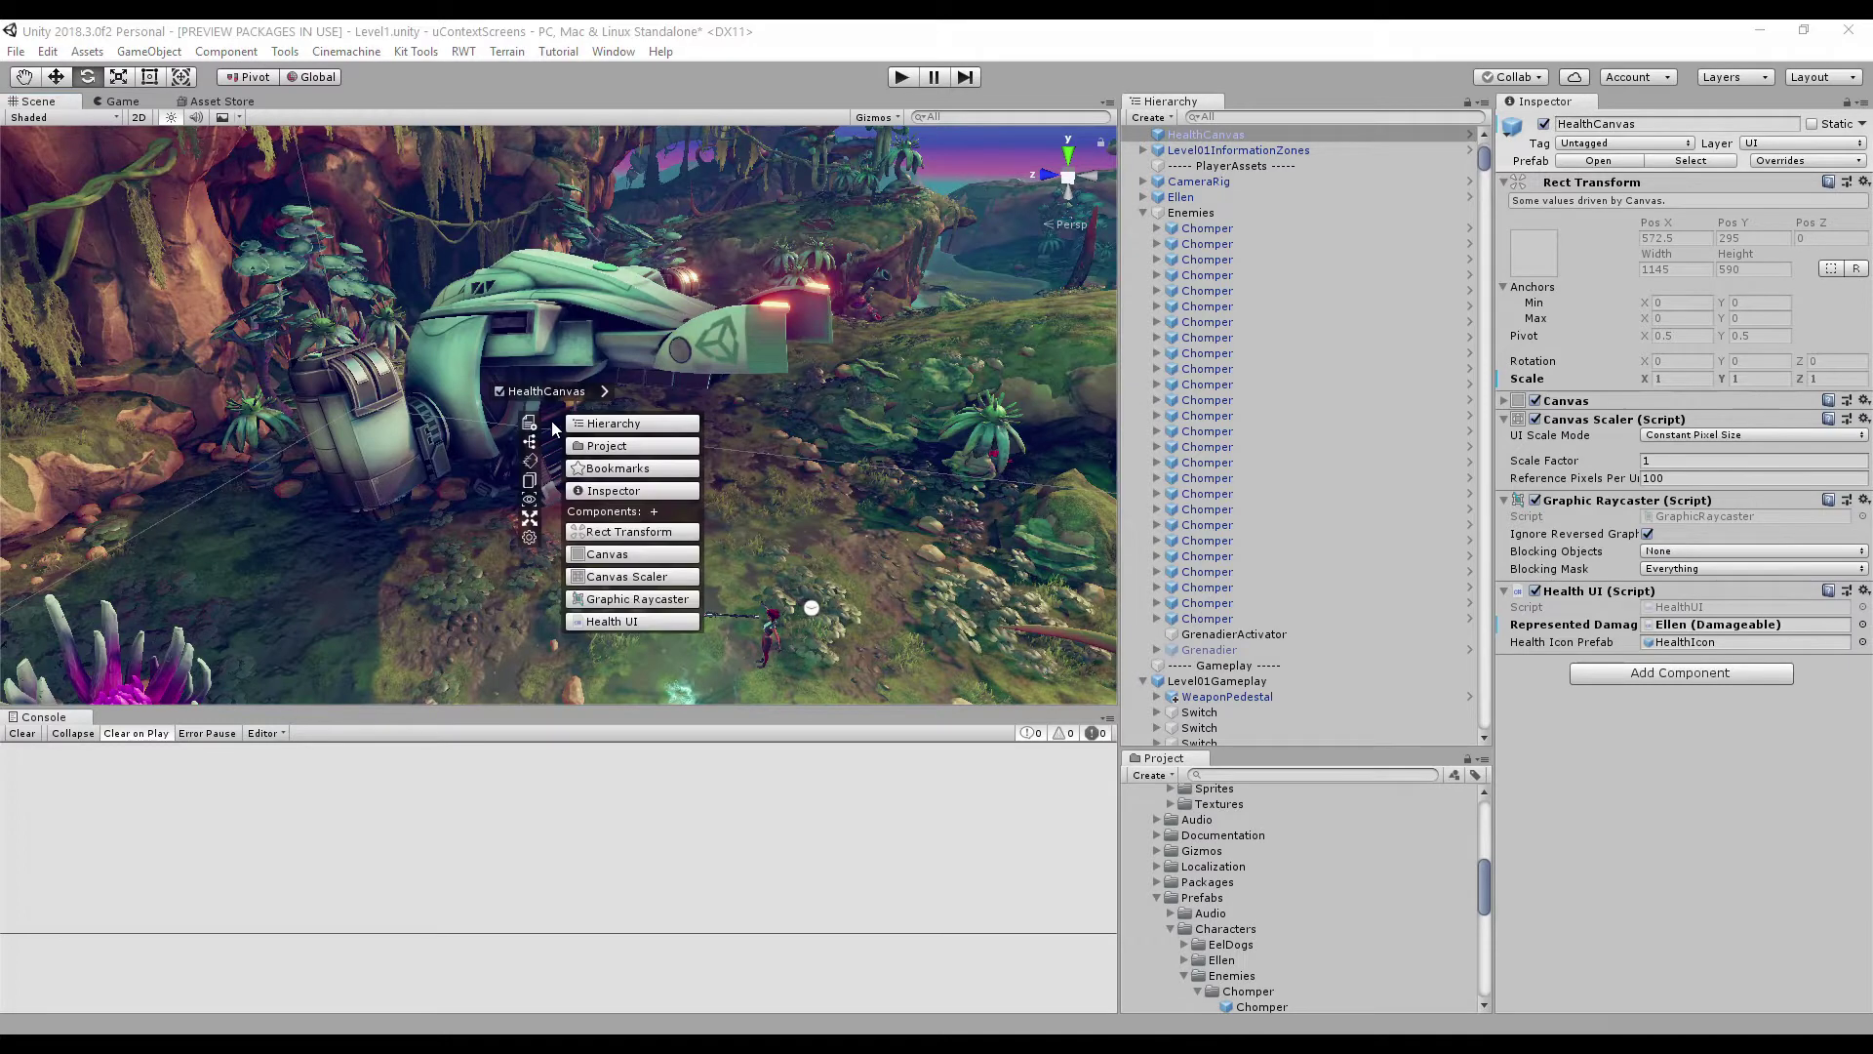
{"action": "left_click", "coordinate": [594, 469]}
{"action": "left_click_drag", "start_coordinate": [588, 308], "coordinate": [226, 351]}
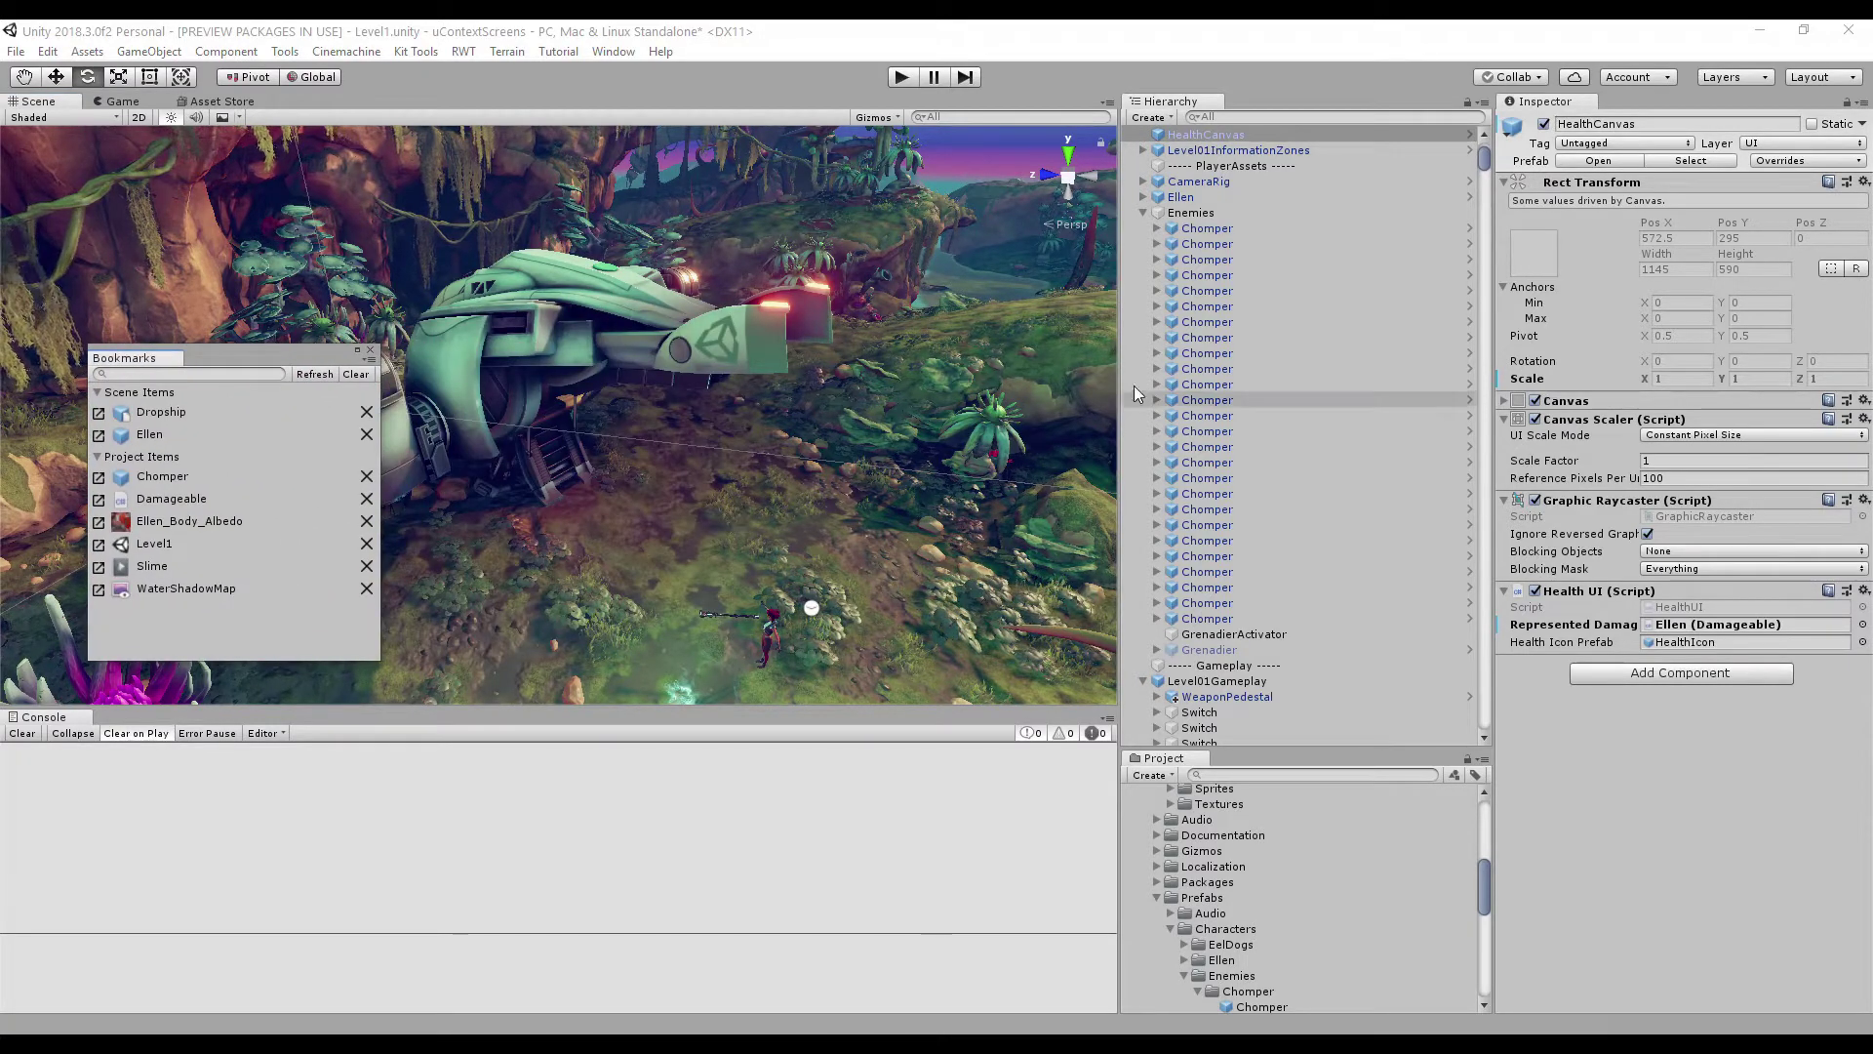
{"action": "left_click_drag", "start_coordinate": [1209, 216], "coordinate": [289, 626]}
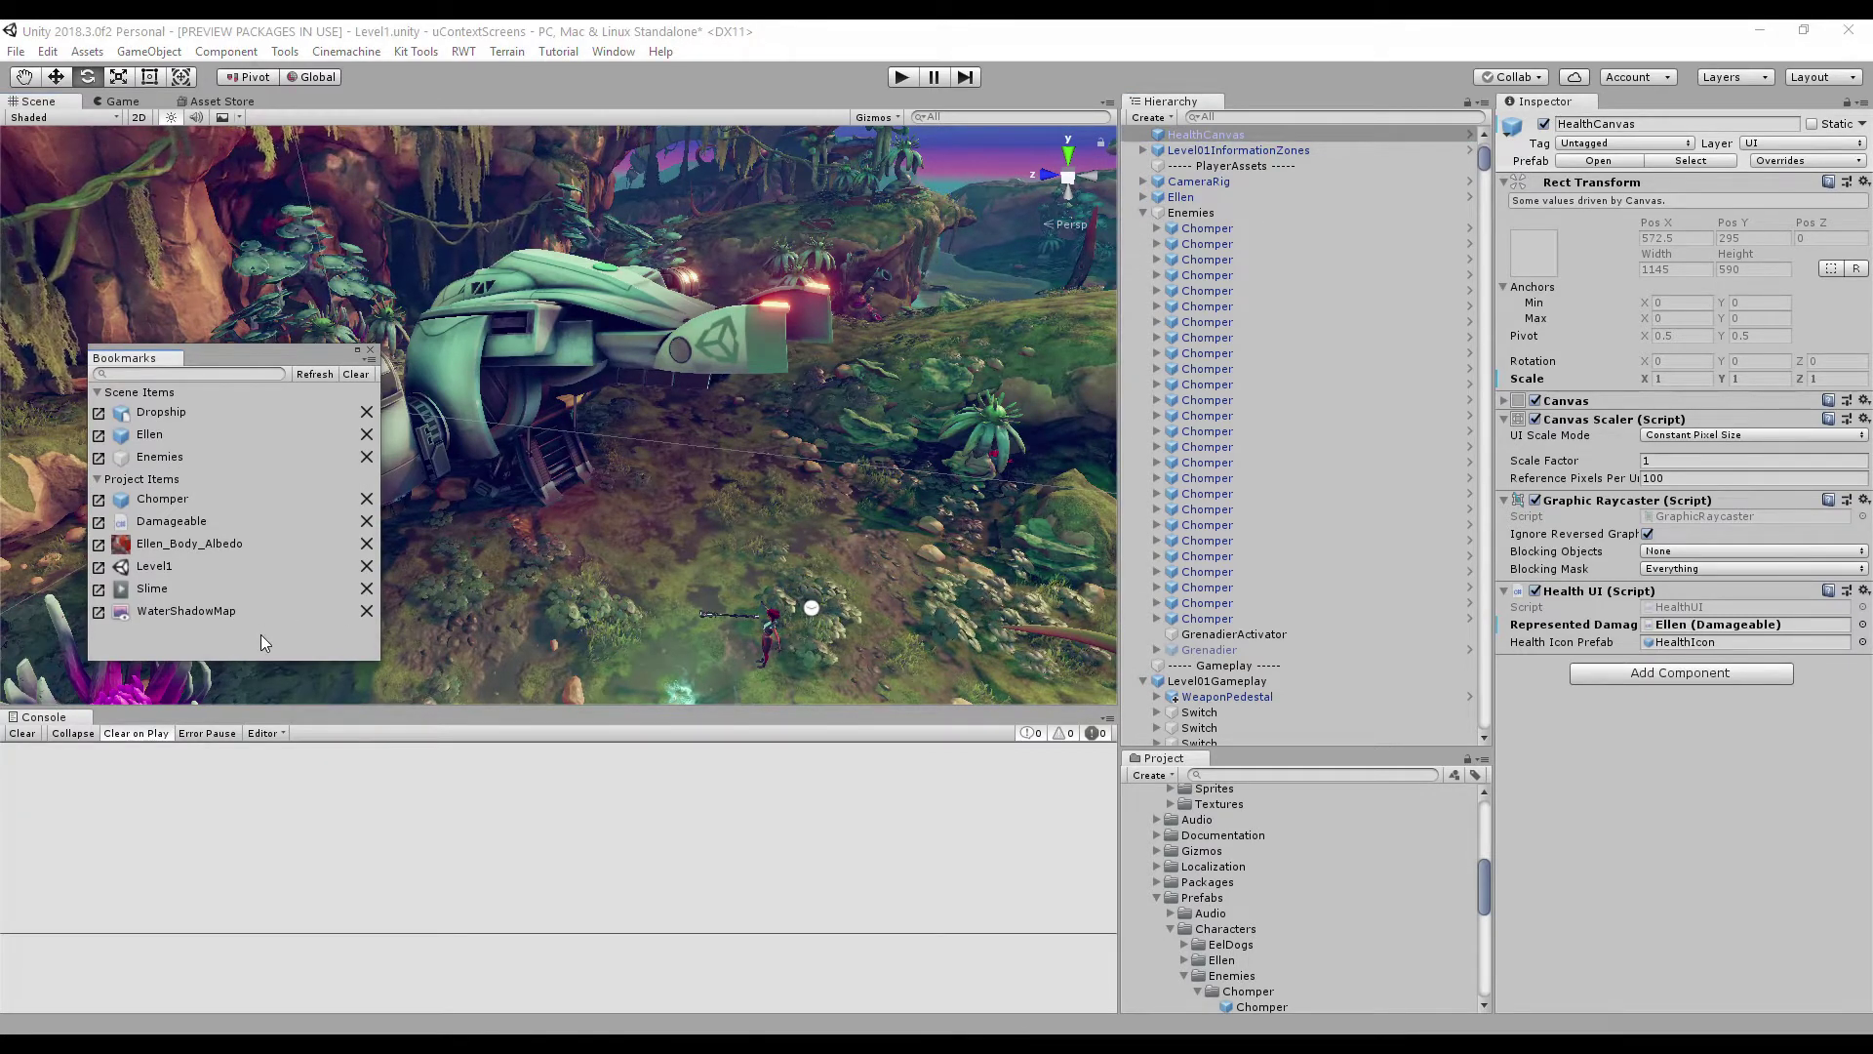
Select Ellen and Enemies from the bookmarks and pull the Enemies bookmark toward the scene.
{"action": "left_click", "coordinate": [157, 433]}
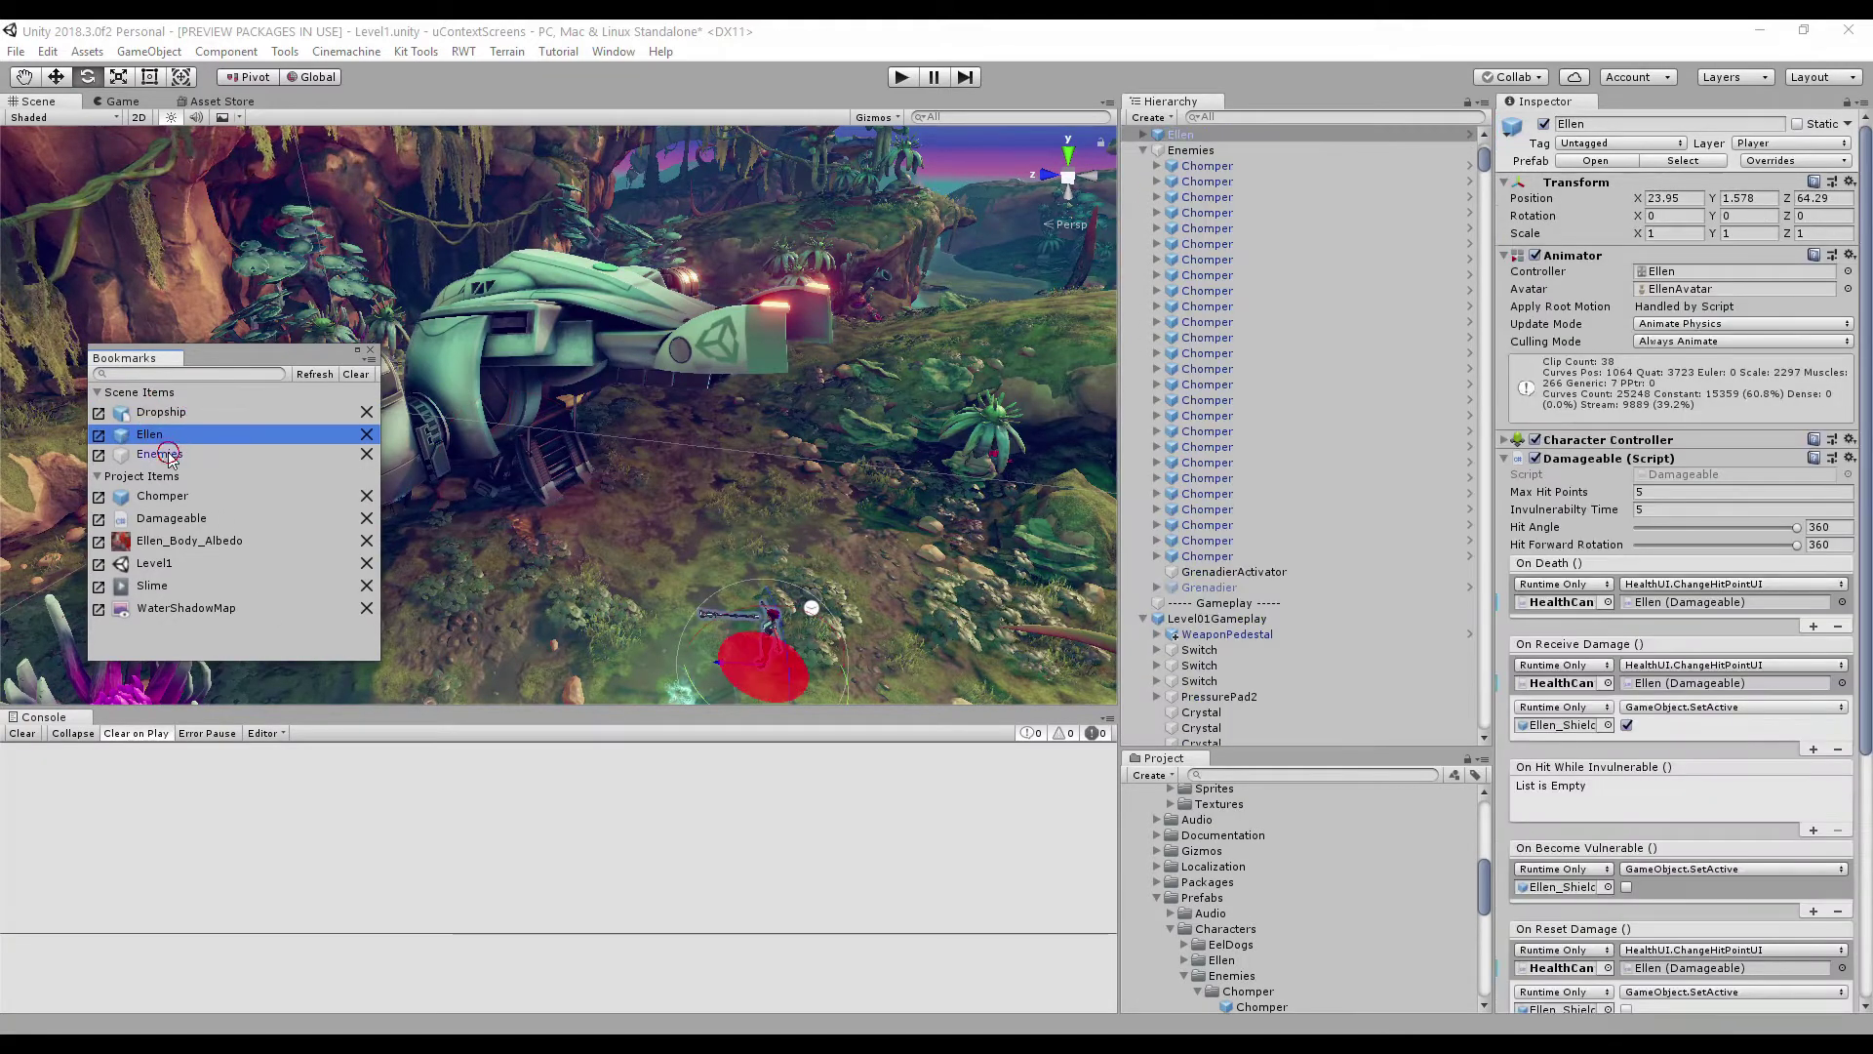
{"action": "left_click", "coordinate": [168, 456]}
{"action": "left_click_drag", "start_coordinate": [170, 458], "coordinate": [703, 546]}
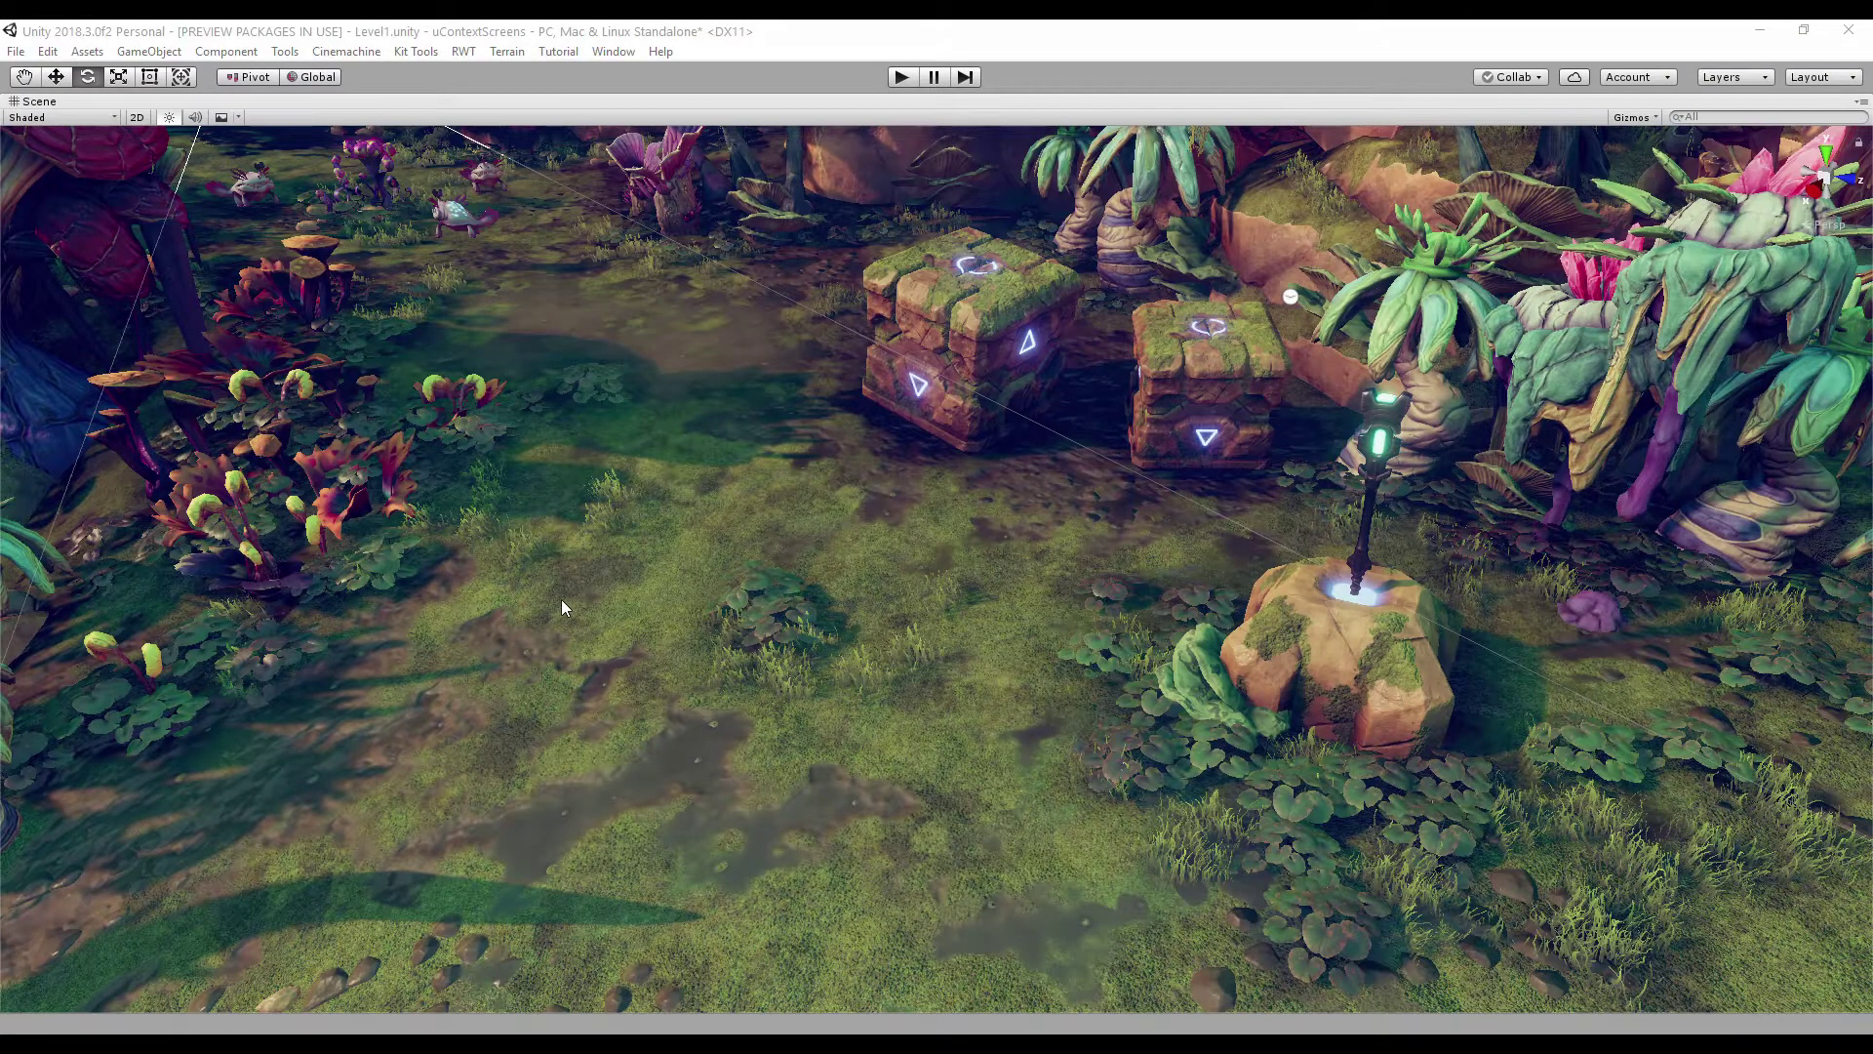
Place three Chompers in the swamp clearing using the bookmarked Chomper in the Create Browser.
{"action": "key", "text": "ctrl+shift+n"}
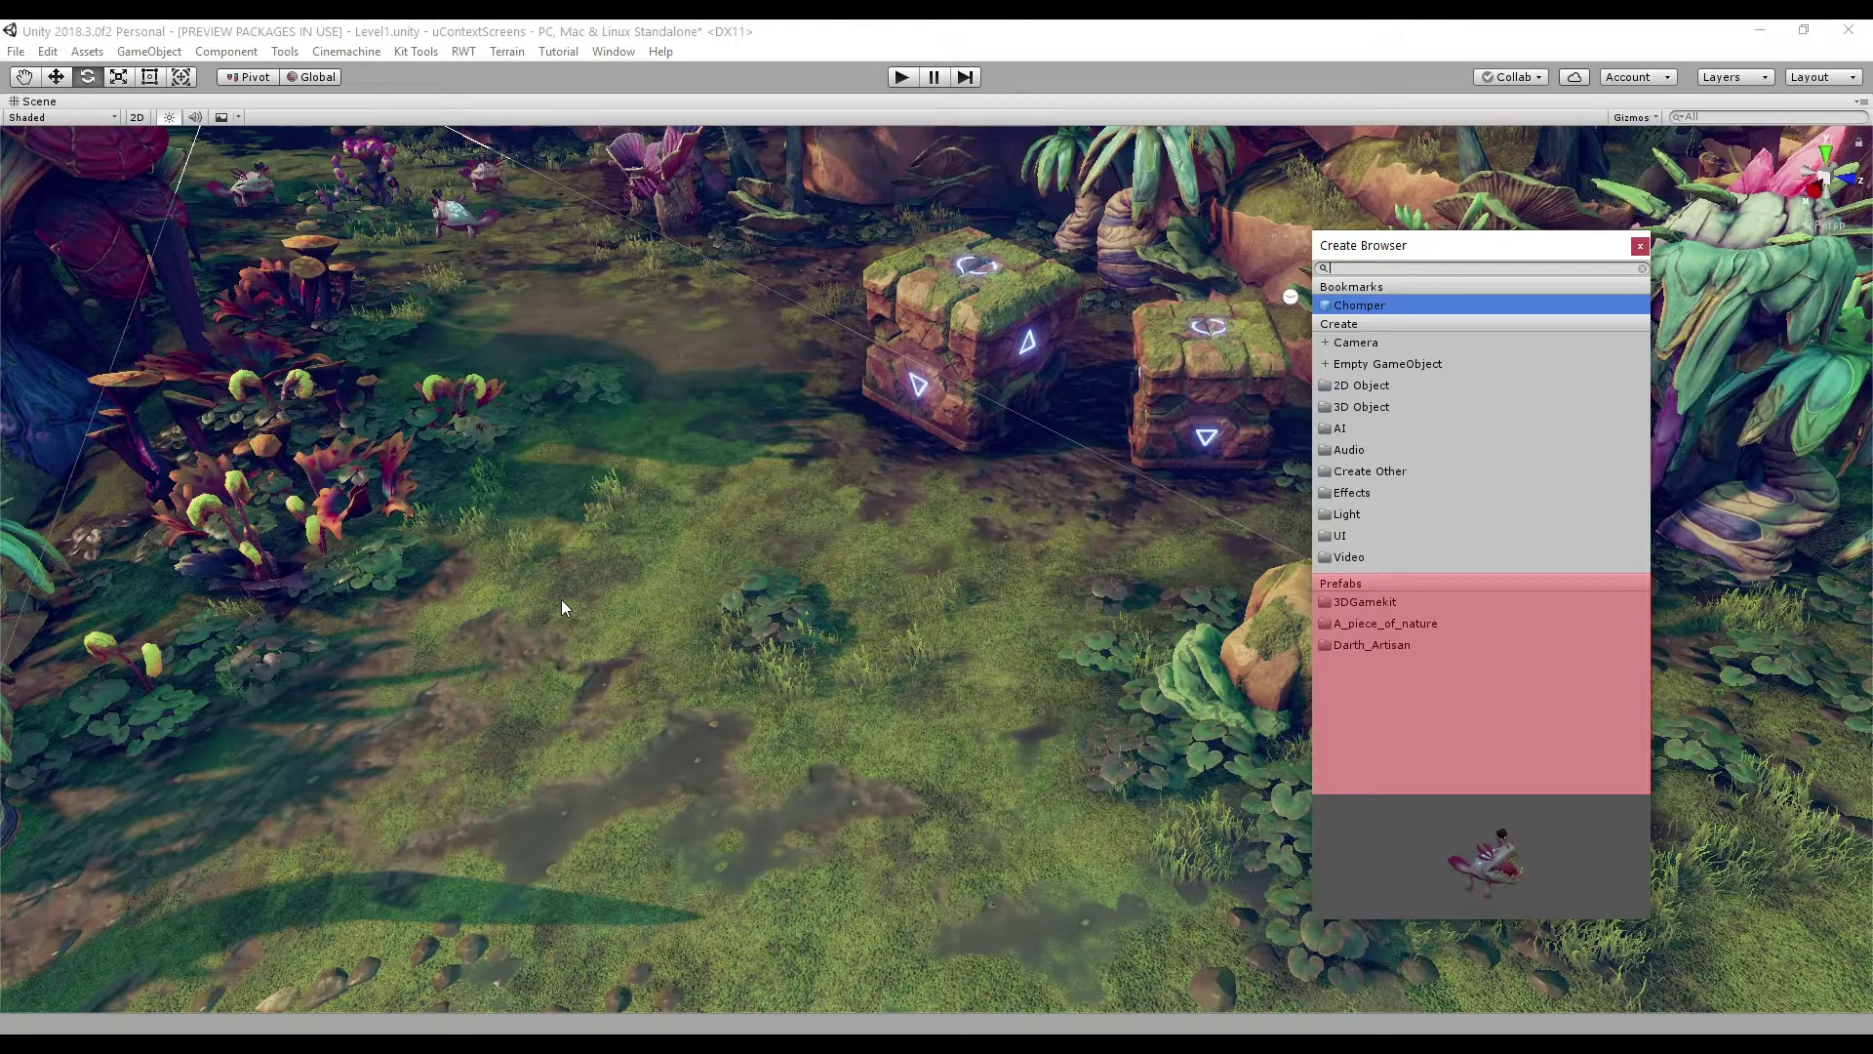
{"action": "left_click", "coordinate": [1390, 311]}
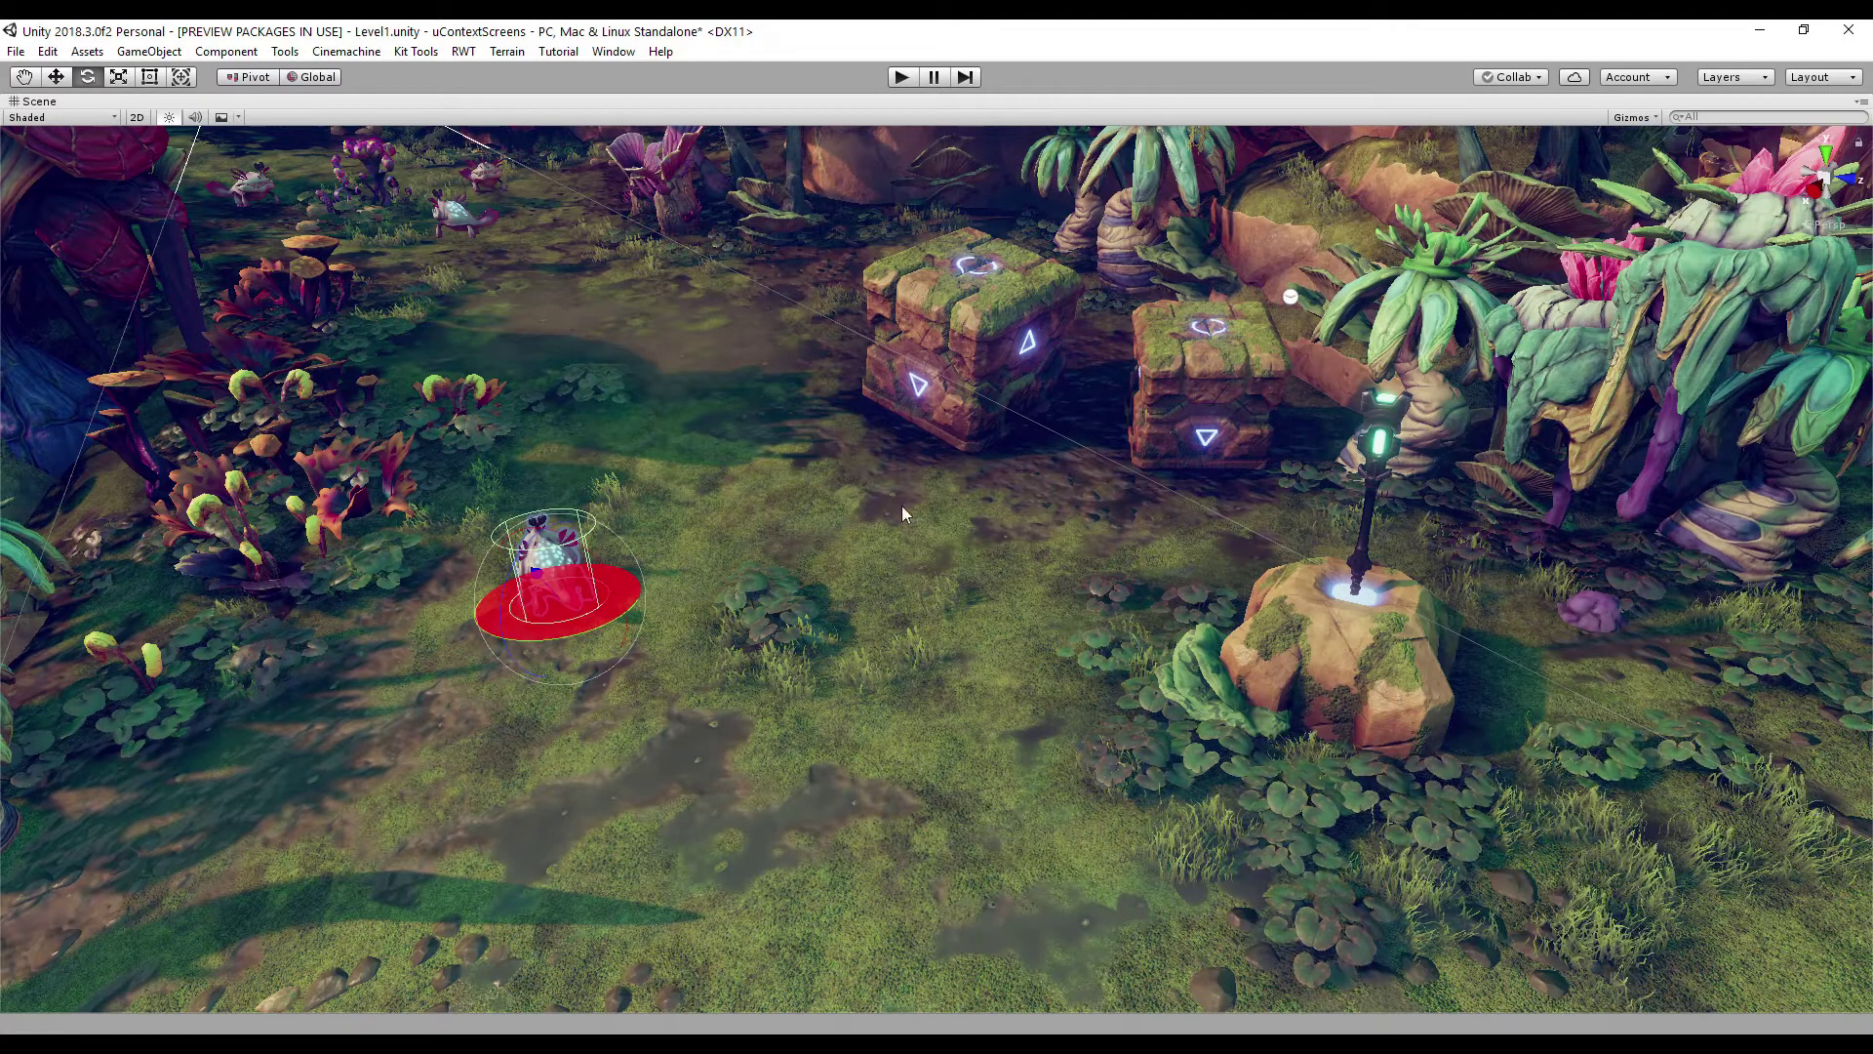
{"action": "right_click", "coordinate": [810, 505]}
{"action": "left_click", "coordinate": [1366, 300]}
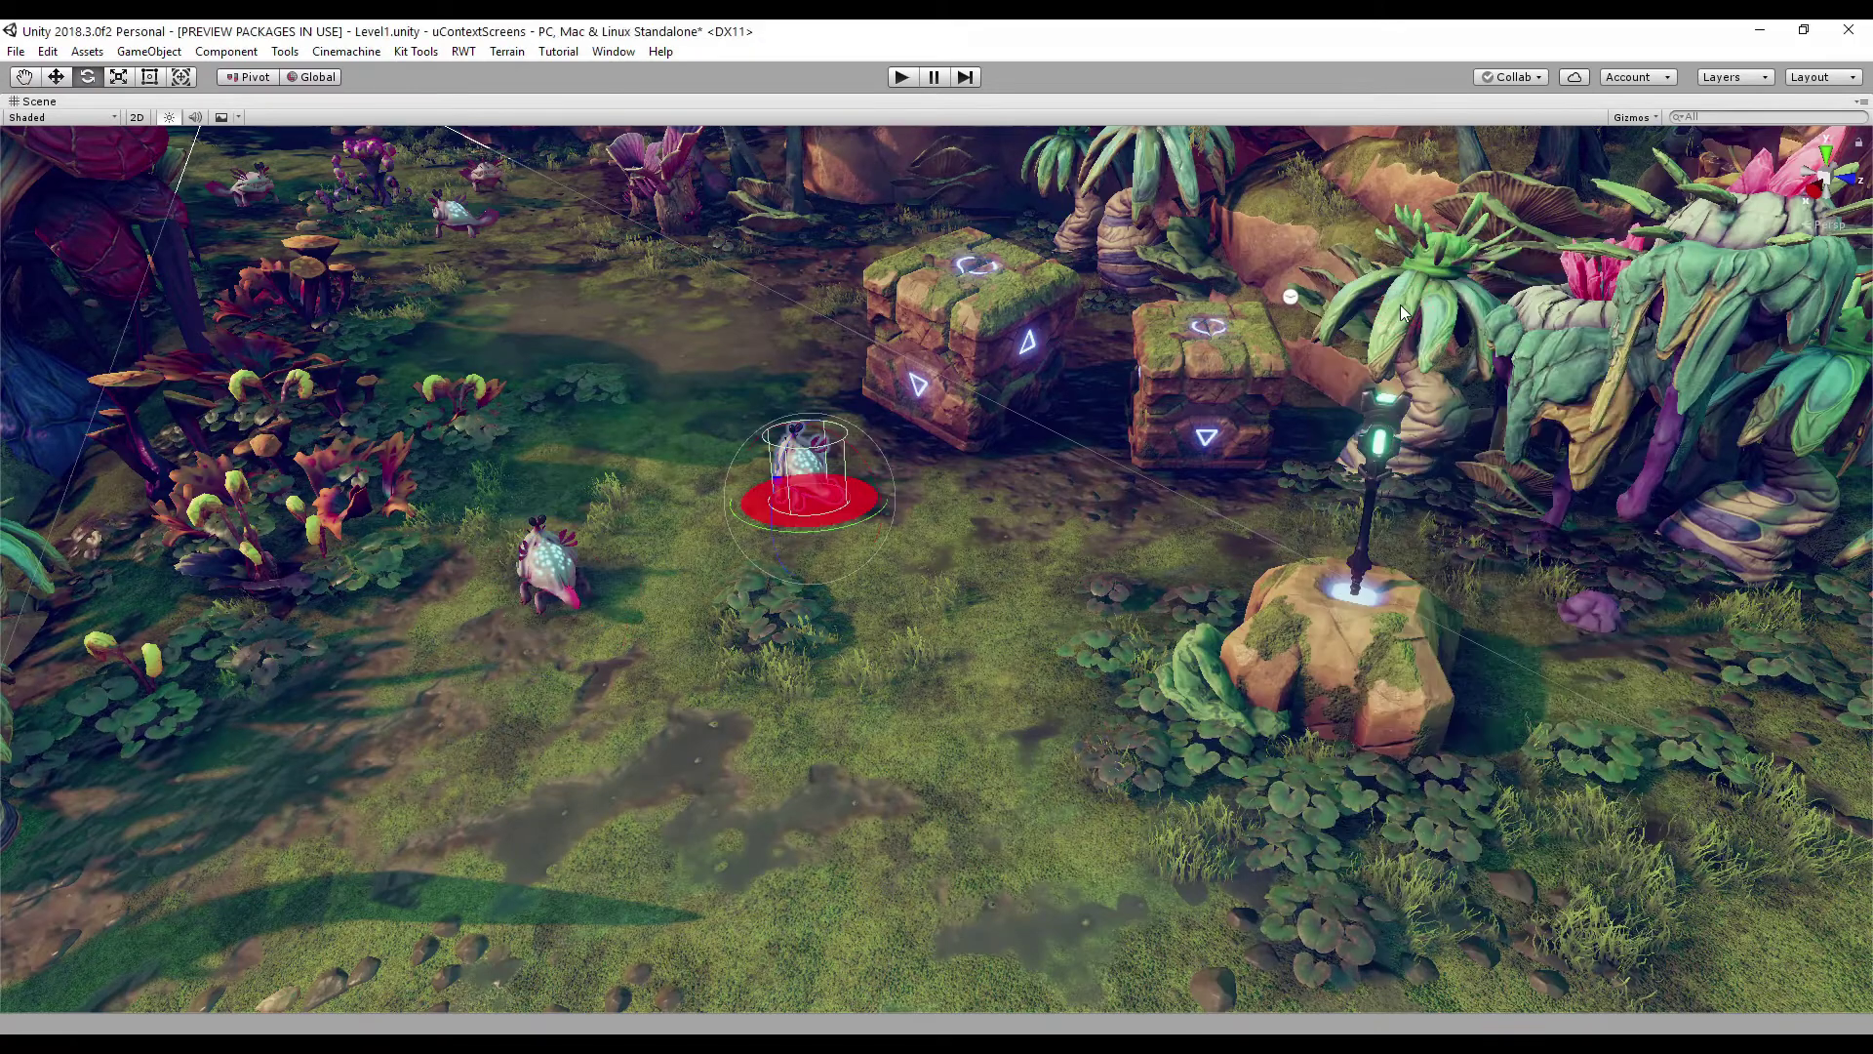
{"action": "right_click", "coordinate": [939, 727]}
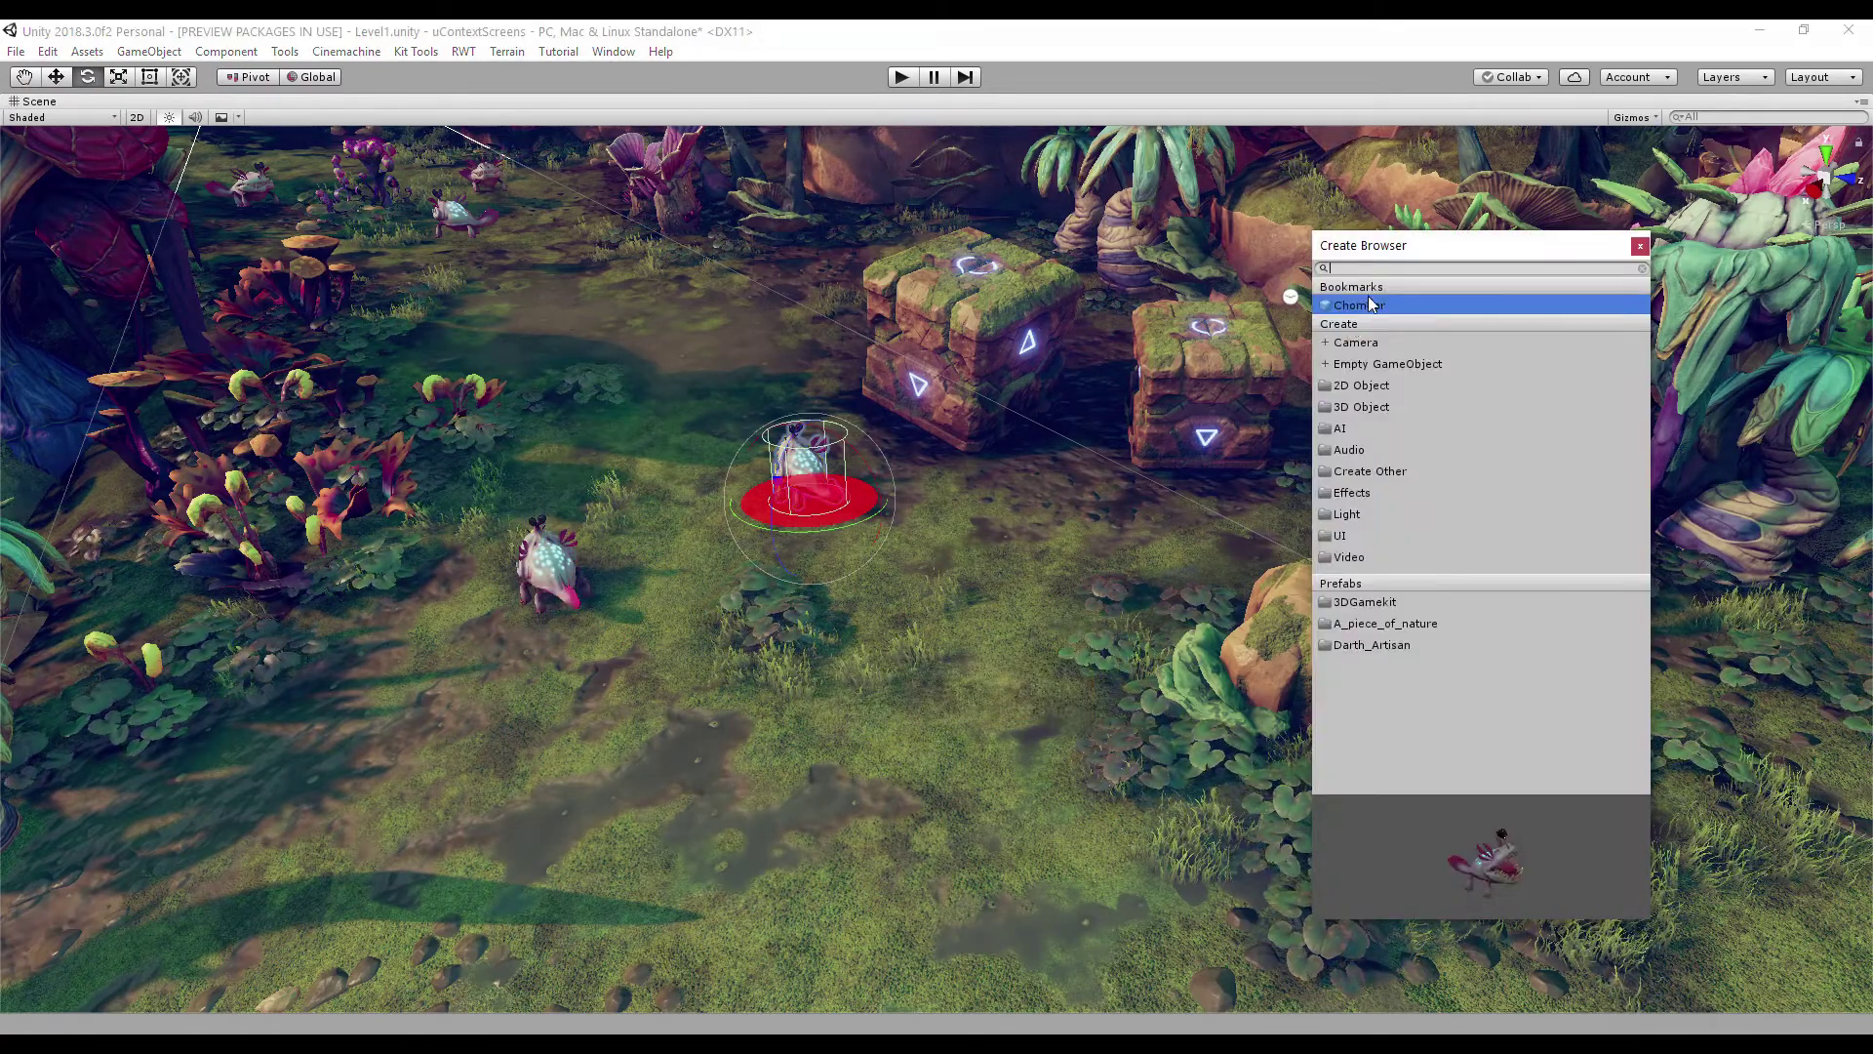
{"action": "left_click", "coordinate": [1369, 310]}
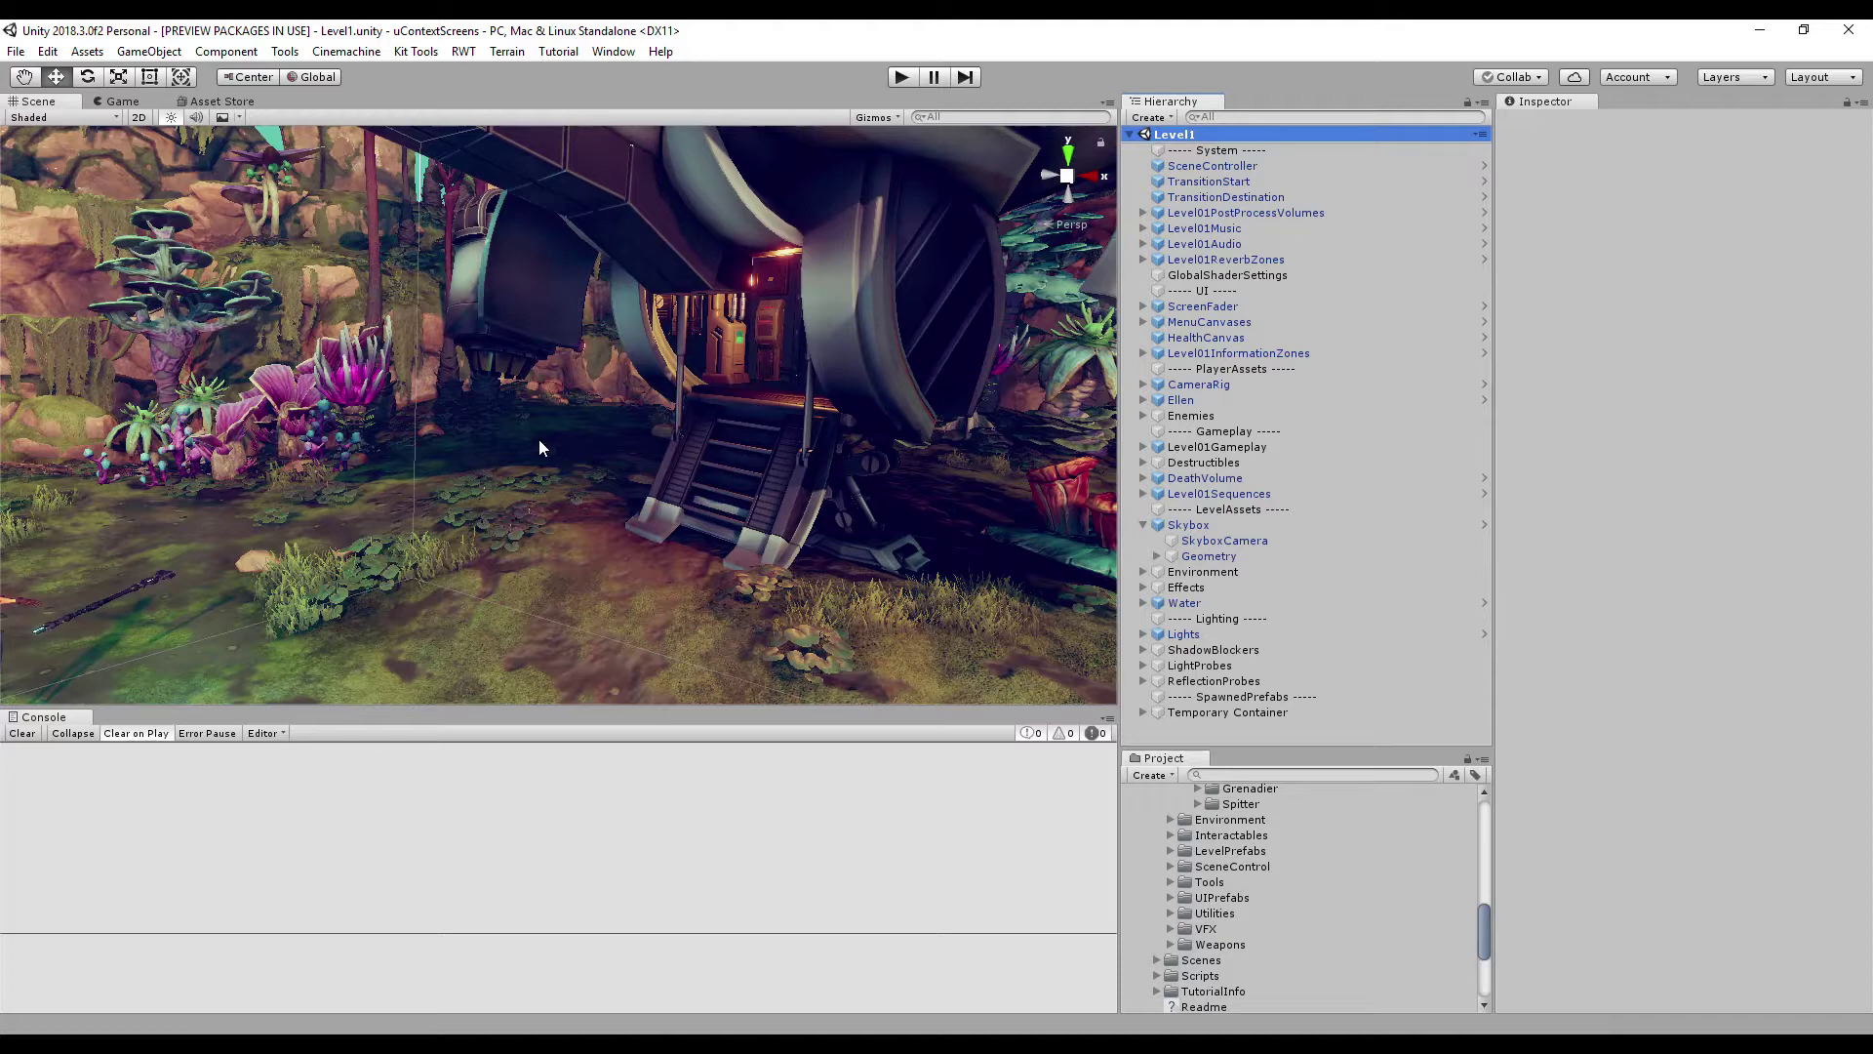
Search project assets for 'Cho' and drag the Chomper model into the scene.
{"action": "key", "text": "ctrl+f"}
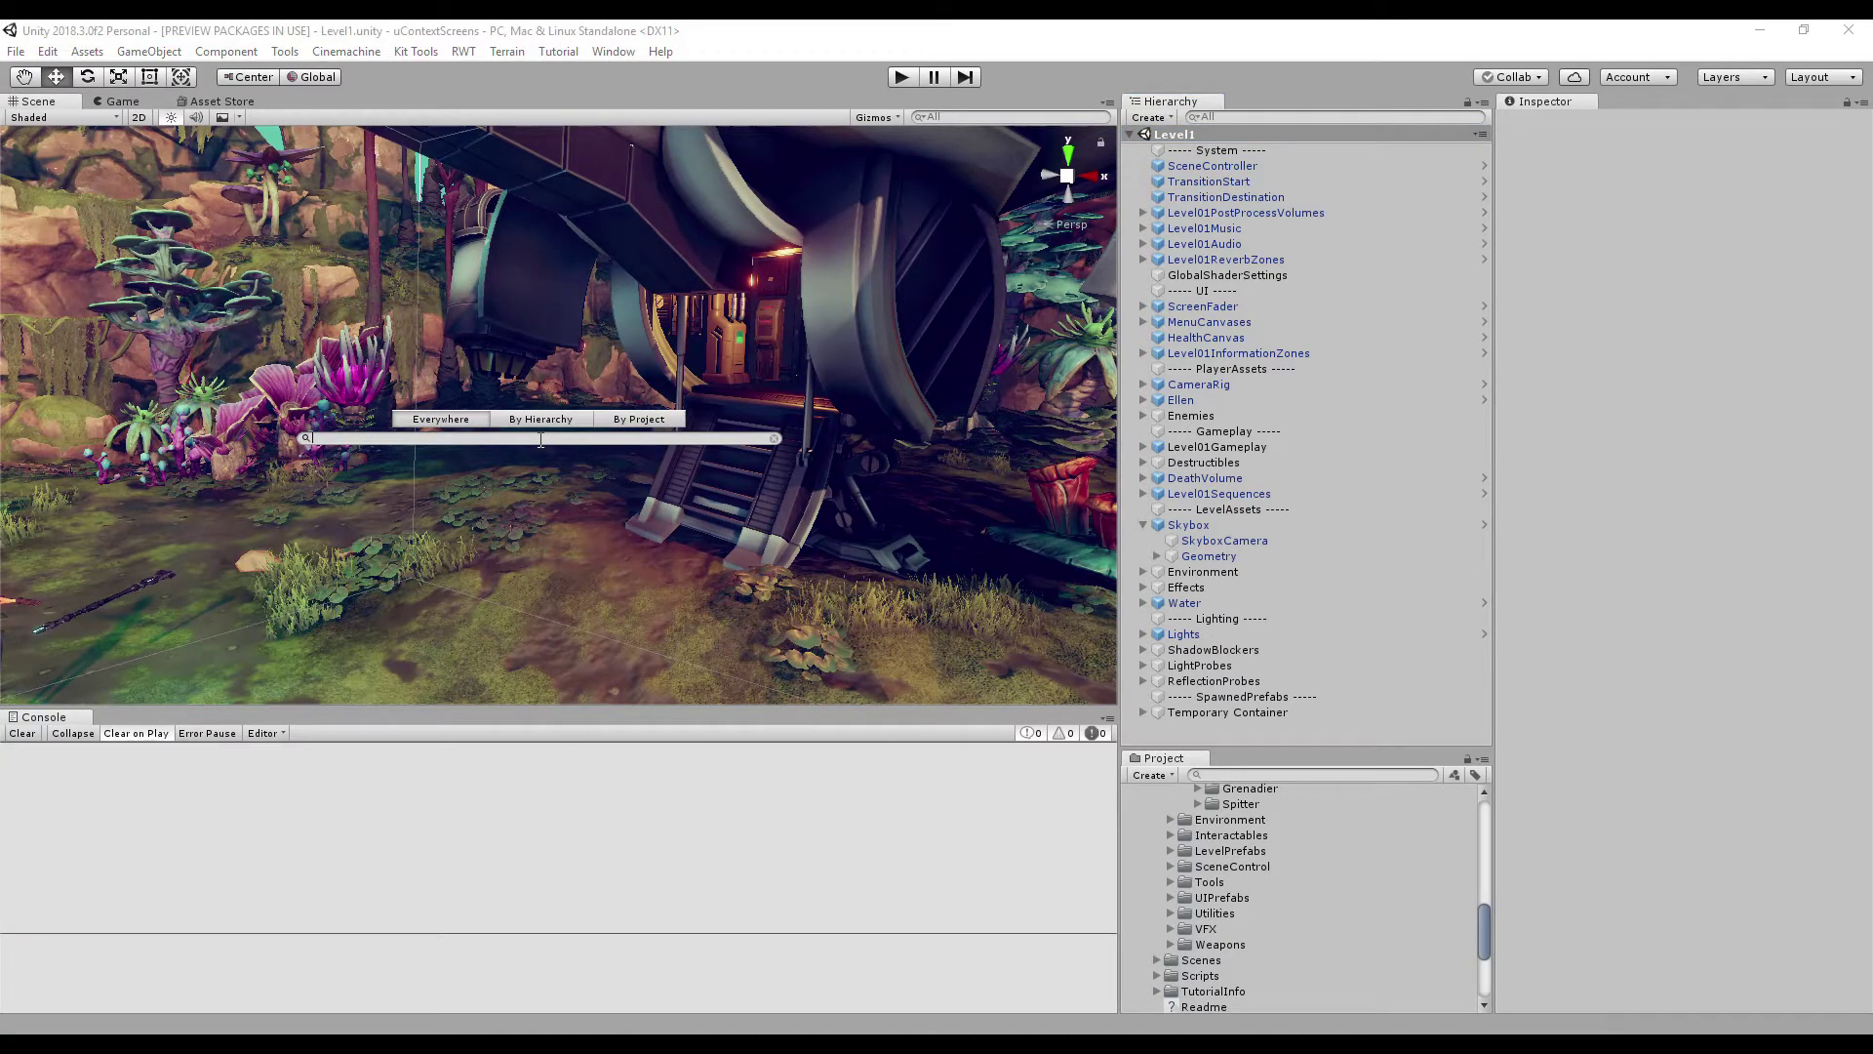
{"action": "key", "text": "Tab"}
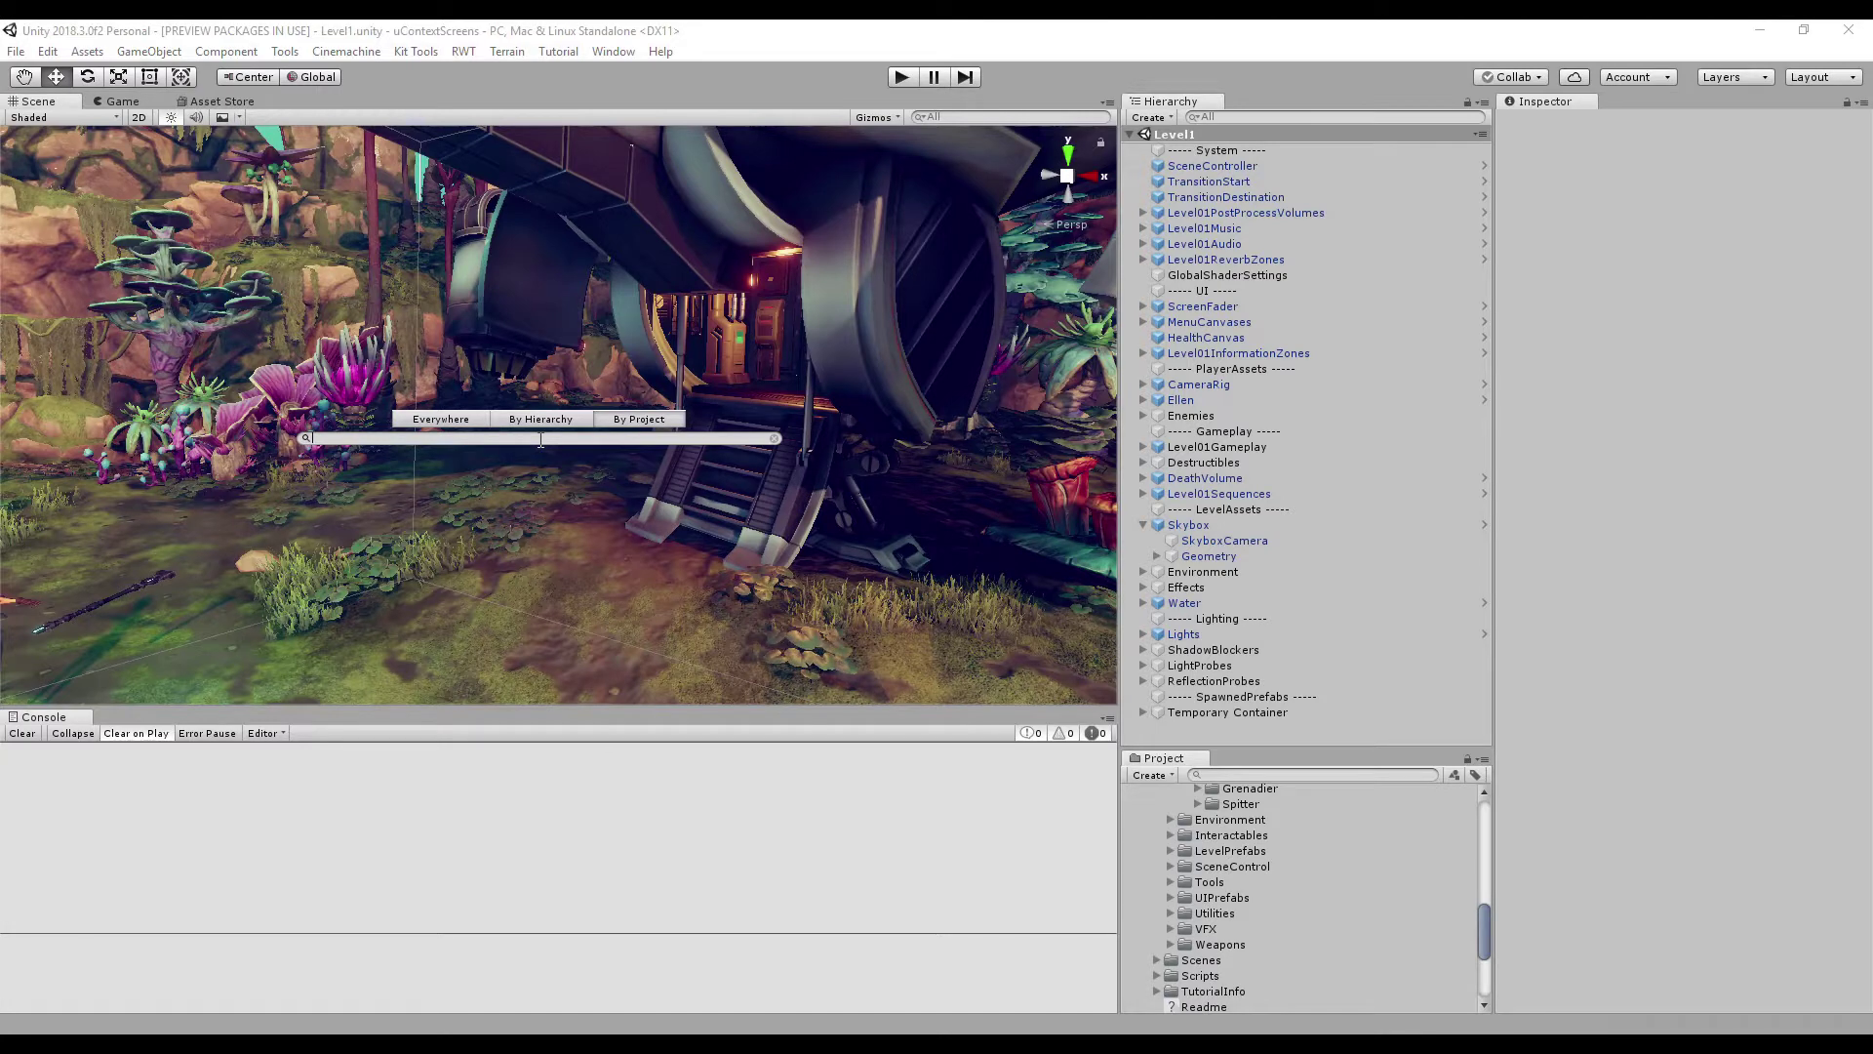
{"action": "type", "text": "Cho"}
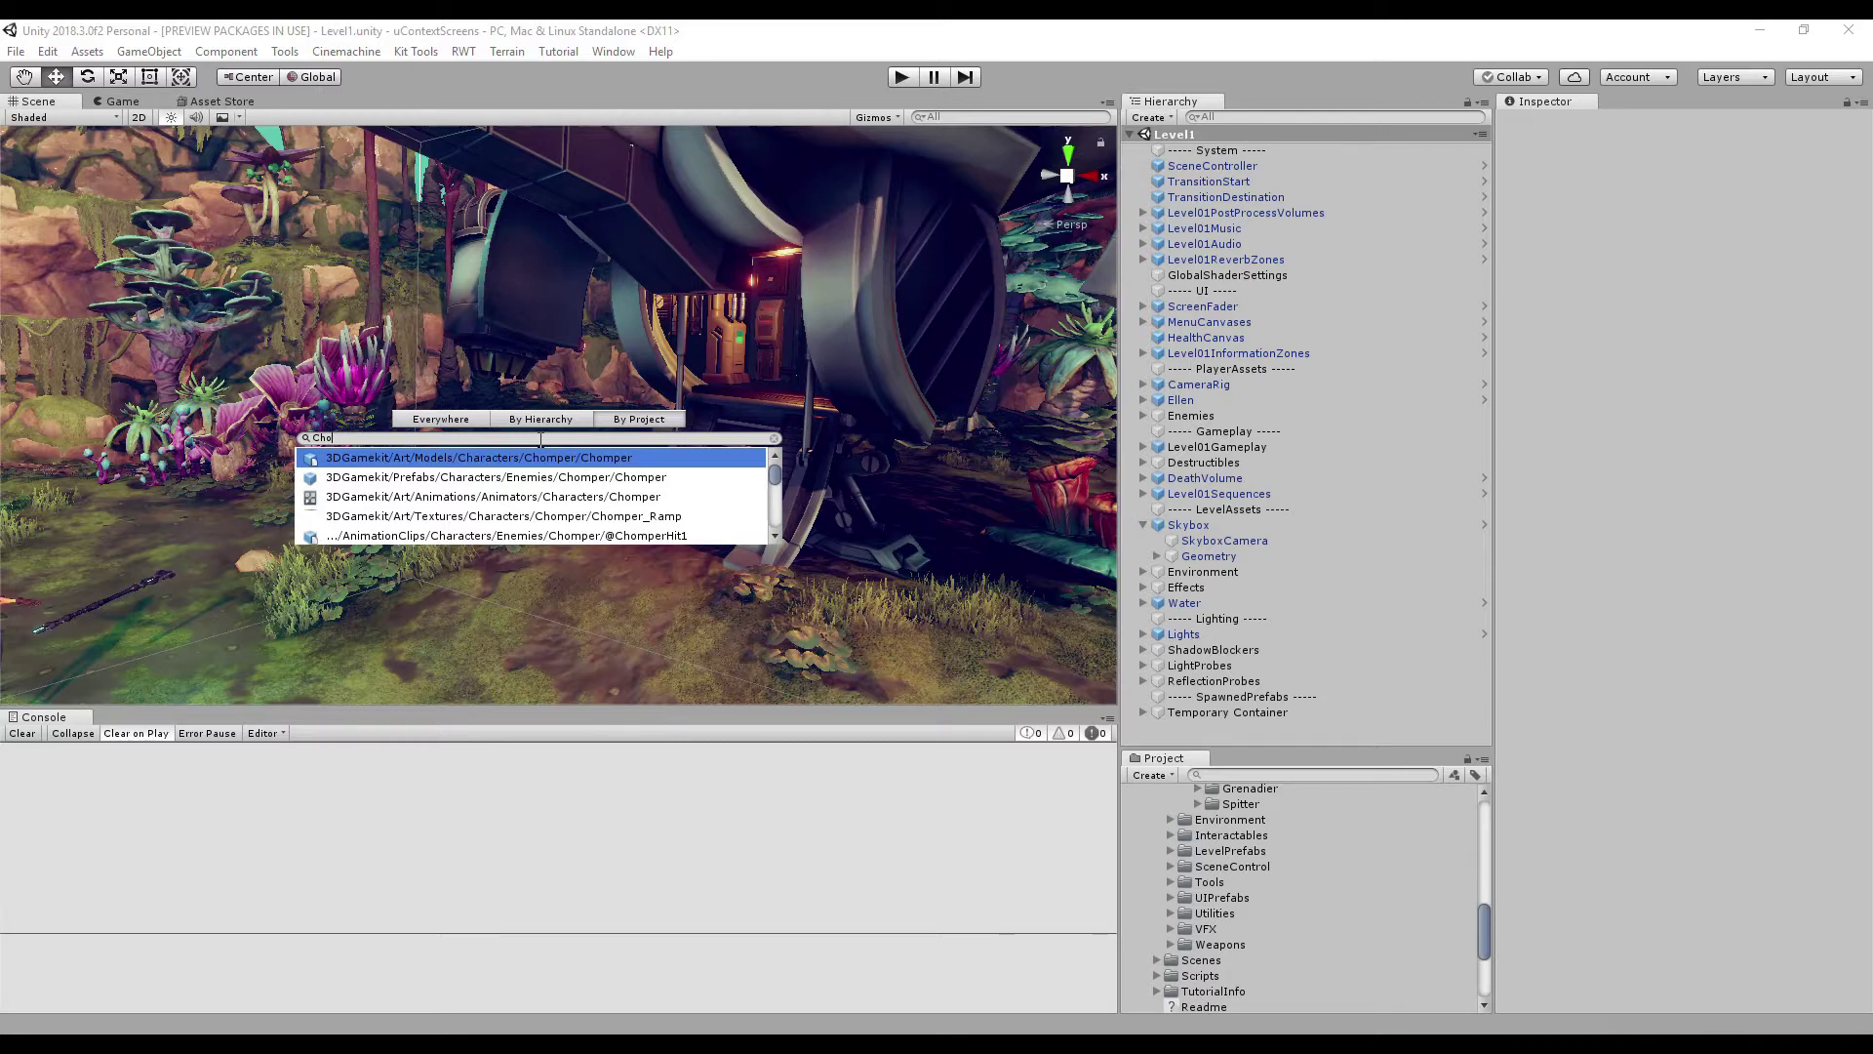
{"action": "left_click_drag", "start_coordinate": [542, 457], "coordinate": [681, 634]}
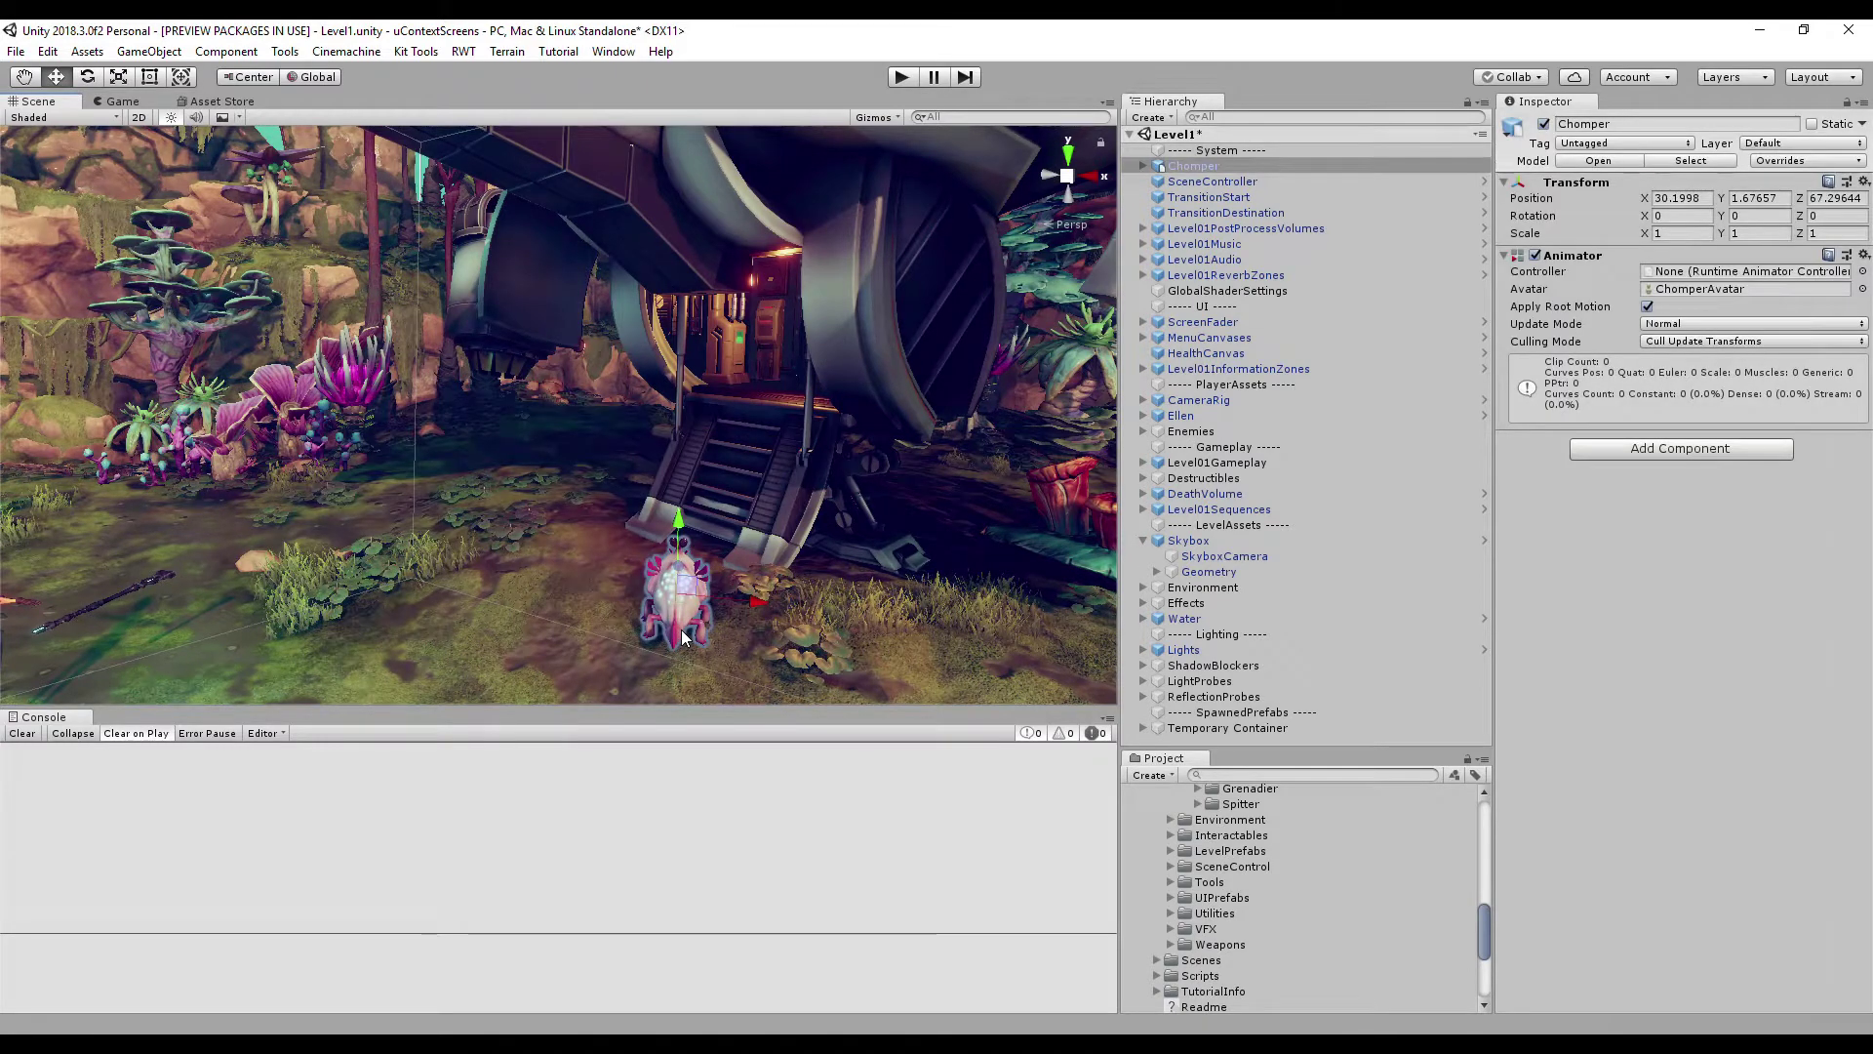
Search again, trying 'el' and 'E', then select SkyboxCamera with the 'SC' query.
{"action": "key", "text": "space"}
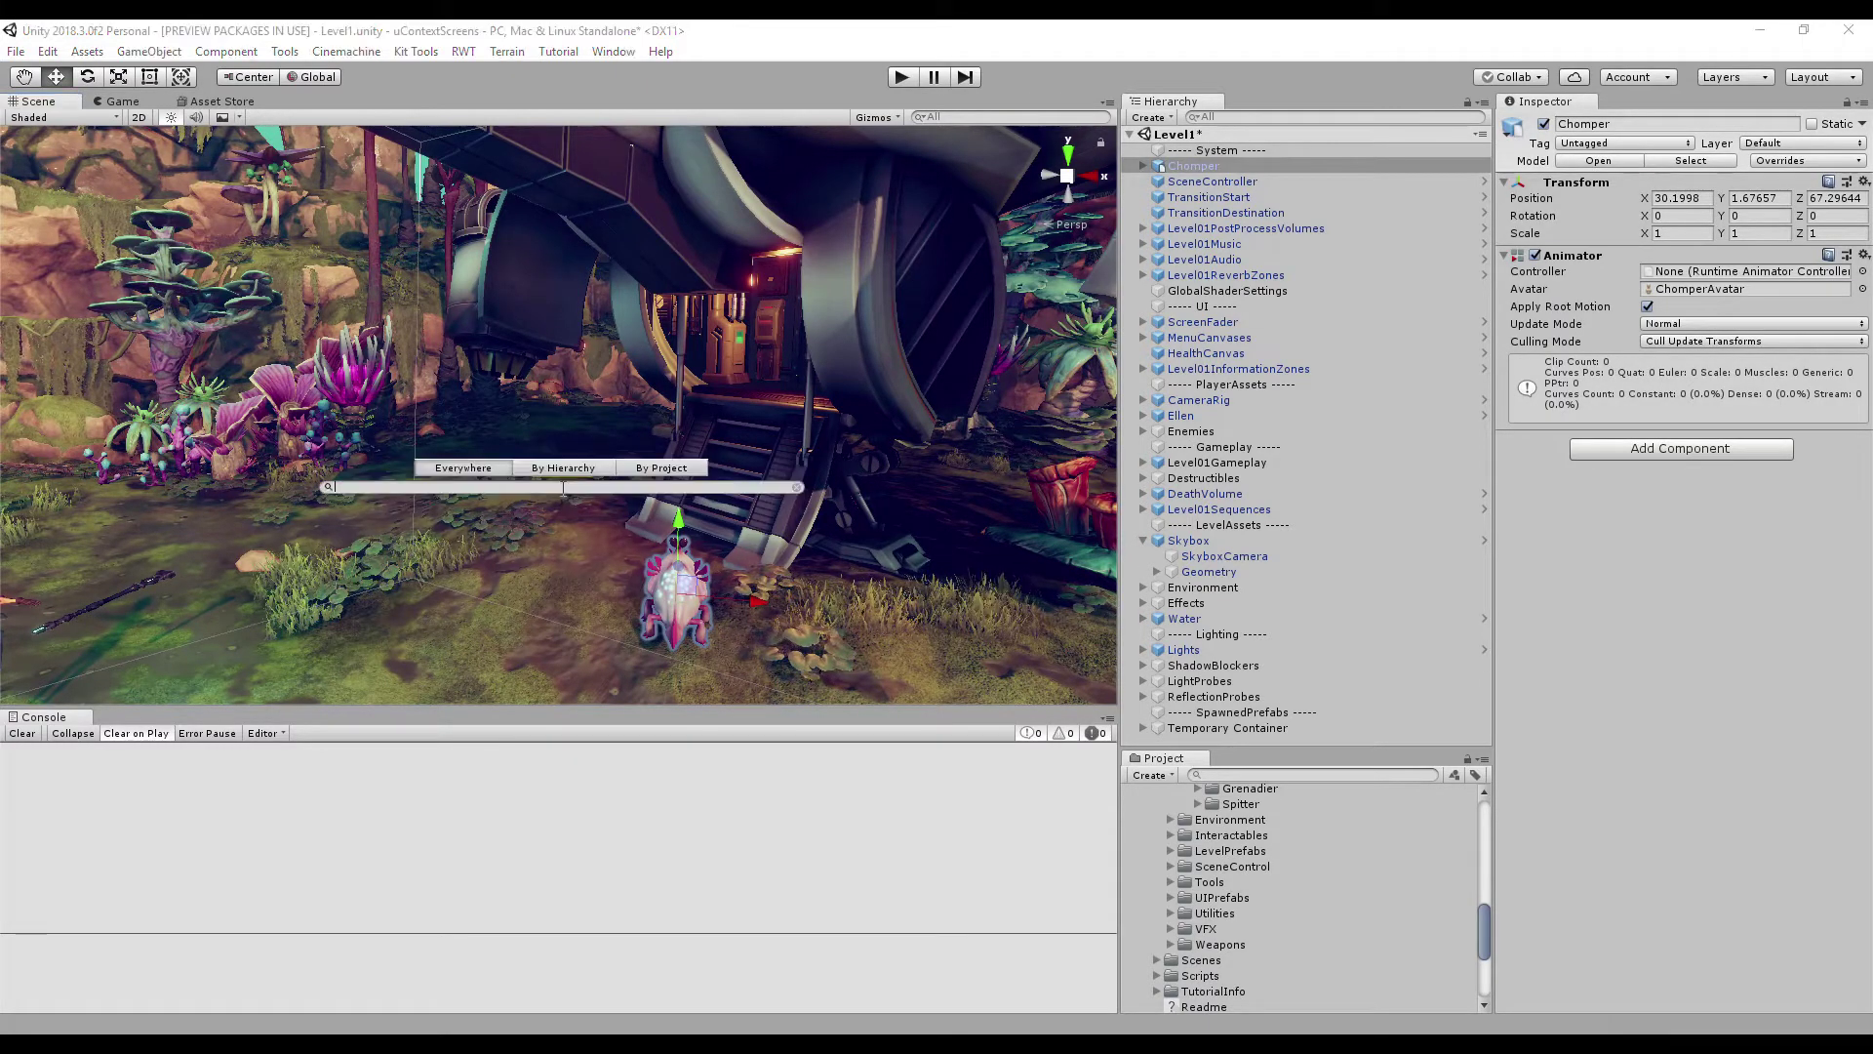
{"action": "type", "text": "el"}
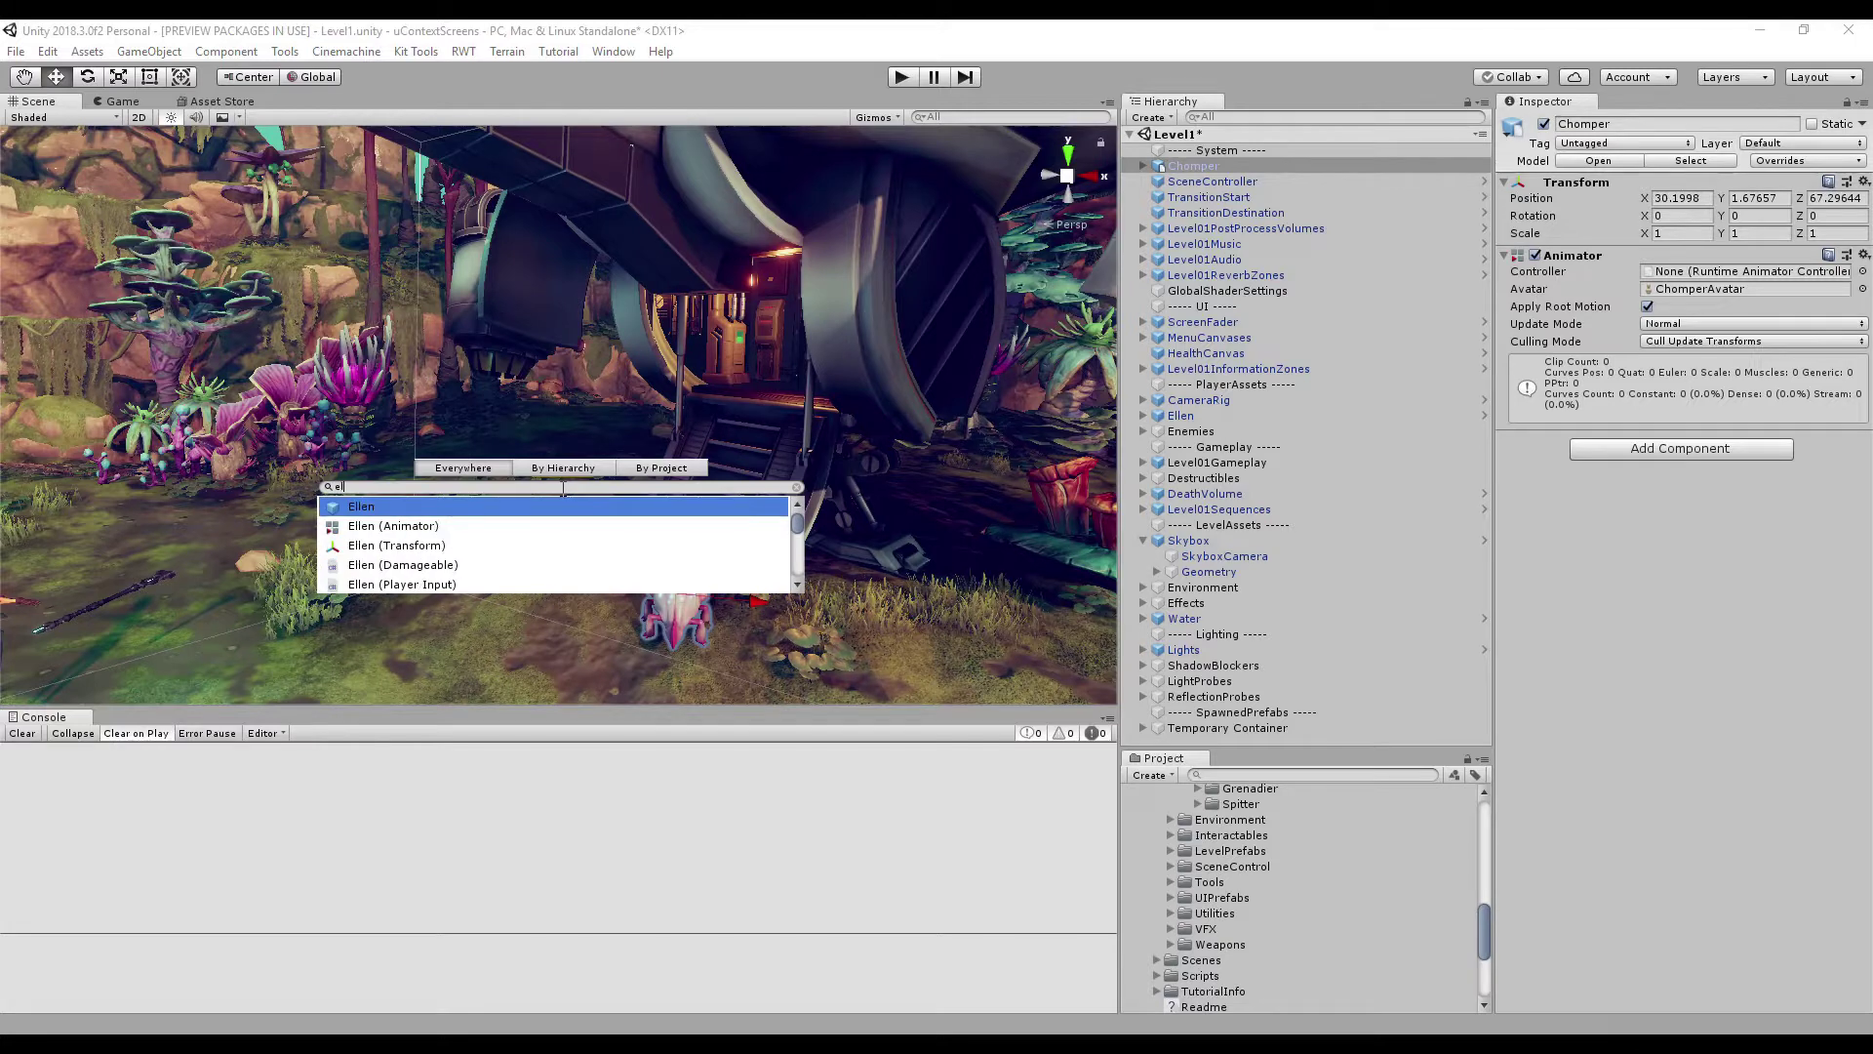
{"action": "key", "text": "BackSpace"}
{"action": "key", "text": "BackSpace"}
{"action": "type", "text": "E"}
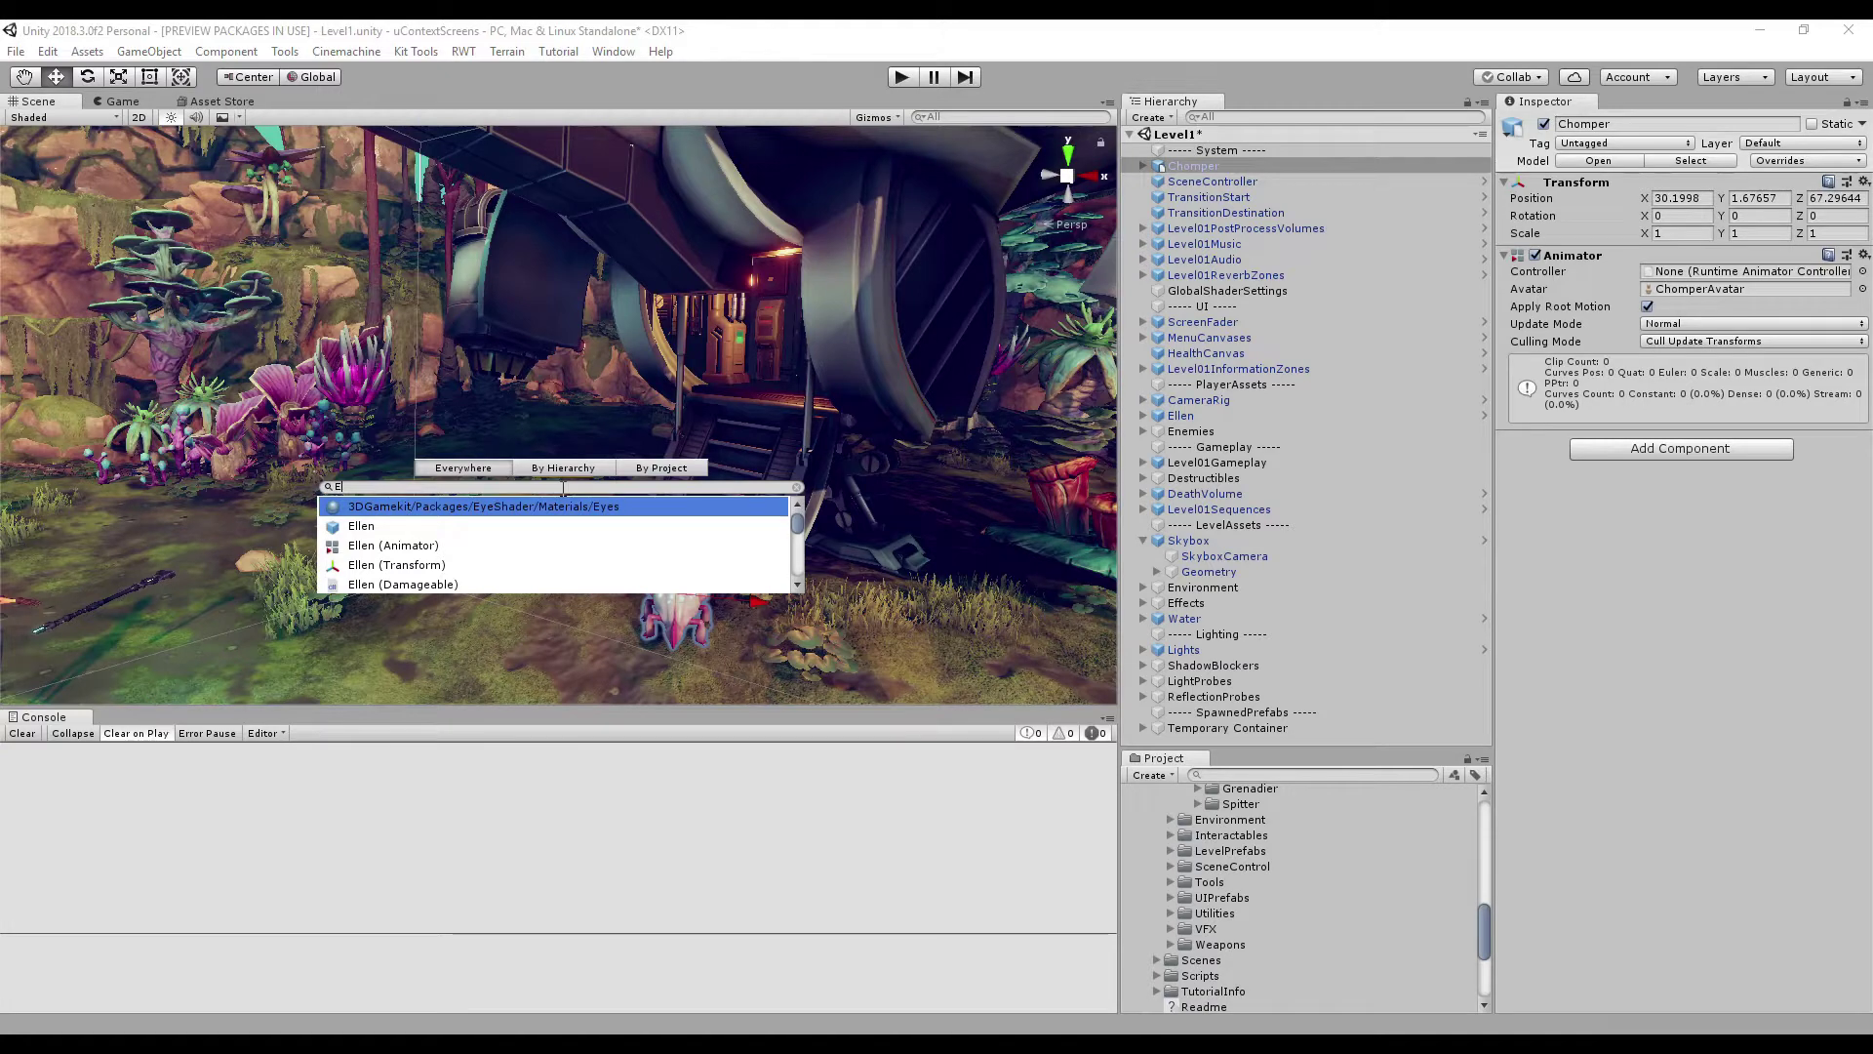
{"action": "key", "text": "BackSpace"}
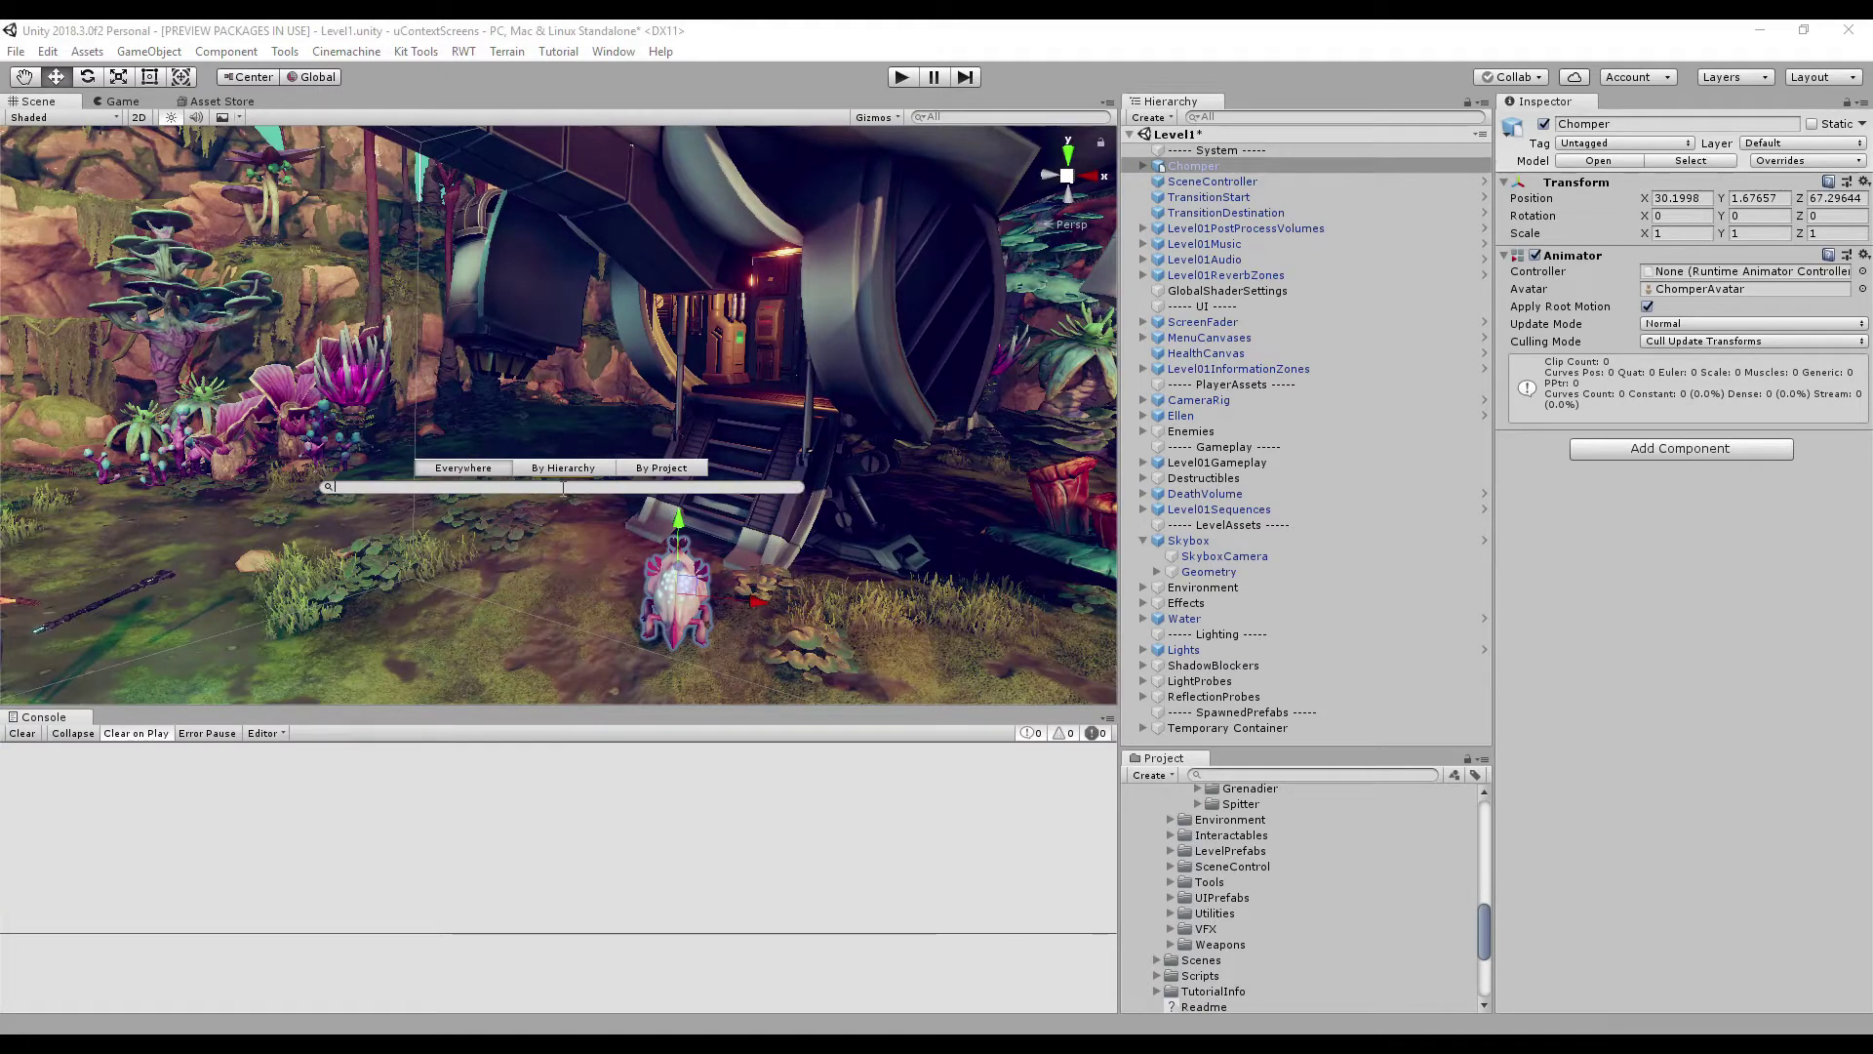
{"action": "type", "text": "SC"}
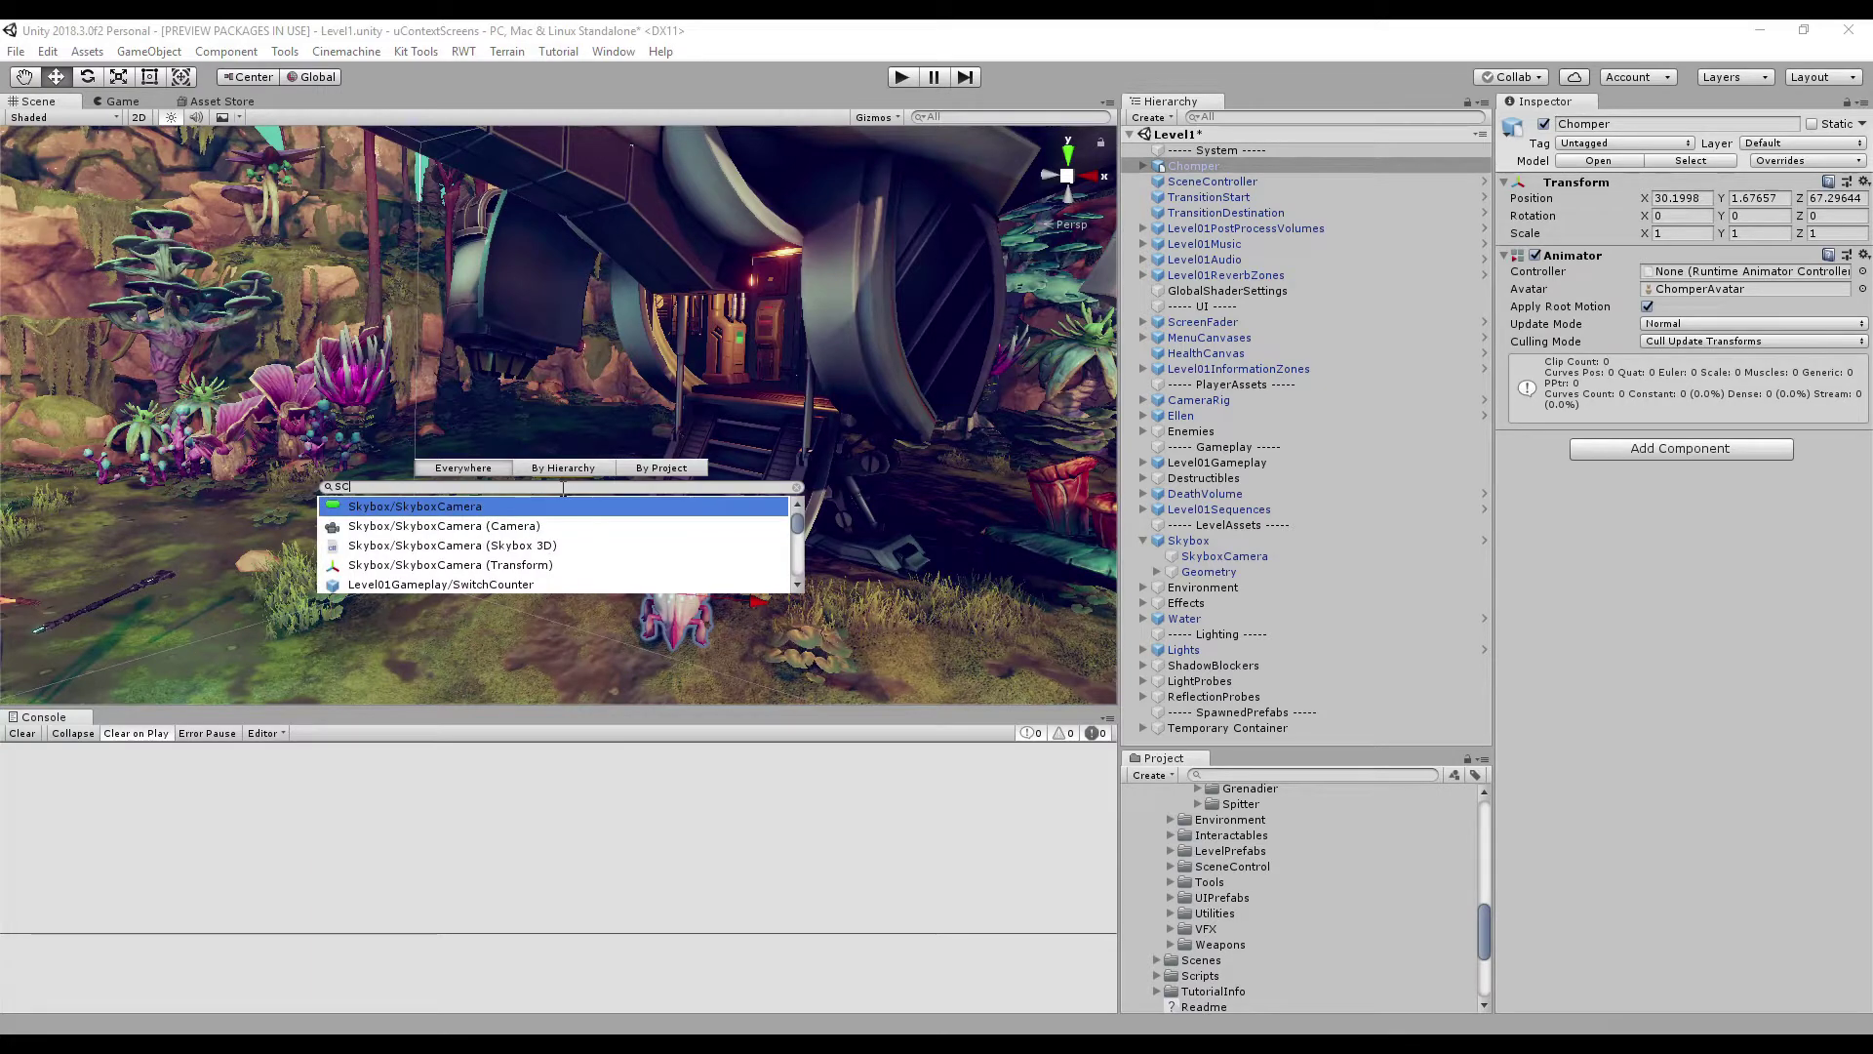
{"action": "key", "text": "Return"}
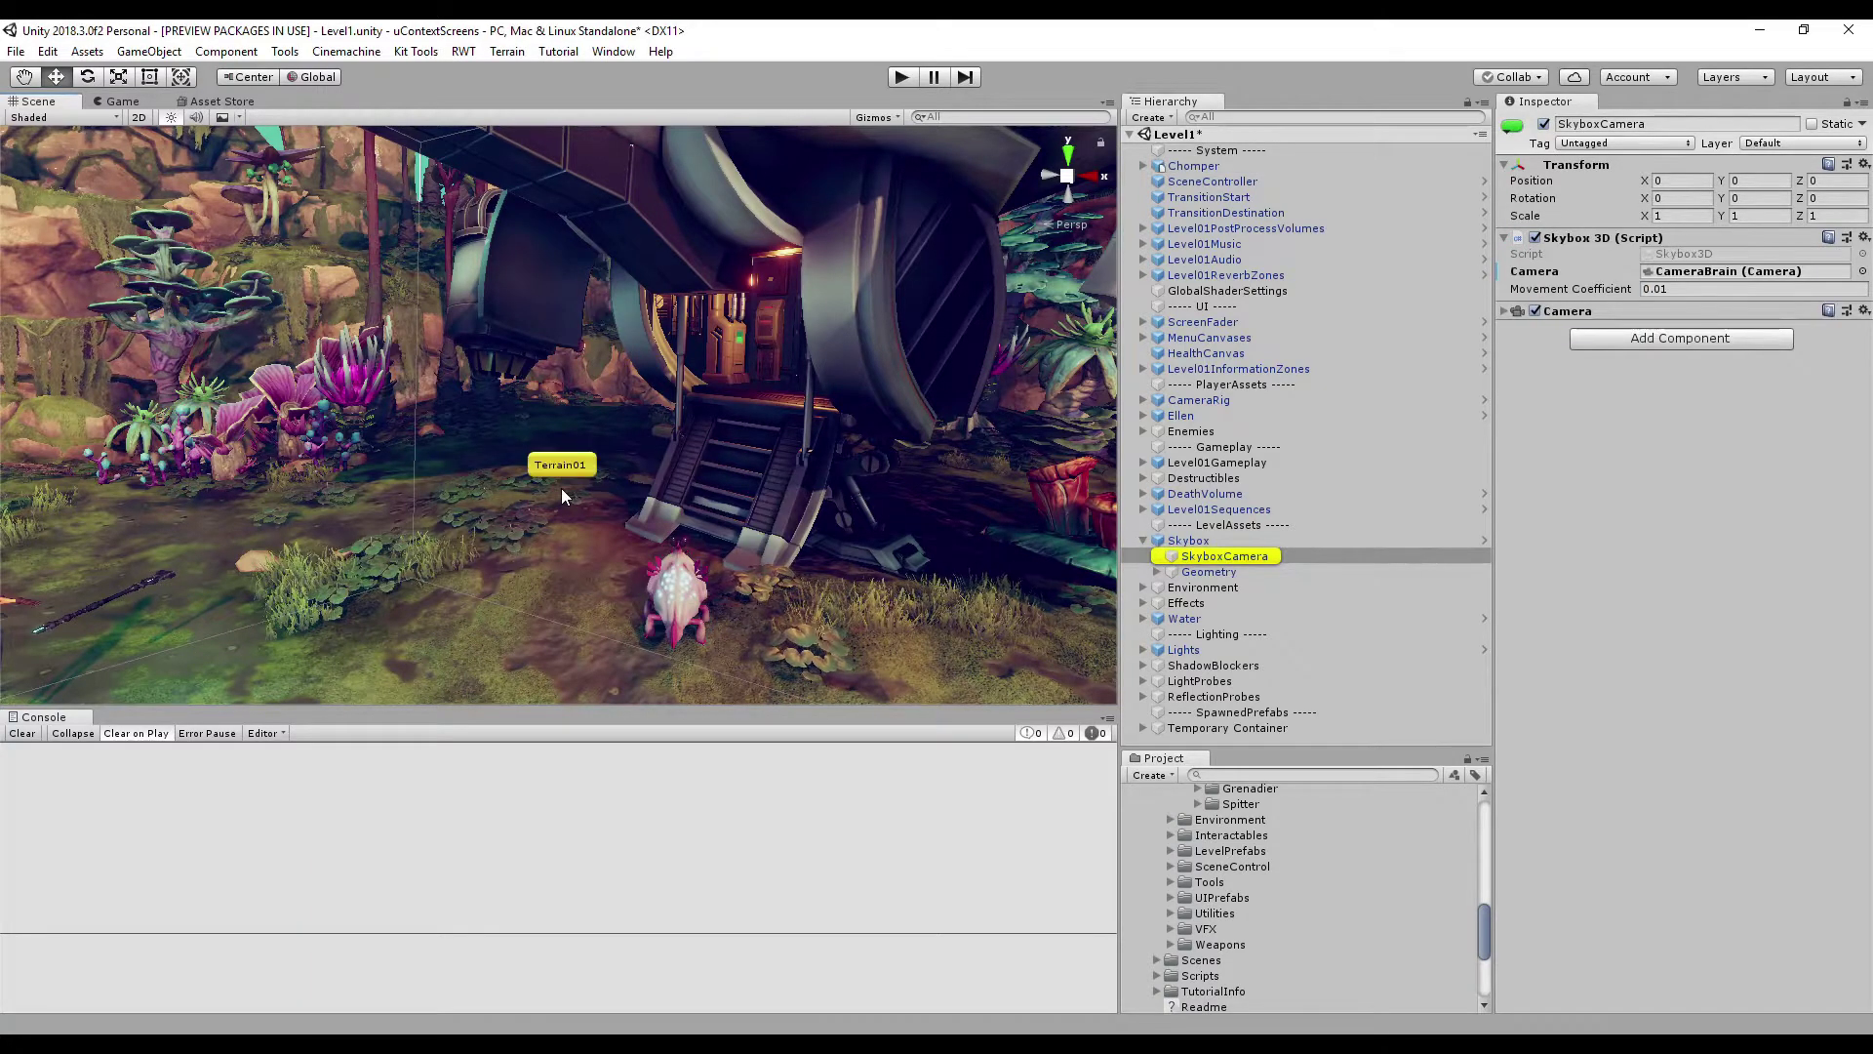
Search 'LS:w' and run the Lighting Settings result.
{"action": "key", "text": "ctrl+q"}
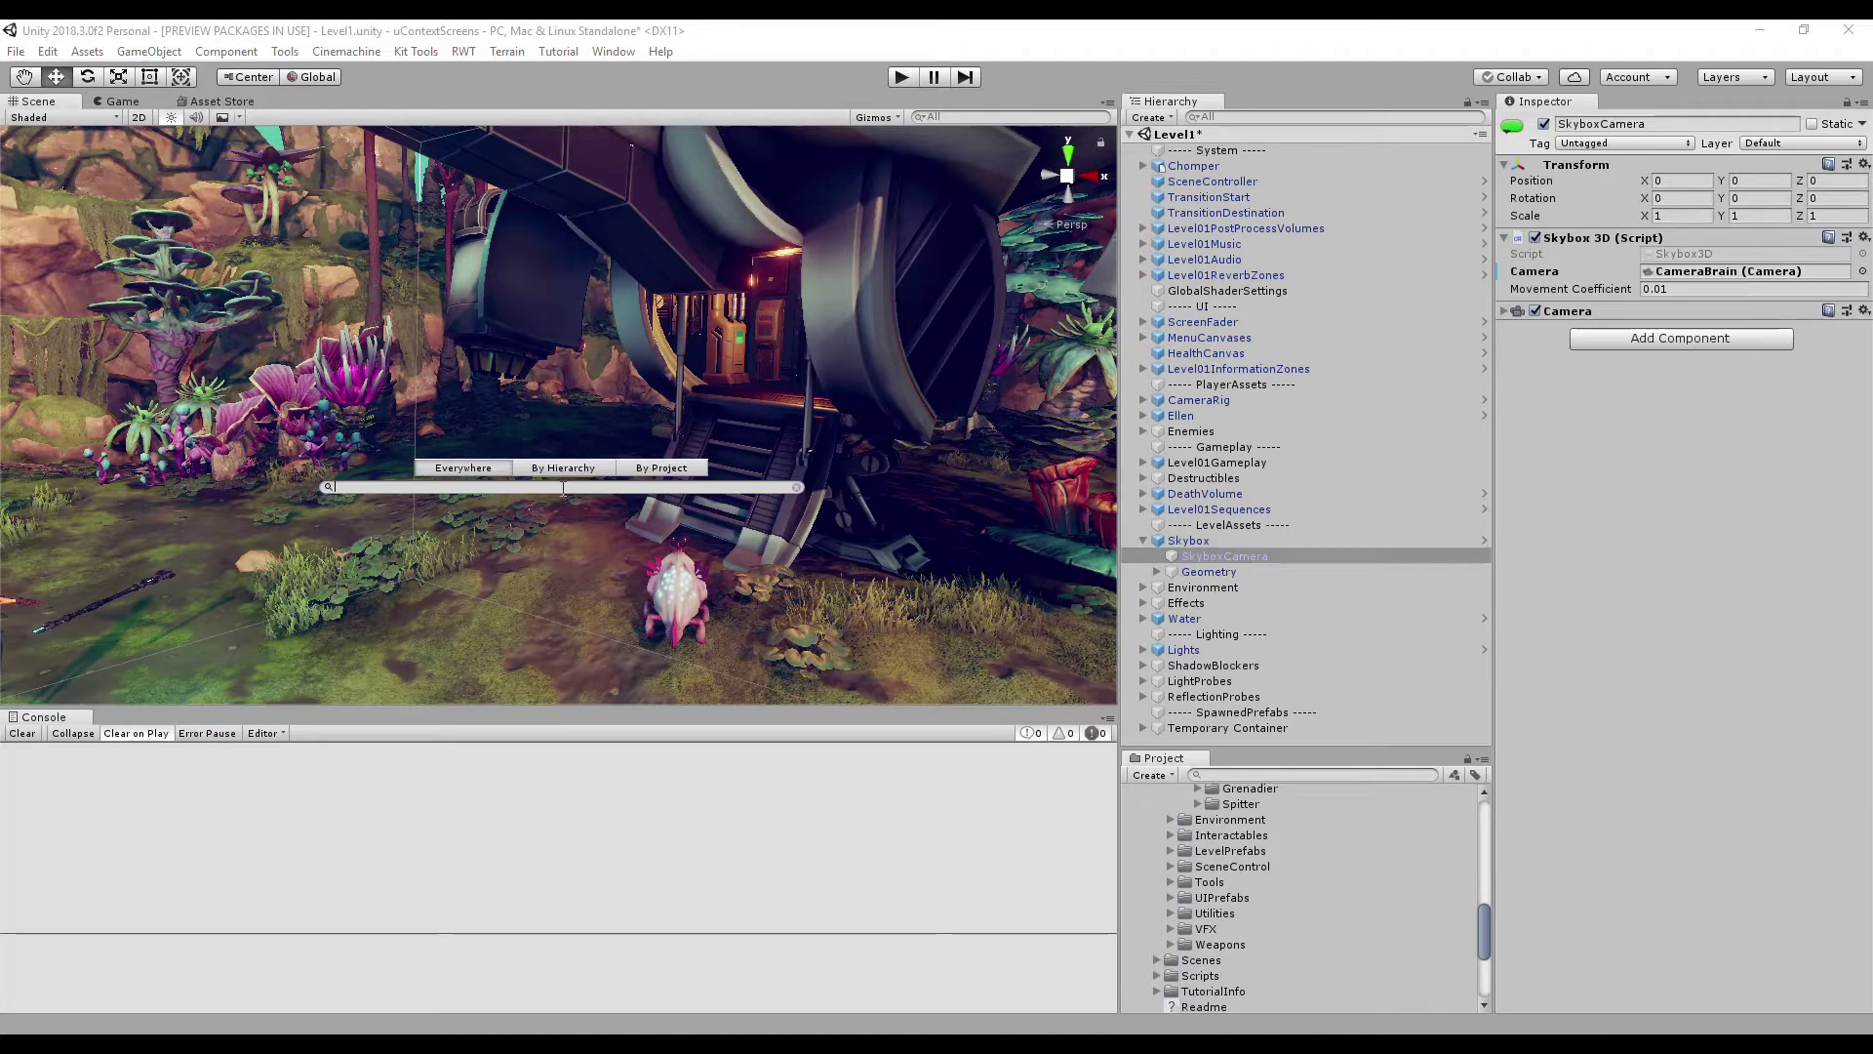
{"action": "type", "text": "LS:w"}
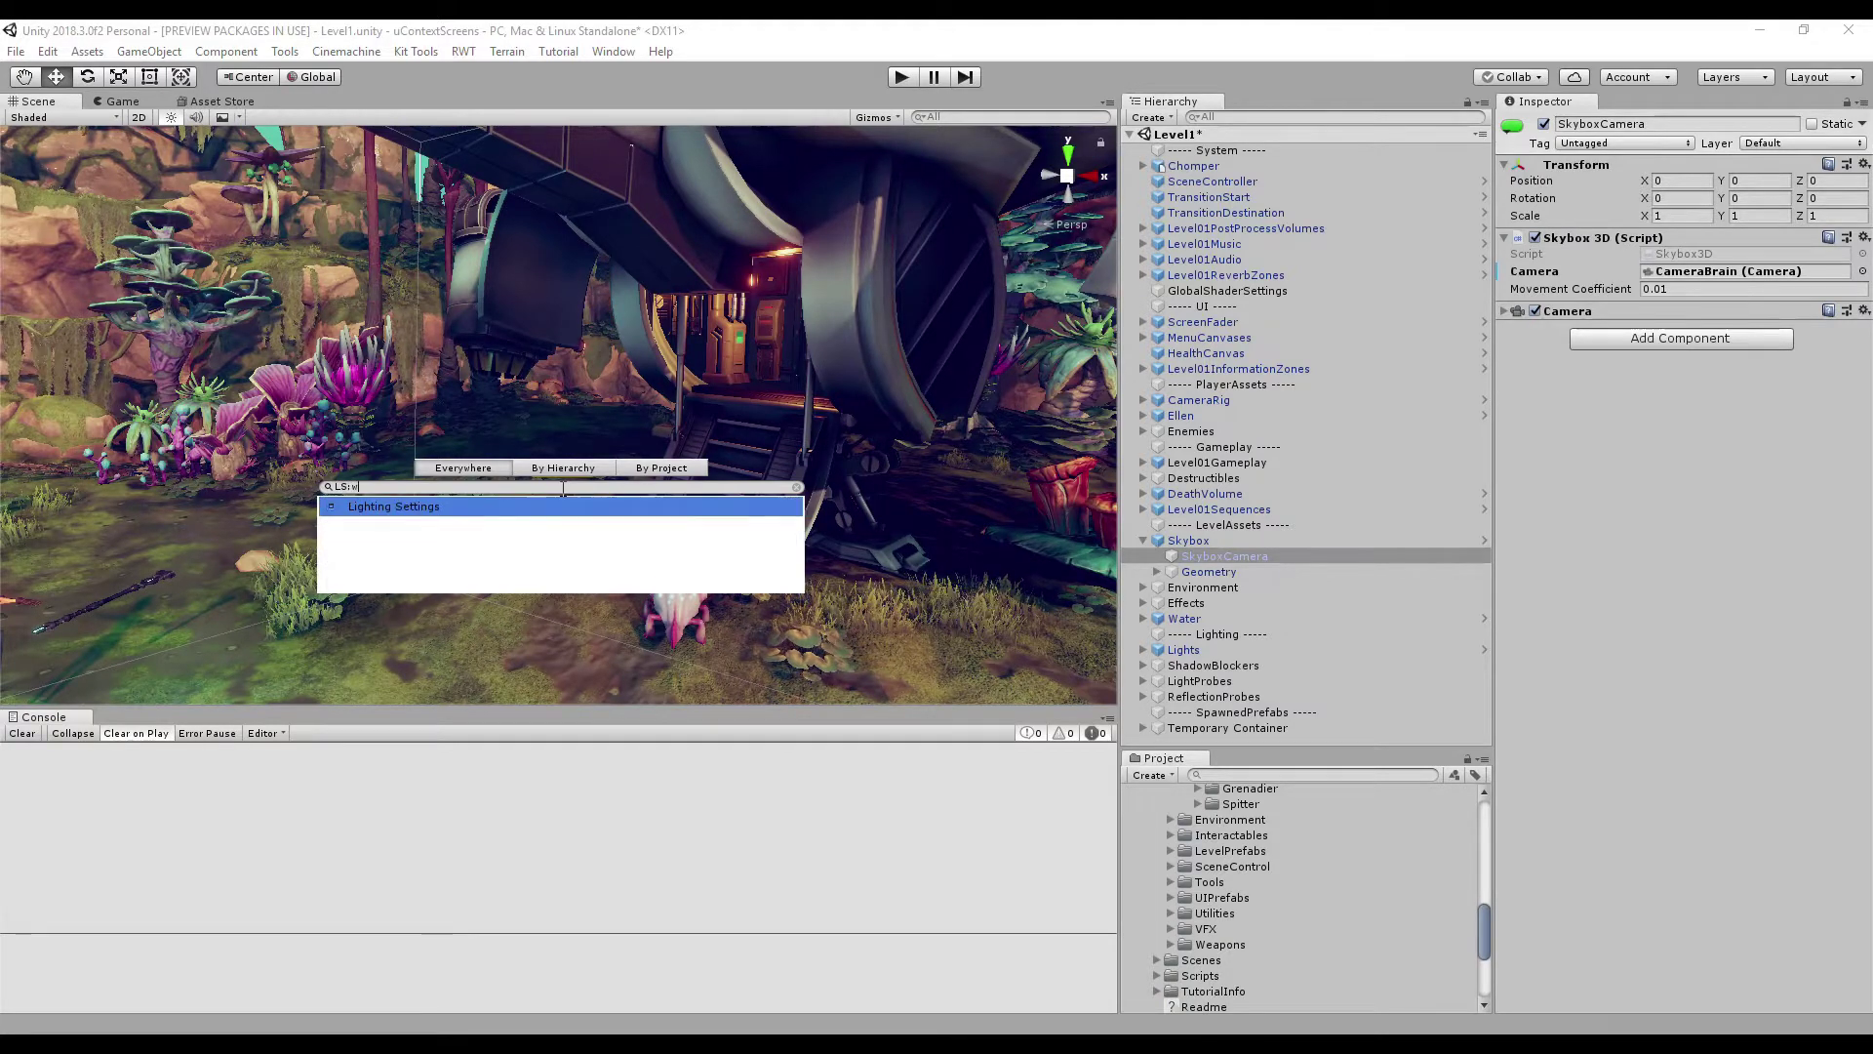
{"action": "key", "text": "Return"}
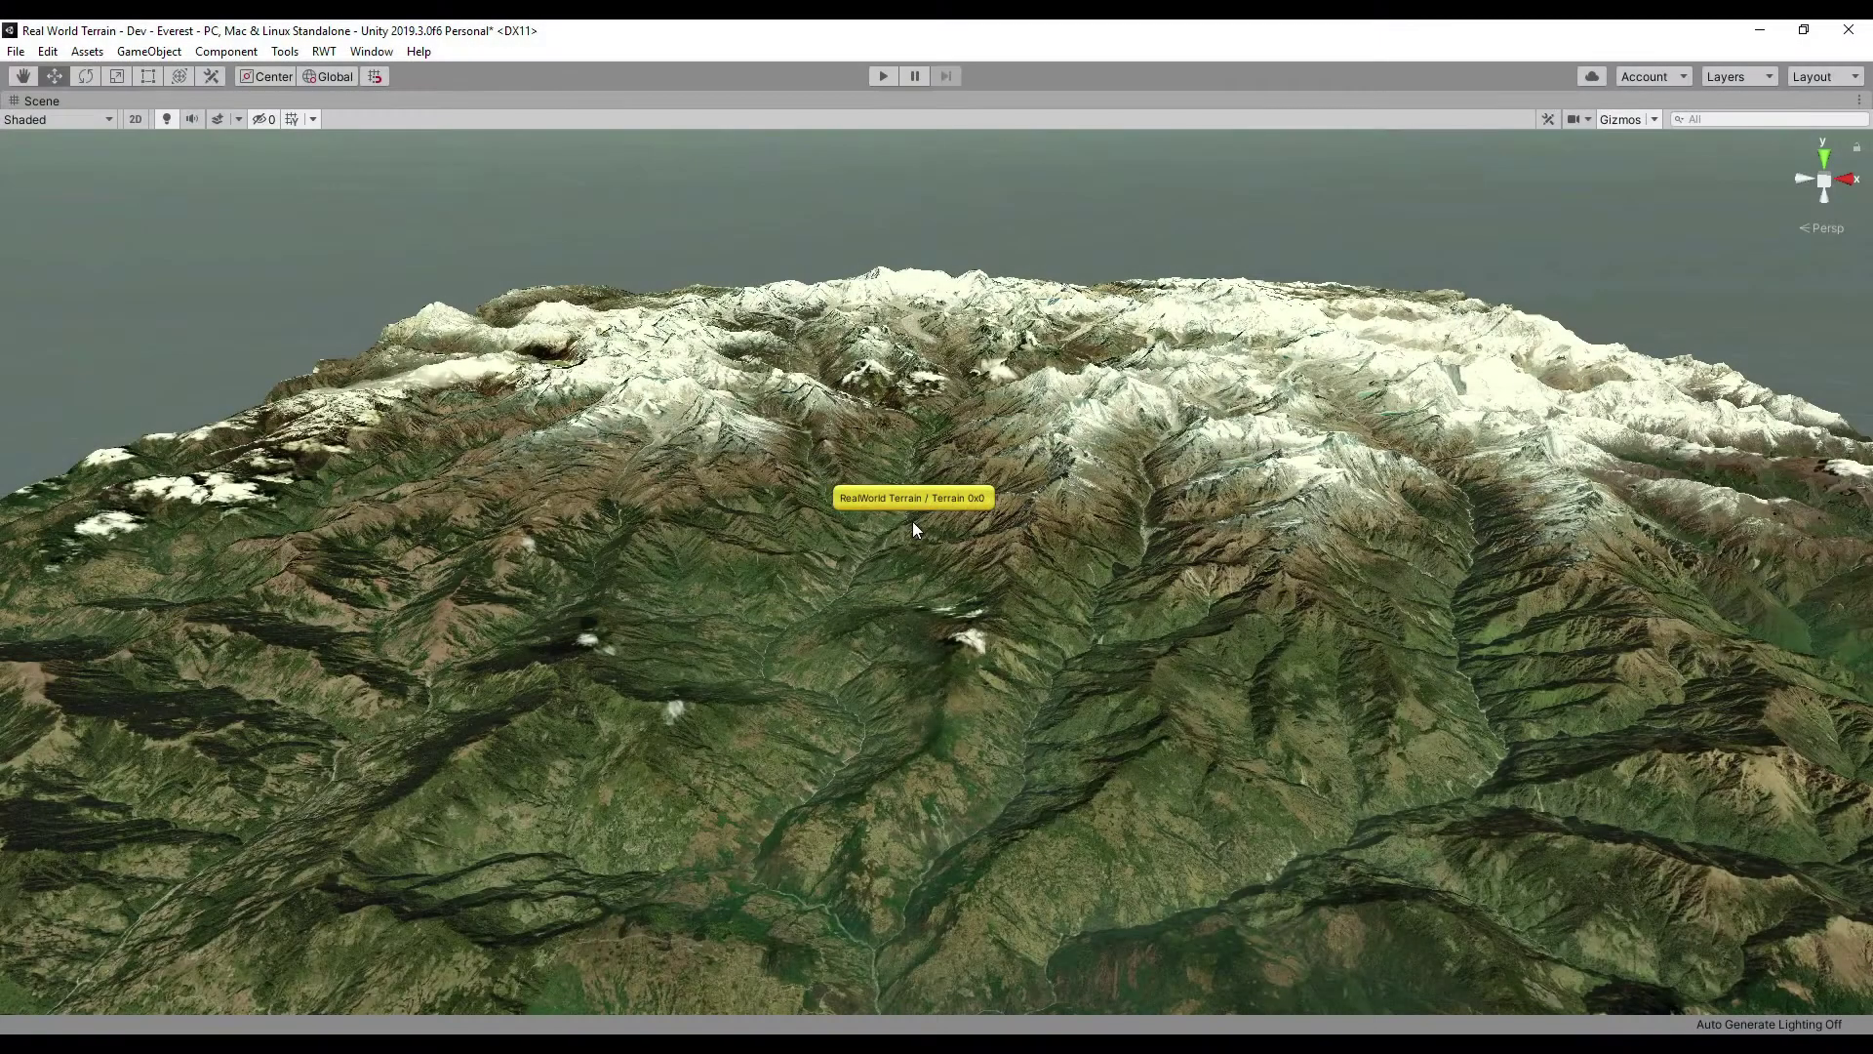
Preview each of the Everest terrain scene's cameras in turn, then orbit the terrain.
{"action": "left_click", "coordinate": [911, 521]}
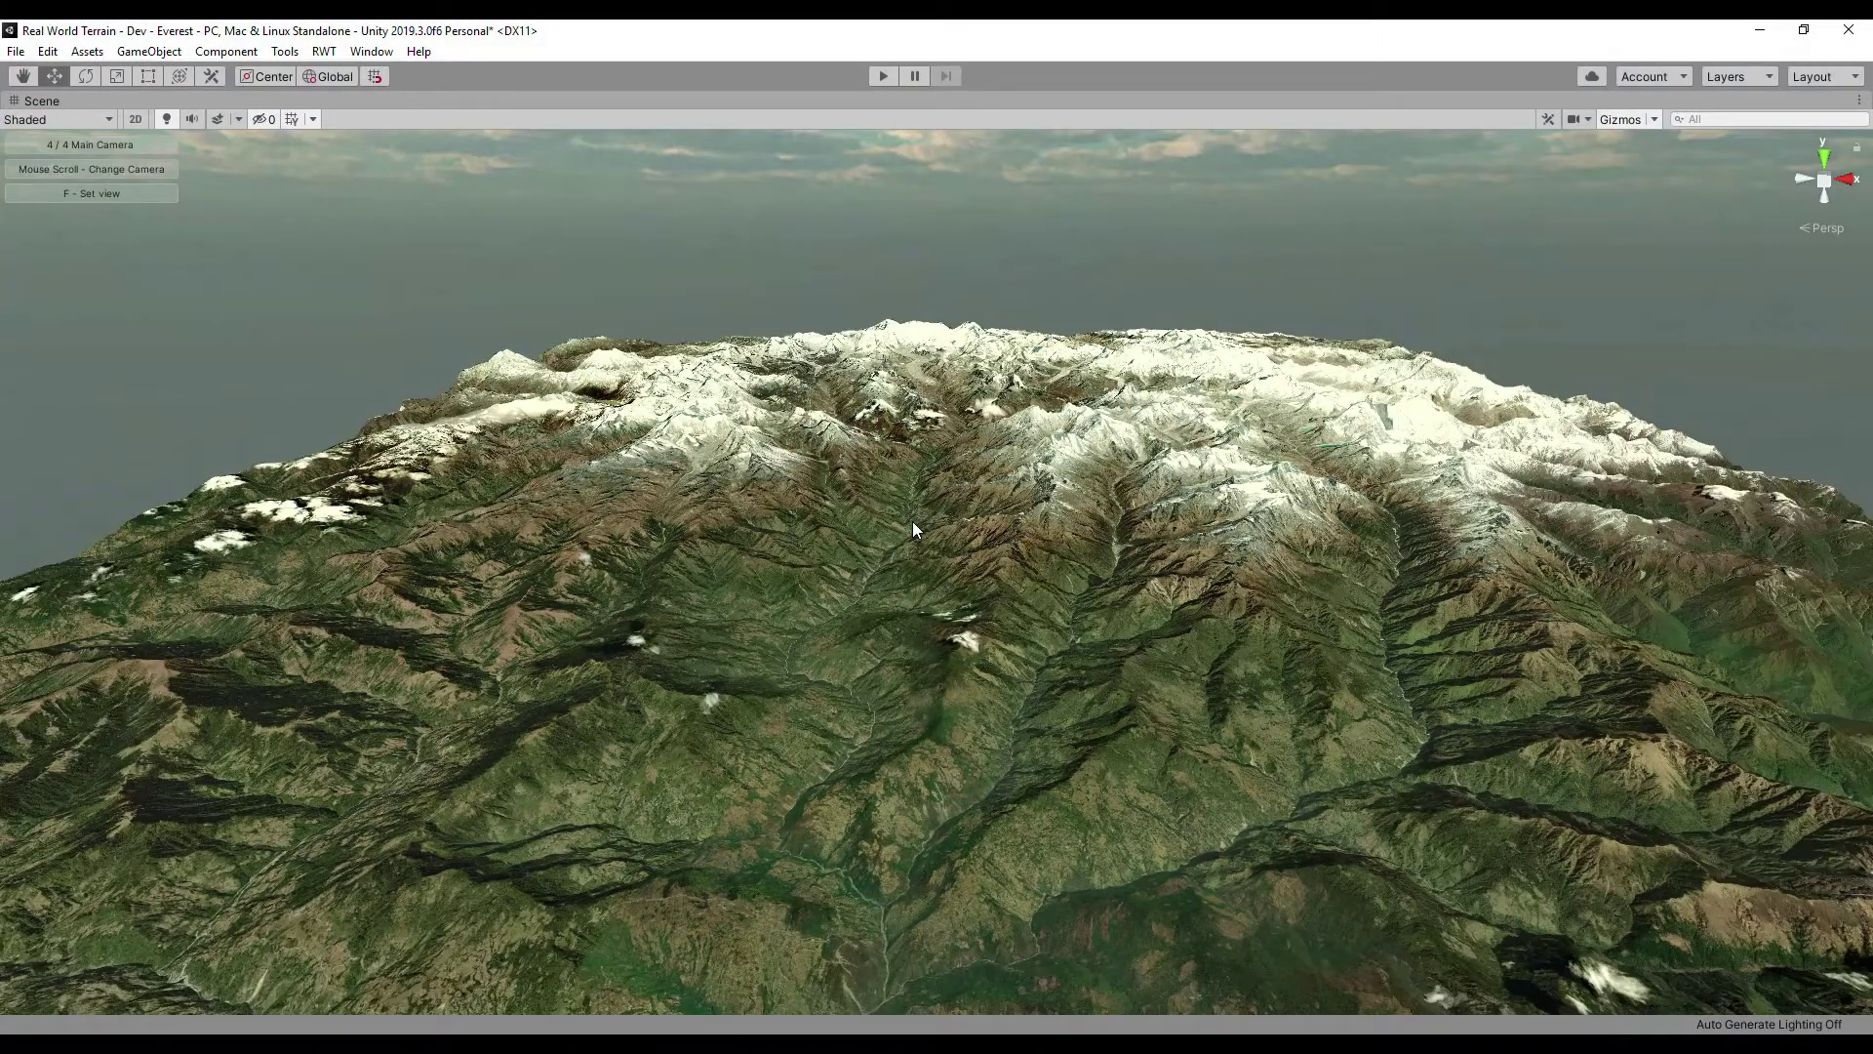
{"action": "scroll", "coordinate": [911, 521], "scroll_direction": "down", "scroll_amount": 1}
{"action": "scroll", "coordinate": [911, 521], "scroll_direction": "down", "scroll_amount": 1}
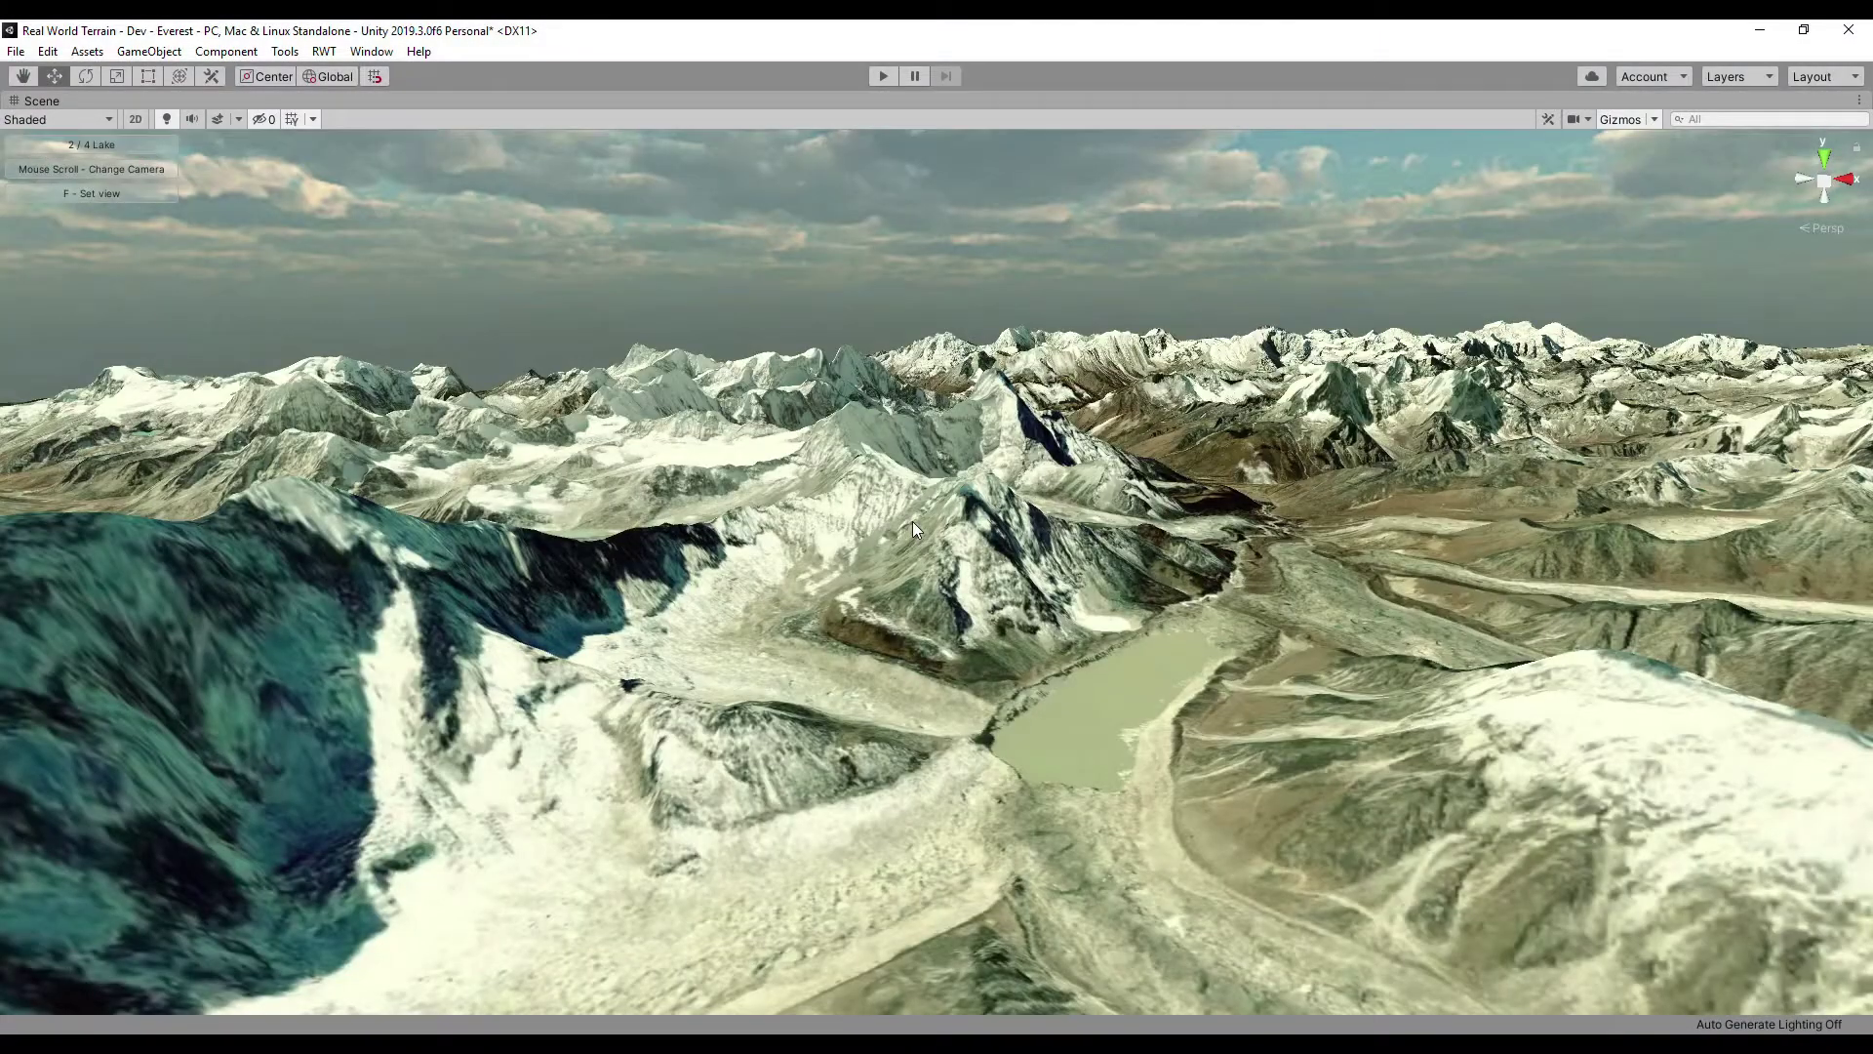
{"action": "scroll", "coordinate": [911, 521], "scroll_direction": "down", "scroll_amount": 1}
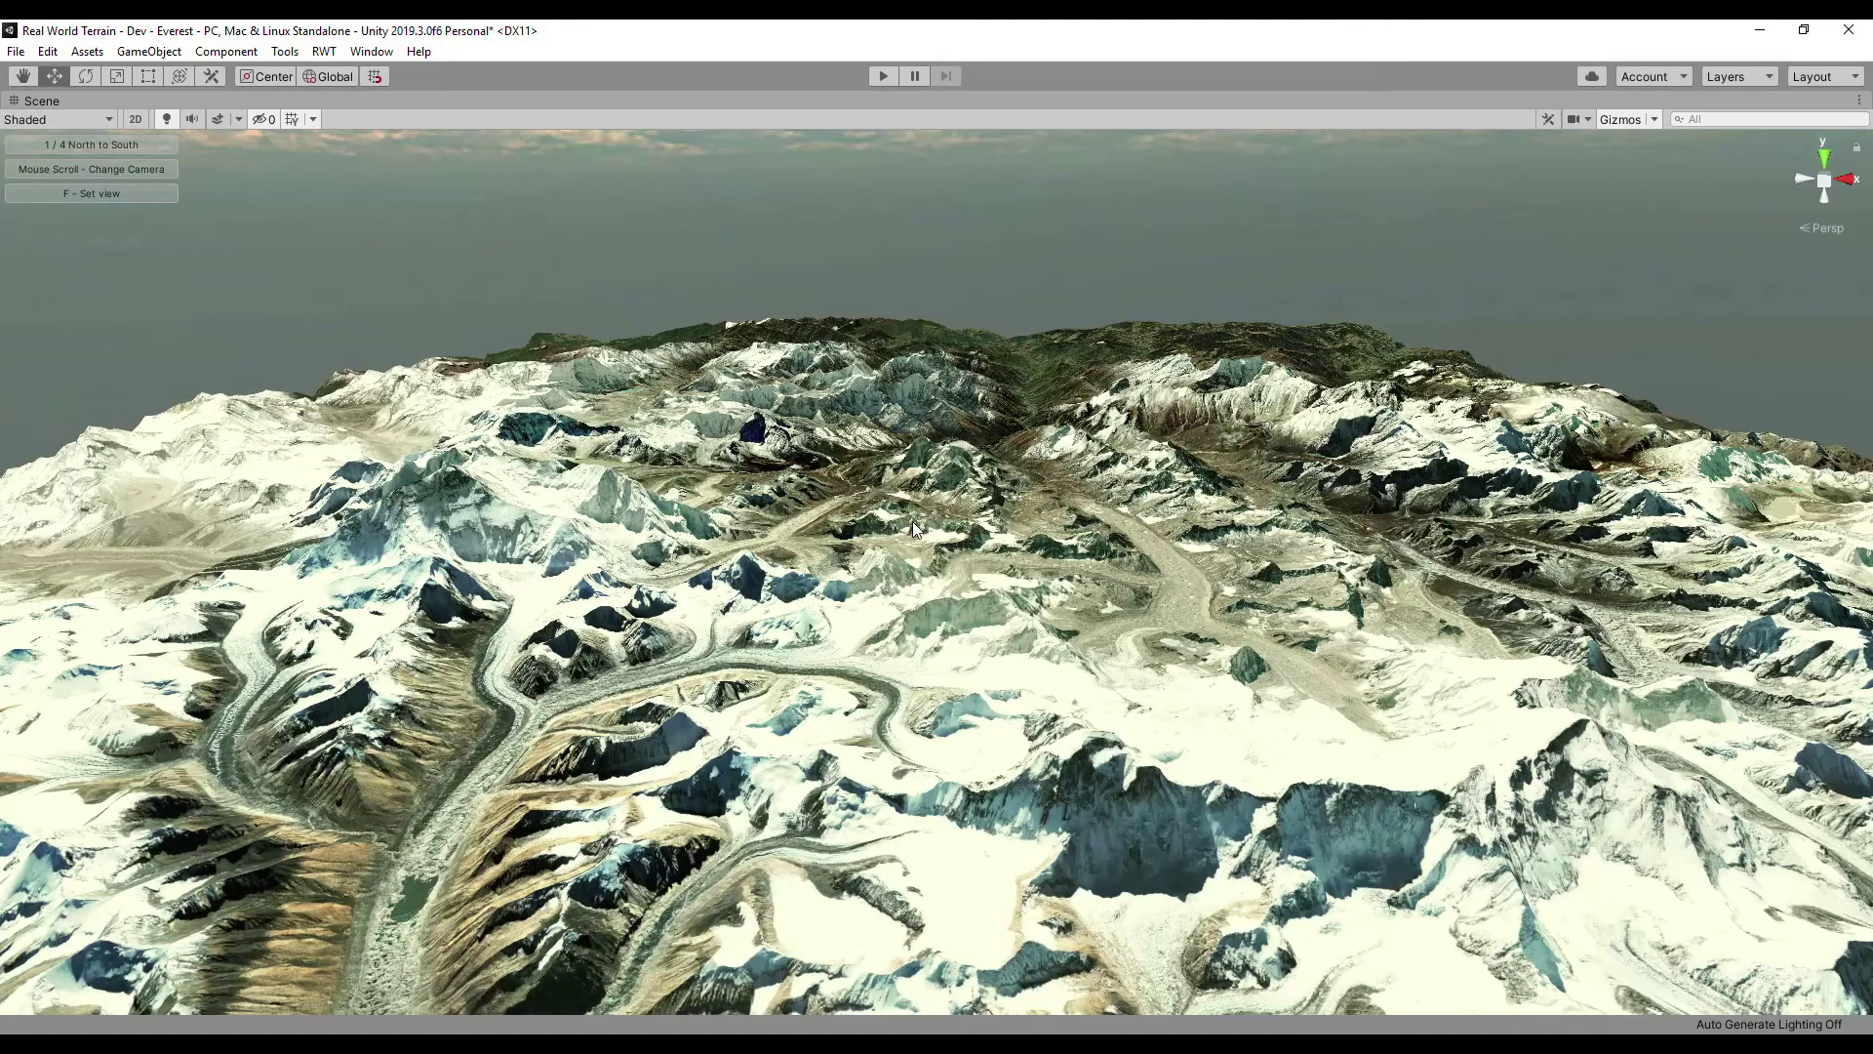
{"action": "scroll", "coordinate": [911, 521], "scroll_direction": "down", "scroll_amount": 1}
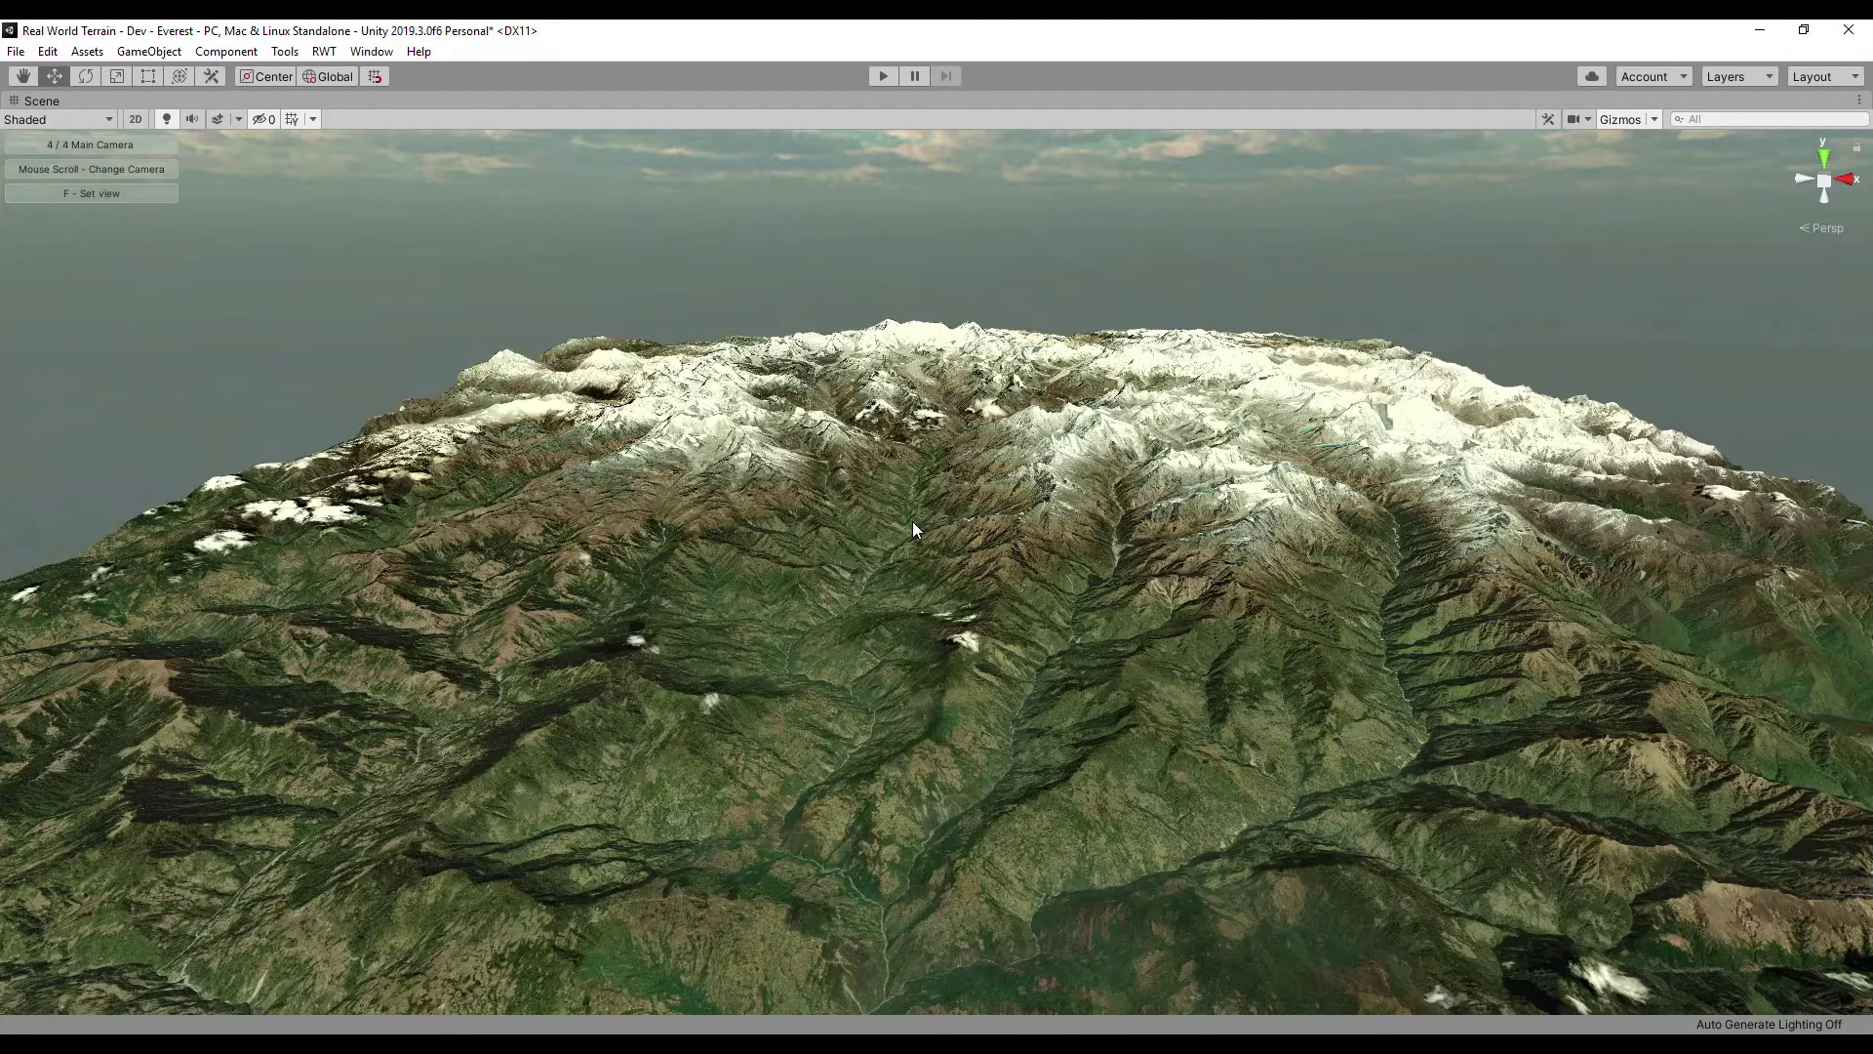
{"action": "scroll", "coordinate": [912, 521], "scroll_direction": "down", "scroll_amount": 1}
{"action": "left_click_drag", "start_coordinate": [911, 521], "coordinate": [969, 372], "text": "alt"}
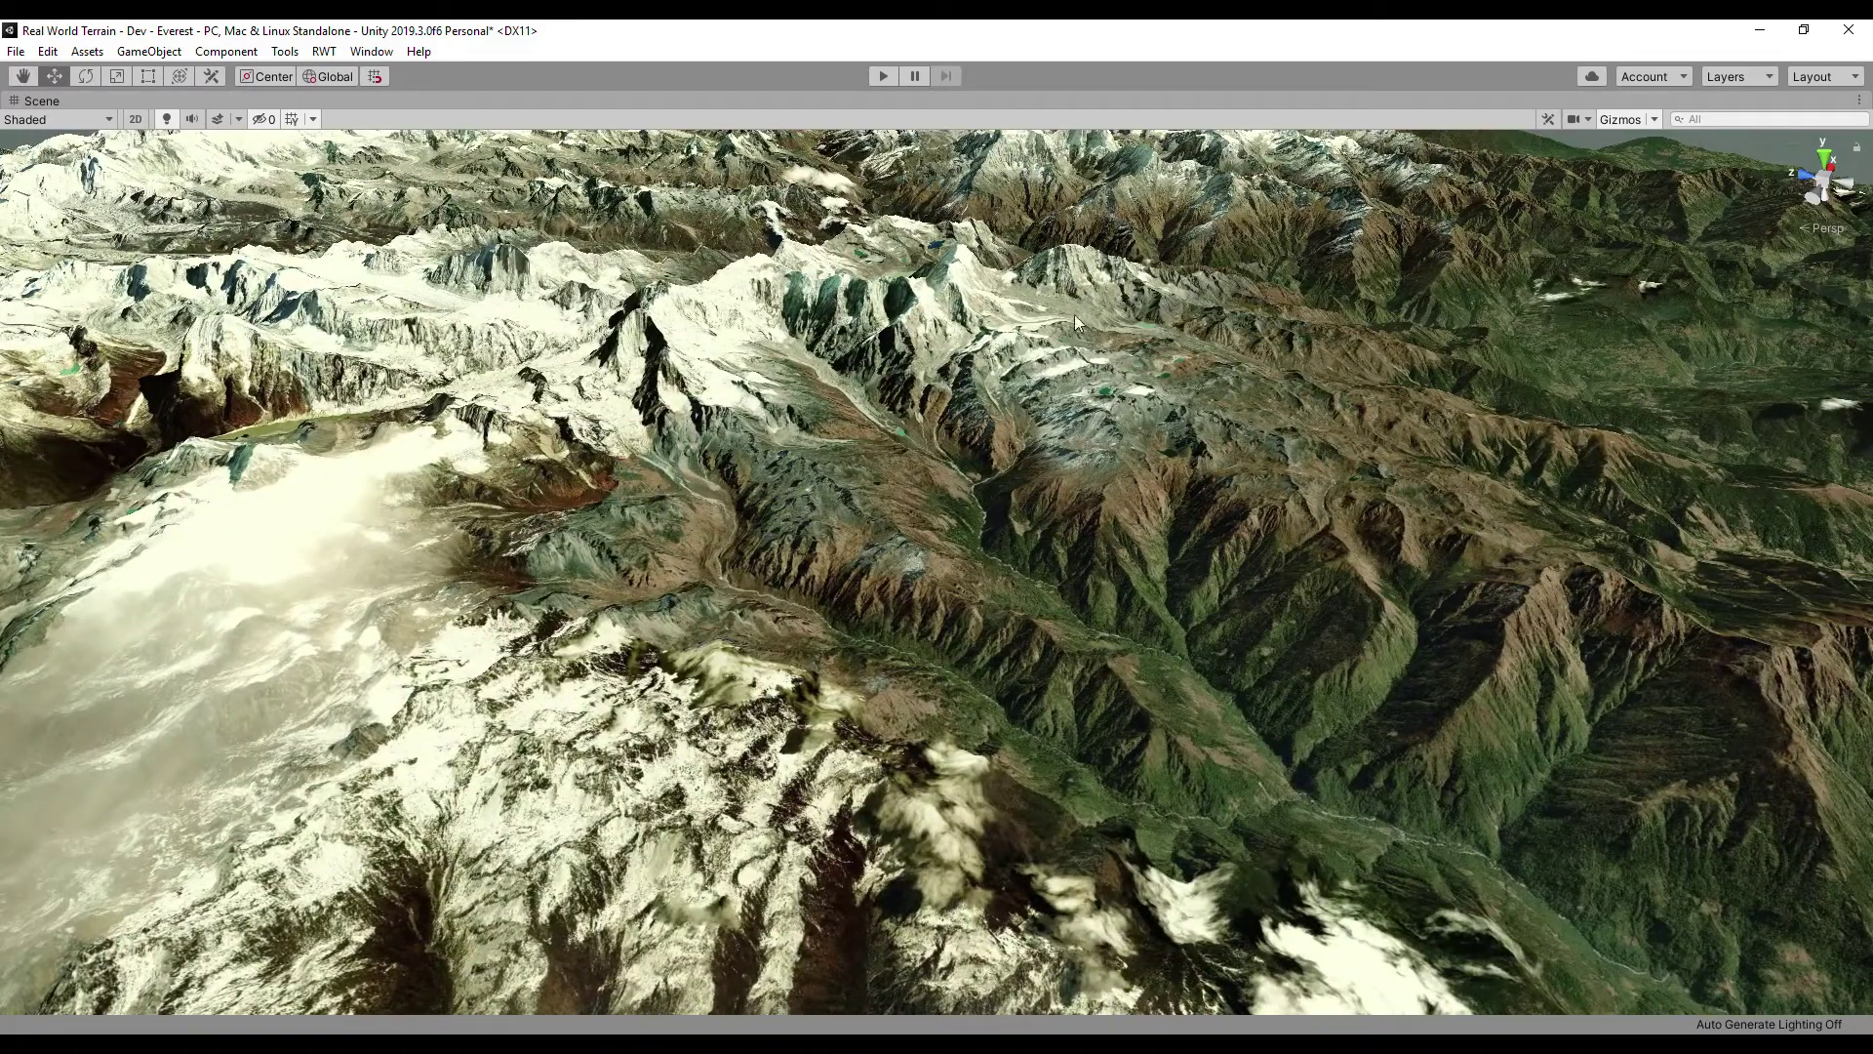
{"action": "left_click", "coordinate": [371, 51]}
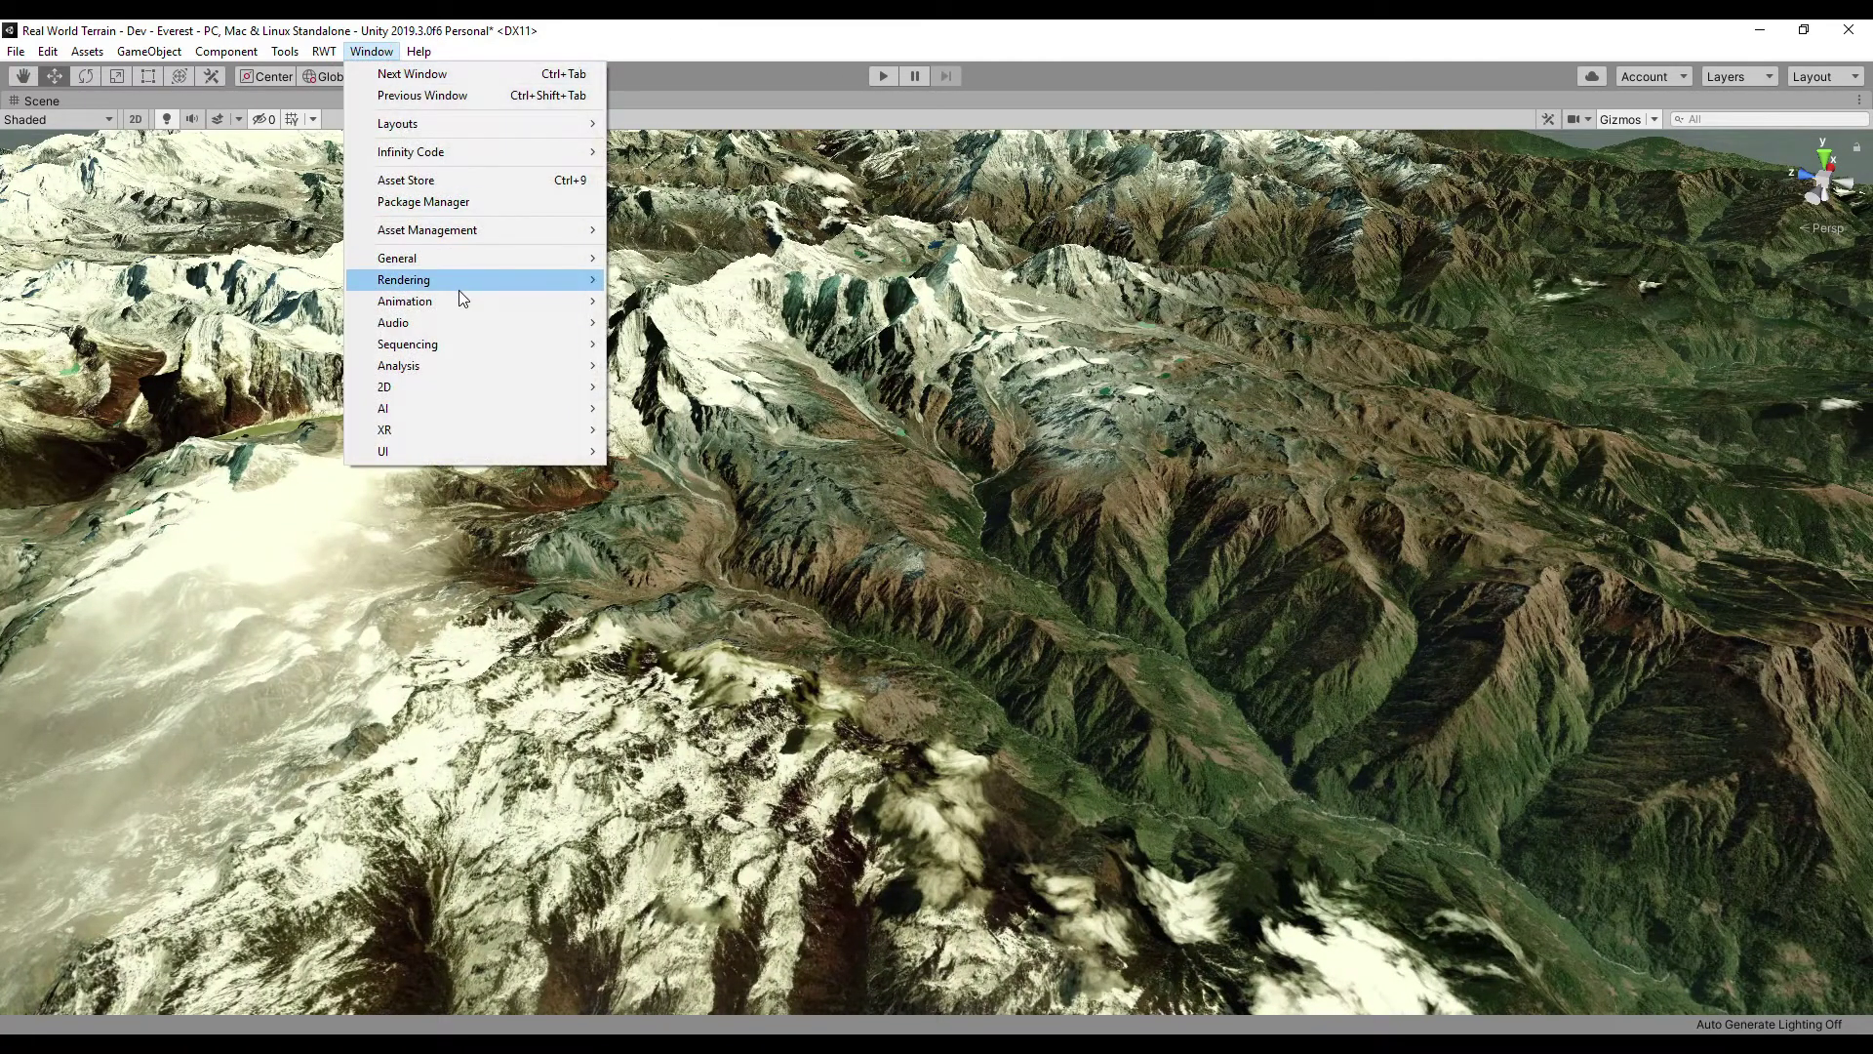
Change the Lighting skybox material from sky5X2 to sky5X3 and close the Lighting window.
{"action": "mouse_move", "coordinate": [590, 289]}
{"action": "left_click", "coordinate": [682, 280]}
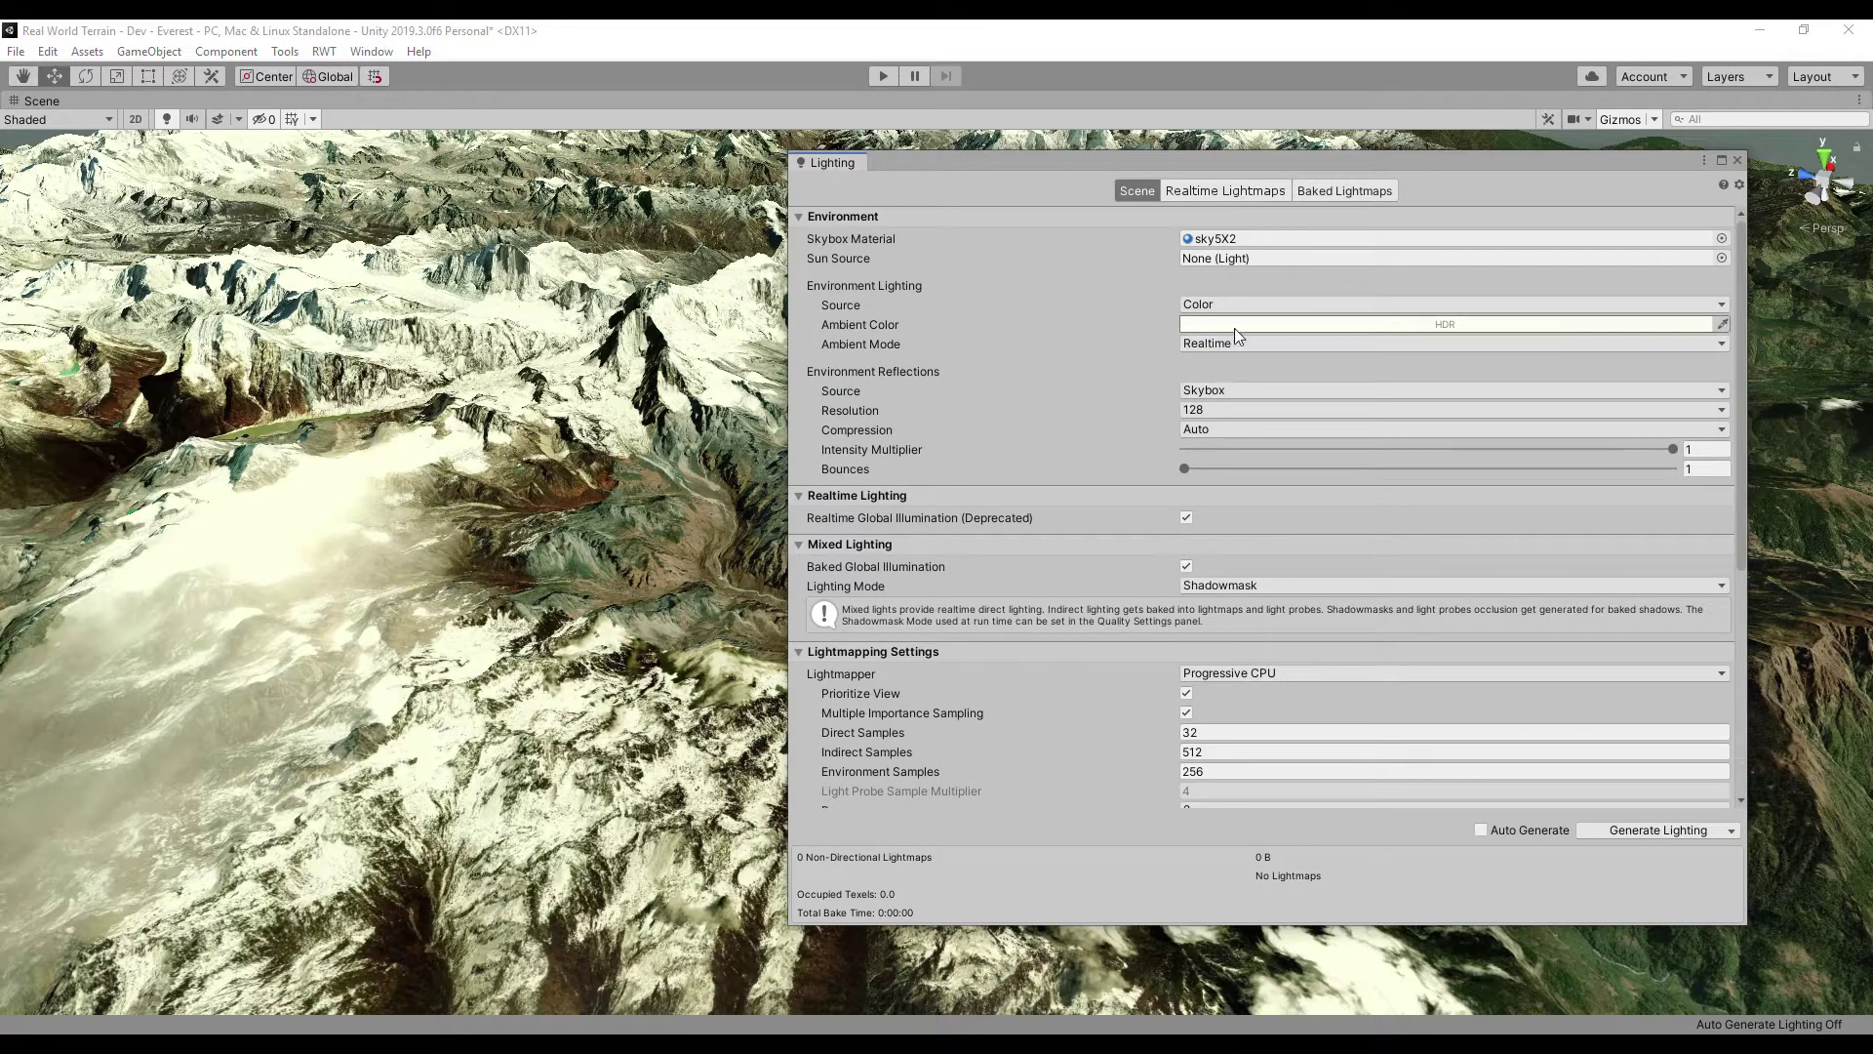
{"action": "left_click", "coordinate": [1722, 238]}
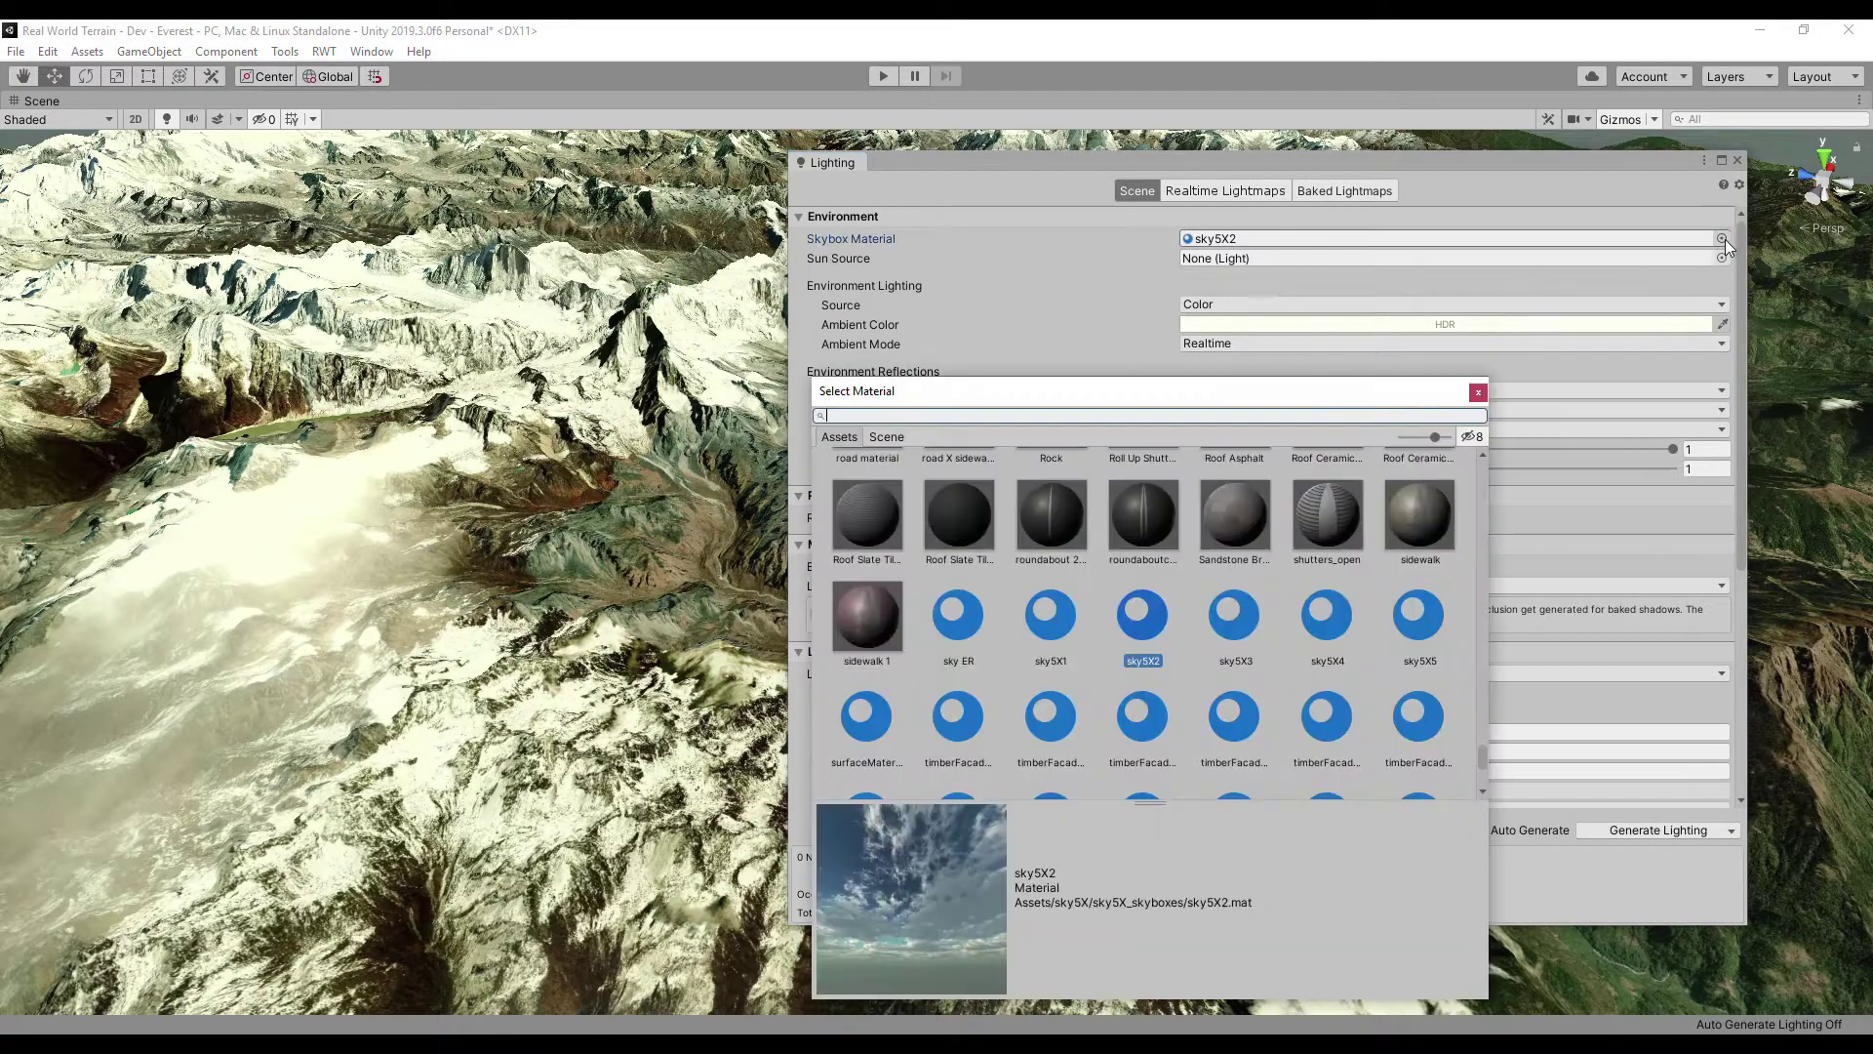
{"action": "left_click", "coordinate": [1192, 626]}
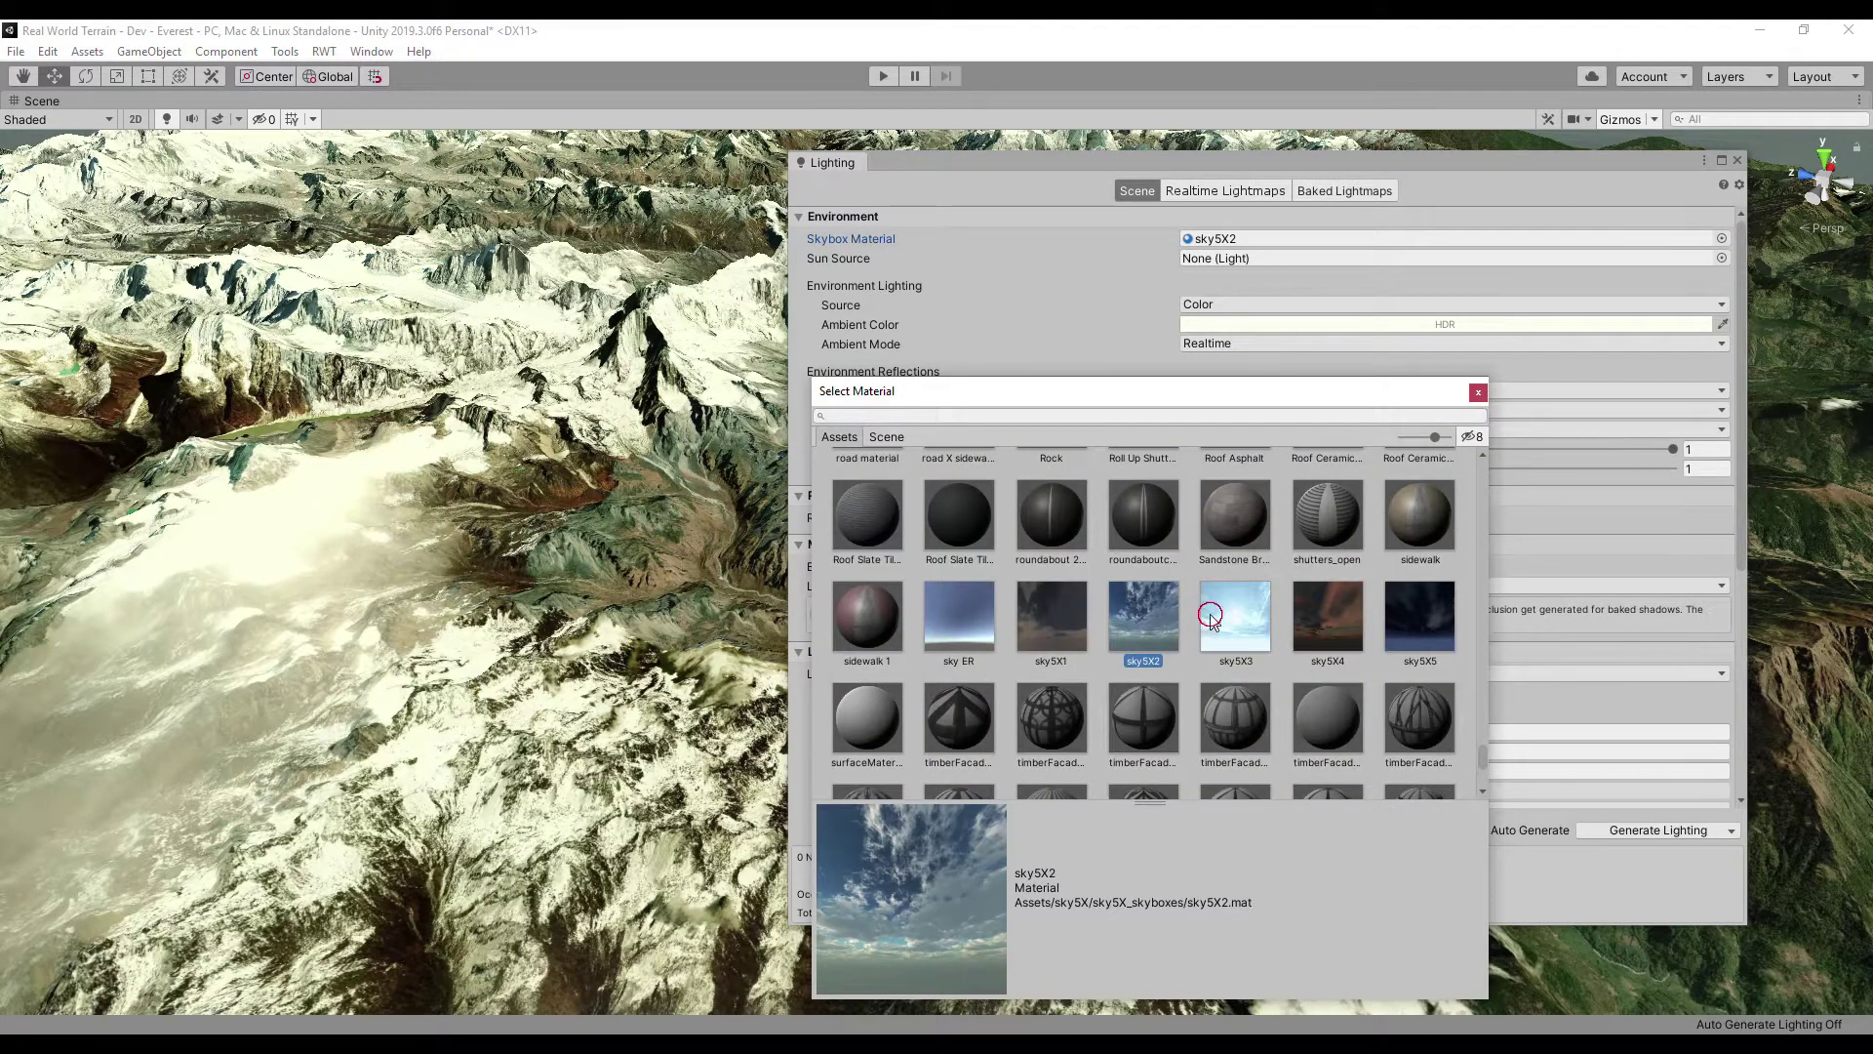
{"action": "double_click", "coordinate": [1212, 621]}
{"action": "left_click", "coordinate": [1739, 159]}
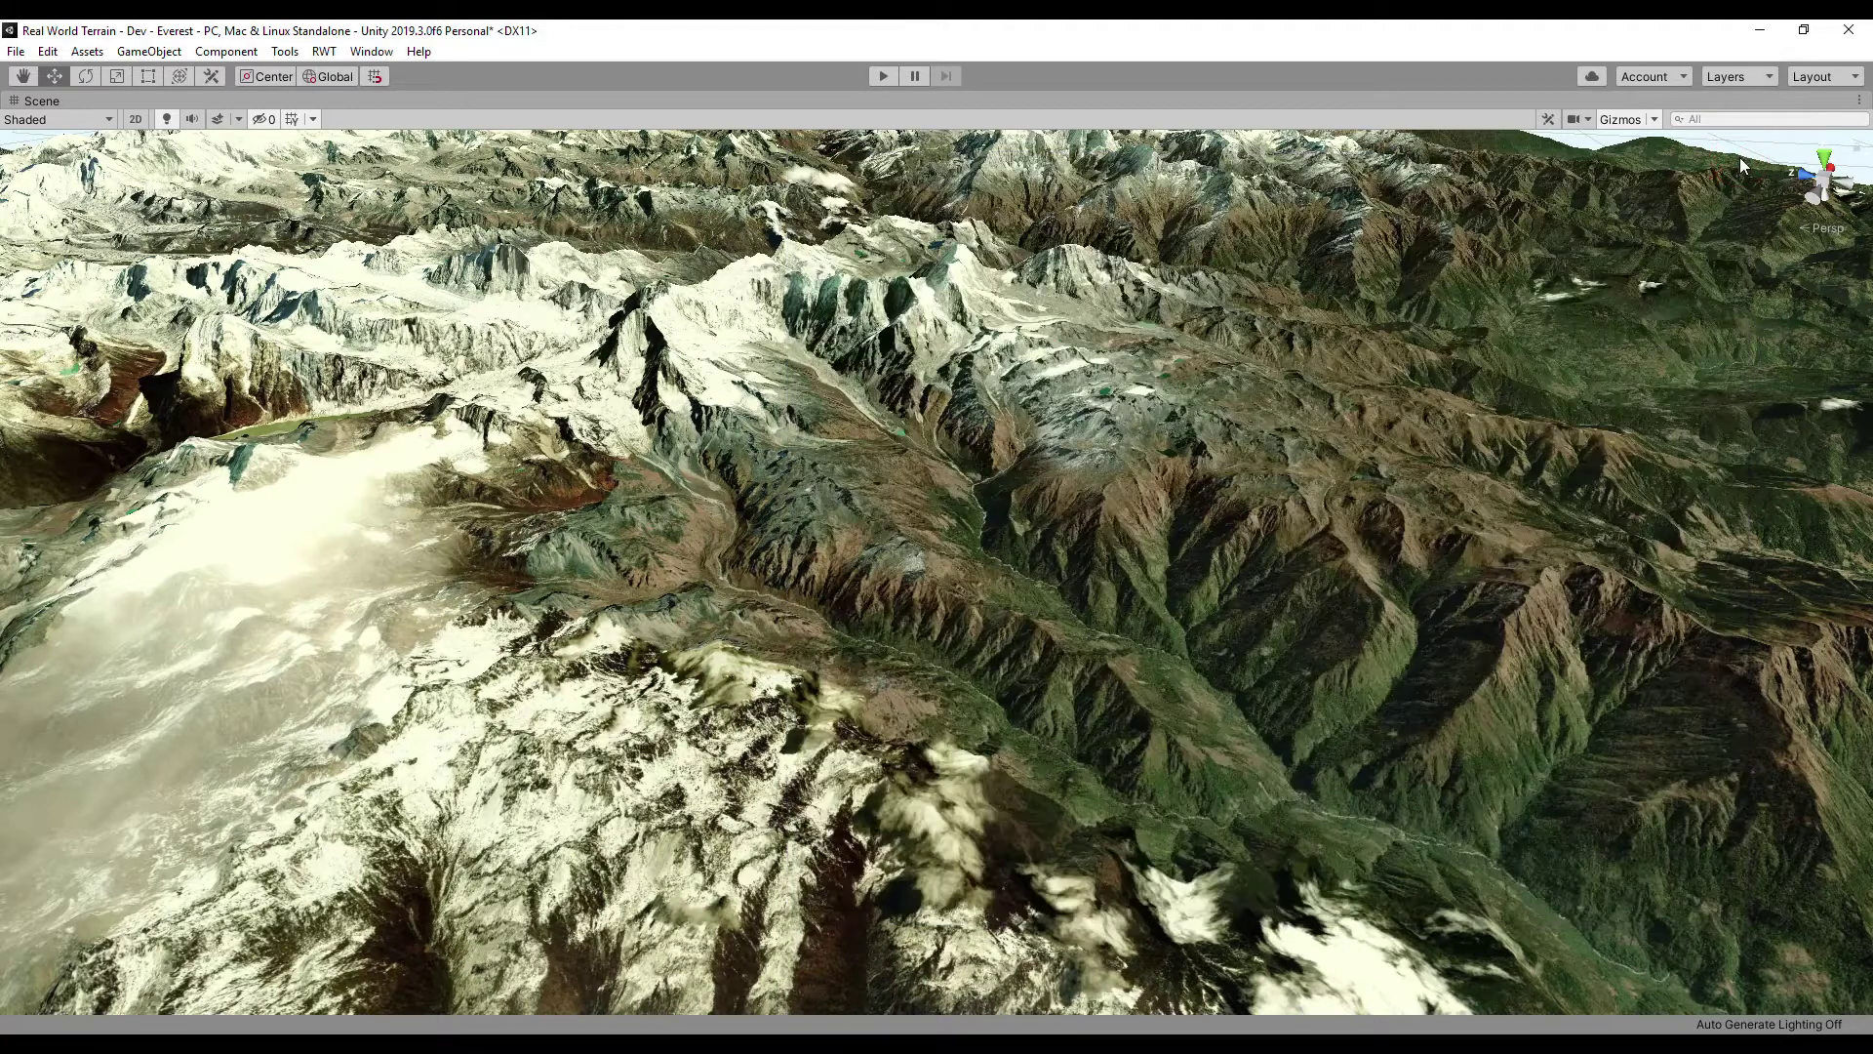
{"action": "scroll", "coordinate": [1741, 161], "scroll_direction": "down", "scroll_amount": 1}
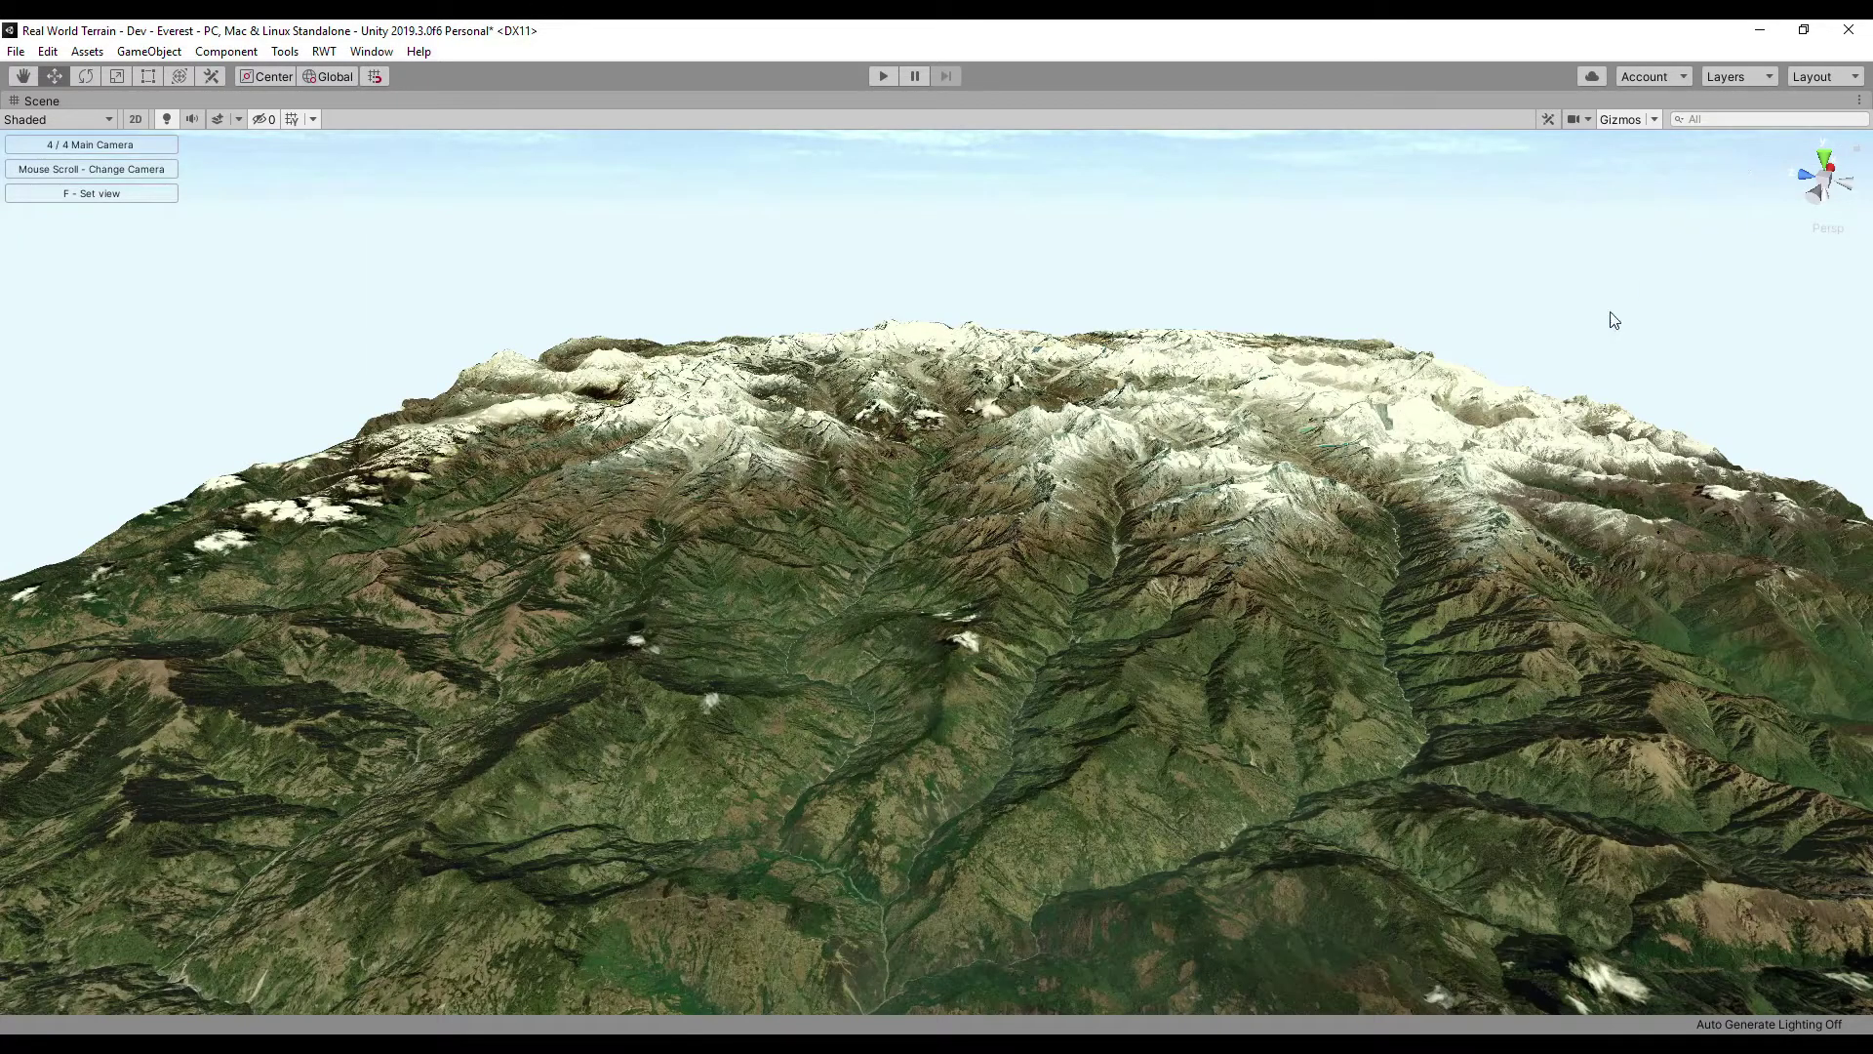
Cycle the Scene view through the Main Camera, Near View Camera and Lake previews under sky5X3.
{"action": "scroll", "coordinate": [1611, 320], "scroll_direction": "up", "scroll_amount": 1}
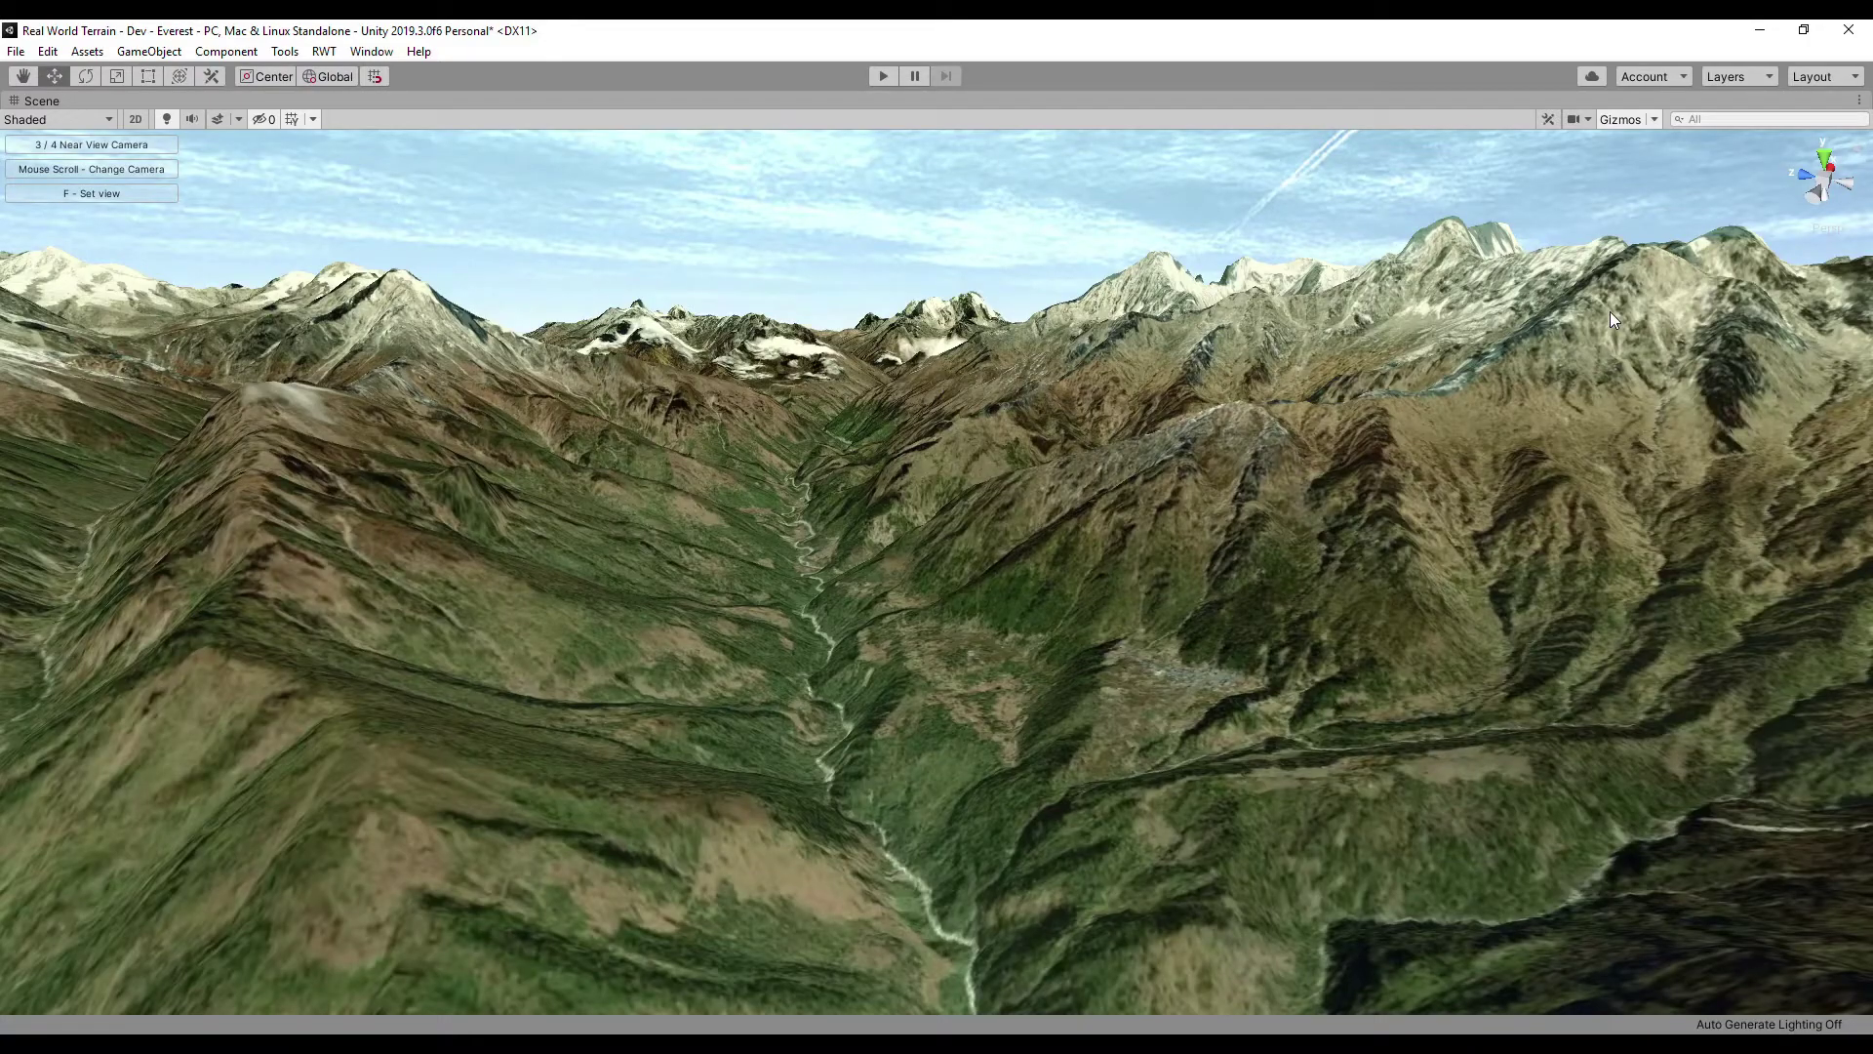
{"action": "scroll", "coordinate": [1611, 320], "scroll_direction": "up", "scroll_amount": 1}
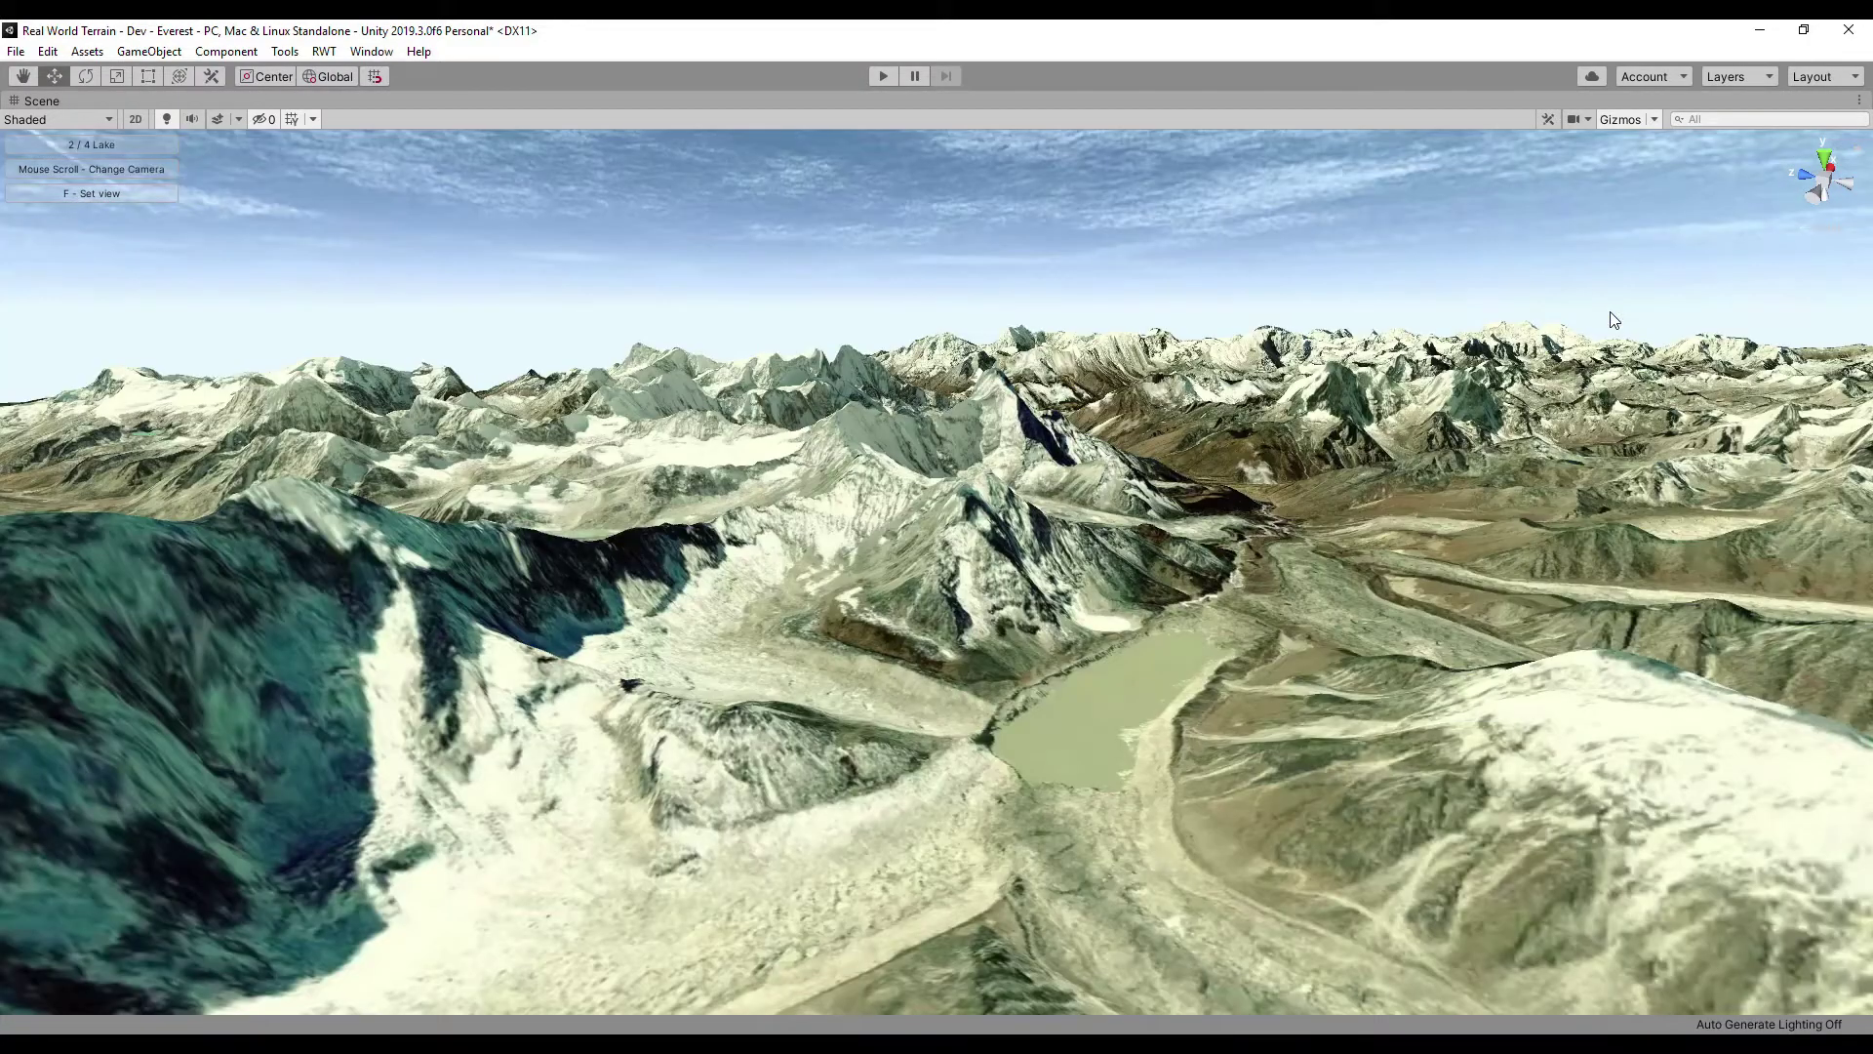
{"action": "scroll", "coordinate": [1611, 320], "scroll_direction": "up", "scroll_amount": 1}
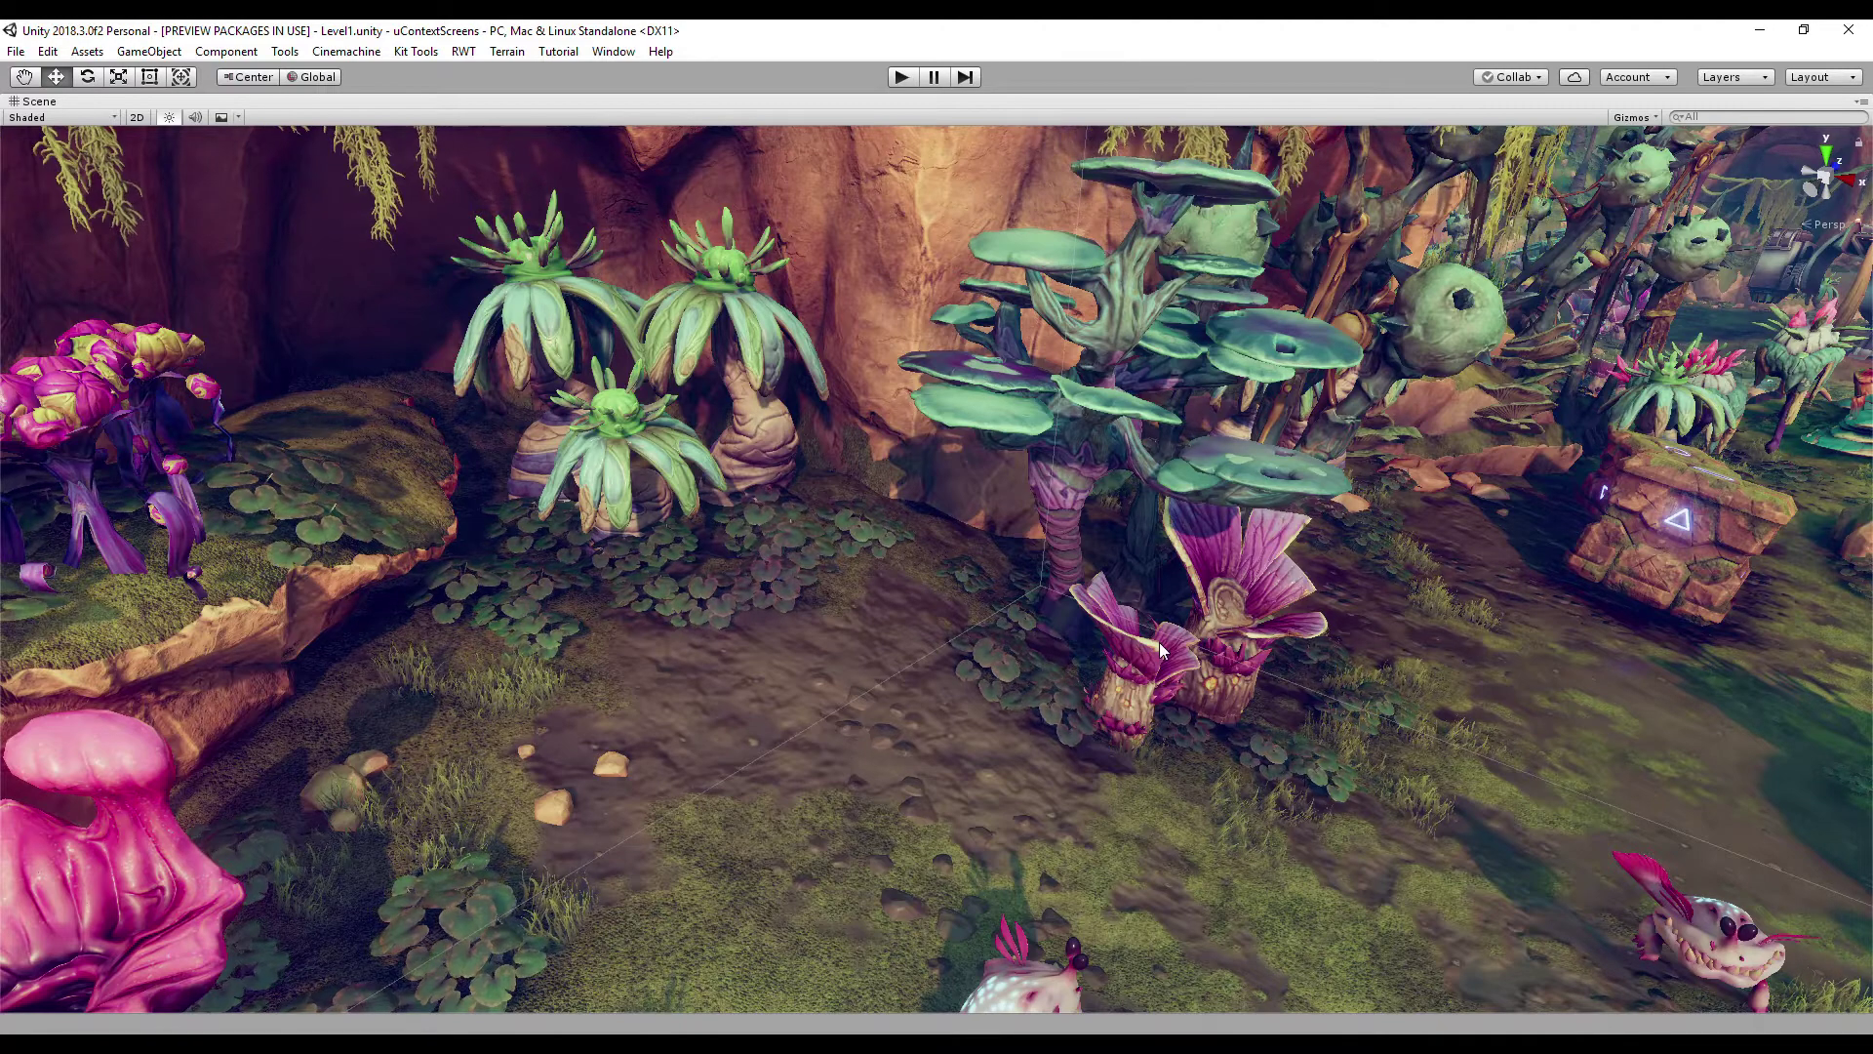
Replace the two purple plants with VegetationMedium03 using the uContextScreens Create Browser search 'VM'.
{"action": "left_click", "coordinate": [1233, 631]}
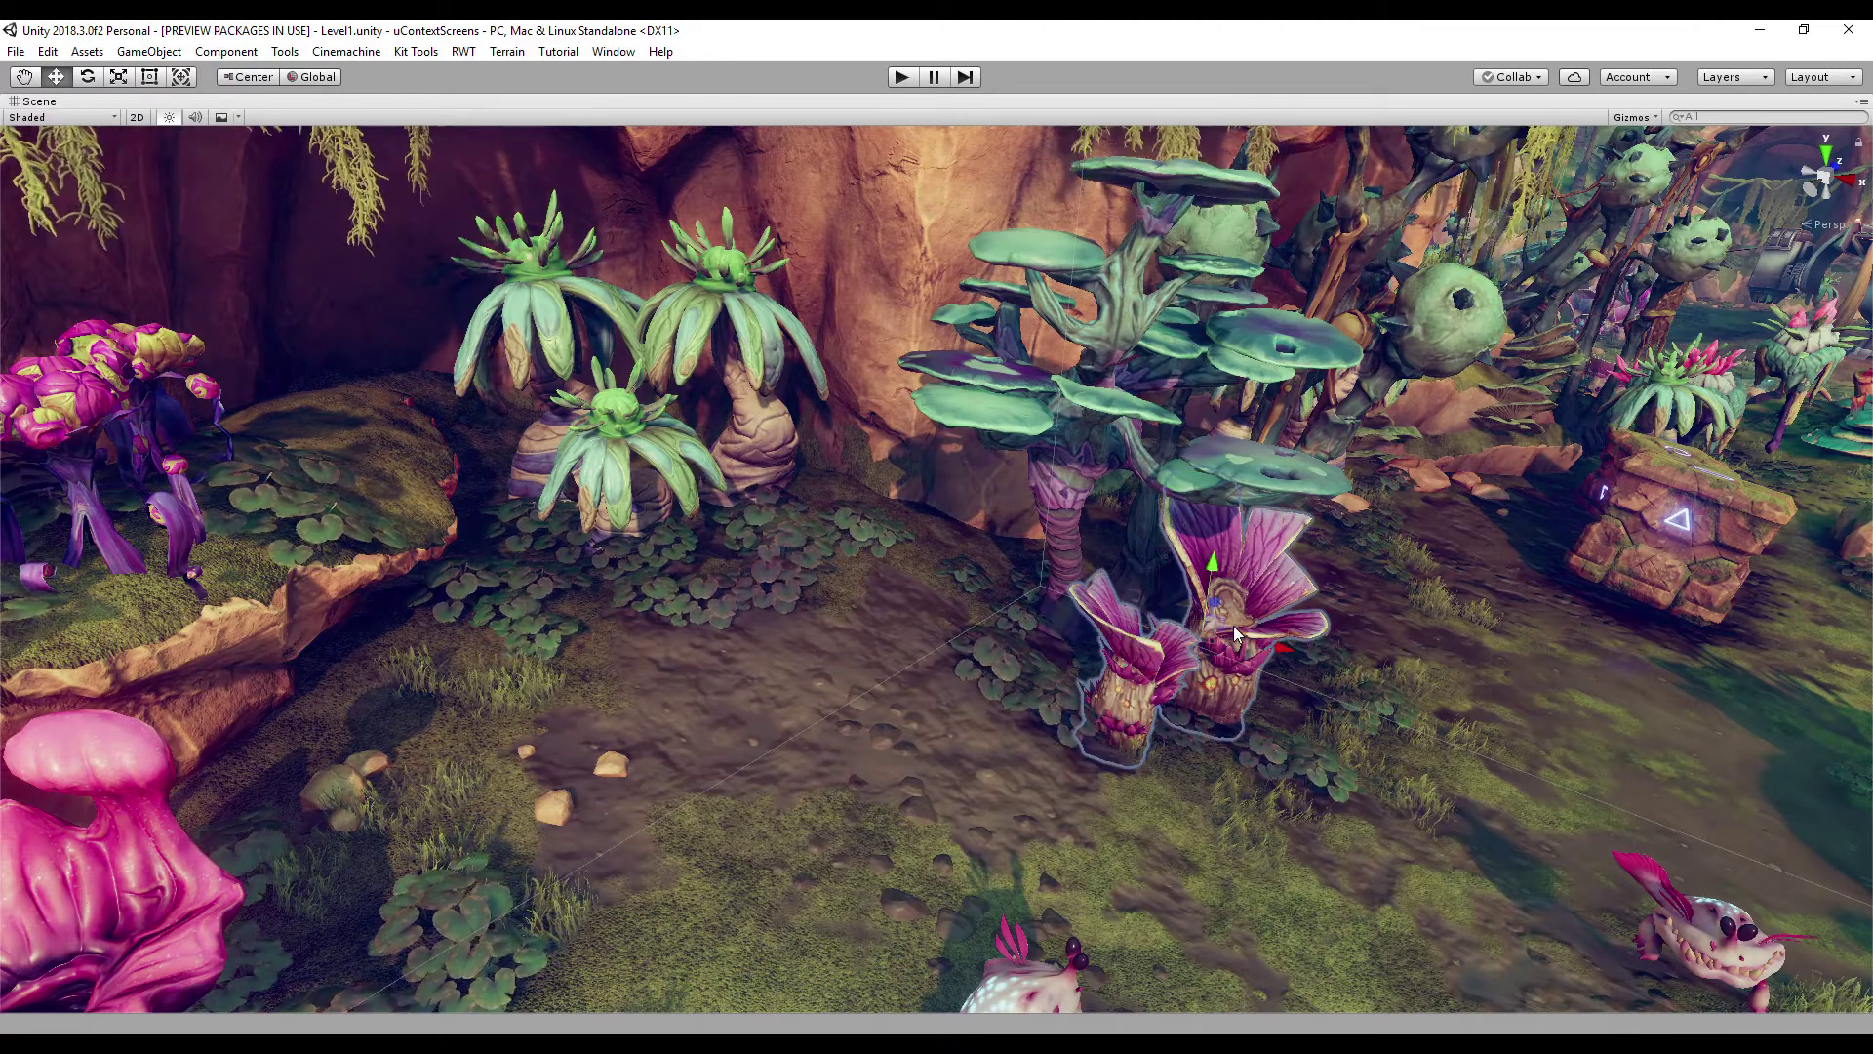
{"action": "right_click", "coordinate": [1234, 633]}
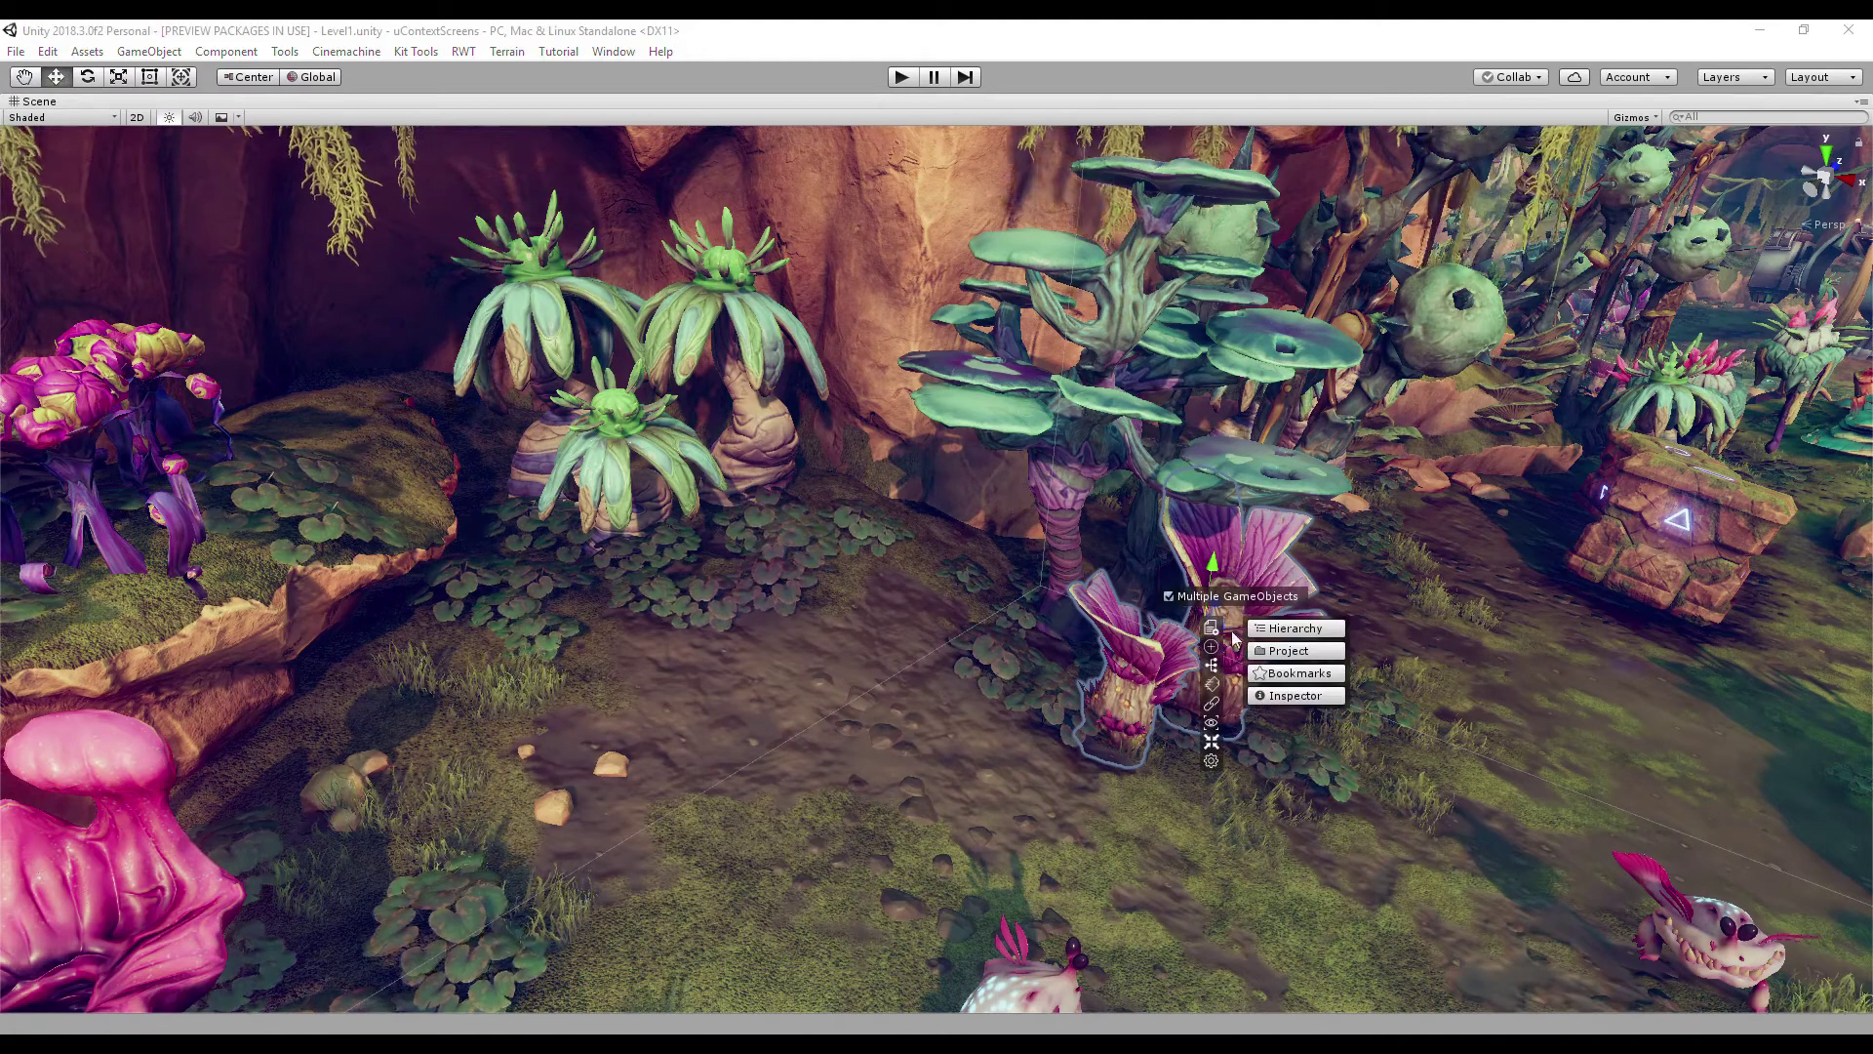
{"action": "left_click", "coordinate": [1213, 685]}
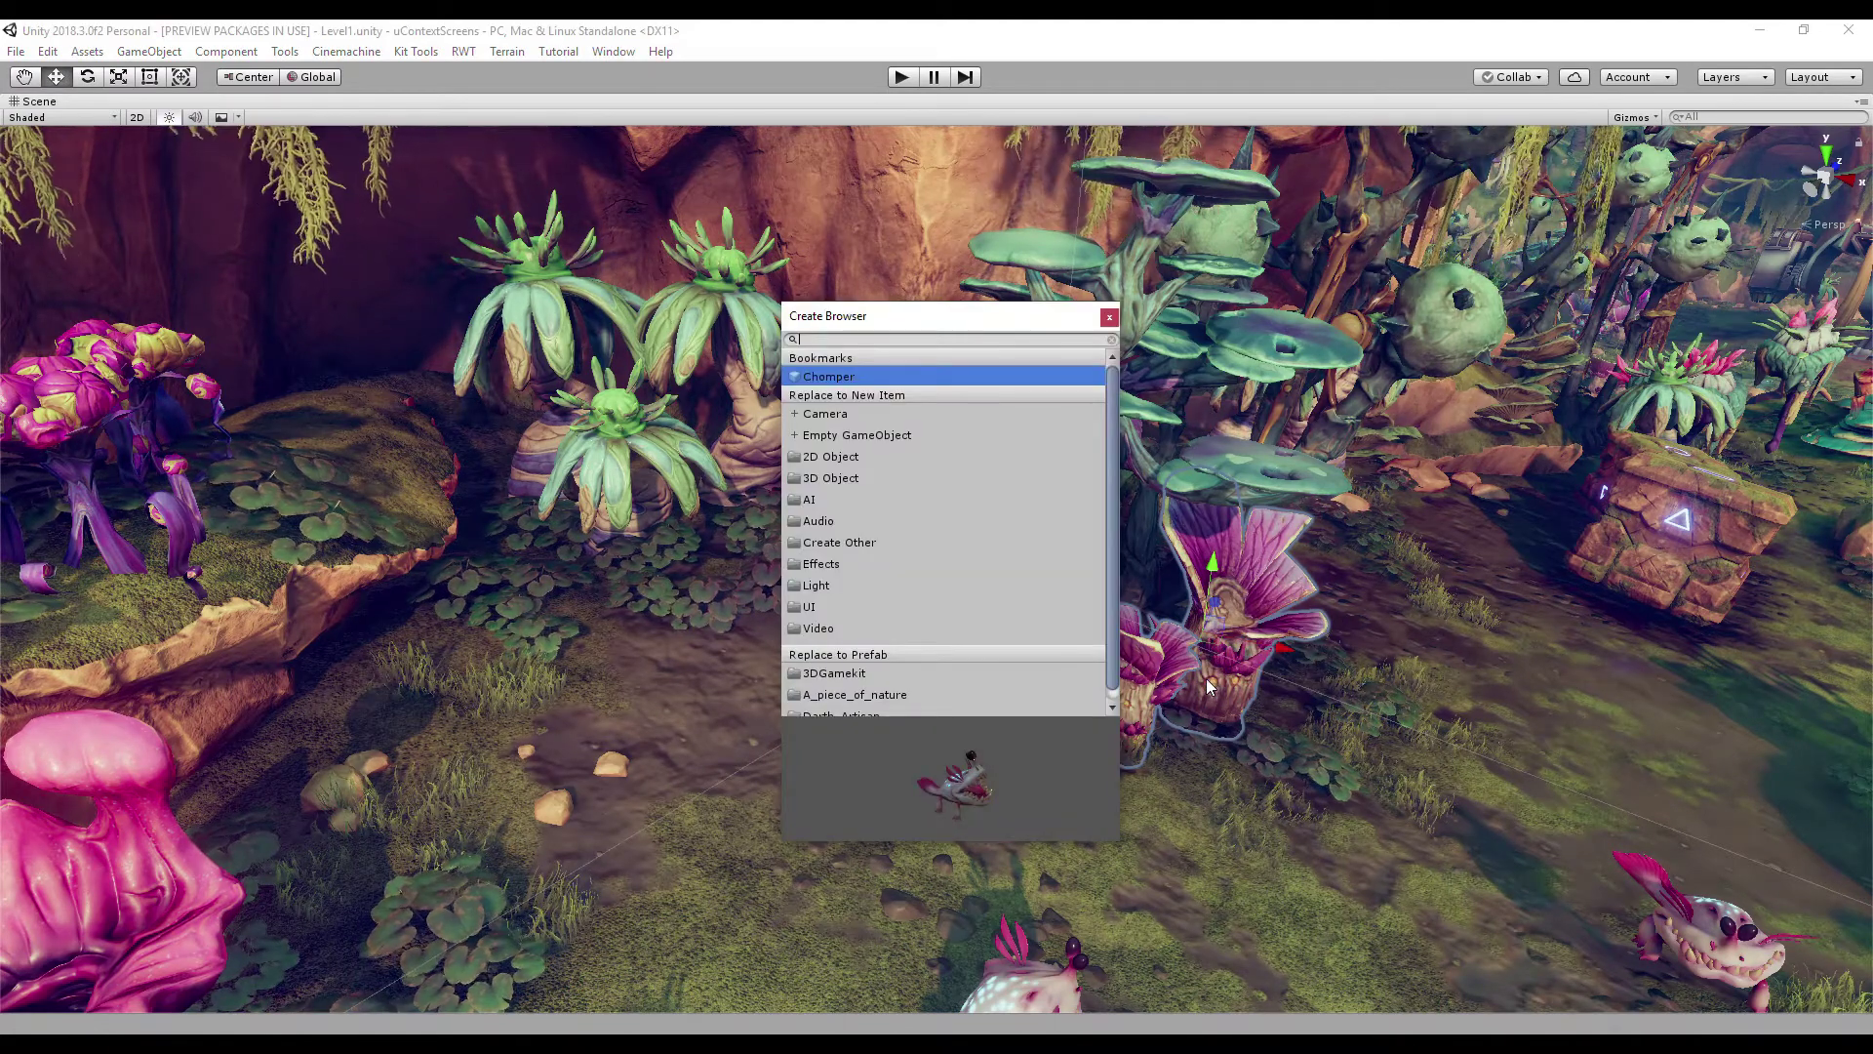
{"action": "type", "text": "VM"}
{"action": "key", "text": "Down"}
{"action": "key", "text": "Down"}
{"action": "key", "text": "Down"}
{"action": "key", "text": "Down"}
{"action": "key", "text": "Down"}
{"action": "key", "text": "Down"}
{"action": "key", "text": "Down"}
{"action": "key", "text": "Down"}
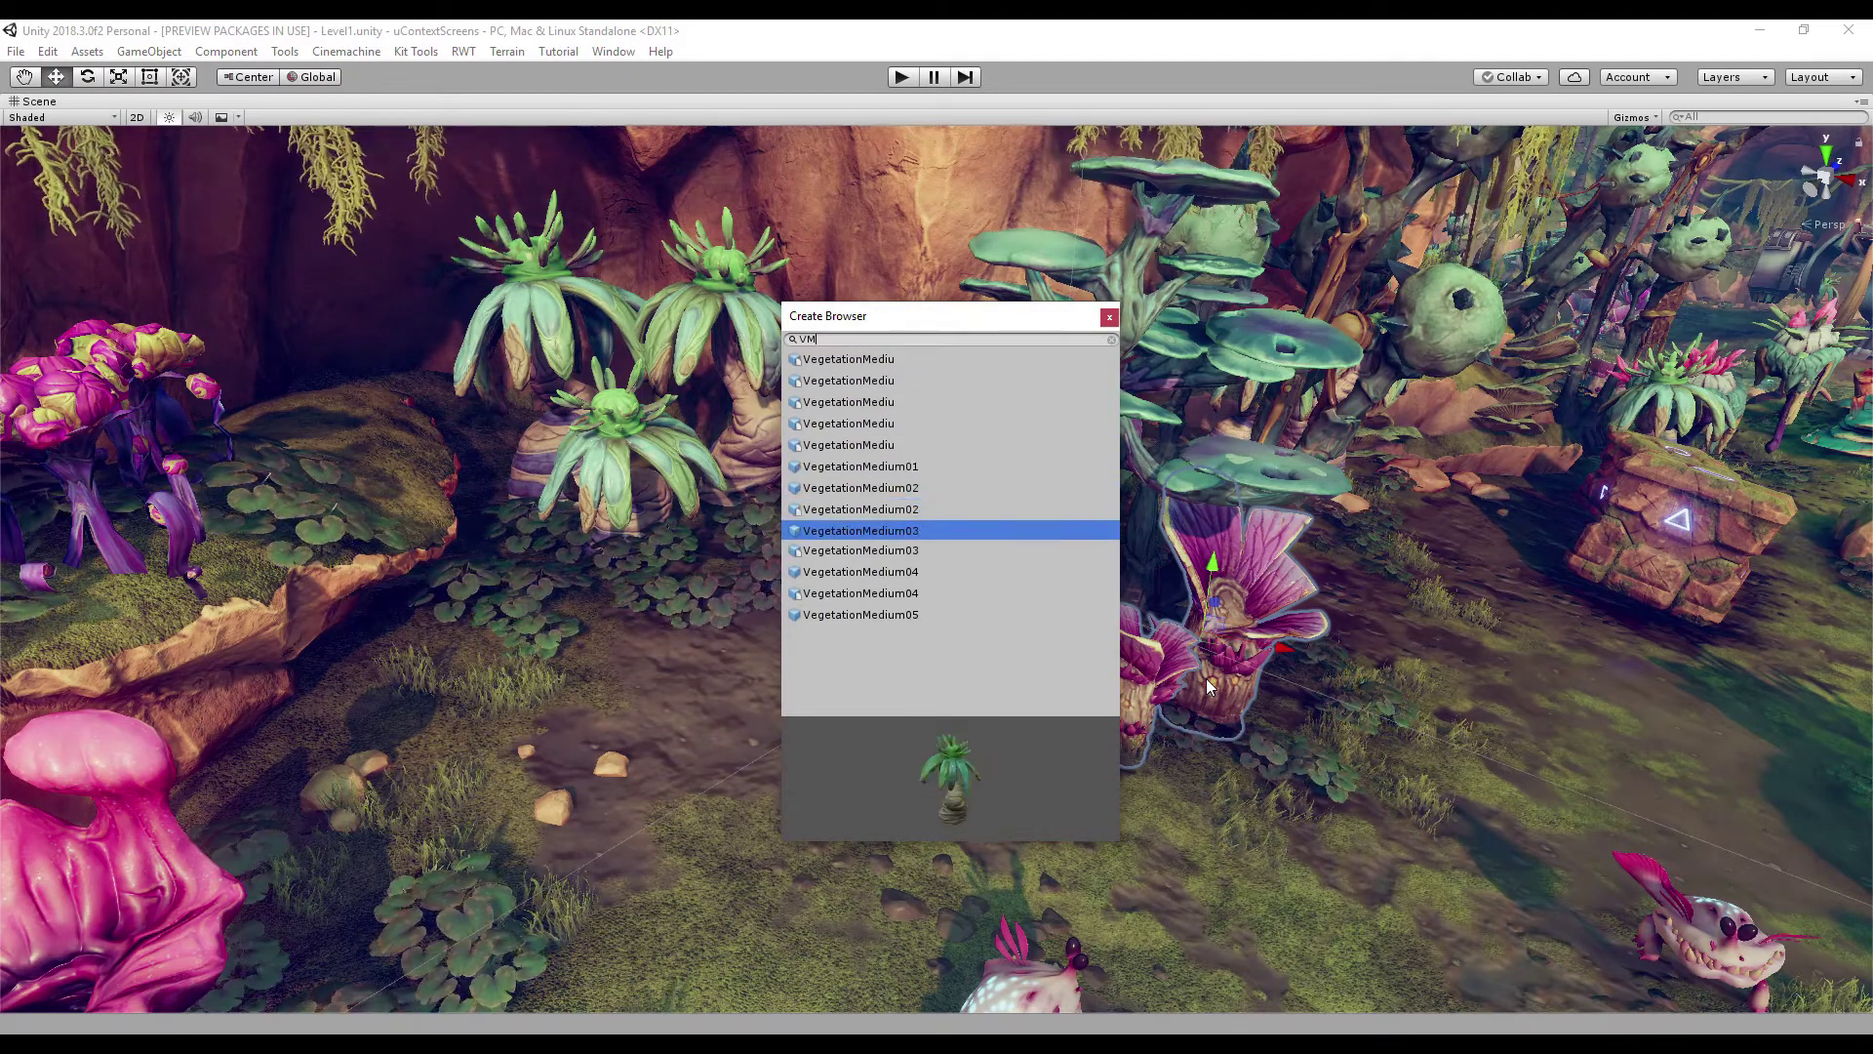
{"action": "key", "text": "Return"}
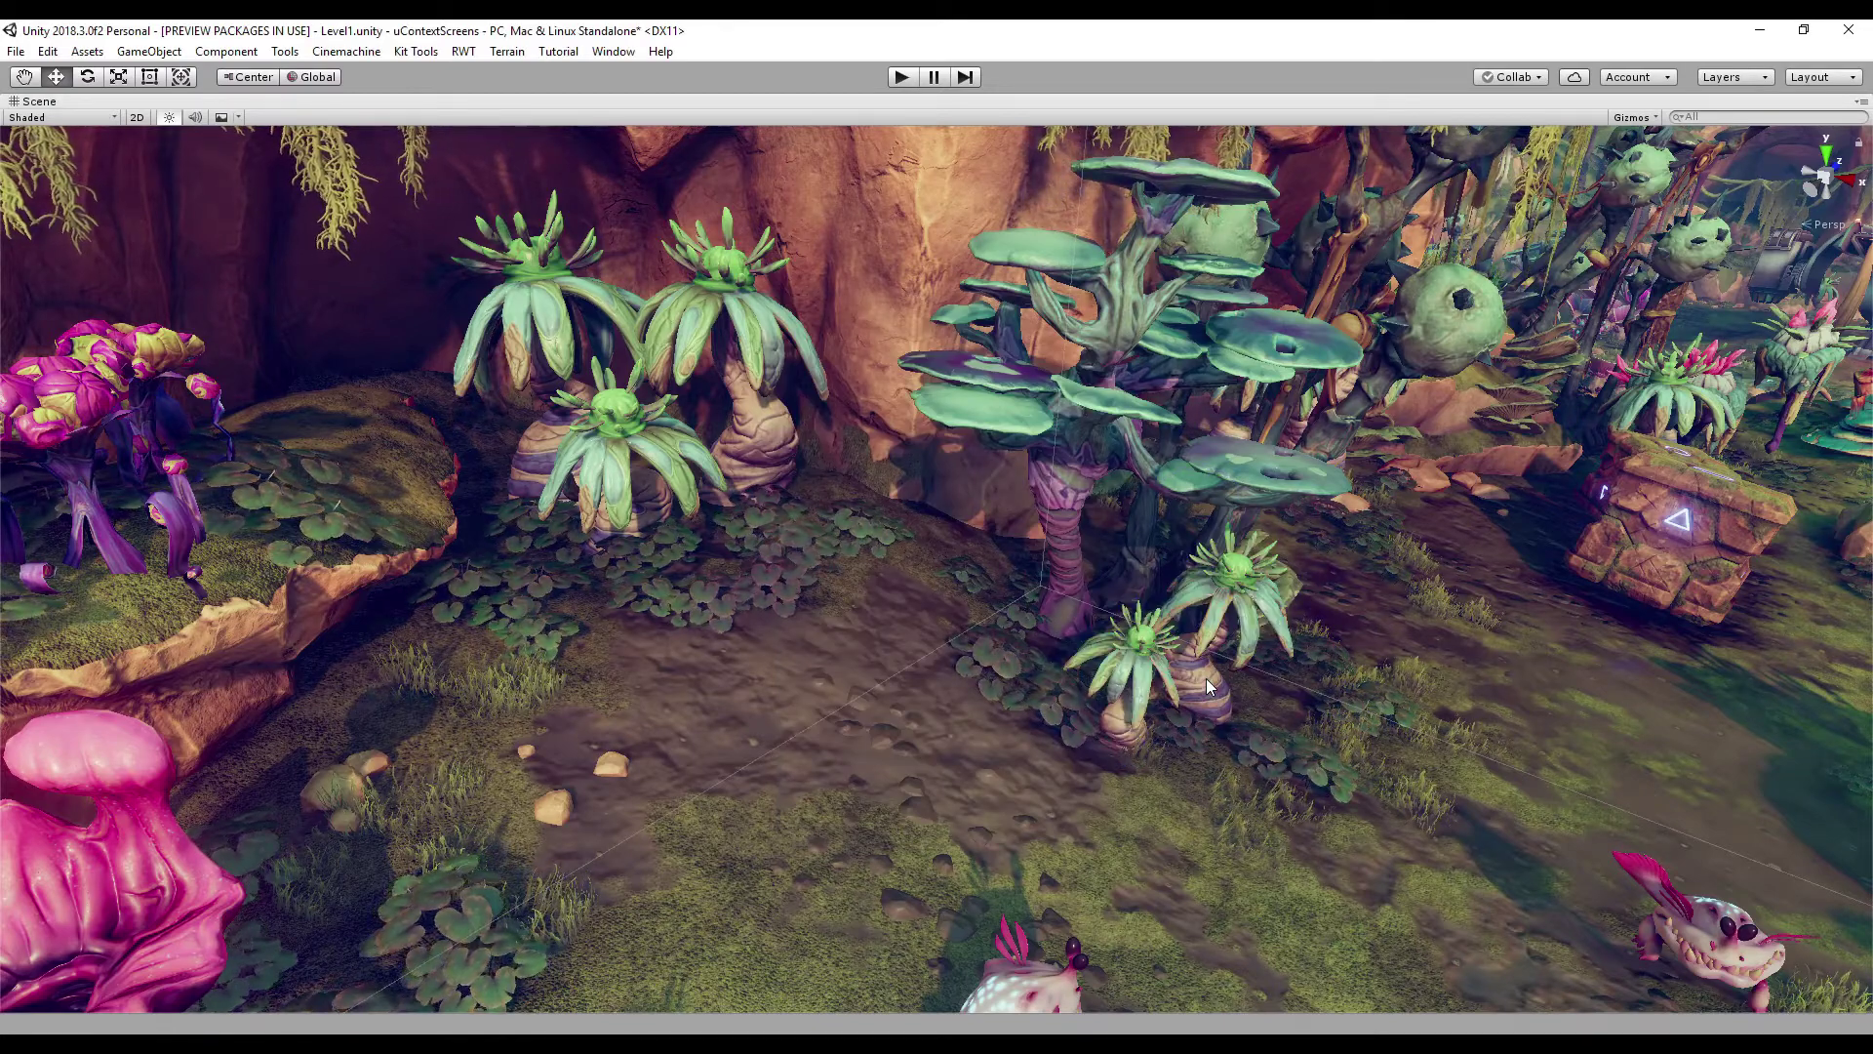
{"action": "key", "text": "shift+a"}
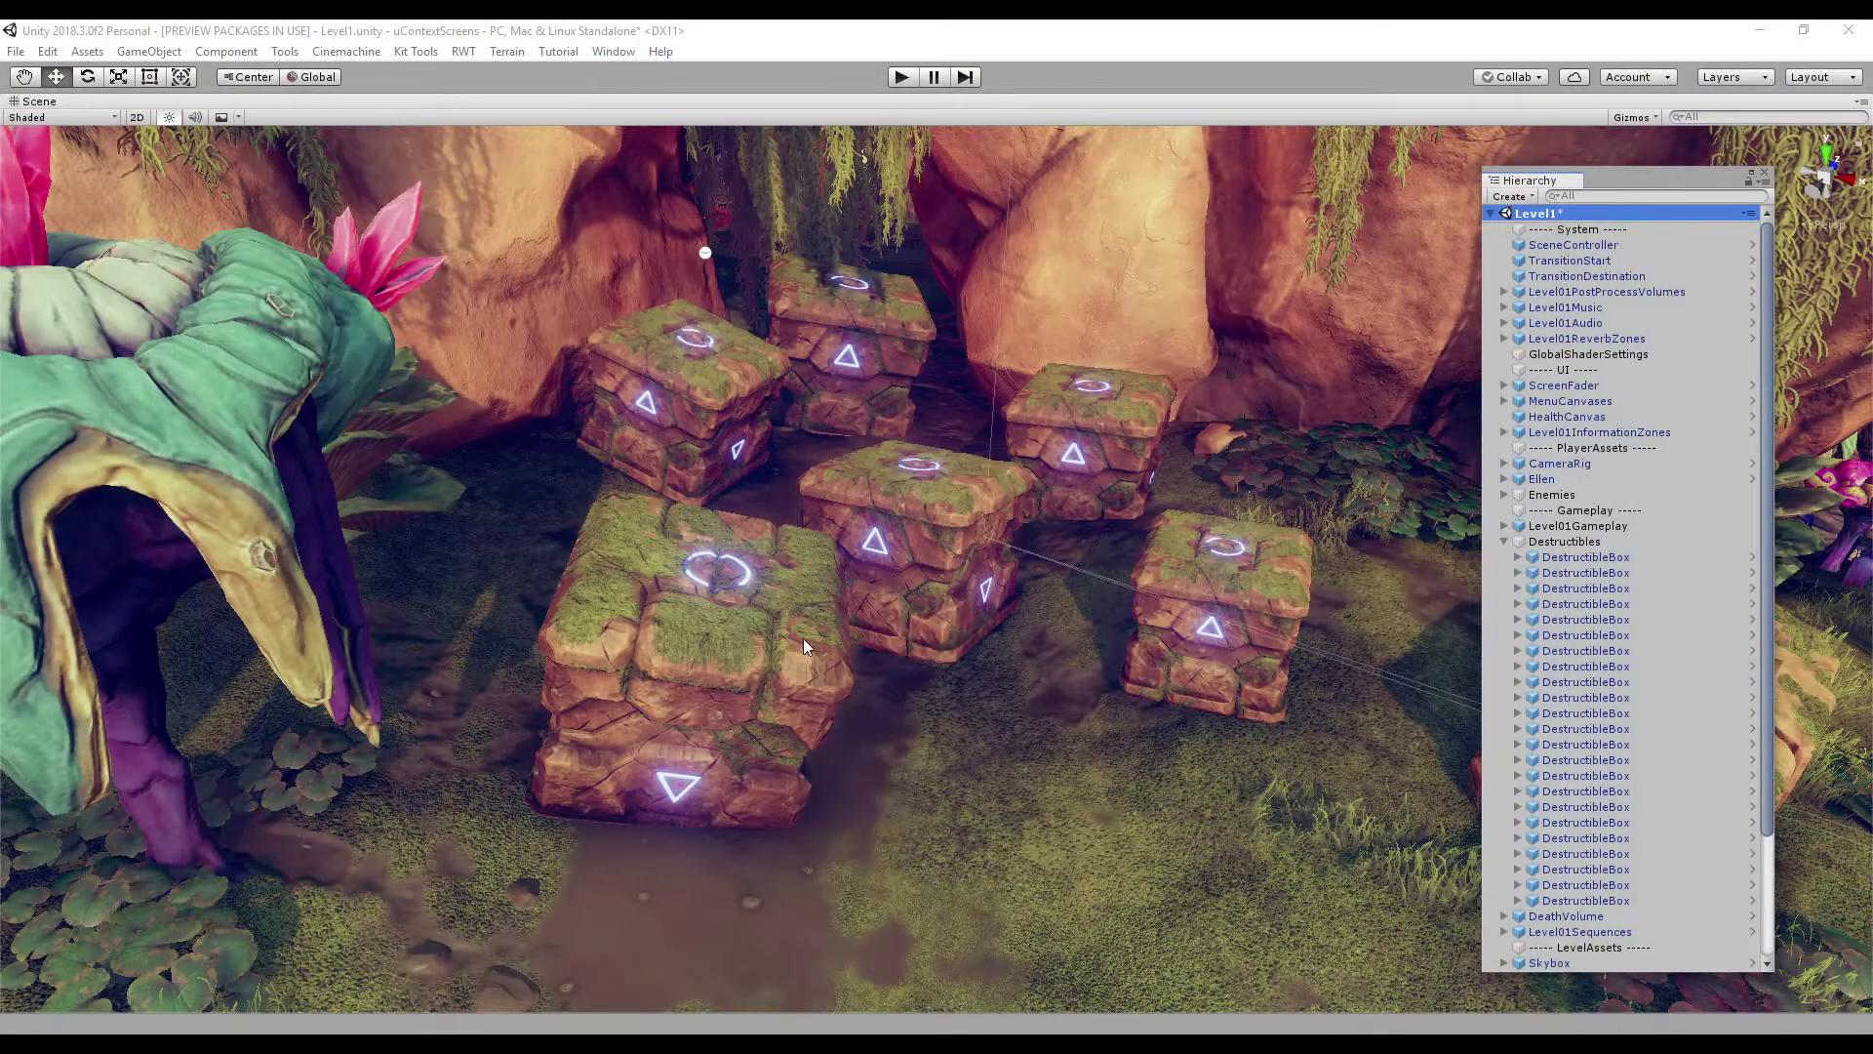
Group the four selected DestructibleBox objects under a new parent named 'Boxes', then select its first child.
{"action": "left_click", "coordinate": [806, 646]}
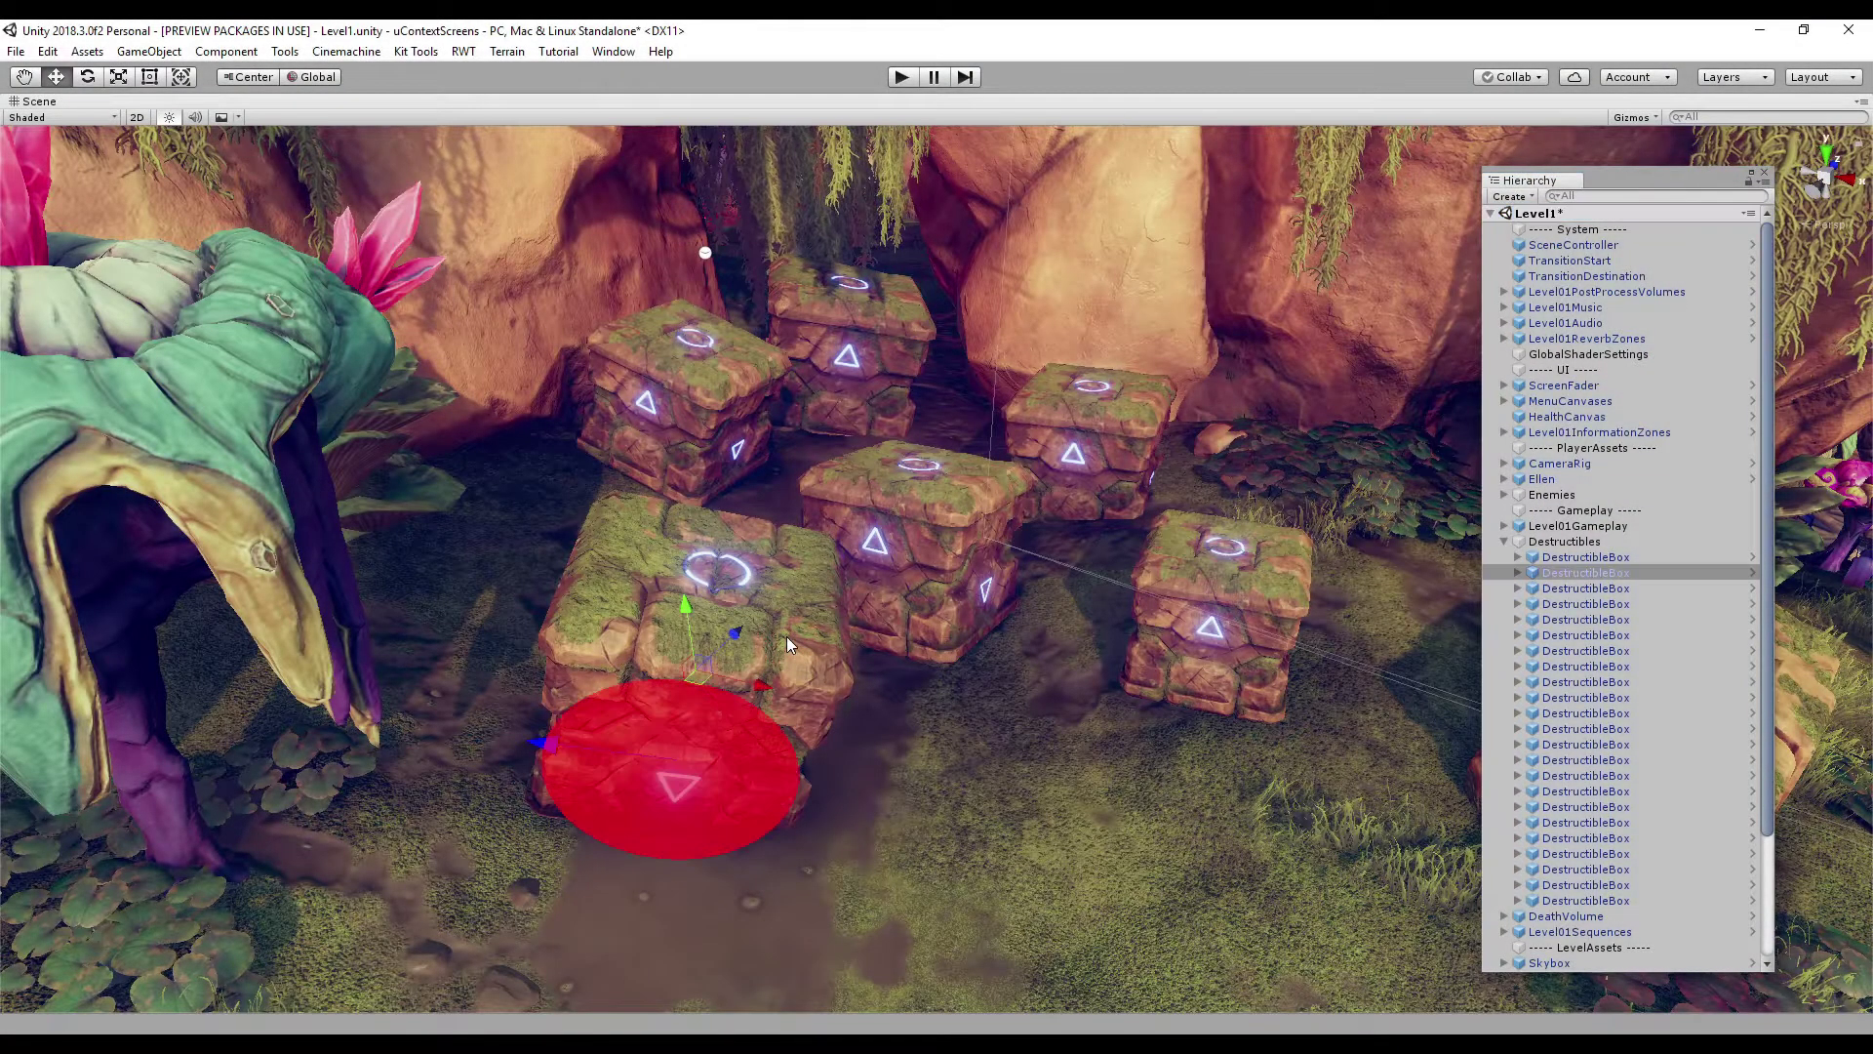
{"action": "left_click", "coordinate": [703, 404], "text": "shift"}
{"action": "left_click", "coordinate": [831, 372], "text": "shift"}
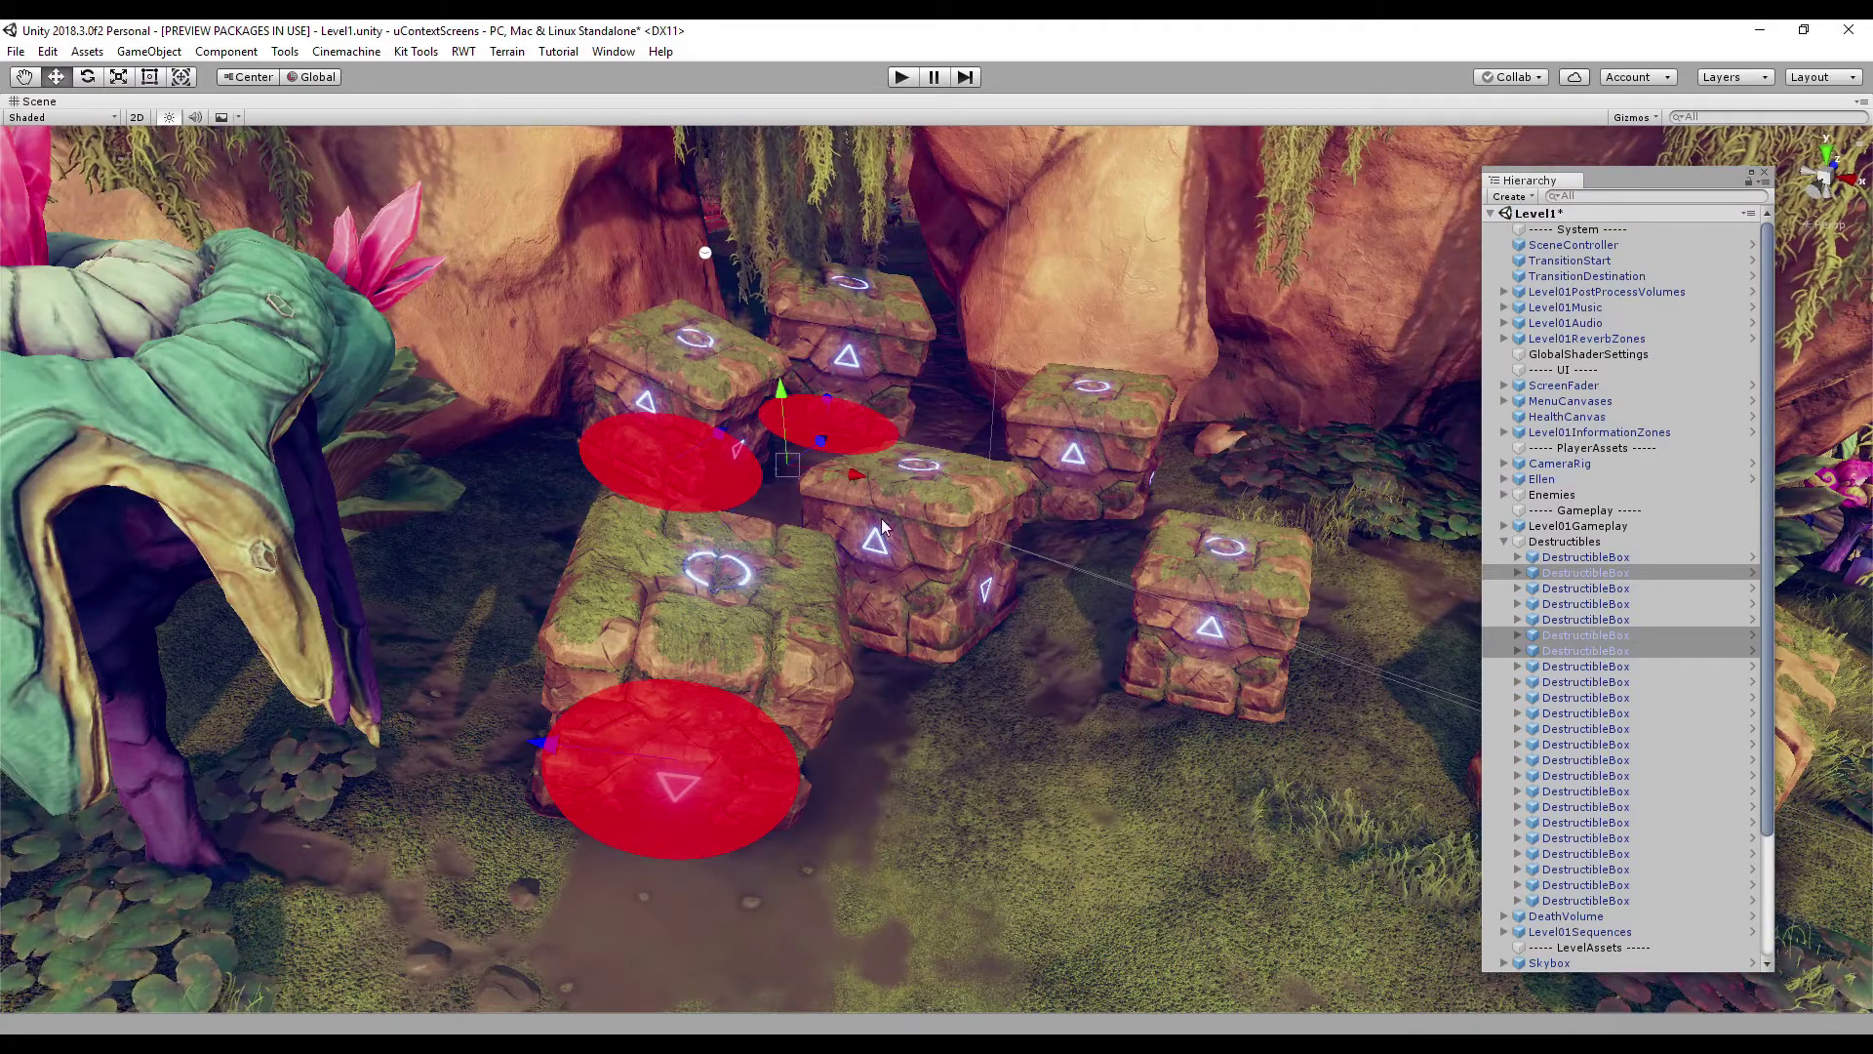
{"action": "left_click", "coordinate": [883, 536], "text": "shift"}
{"action": "right_click", "coordinate": [885, 531]}
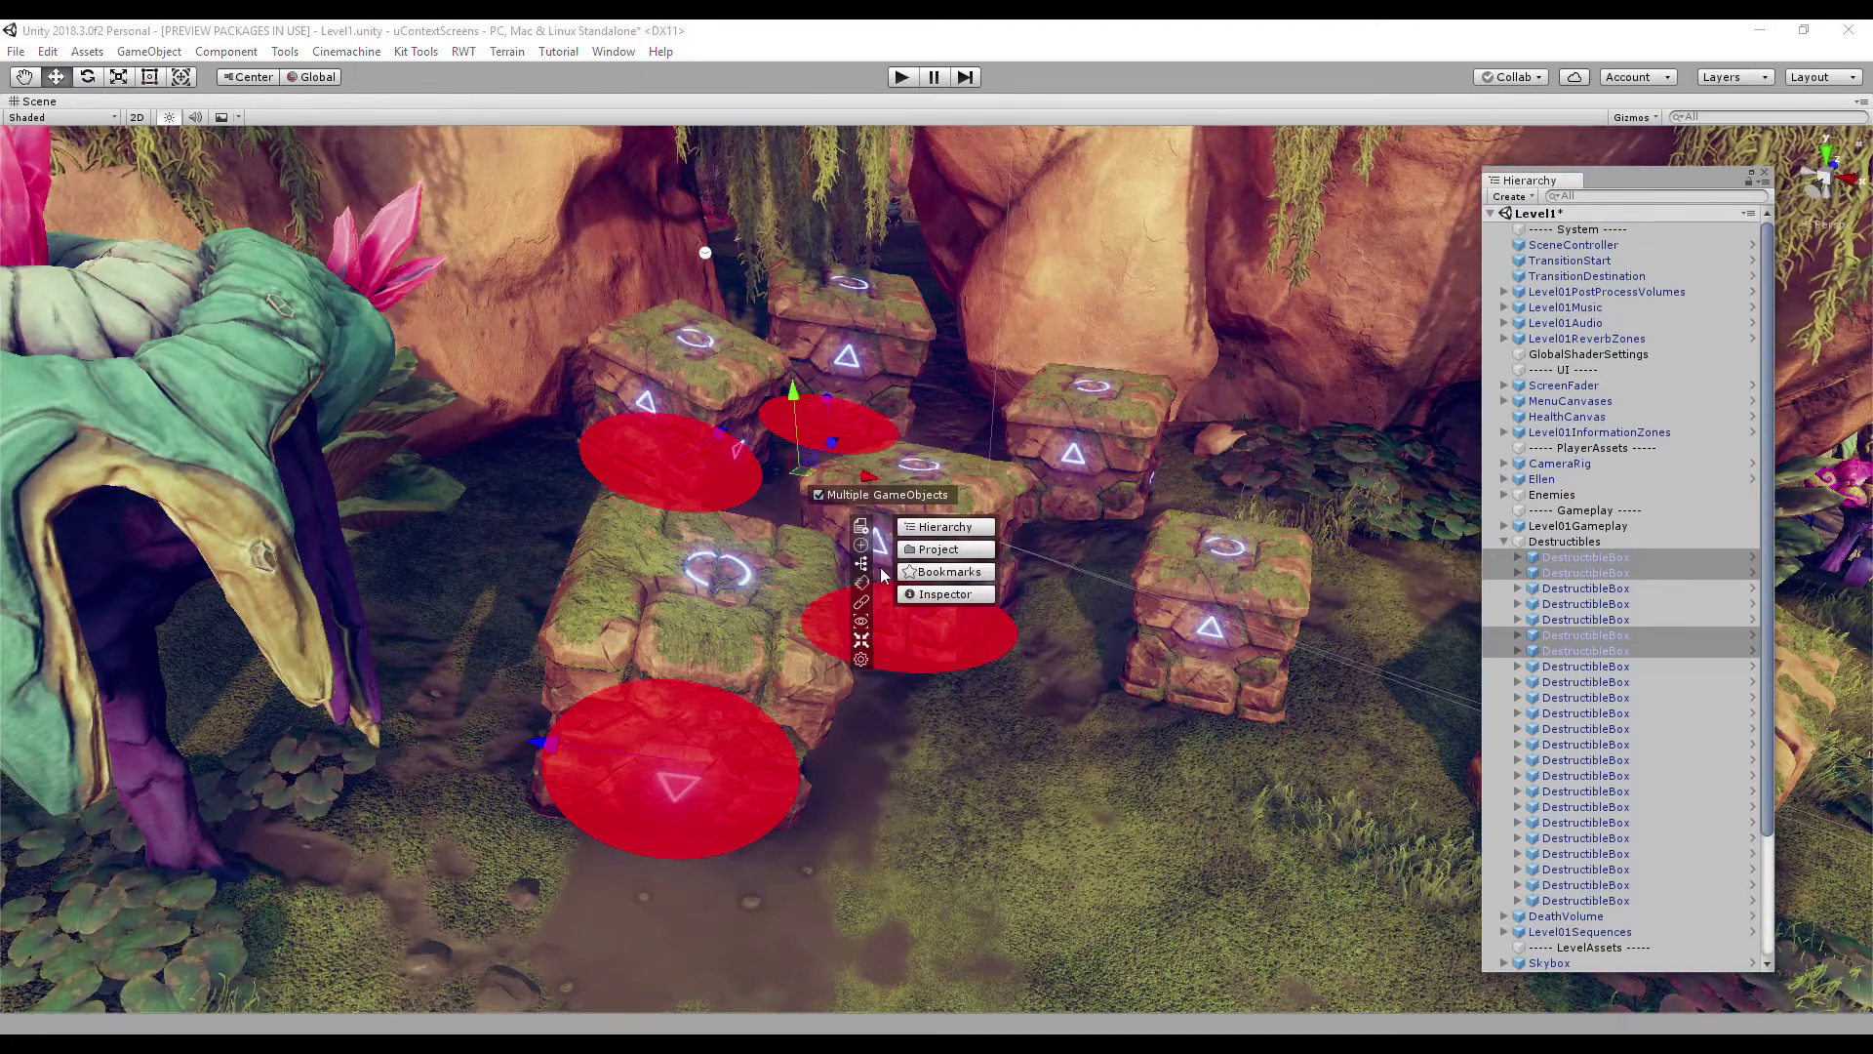
{"action": "left_click", "coordinate": [861, 602]}
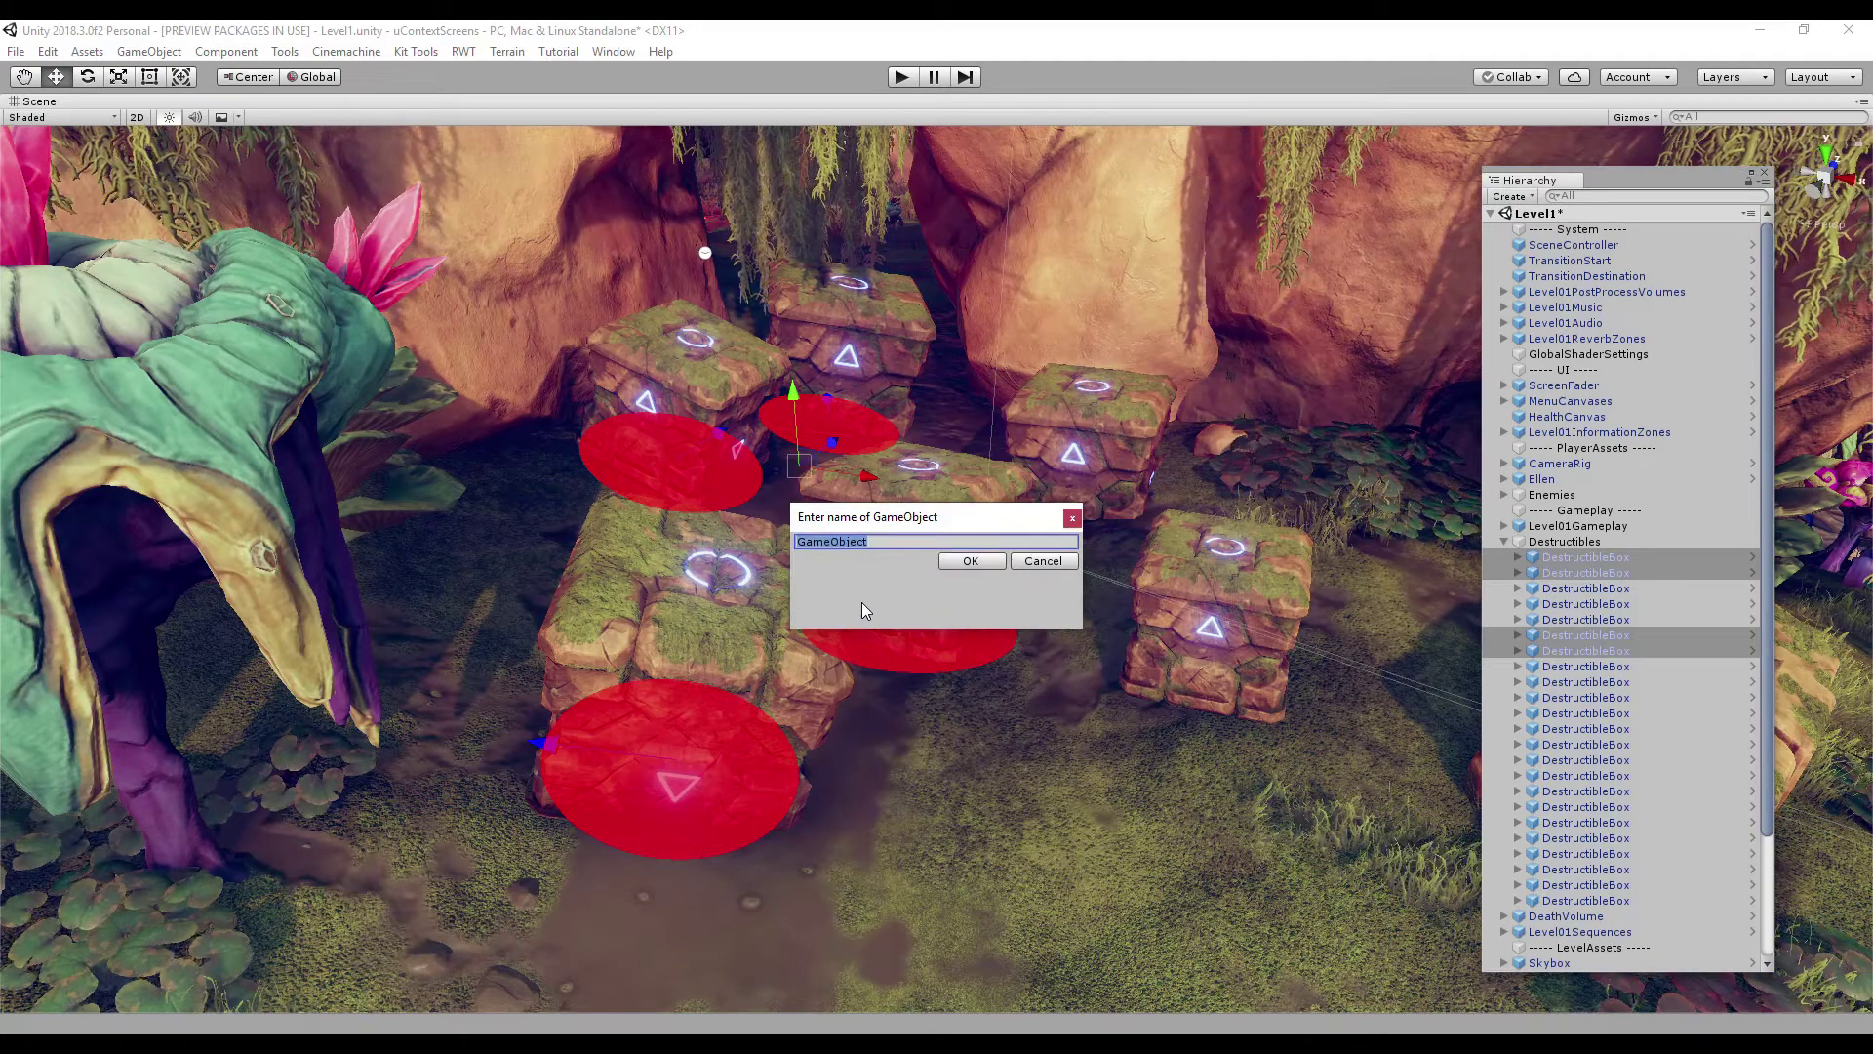
{"action": "type", "text": "Boxes"}
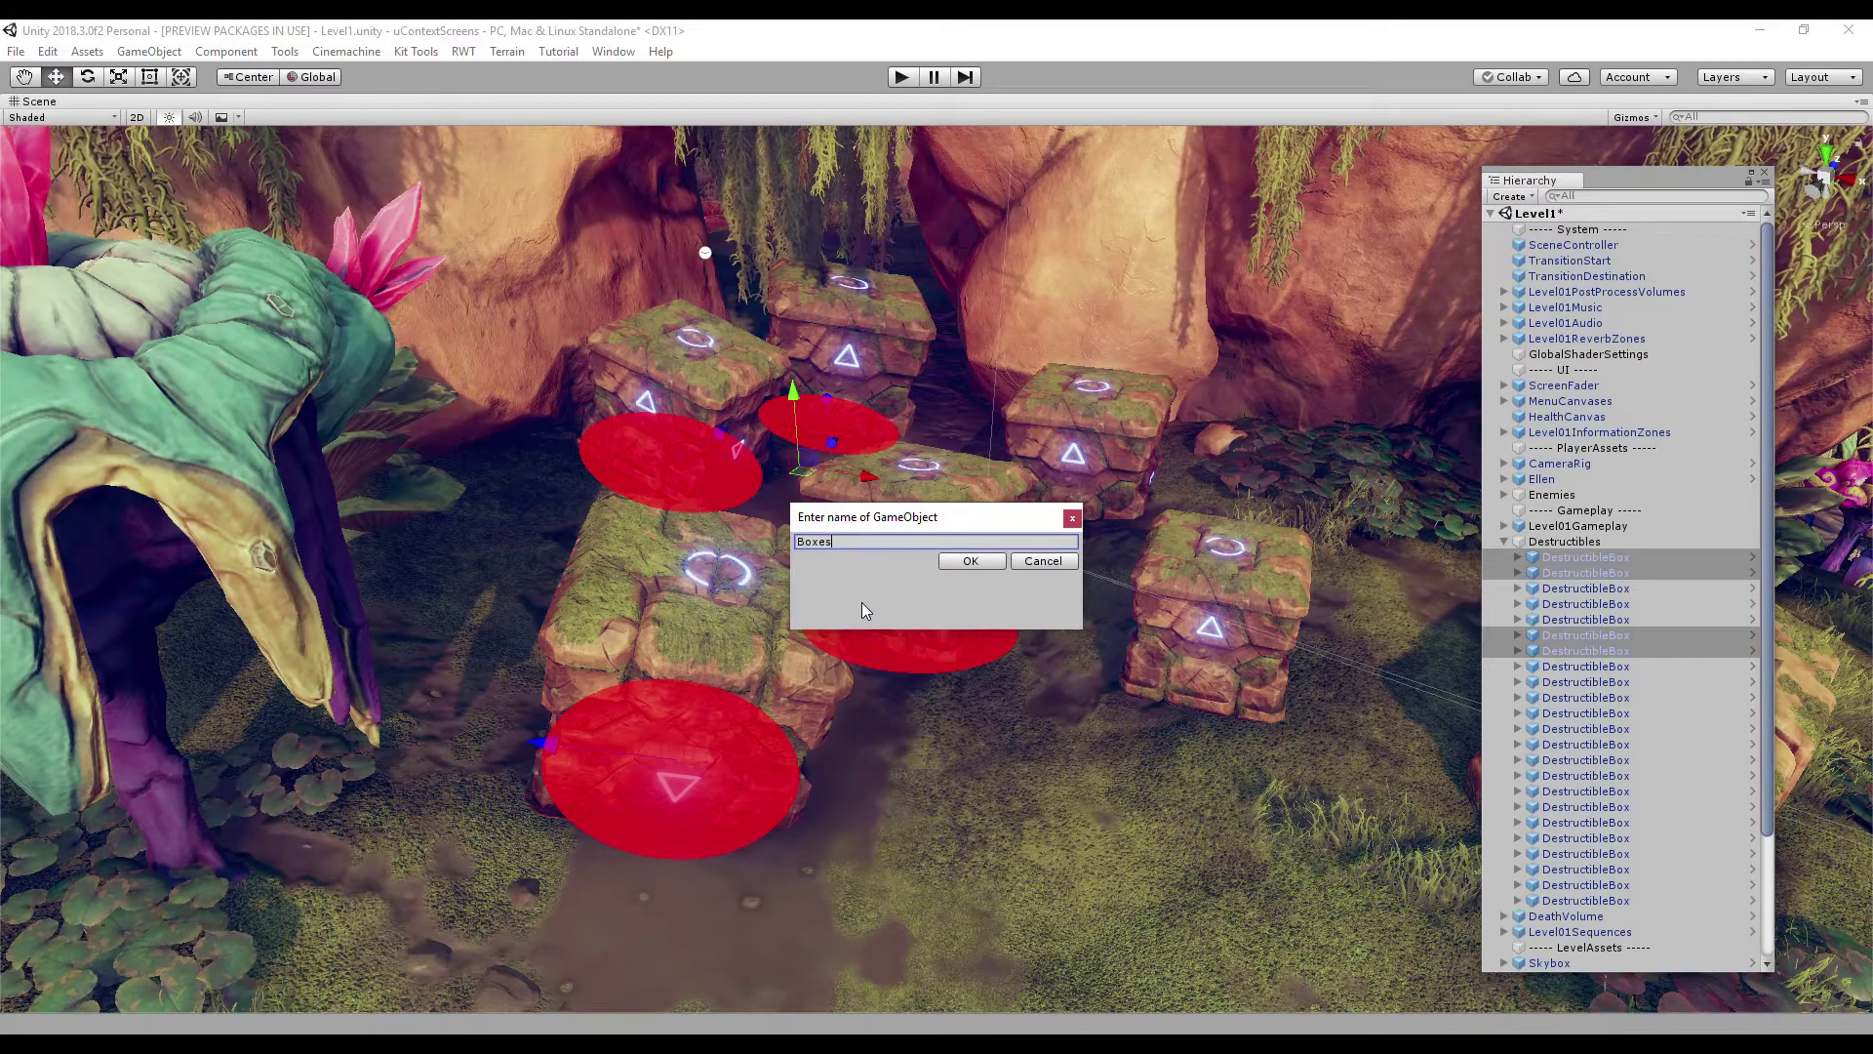
{"action": "key", "text": "Return"}
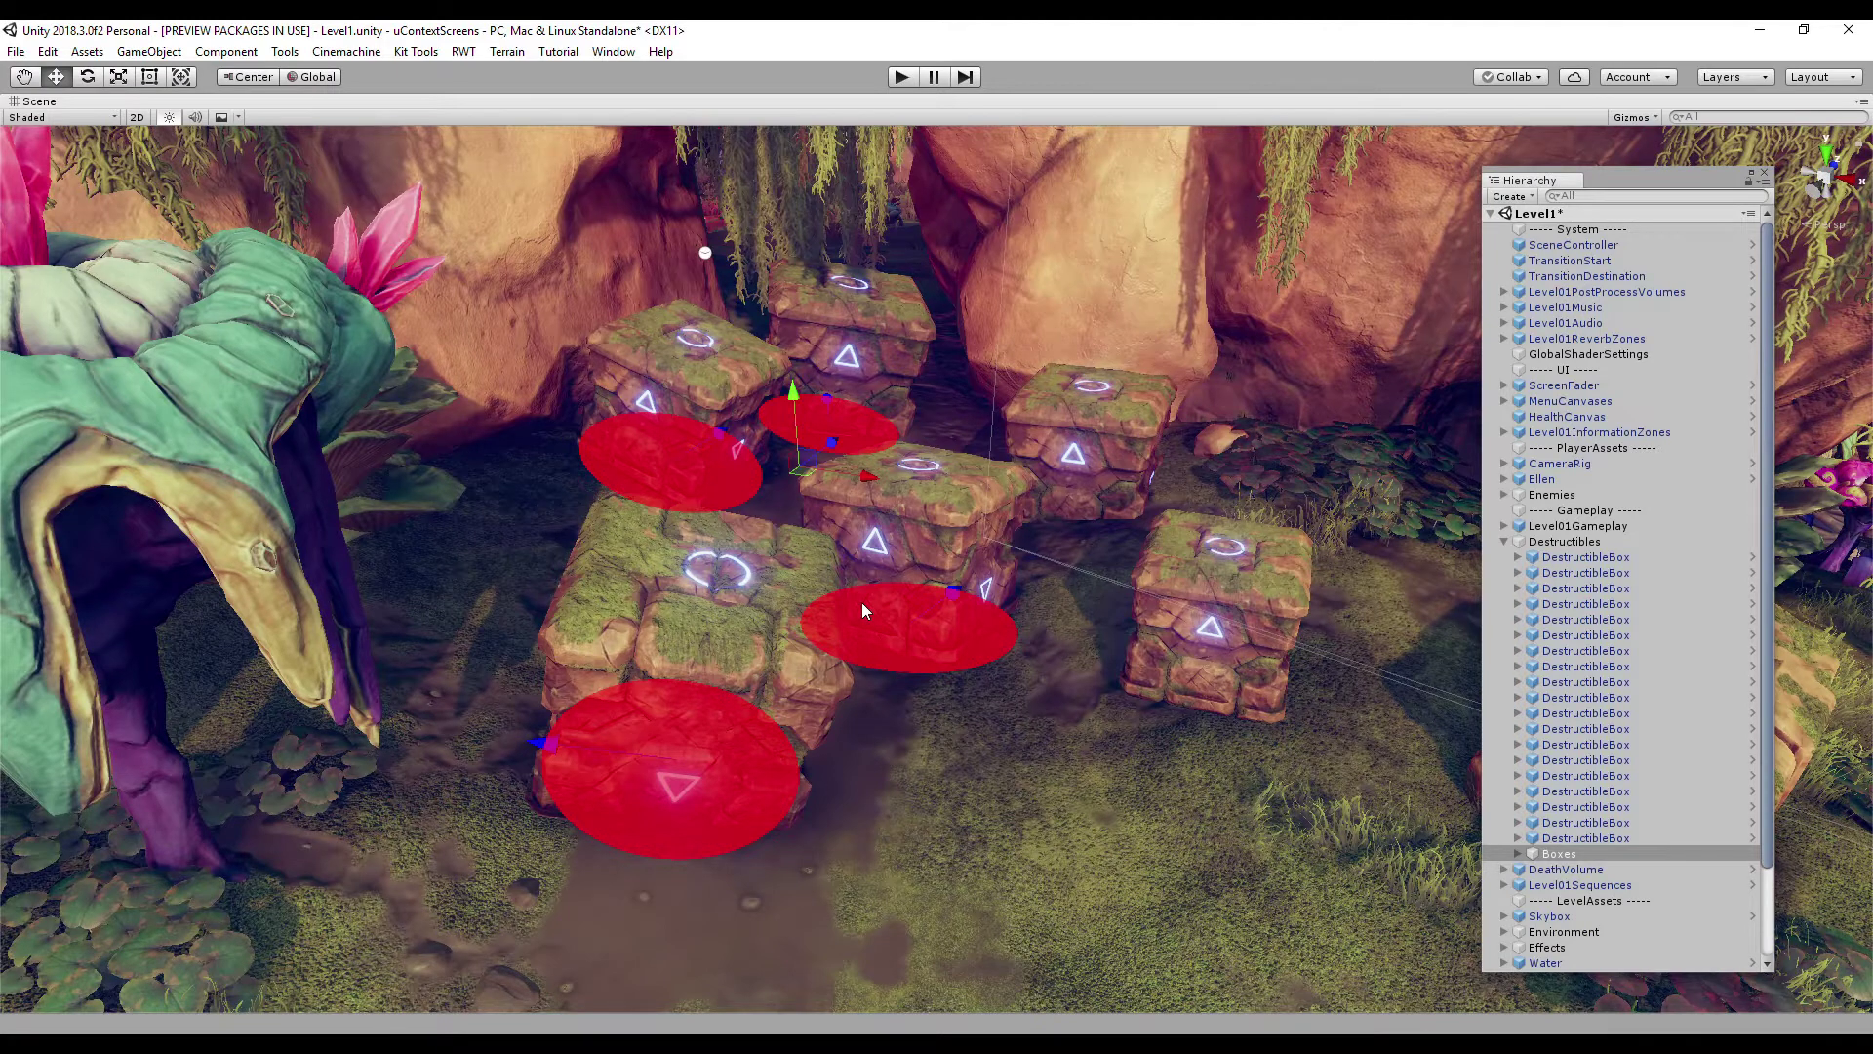
{"action": "left_click", "coordinate": [1518, 855]}
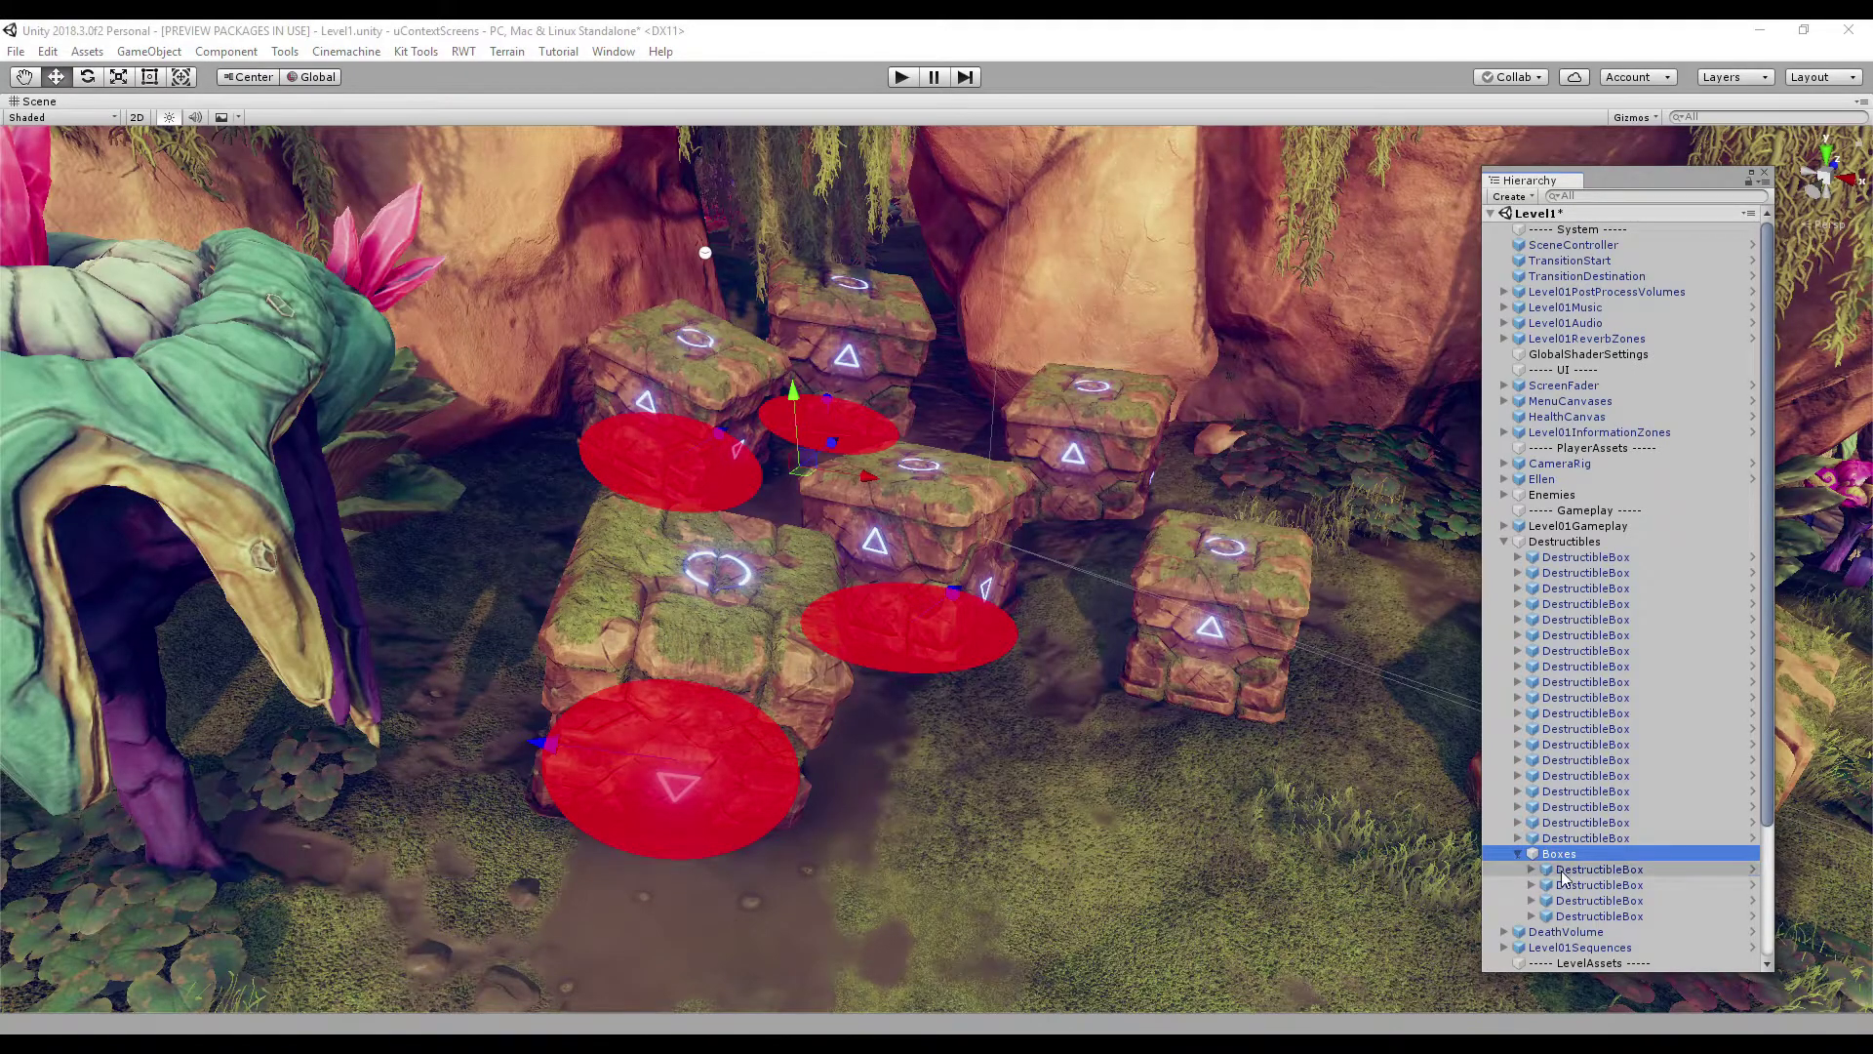
{"action": "left_click", "coordinate": [1562, 873]}
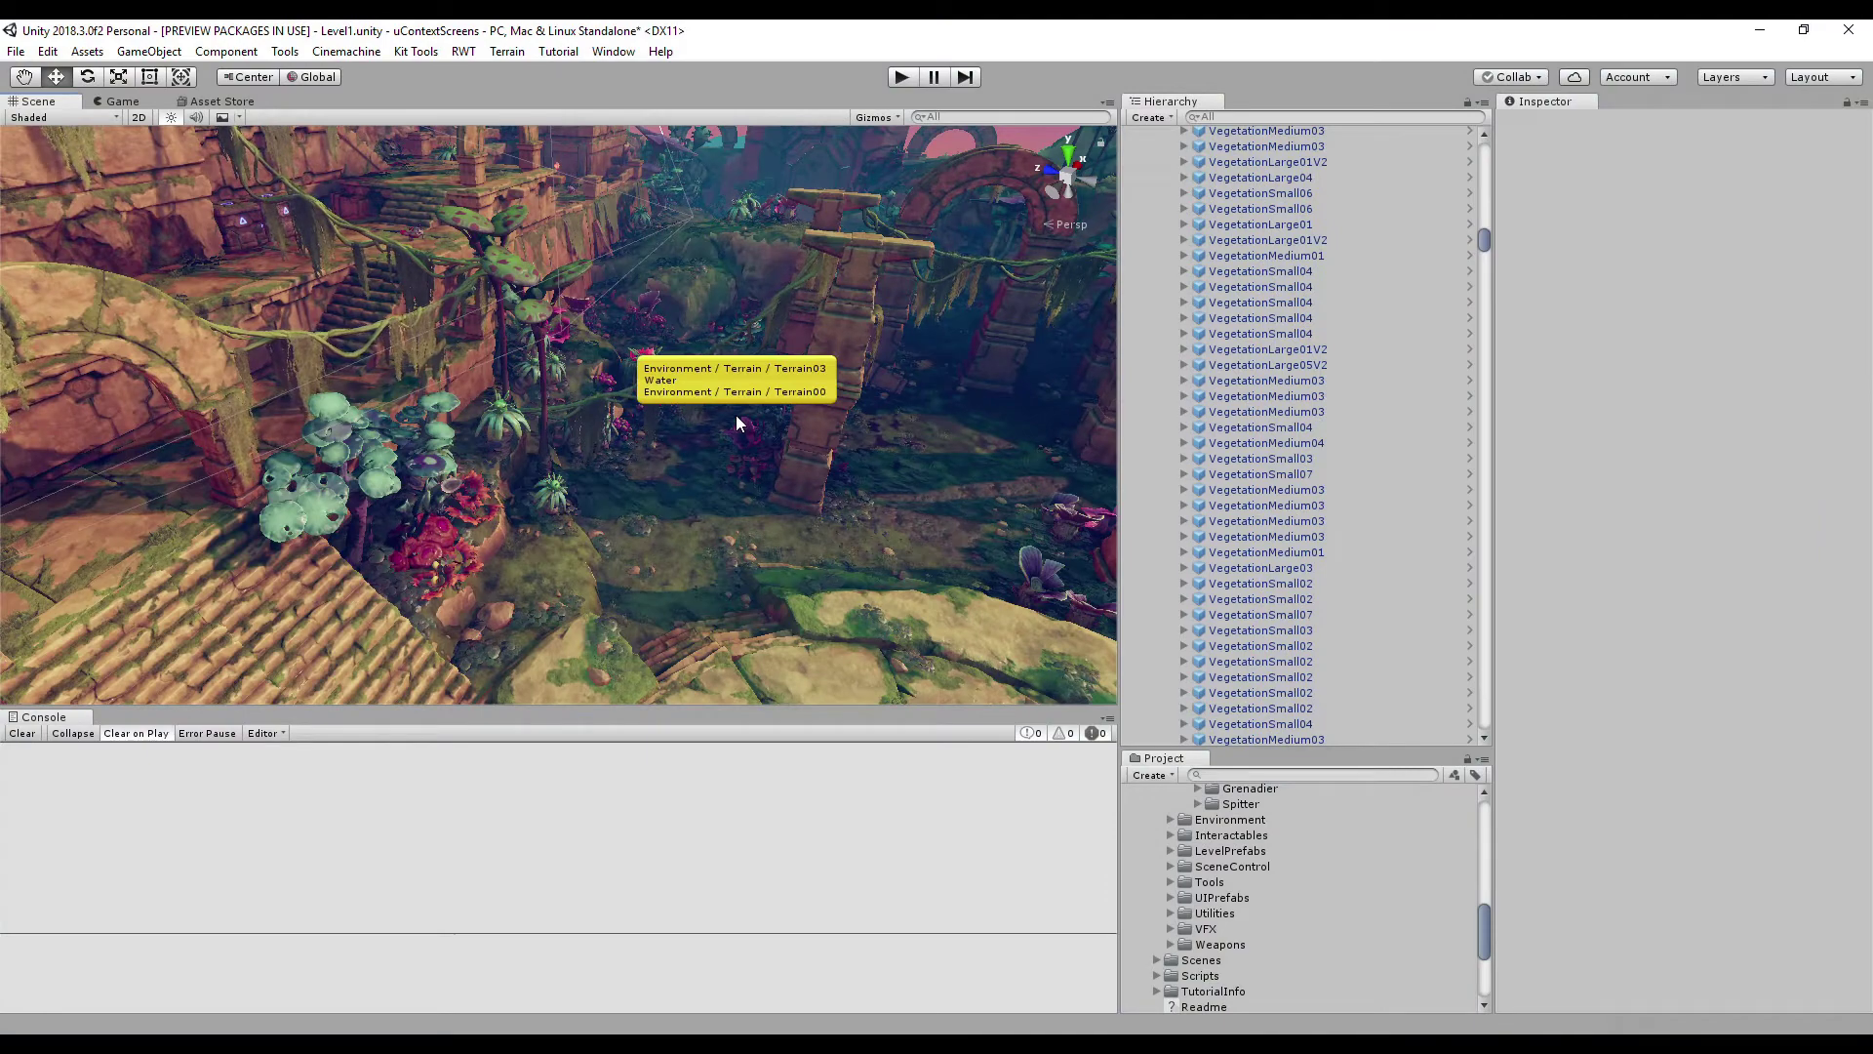
Toggle to the Game view and back to Scene, then maximize the Scene view with Shift+Space.
{"action": "key", "text": "ctrl+2"}
{"action": "key", "text": "ctrl+1"}
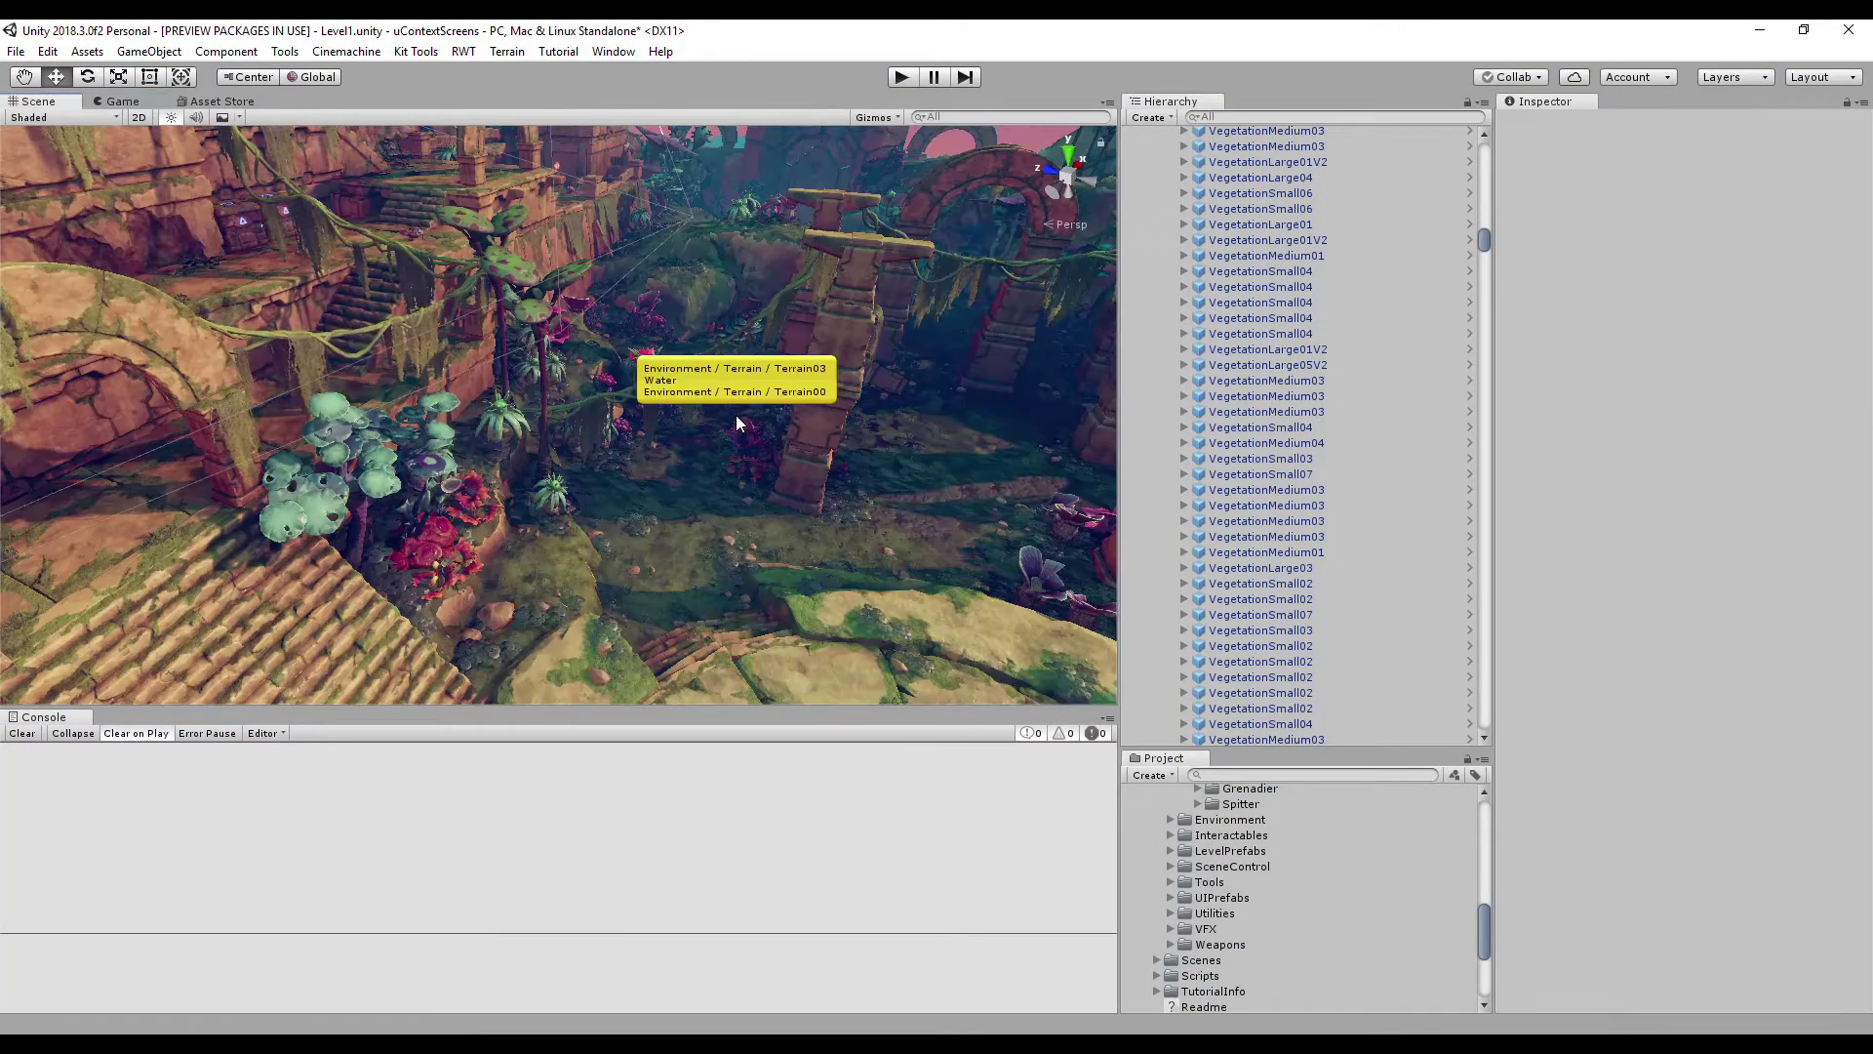
{"action": "key", "text": "shift+space"}
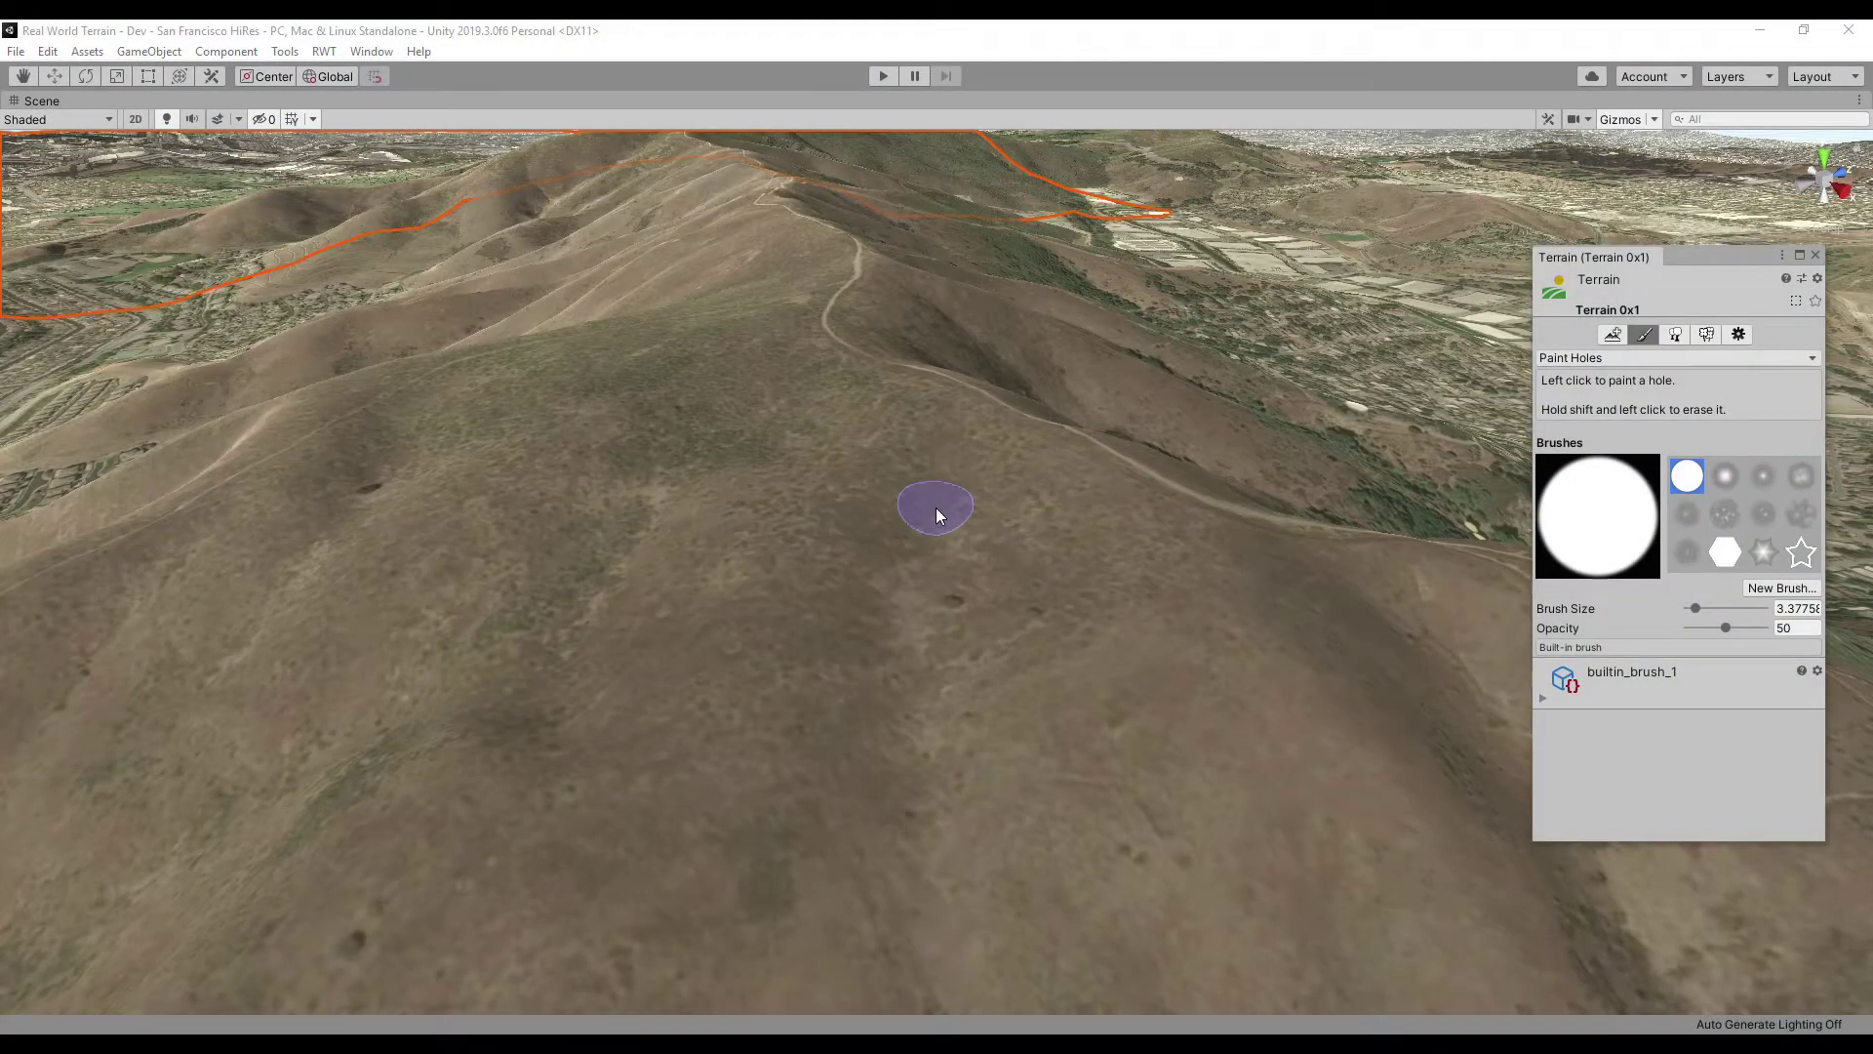
Enlarge the Paint Holes brush size from 3.3775 to about 153 with the ] shortcut.
{"action": "key", "text": "bracketright"}
{"action": "key", "text": "bracketright"}
{"action": "key", "text": "bracketright"}
{"action": "key", "text": "bracketright"}
{"action": "key", "text": "bracketright"}
{"action": "key", "text": "bracketright"}
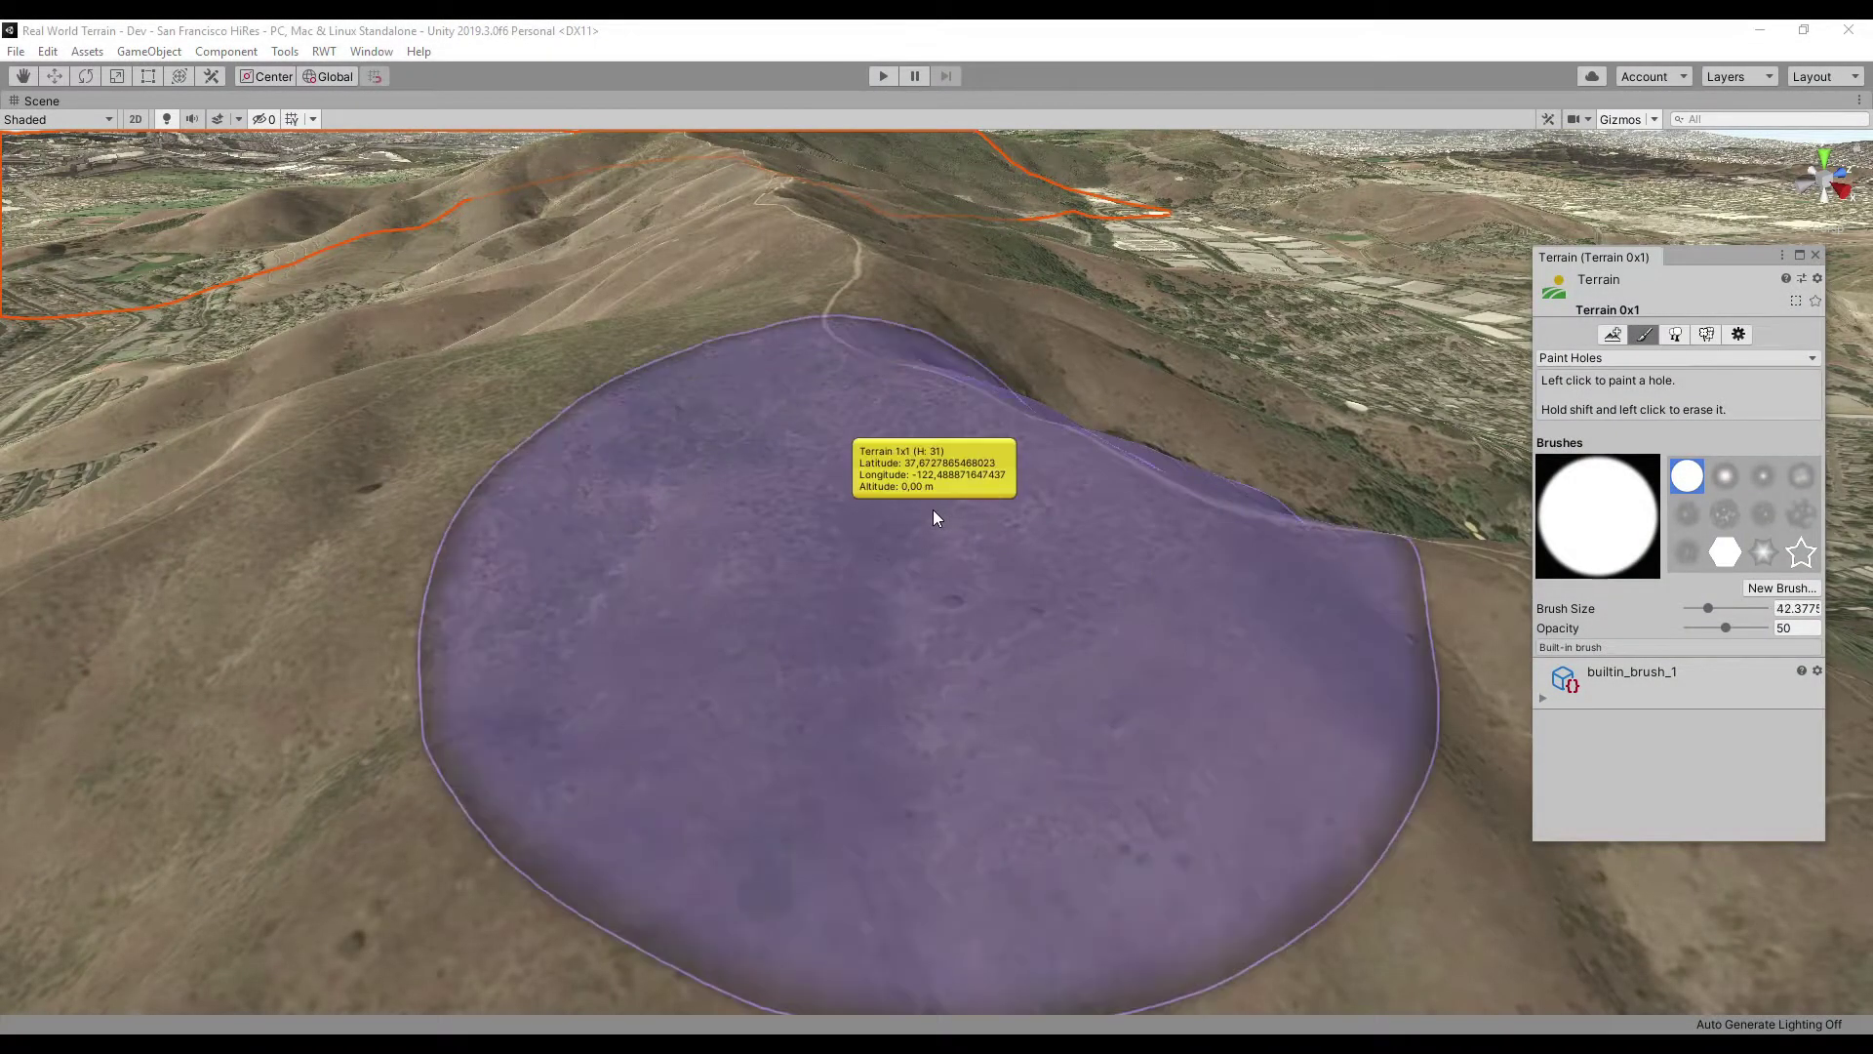
{"action": "key", "text": "bracketright"}
{"action": "key", "text": "bracketright"}
{"action": "key", "text": "bracketright"}
{"action": "key", "text": "bracketright"}
{"action": "key", "text": "bracketright"}
{"action": "key", "text": "bracketright"}
{"action": "key", "text": "bracketright"}
{"action": "key", "text": "bracketright"}
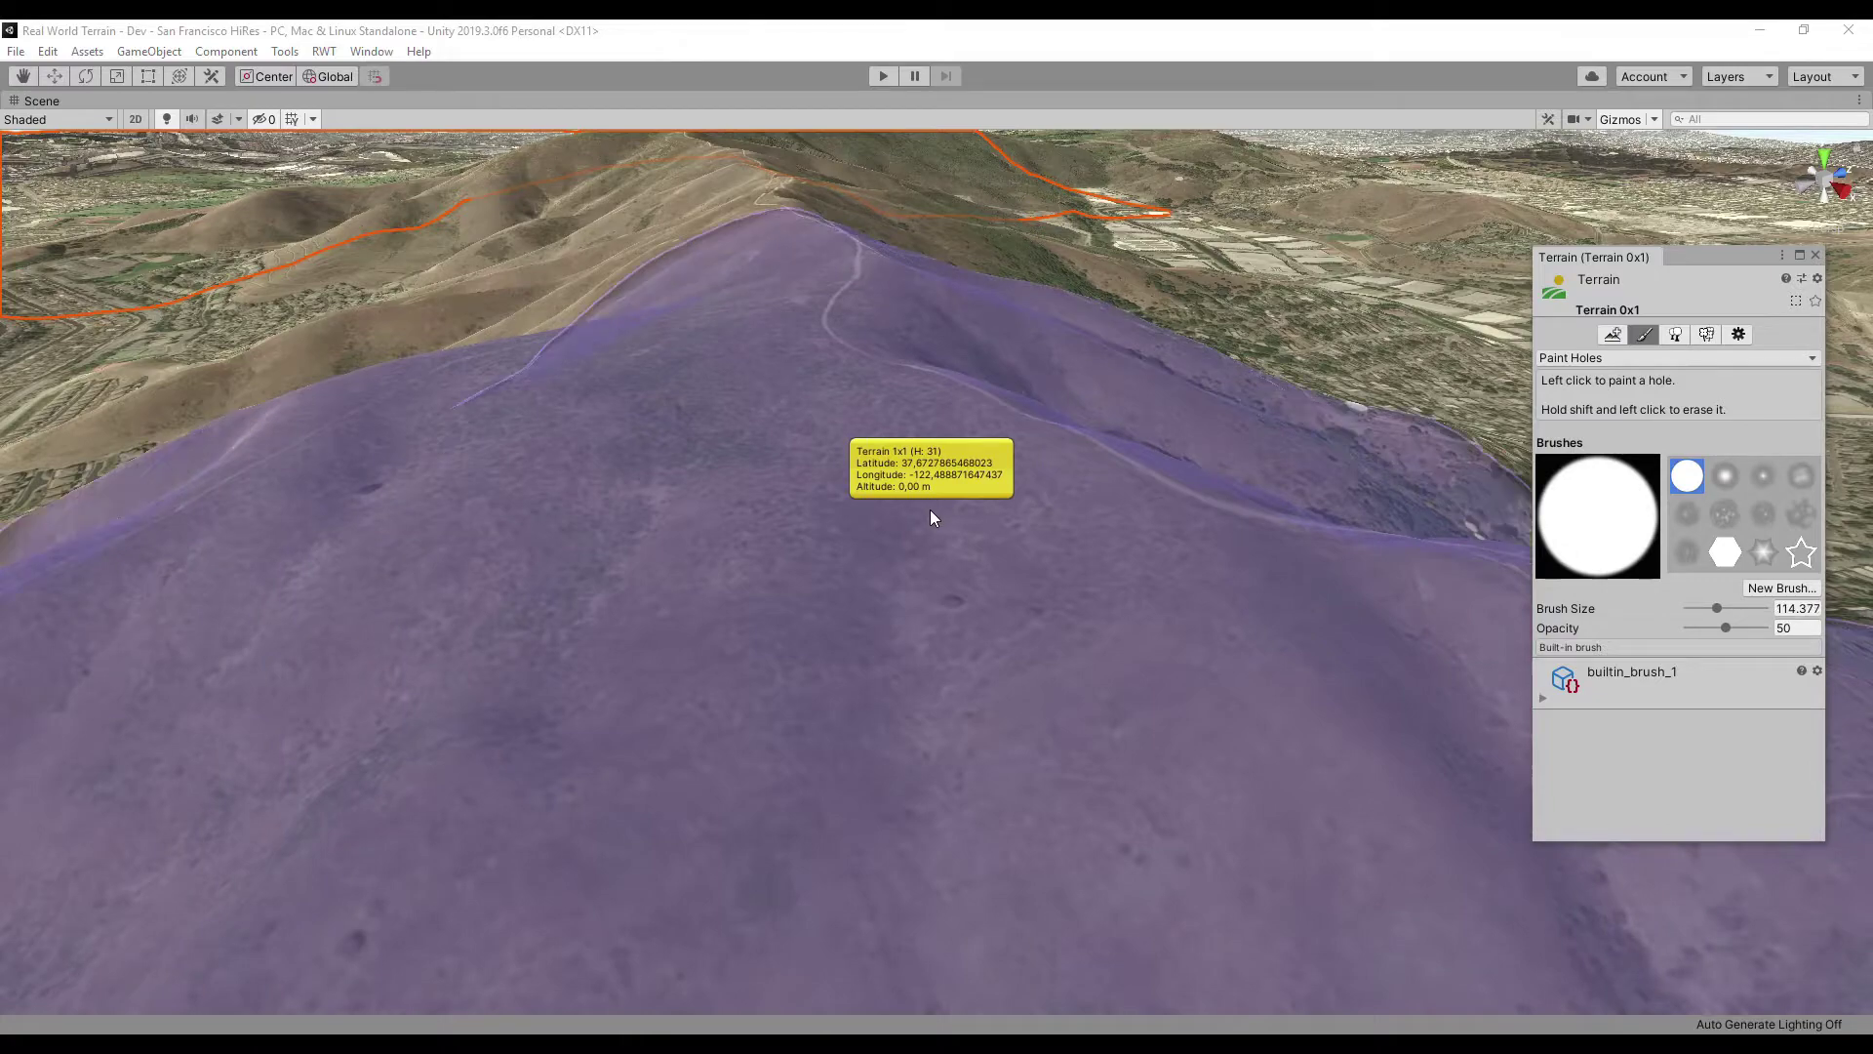
{"action": "key", "text": "bracketright"}
{"action": "key", "text": "bracketright"}
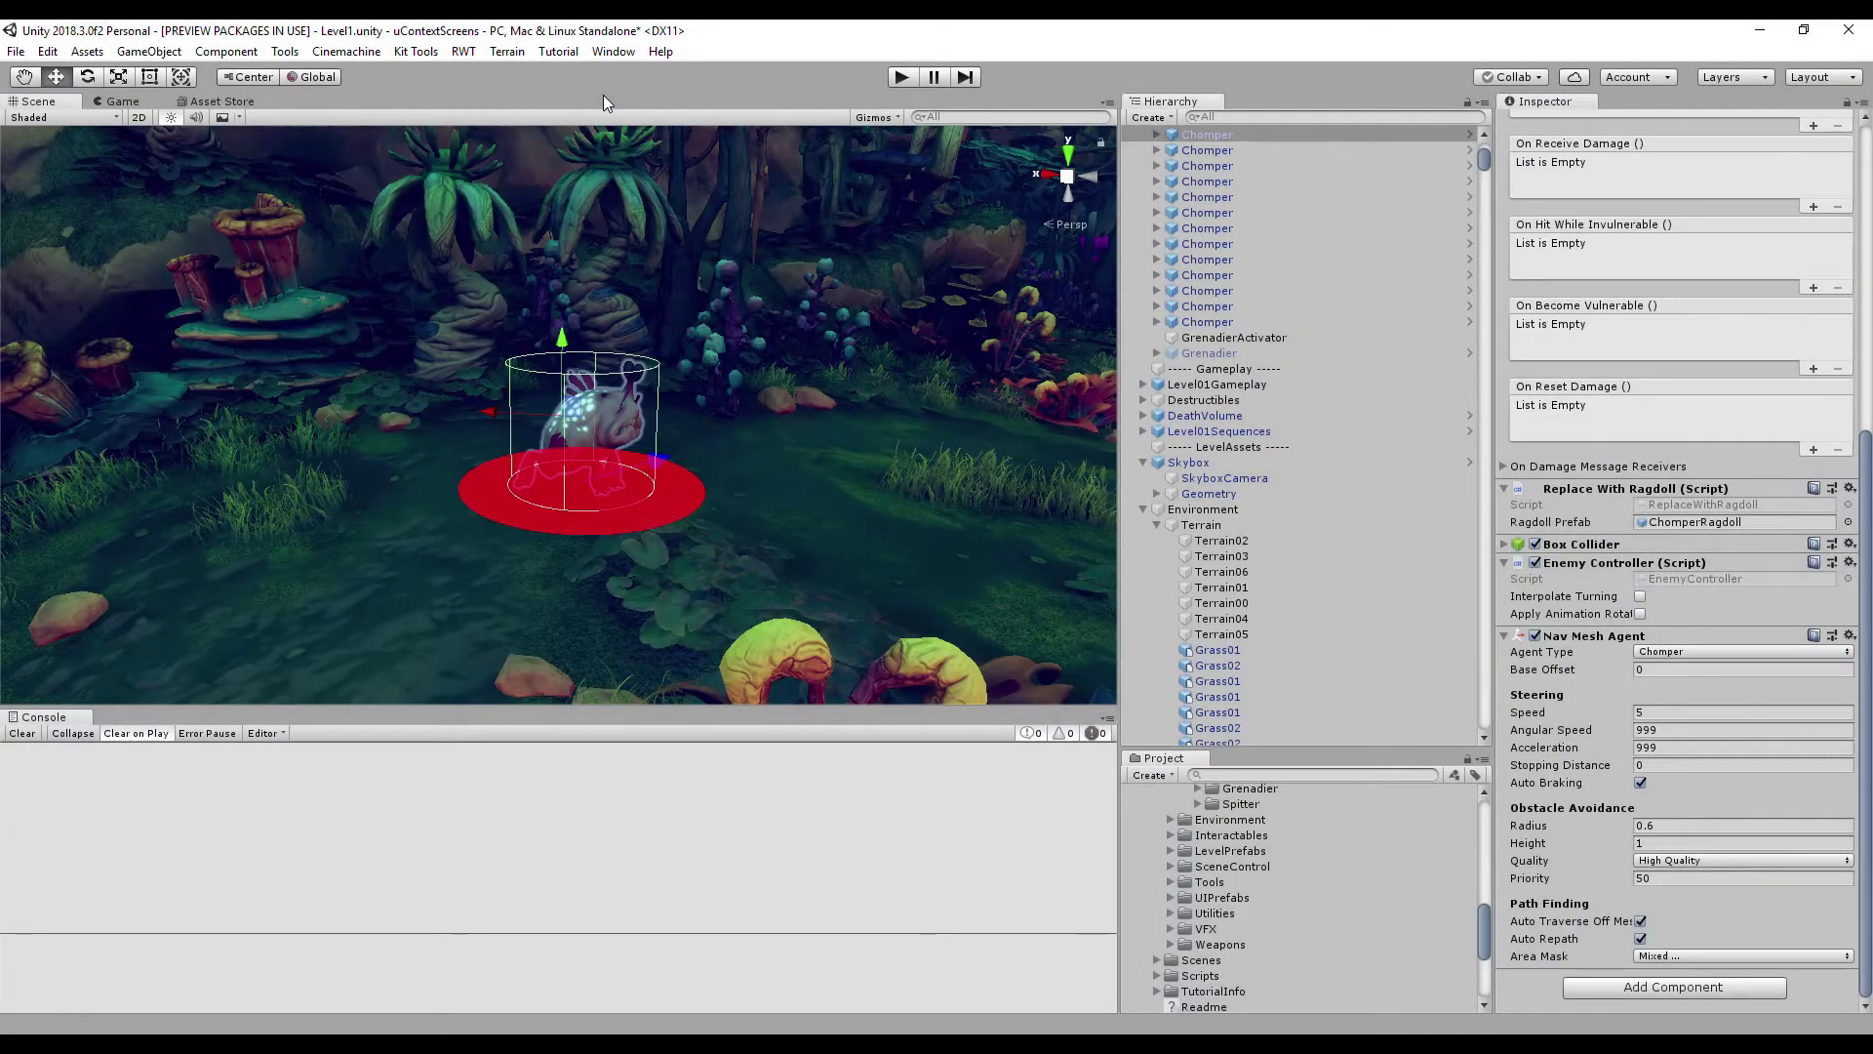
Open the Add Component search on the Chomper, then review the uContext Project Settings page.
{"action": "key", "text": "ctrl+shift+a"}
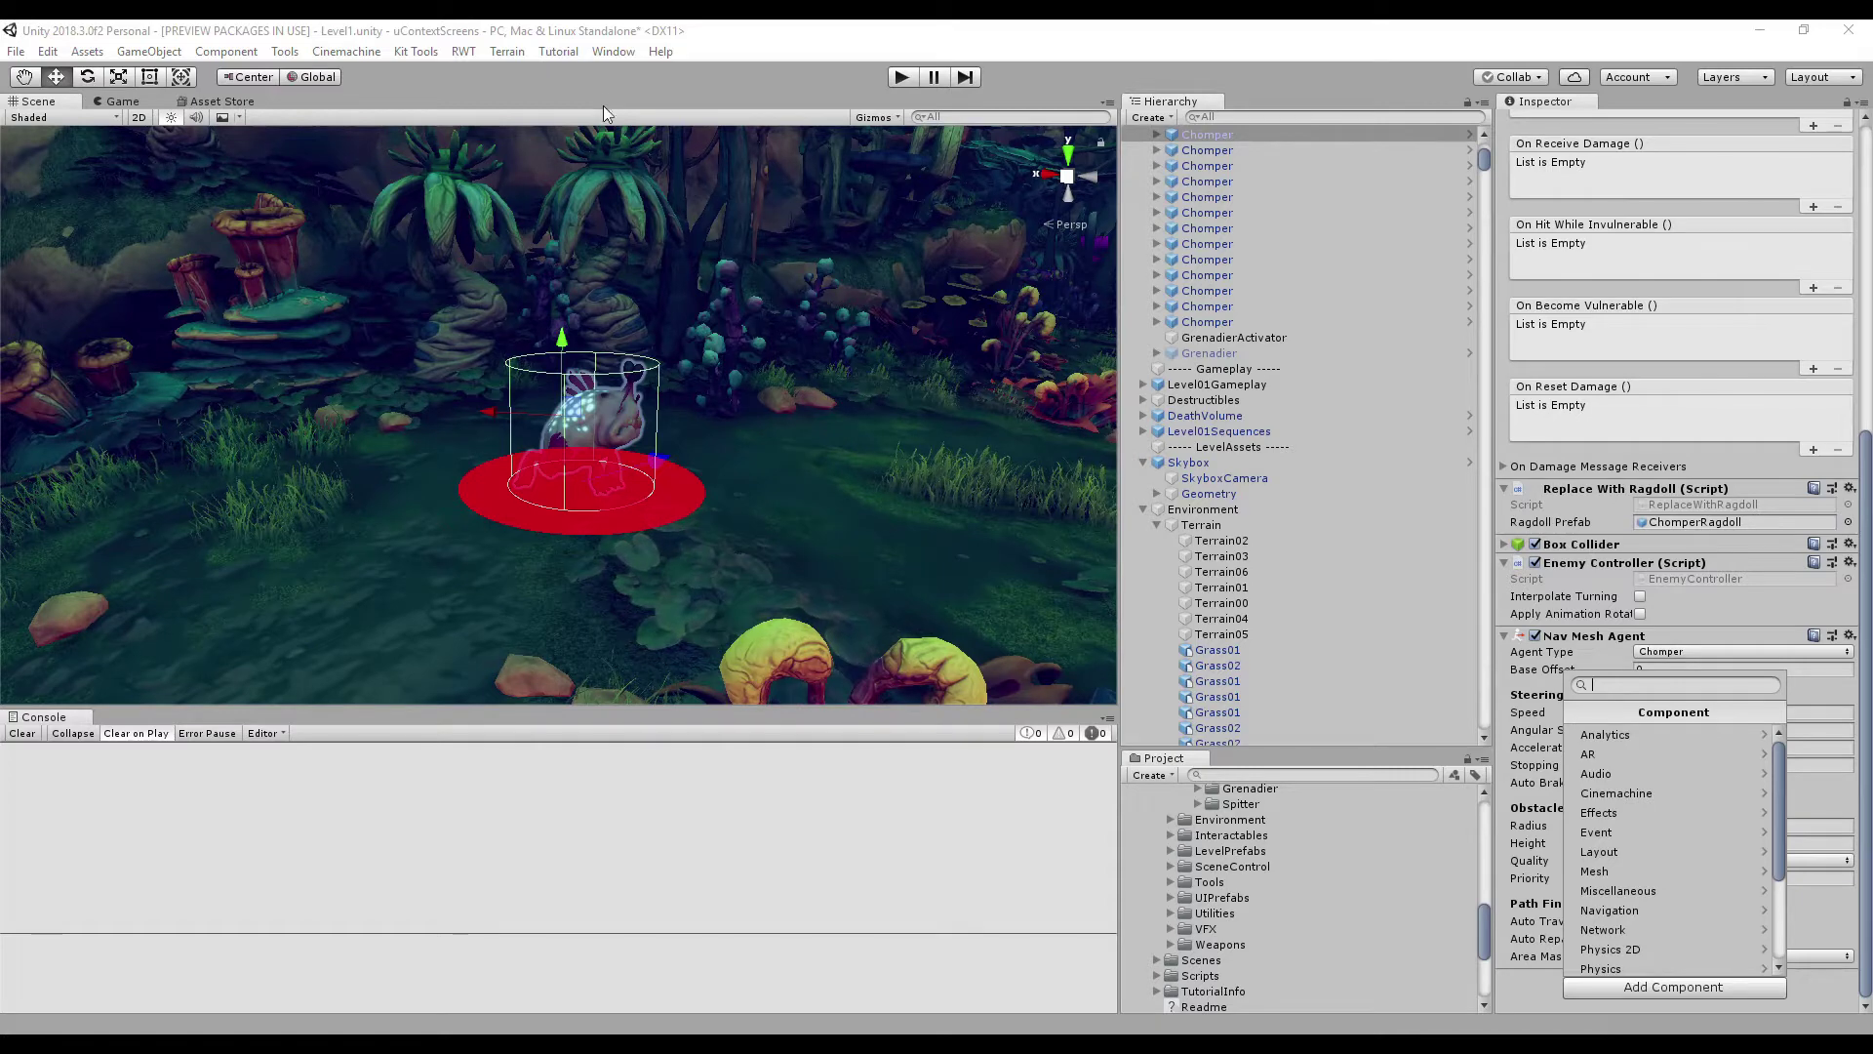
{"action": "left_click", "coordinate": [618, 439]}
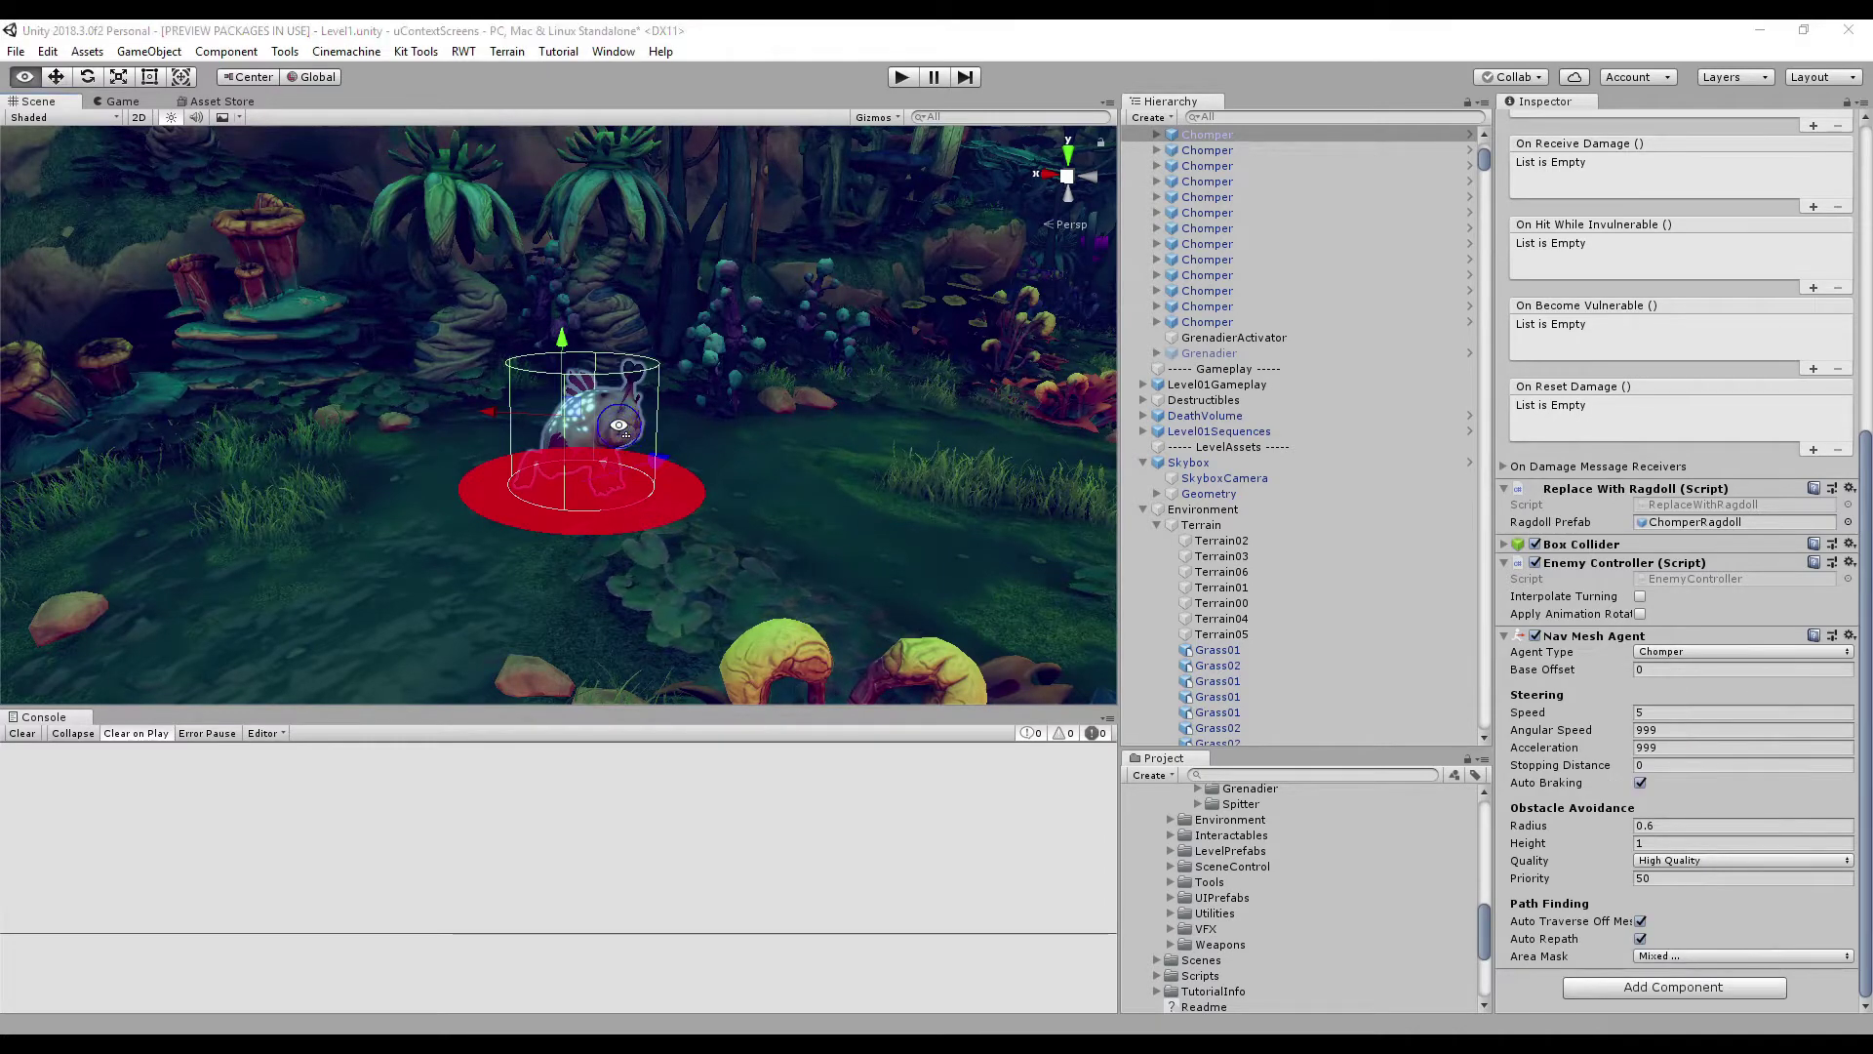
{"action": "right_click", "coordinate": [619, 425]}
{"action": "left_click", "coordinate": [596, 543]}
{"action": "scroll", "coordinate": [565, 728], "scroll_direction": "down", "scroll_amount": 10}
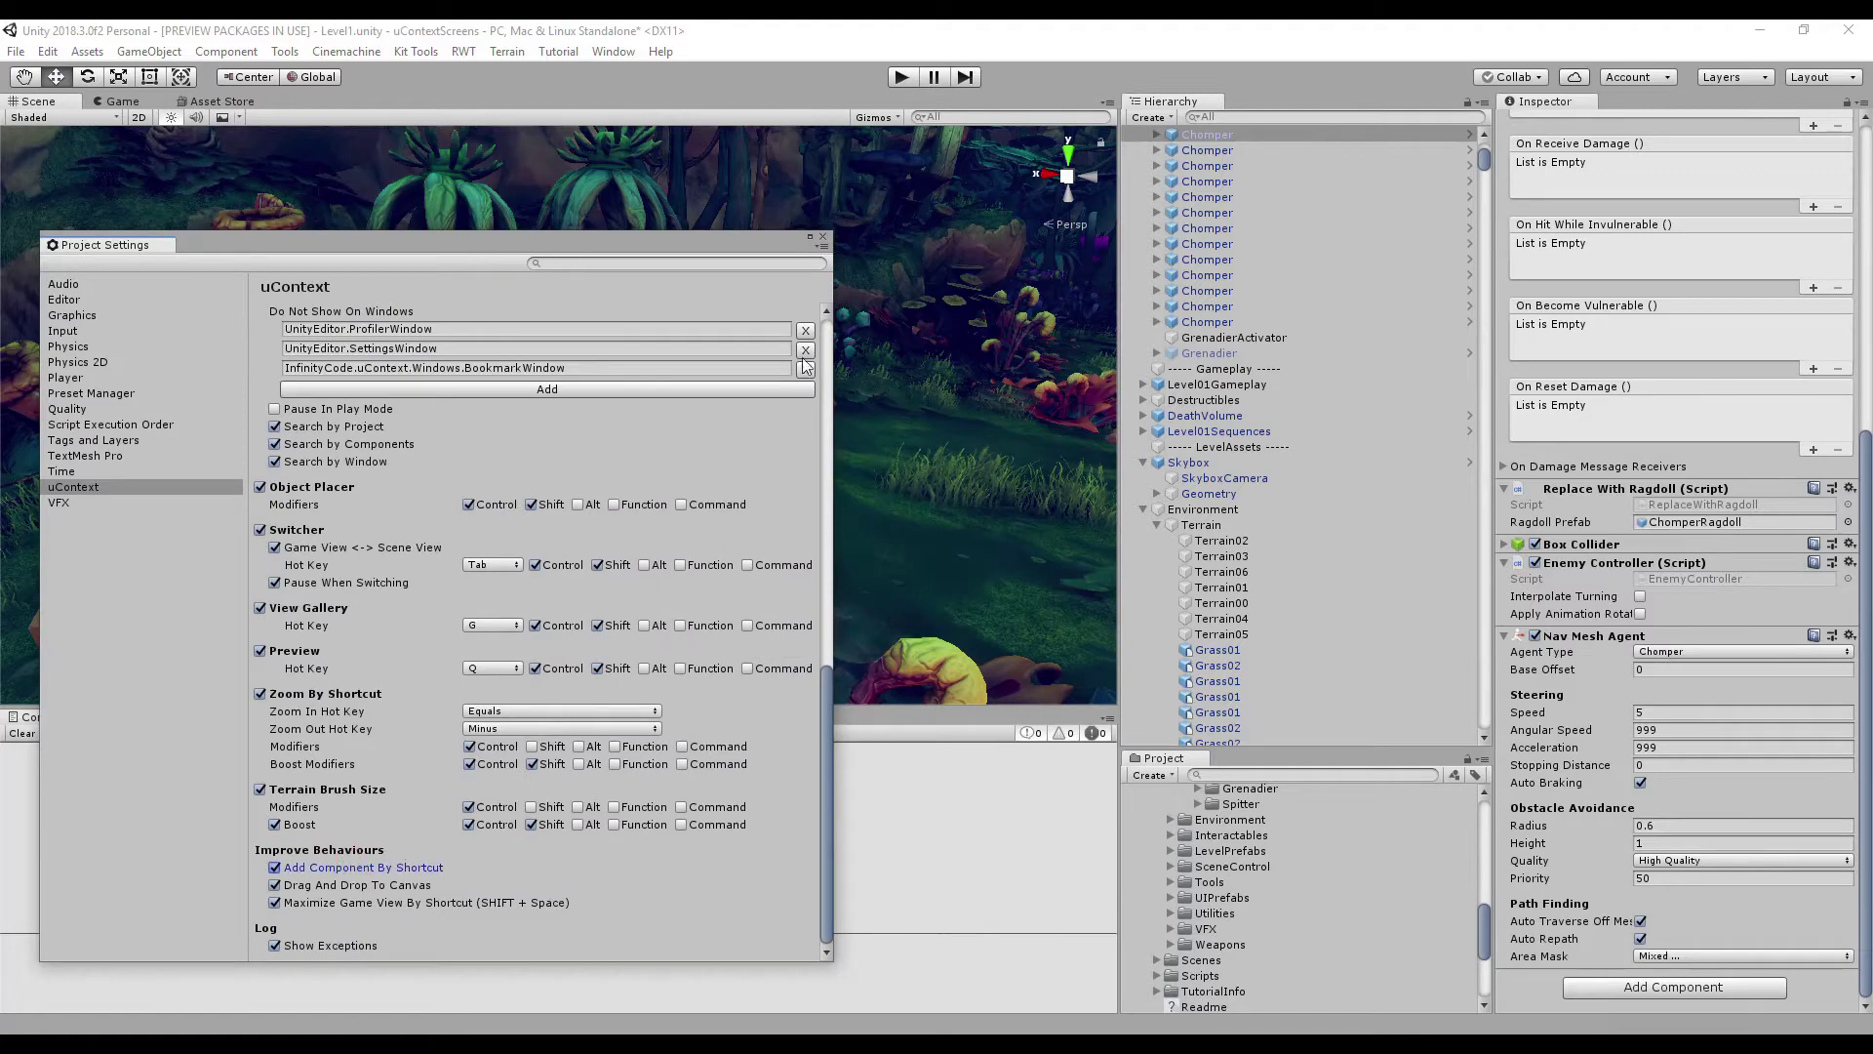
{"action": "left_click", "coordinate": [823, 236]}
Reopen the component search at the Chomper, then again inside the maximized Scene view.
{"action": "key", "text": "ctrl+shift+a"}
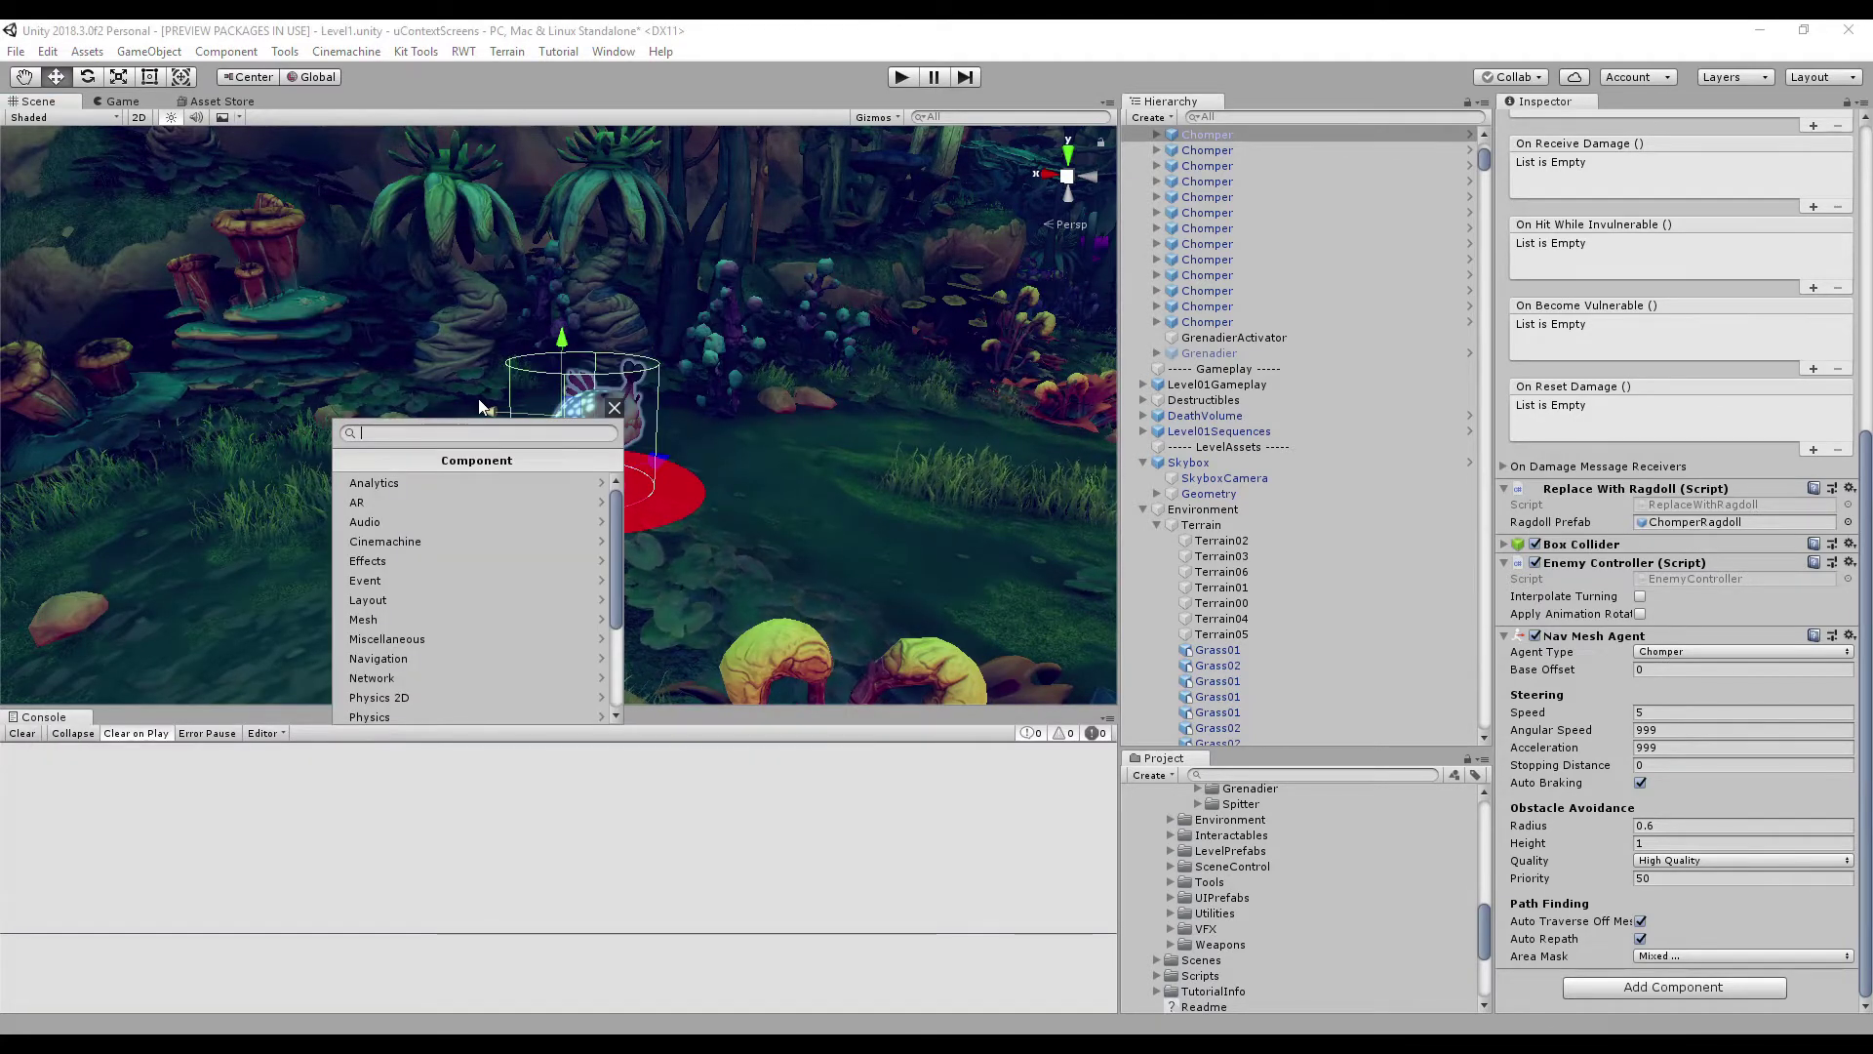
{"action": "key", "text": "Escape"}
{"action": "key", "text": "shift+space"}
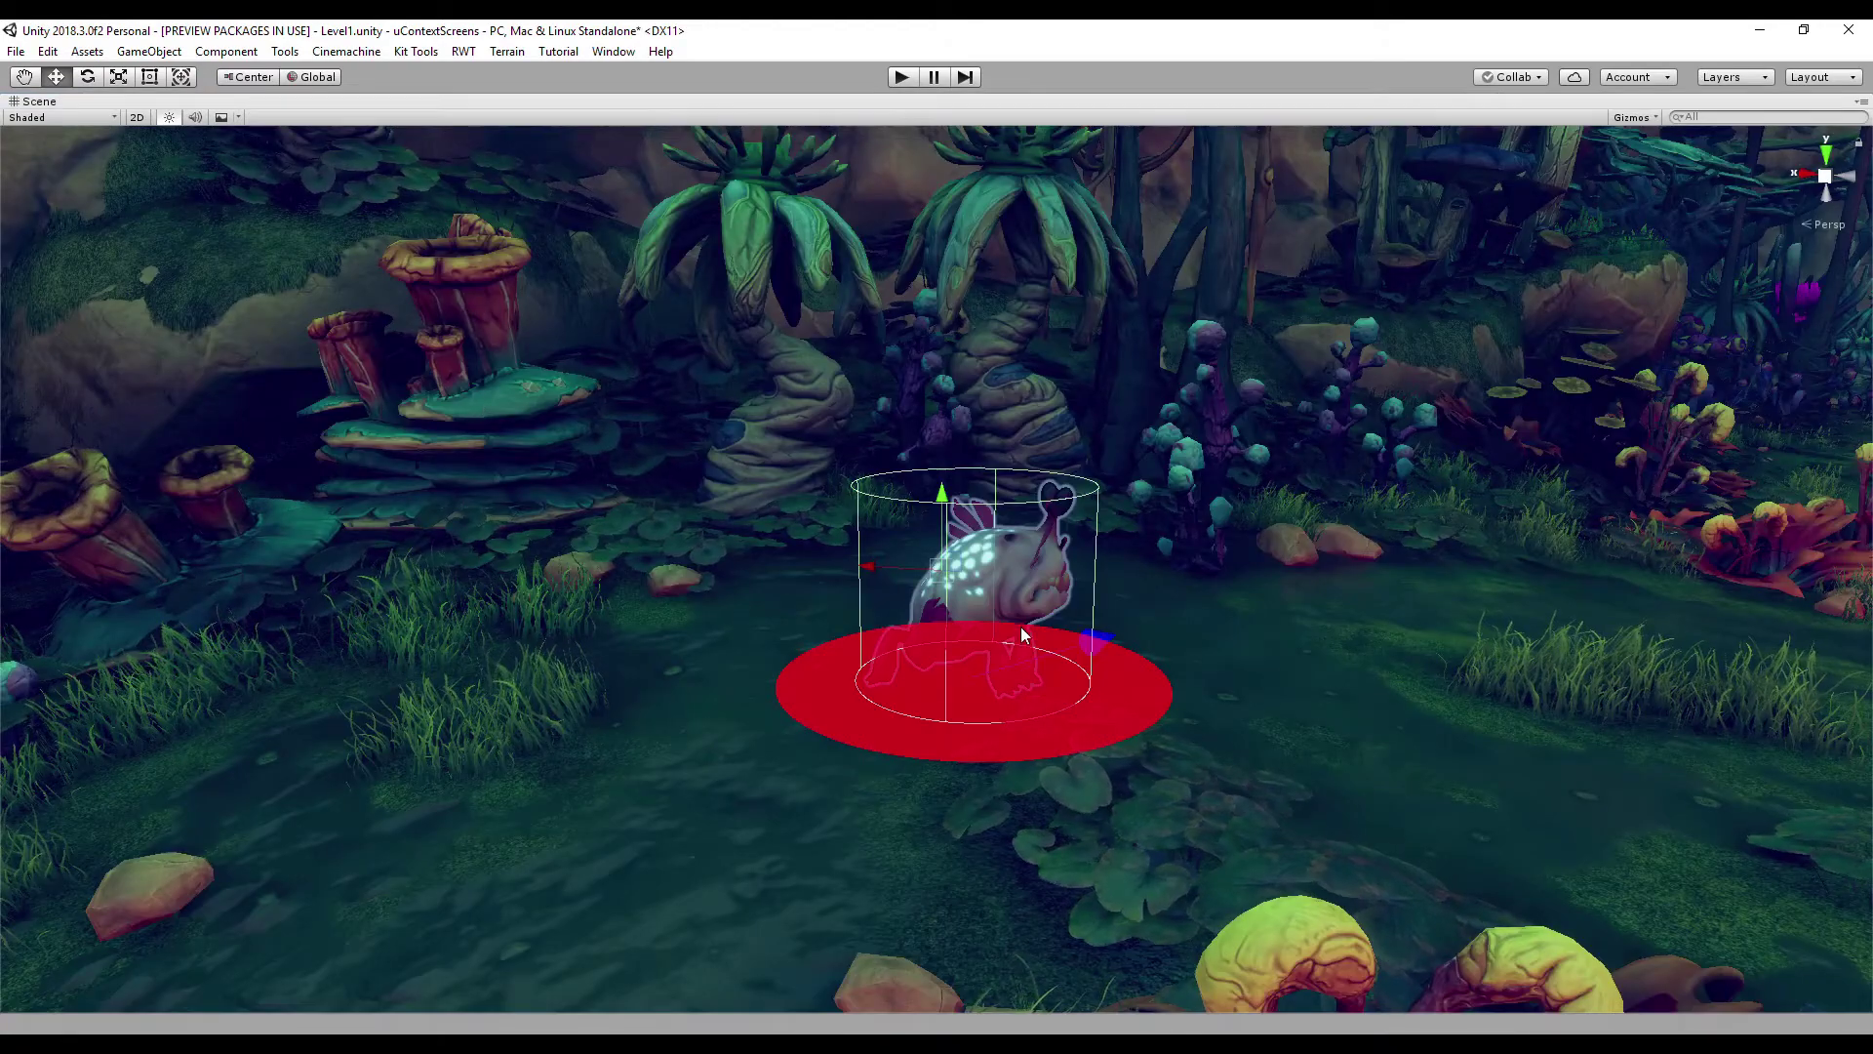
{"action": "key", "text": "ctrl+shift+a"}
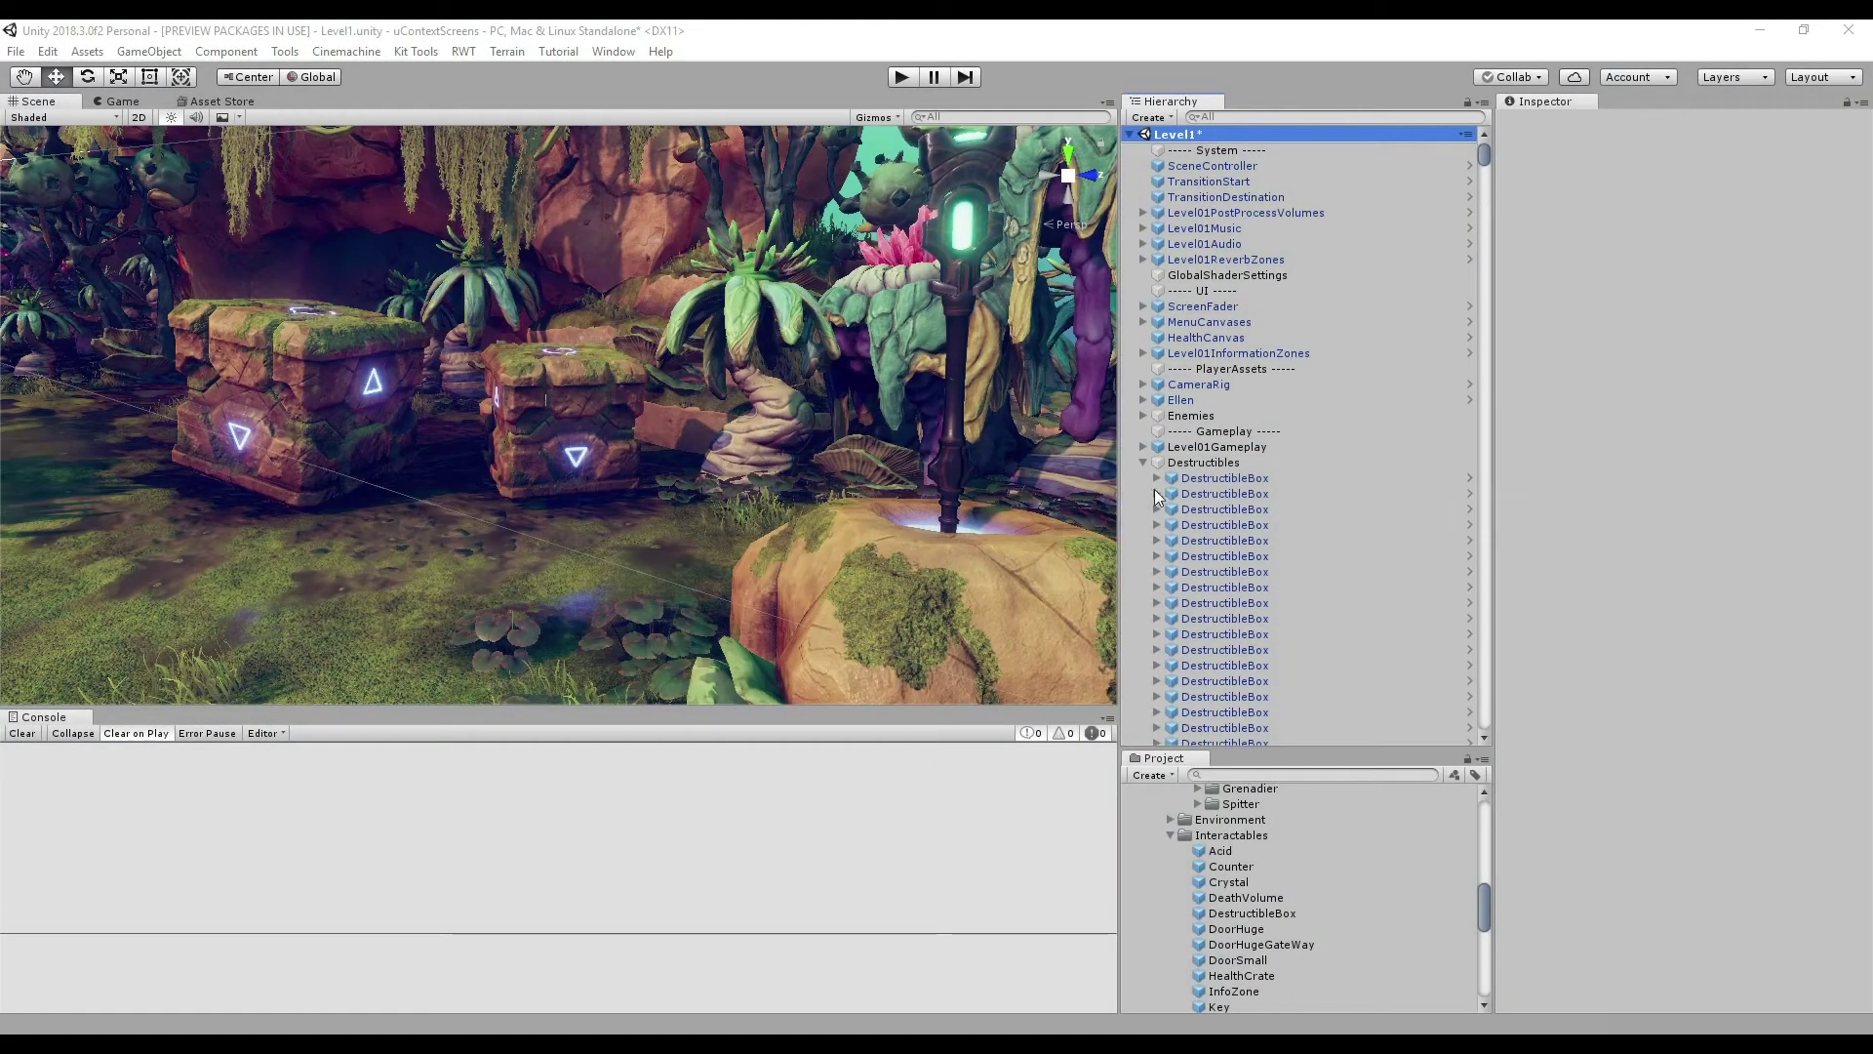
Try and cancel F2 renames on a Hierarchy DestructibleBox and its prefab, then F2 a scene box.
{"action": "left_click", "coordinate": [1220, 525]}
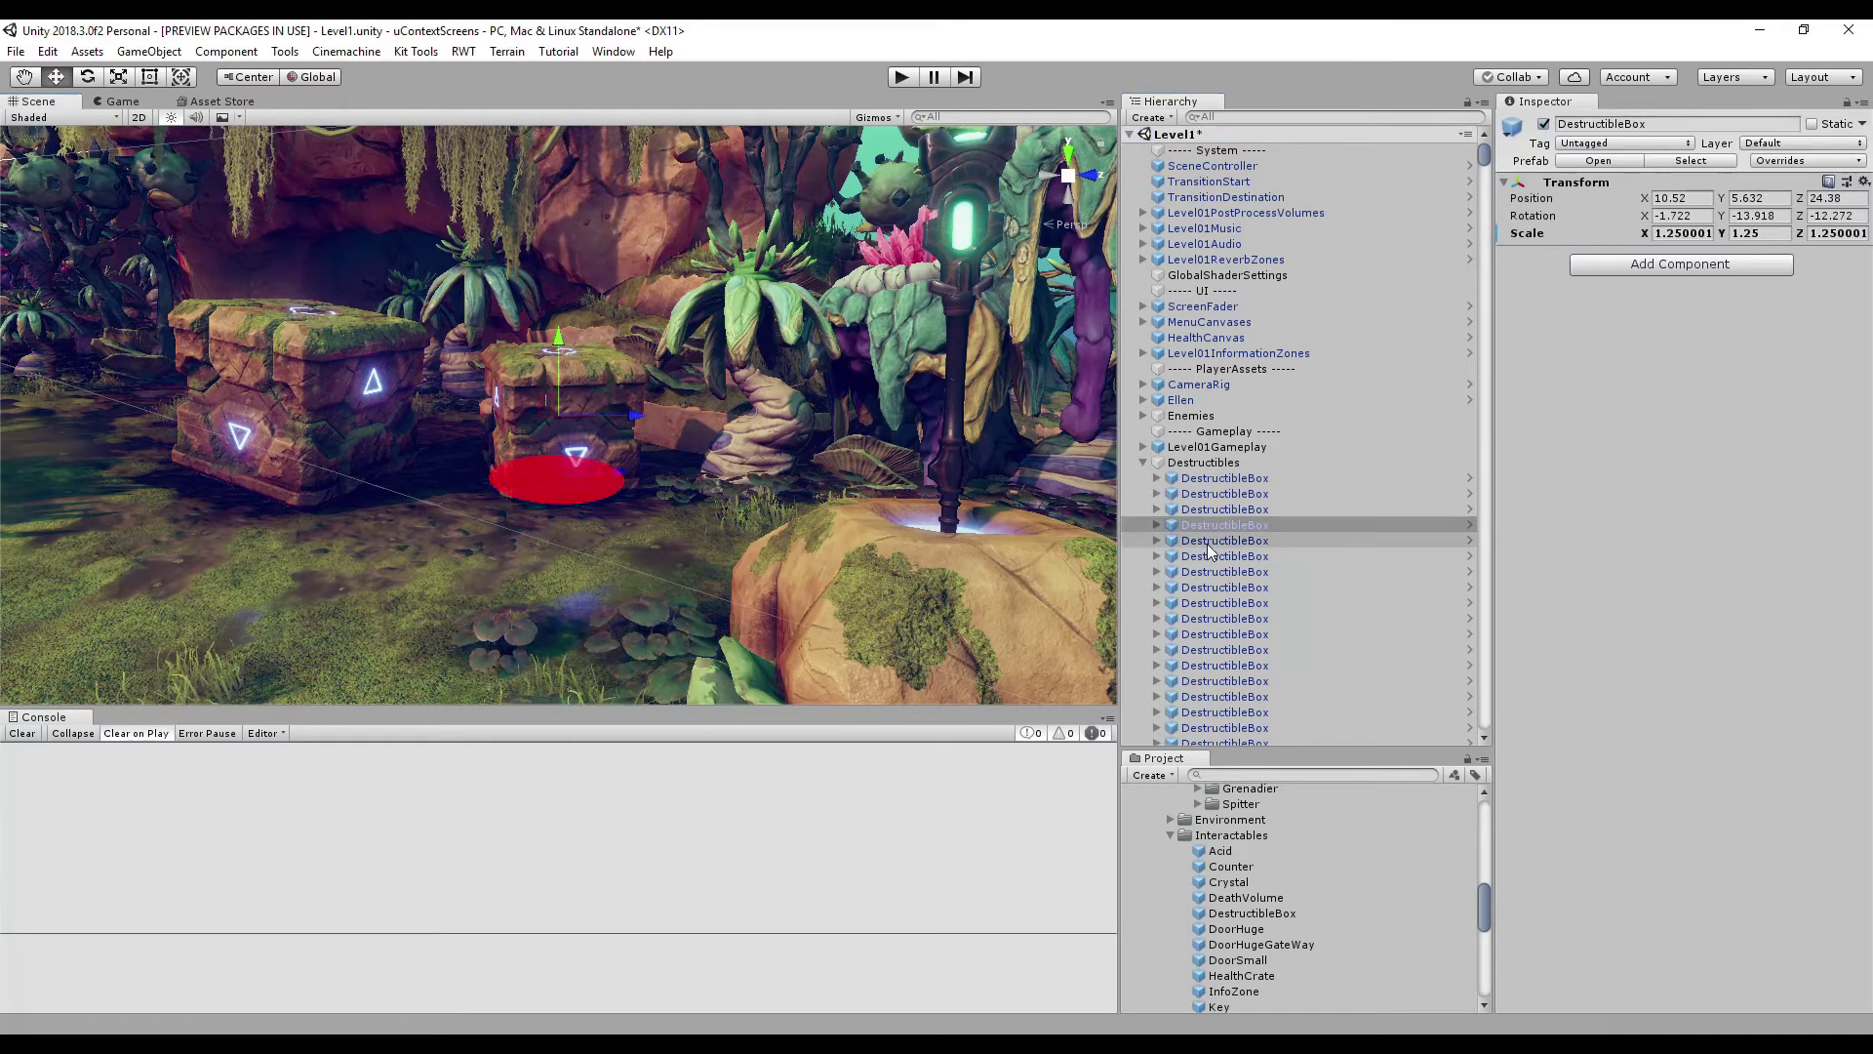
{"action": "key", "text": "F2"}
{"action": "key", "text": "Return"}
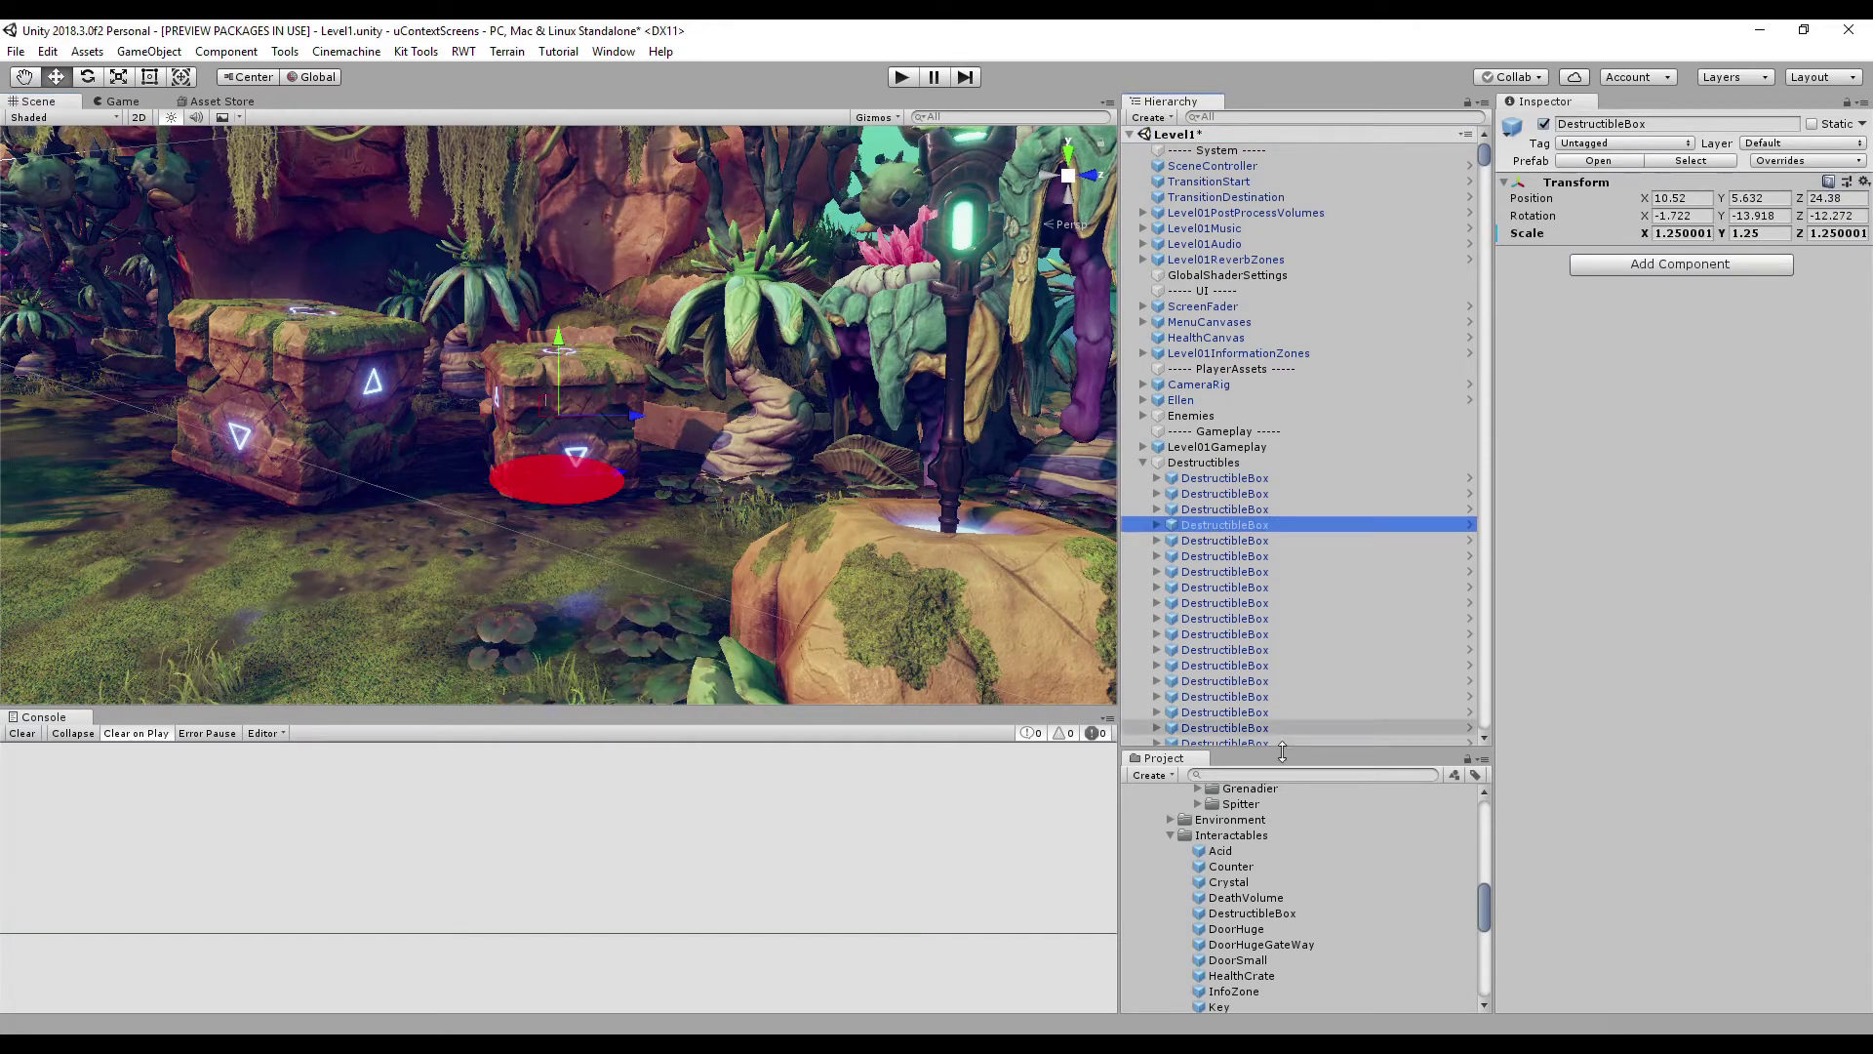
{"action": "left_click", "coordinate": [1309, 914]}
{"action": "key", "text": "F2"}
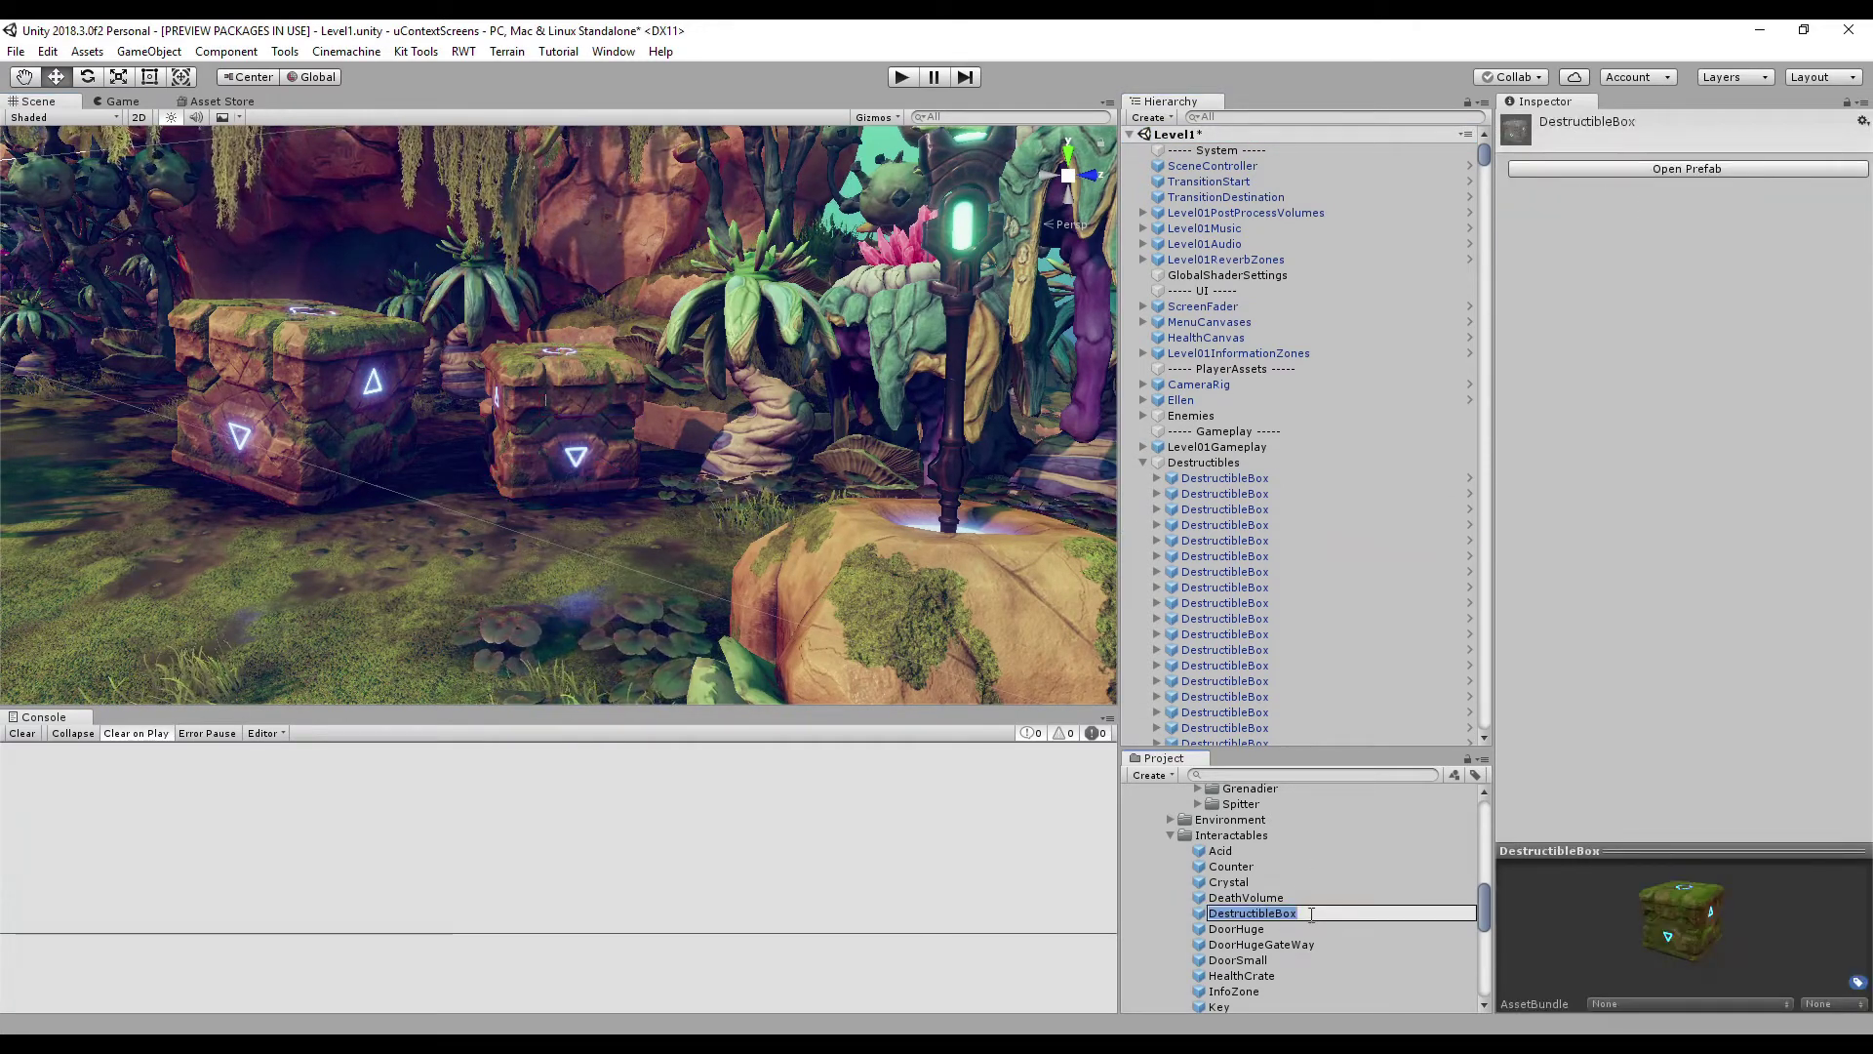
{"action": "key", "text": "Return"}
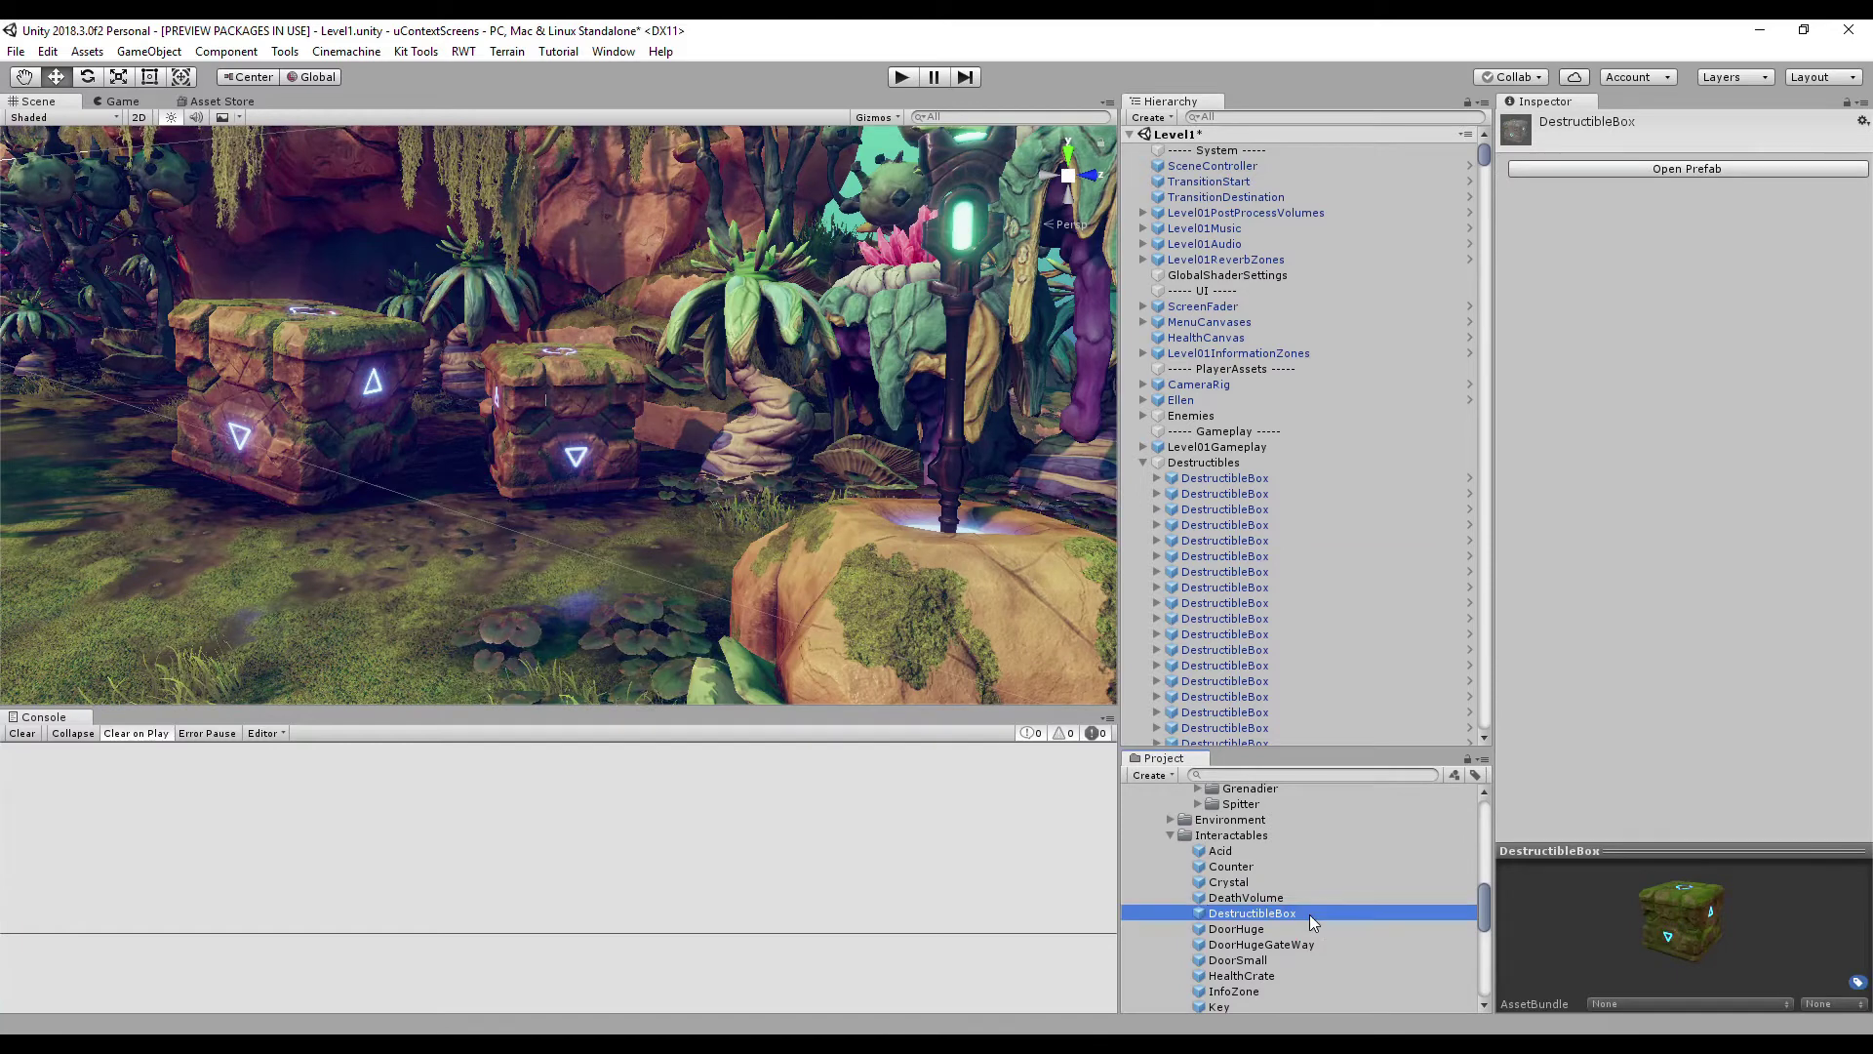
{"action": "left_click", "coordinate": [571, 429]}
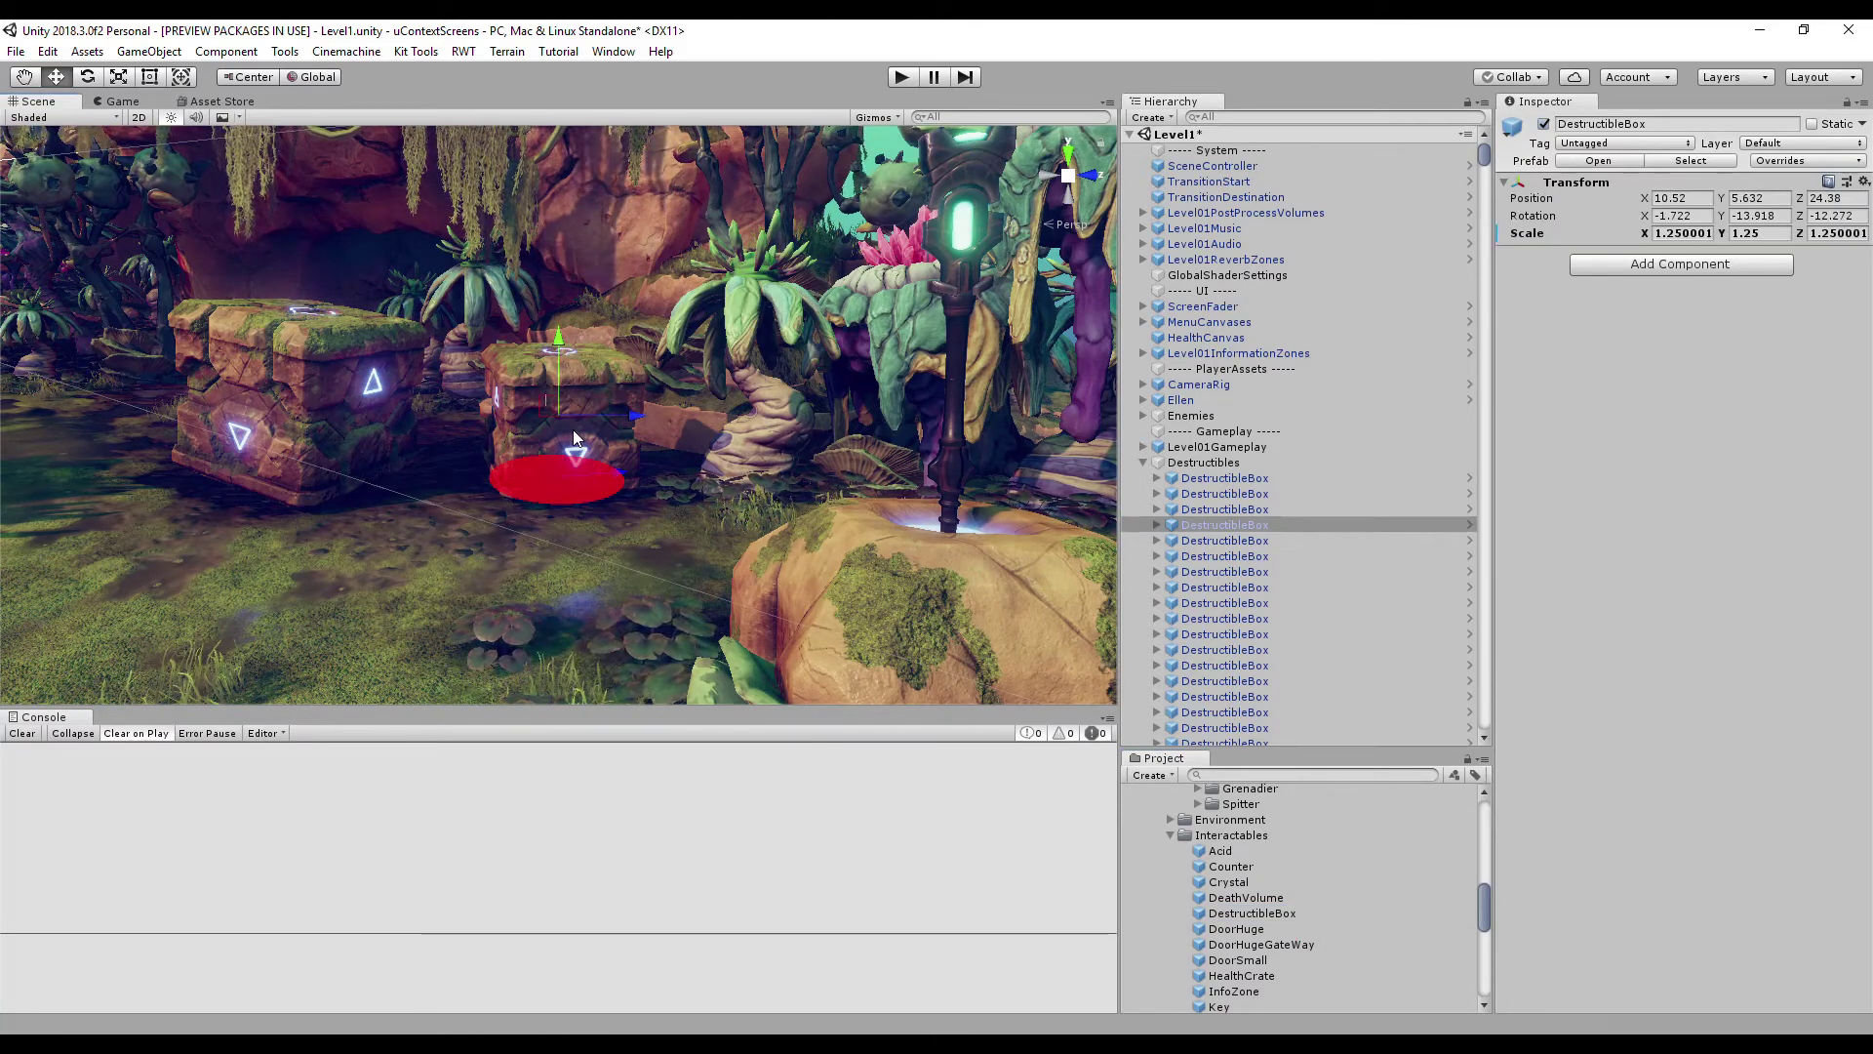
{"action": "key", "text": "F2"}
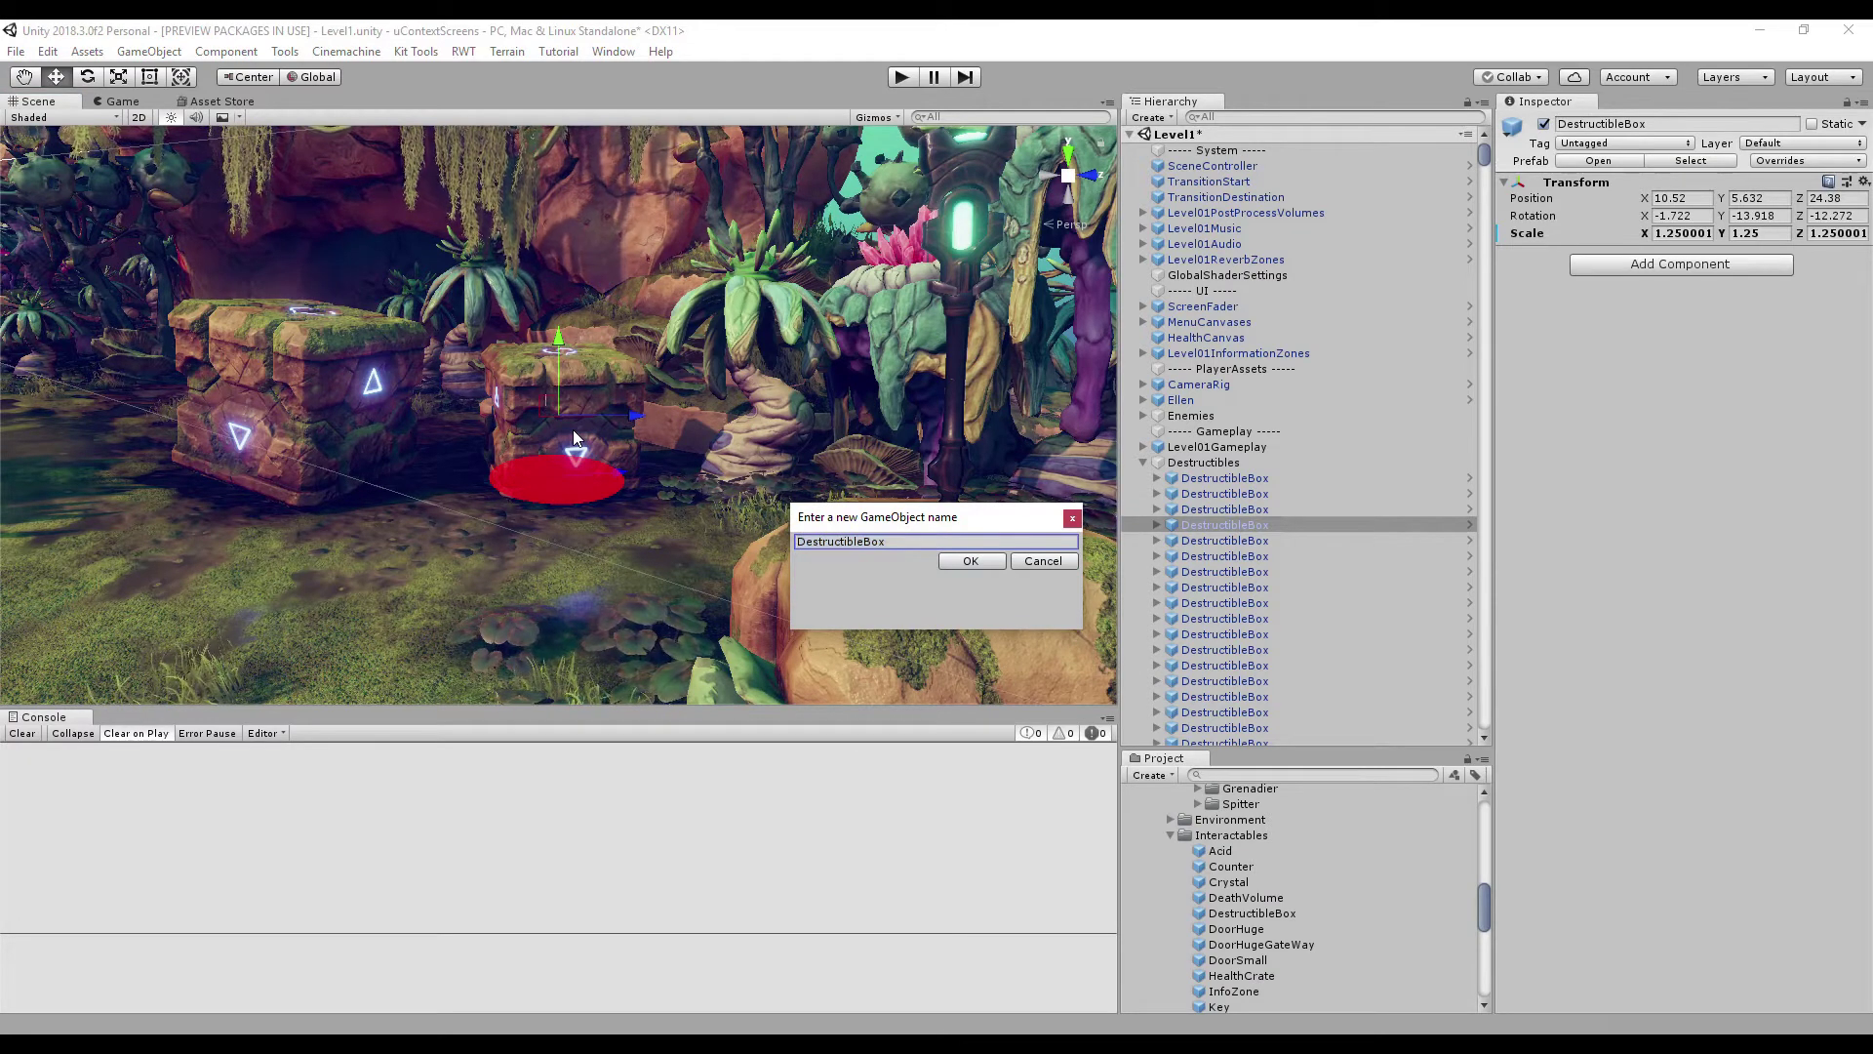
Dismiss the rename prompt, add the left box to the selection, and F2 both boxes together.
{"action": "key", "text": "Return"}
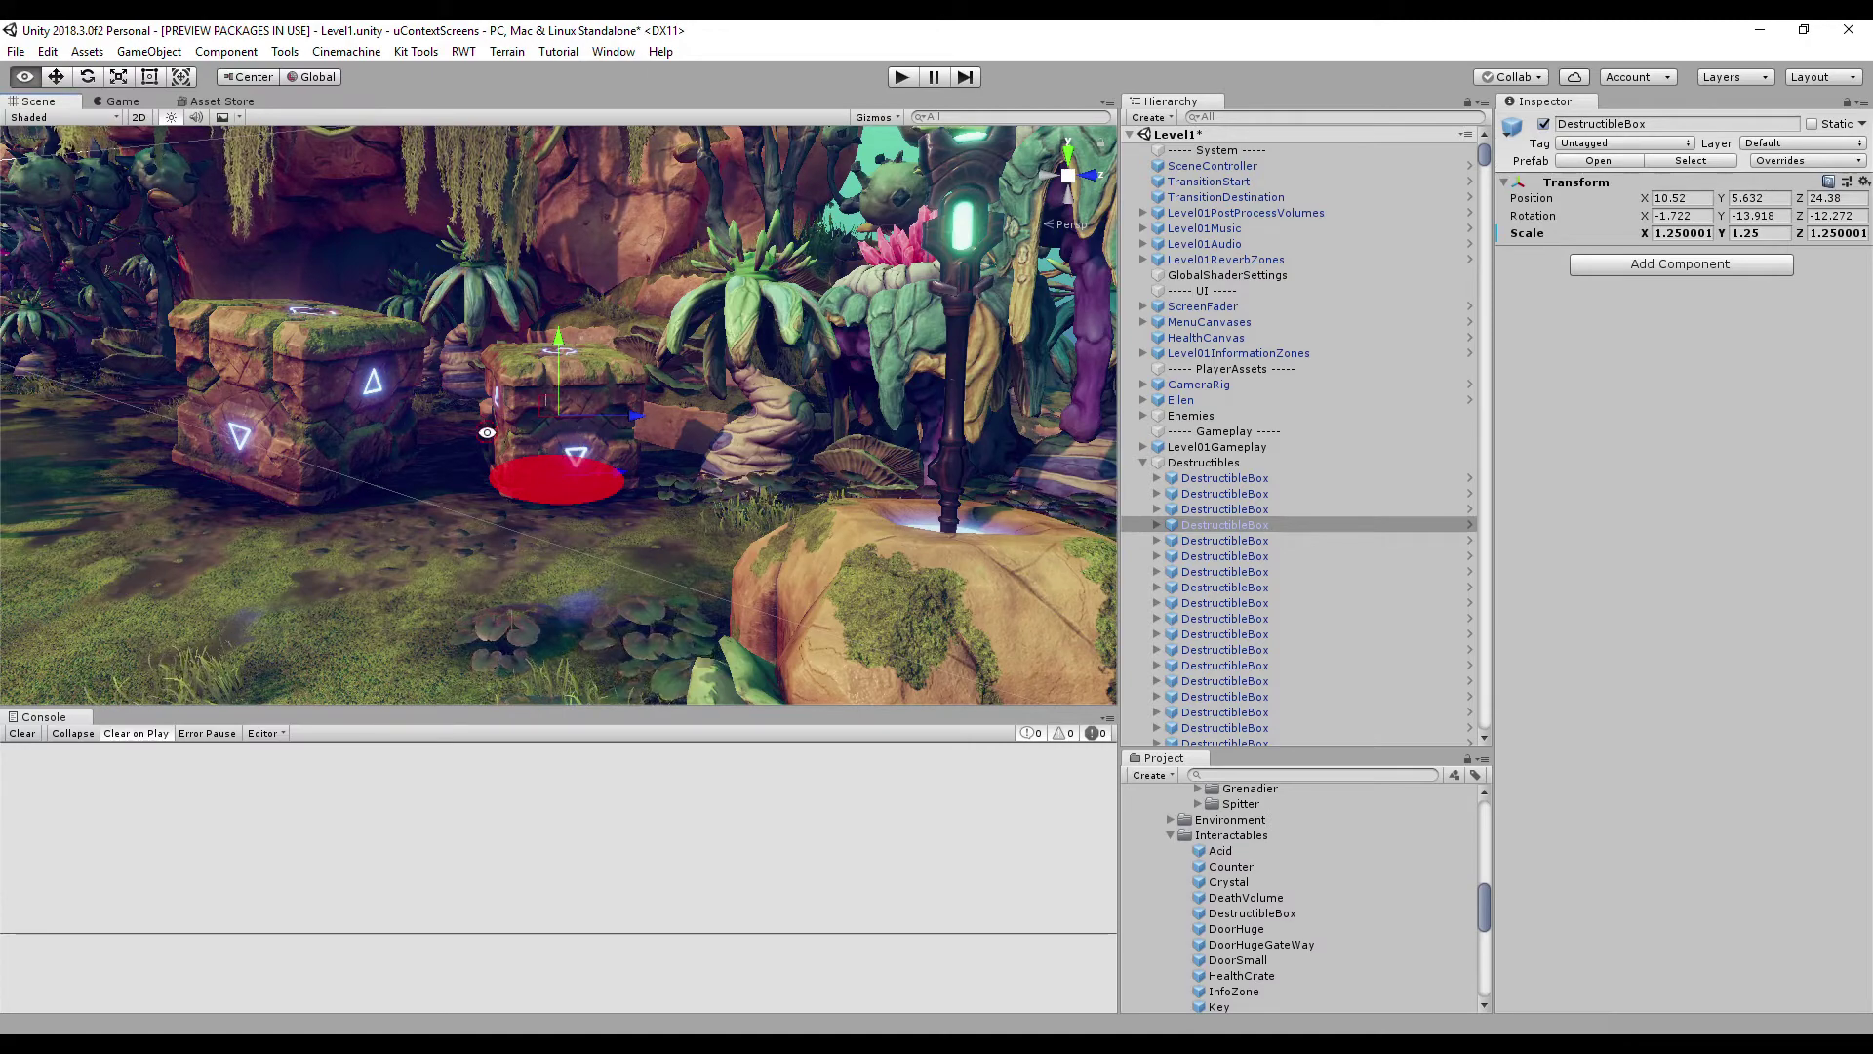
{"action": "left_click_drag", "start_coordinate": [572, 430], "coordinate": [357, 408], "text": "alt"}
{"action": "left_click", "coordinate": [301, 383], "text": "shift"}
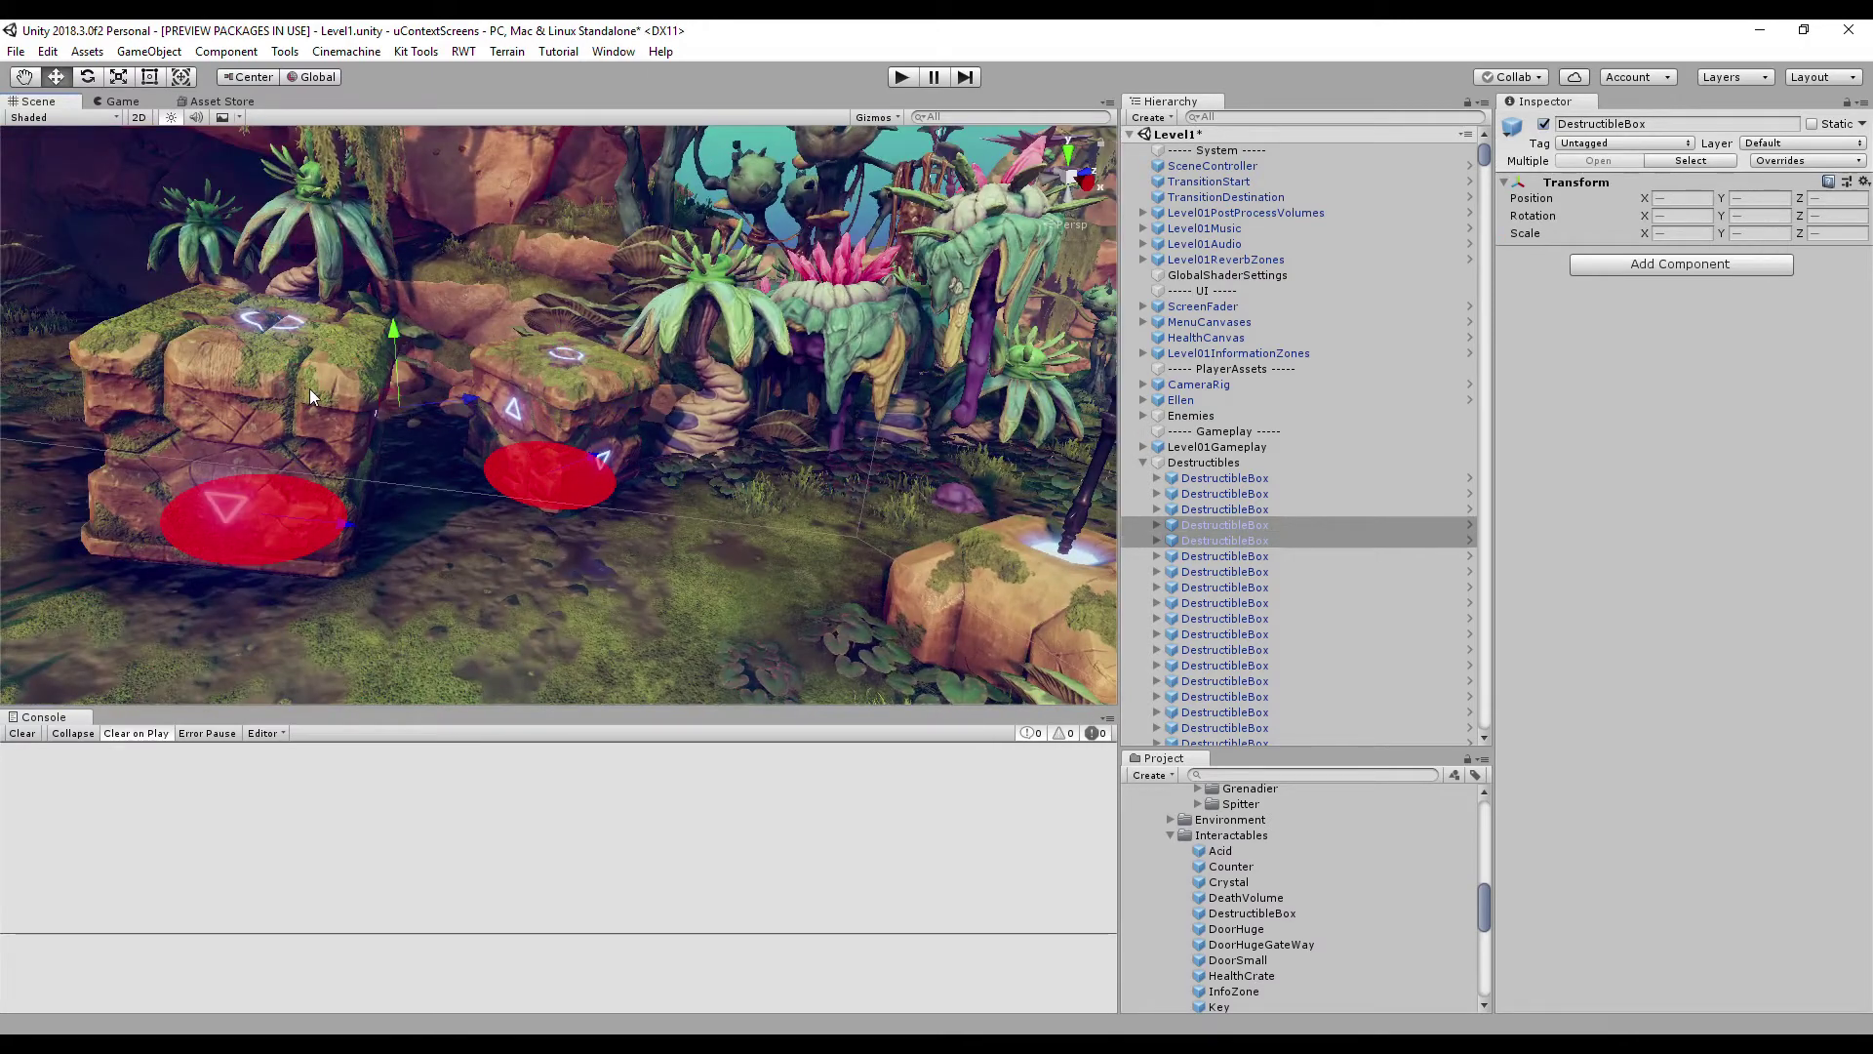
{"action": "key", "text": "F2"}
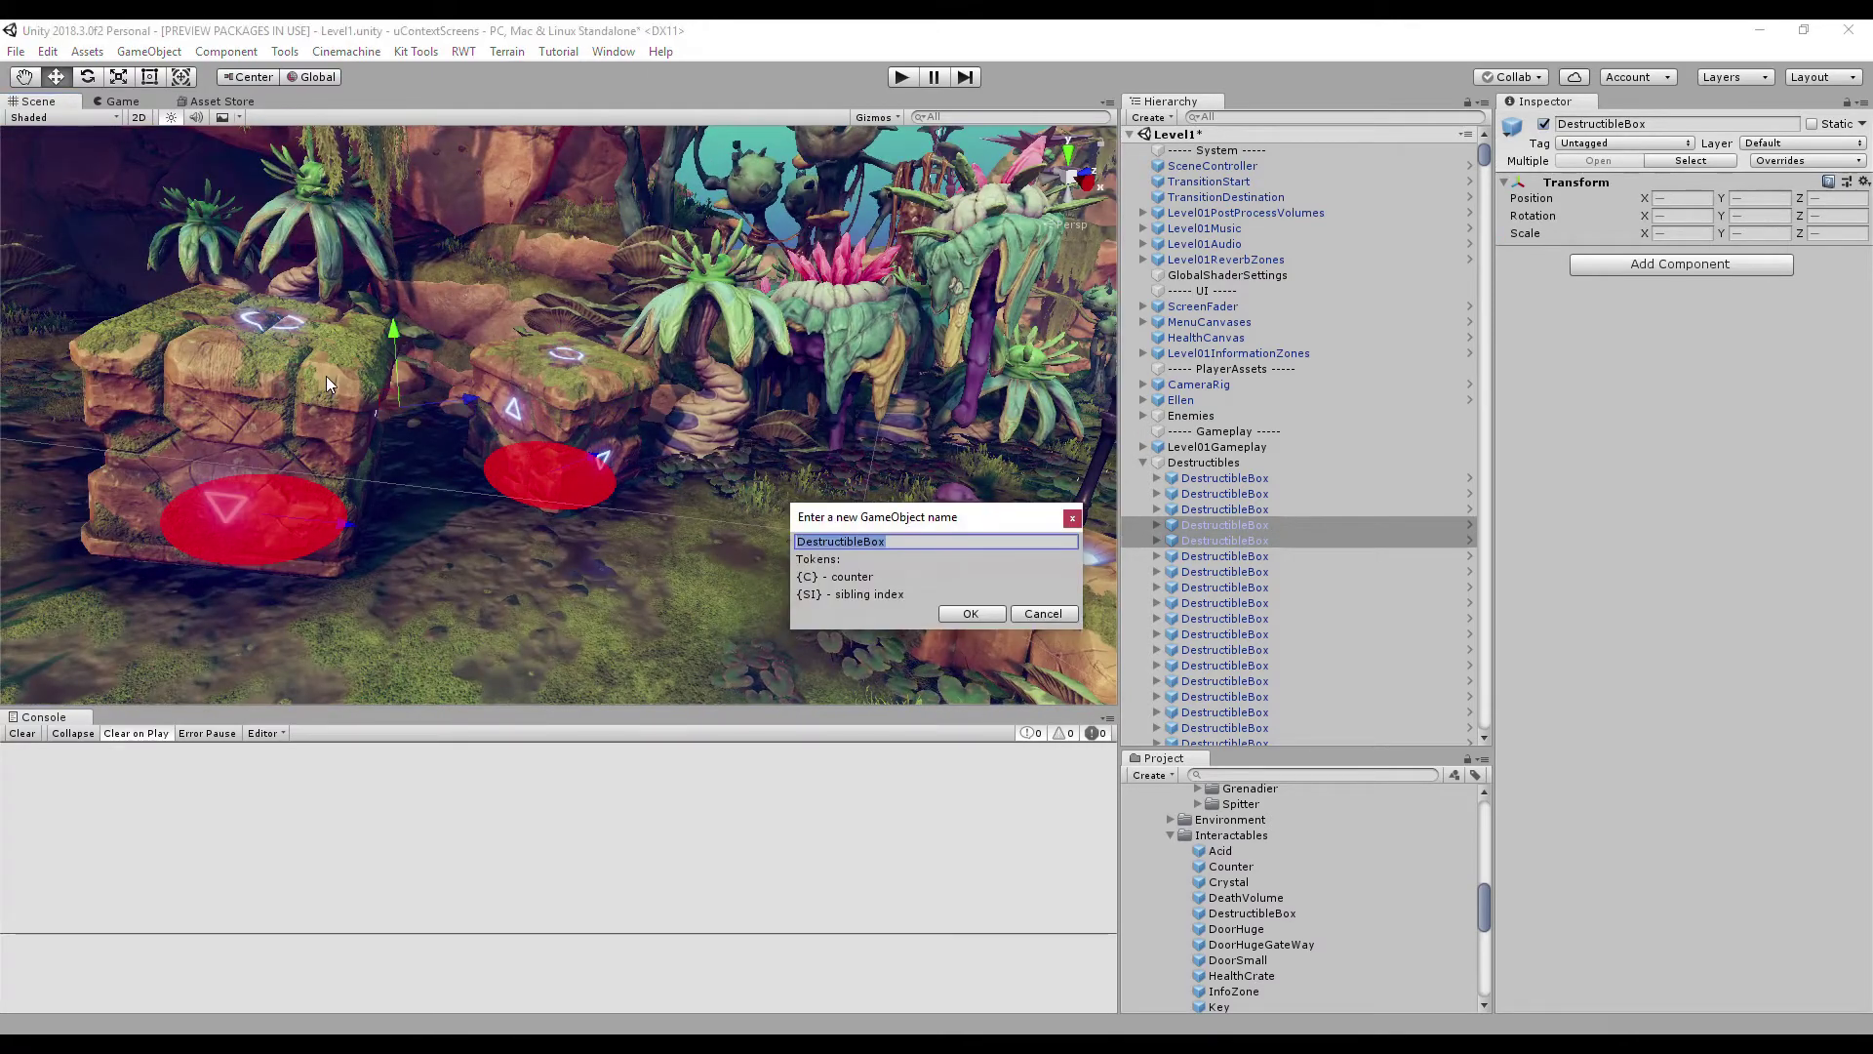